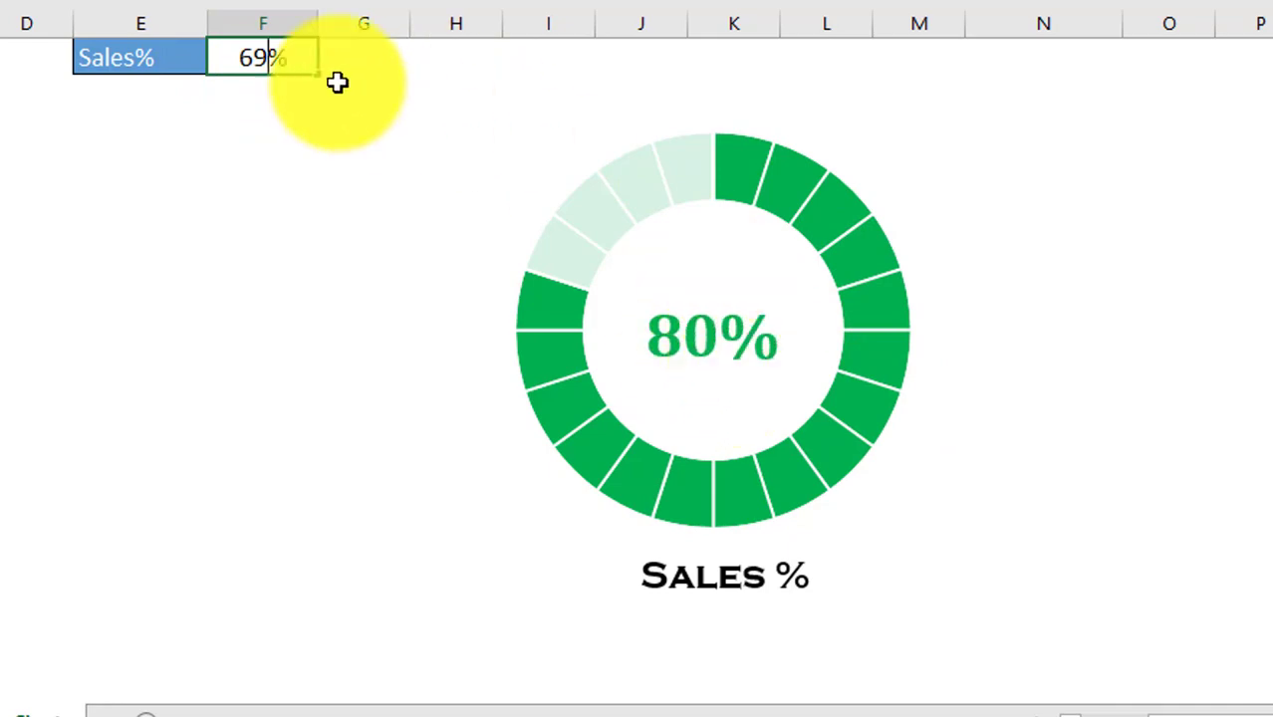
# Review the existing doughnut chart as the Sales% value in F1 changes.
pyautogui.press('Left')
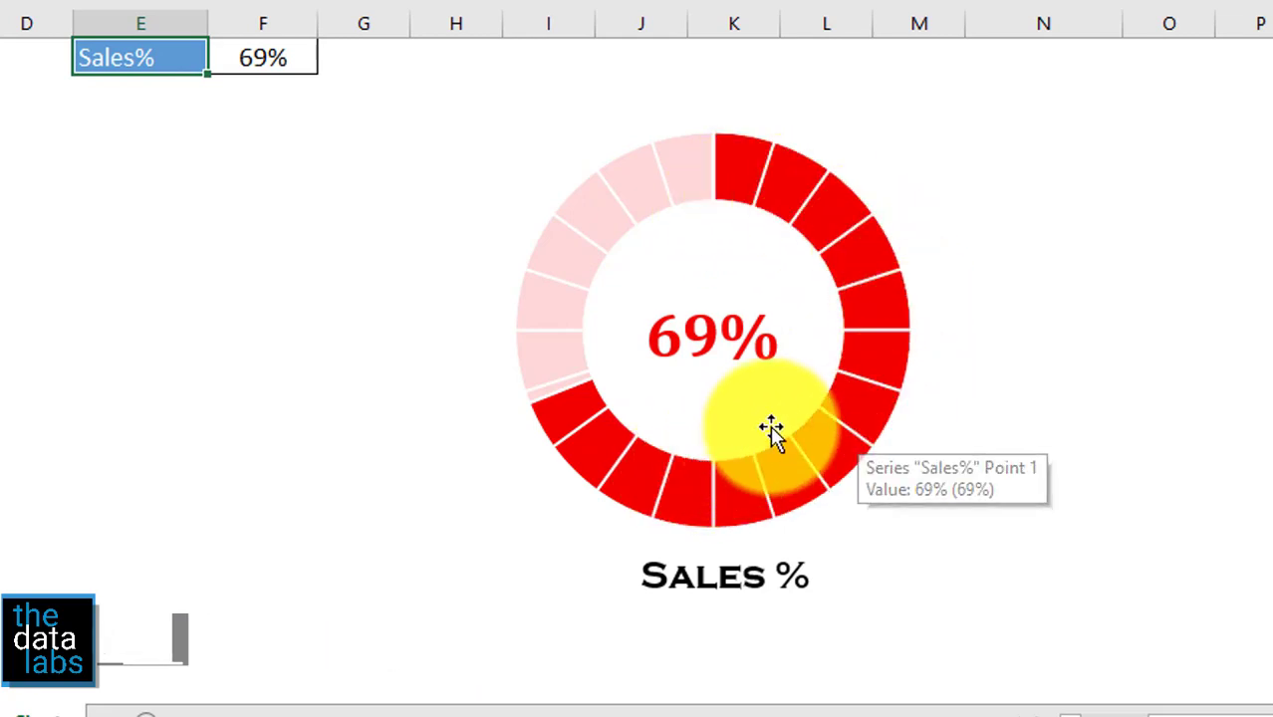
pyautogui.click(271, 58)
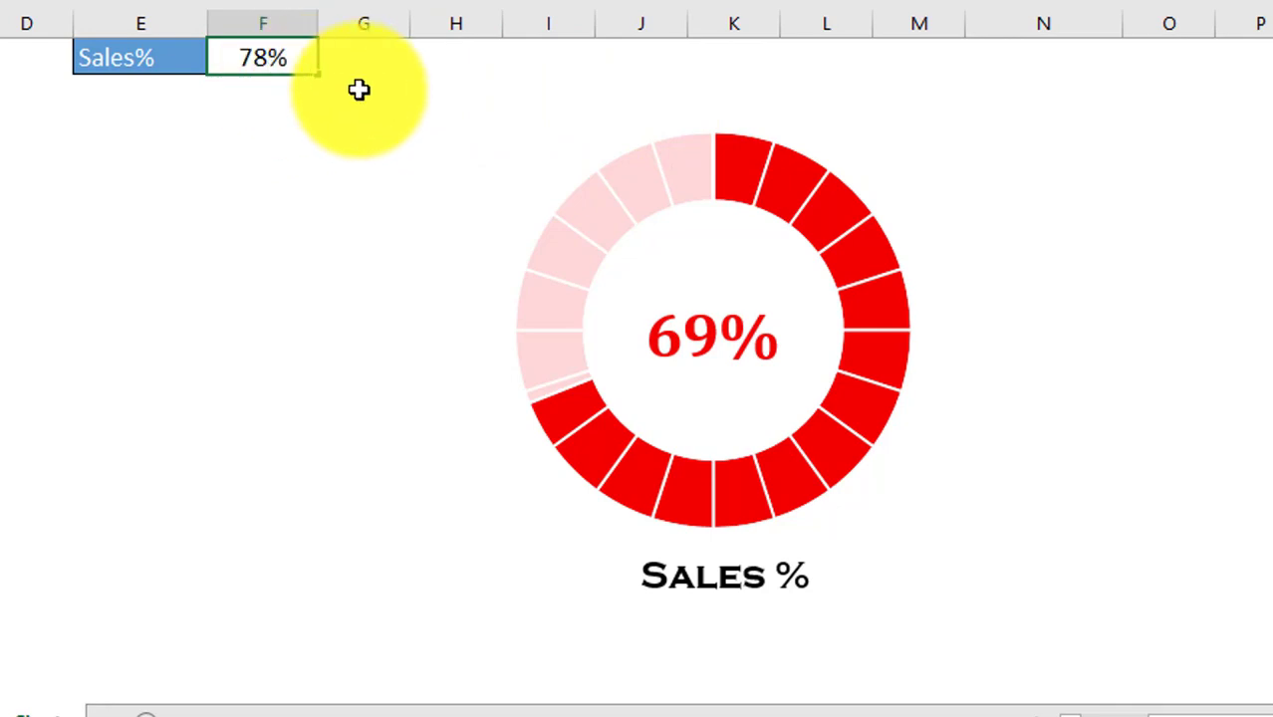
pyautogui.press('Left')
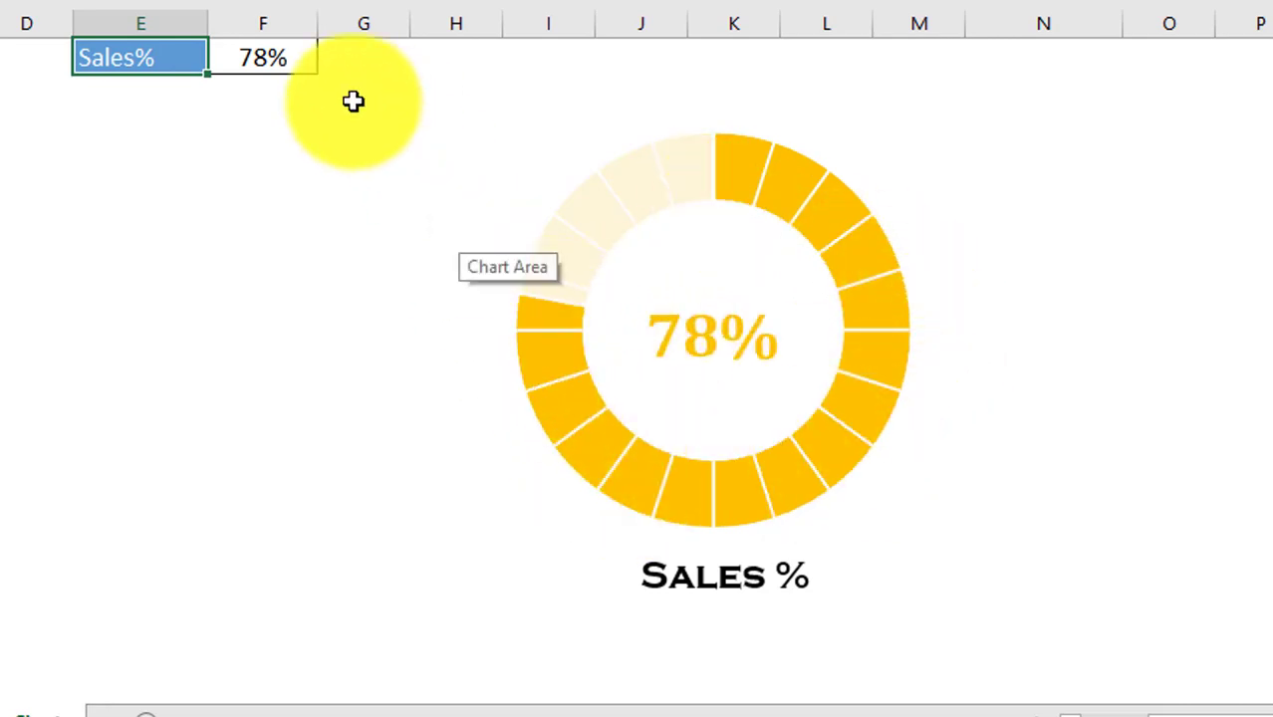
pyautogui.click(284, 57)
pyautogui.moveTo(608, 205)
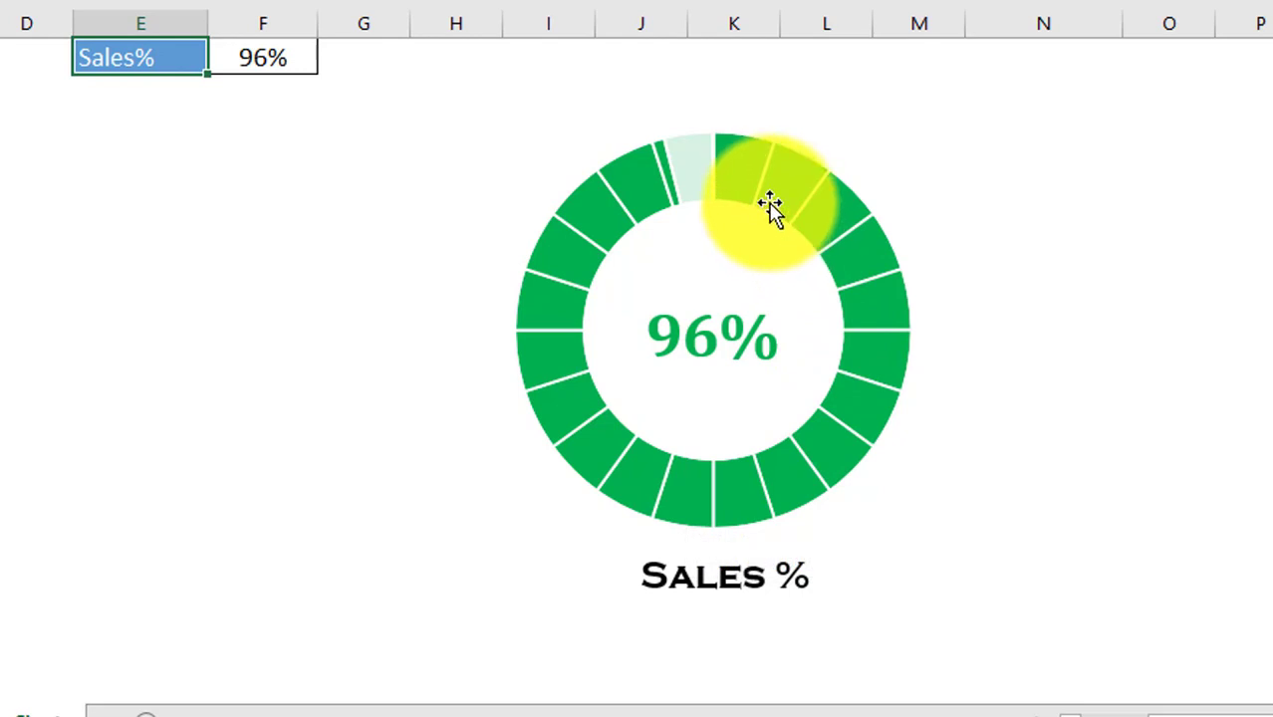
pyautogui.moveTo(755, 189)
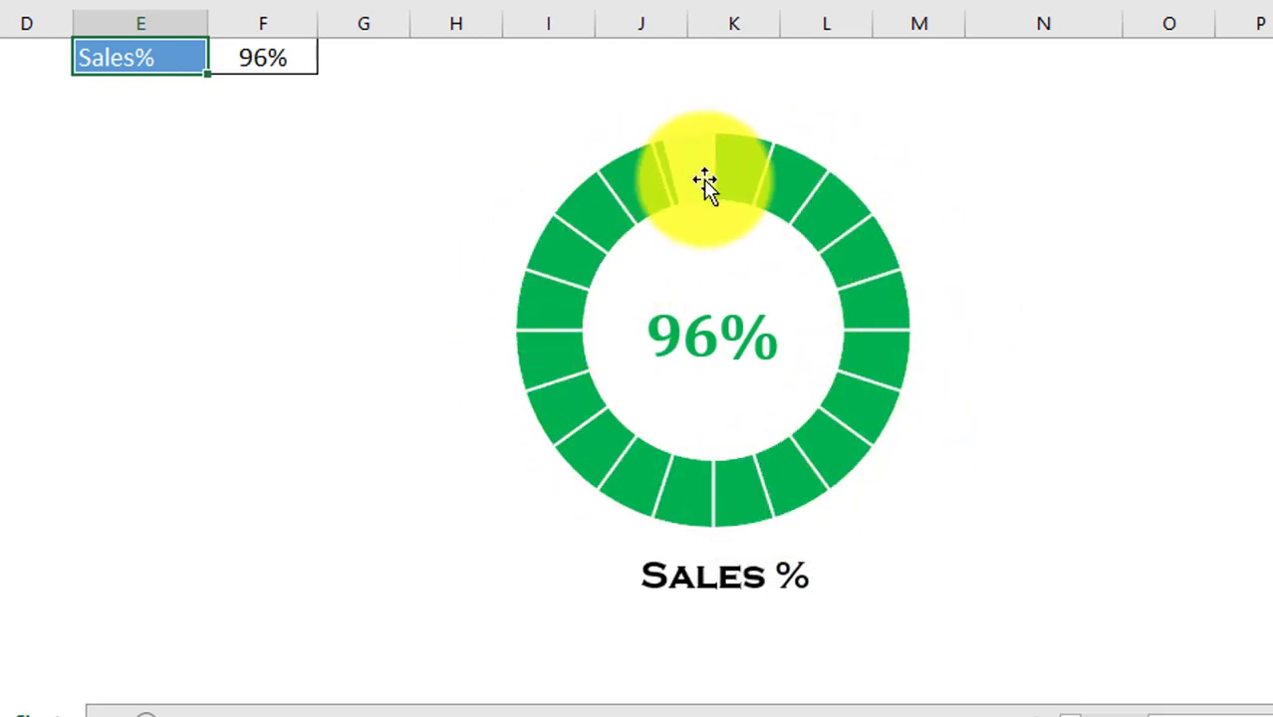
pyautogui.moveTo(803, 195)
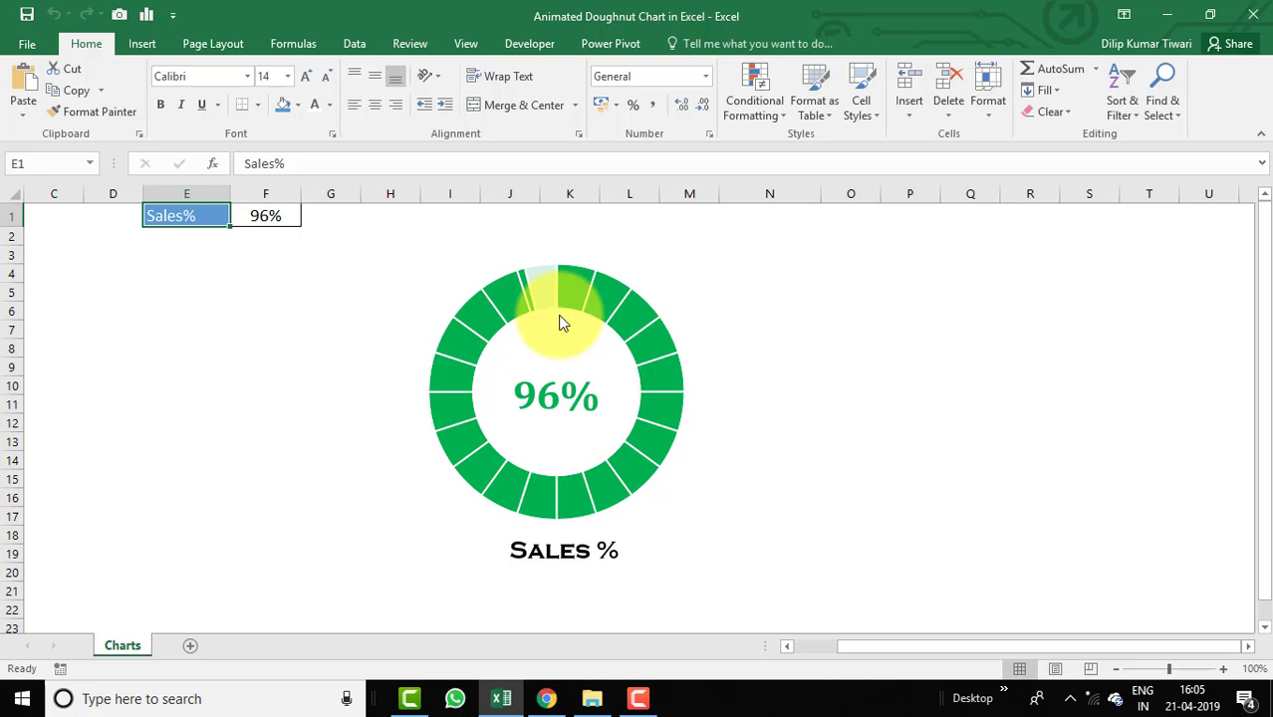
# Create a new workbook and save it as a macro-enabled workbook named 'Animated Progressive Doughnut Chart - 2'.
pyautogui.hotkey('ctrl', 'n')
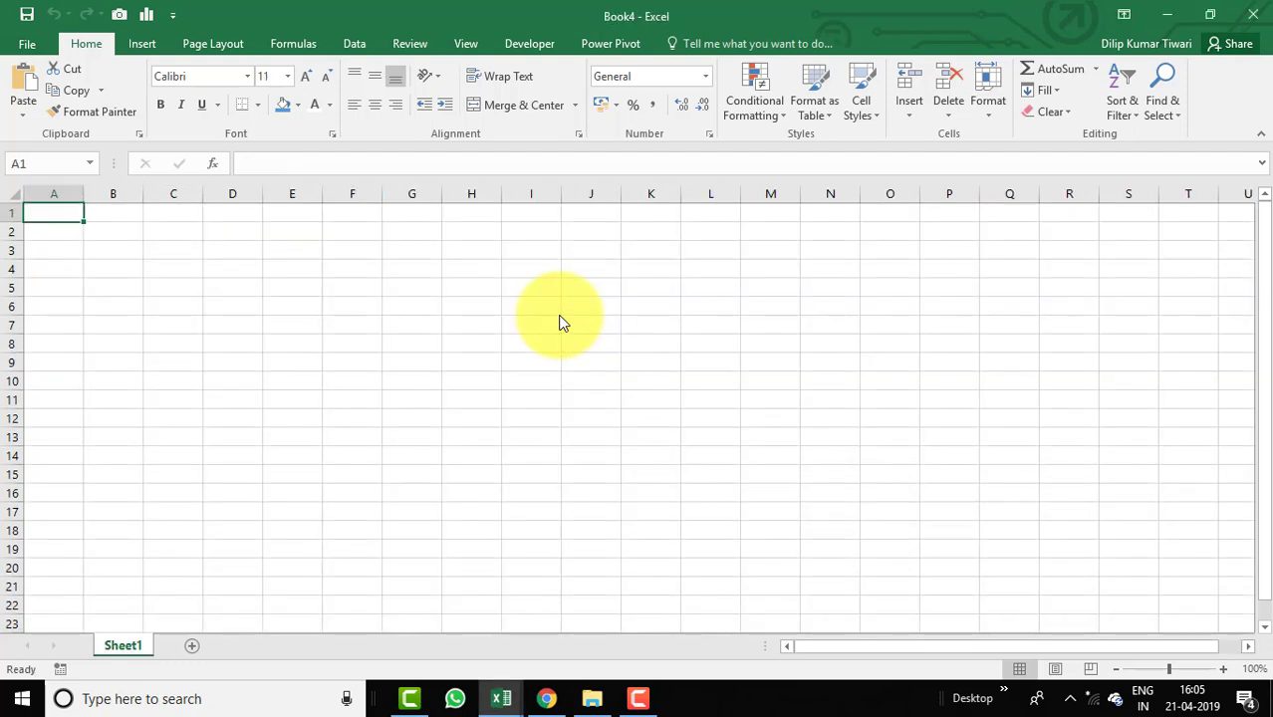
pyautogui.press('F12')
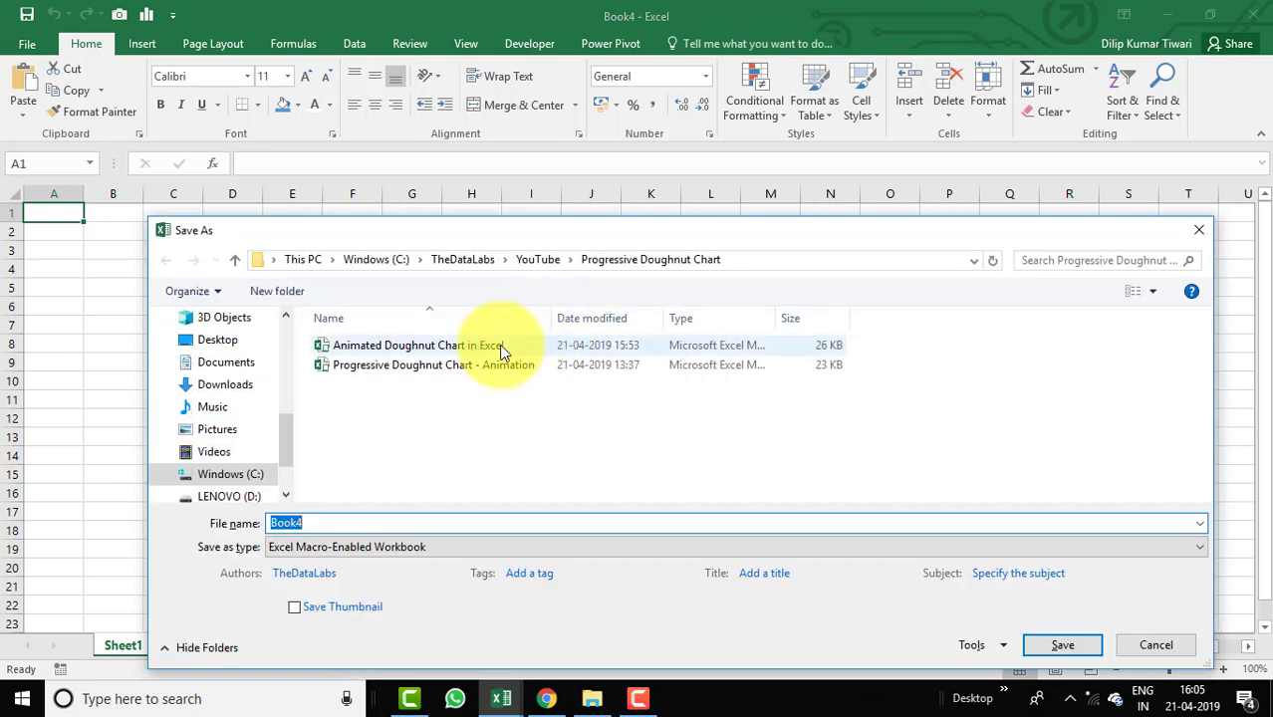
pyautogui.write('Ani')
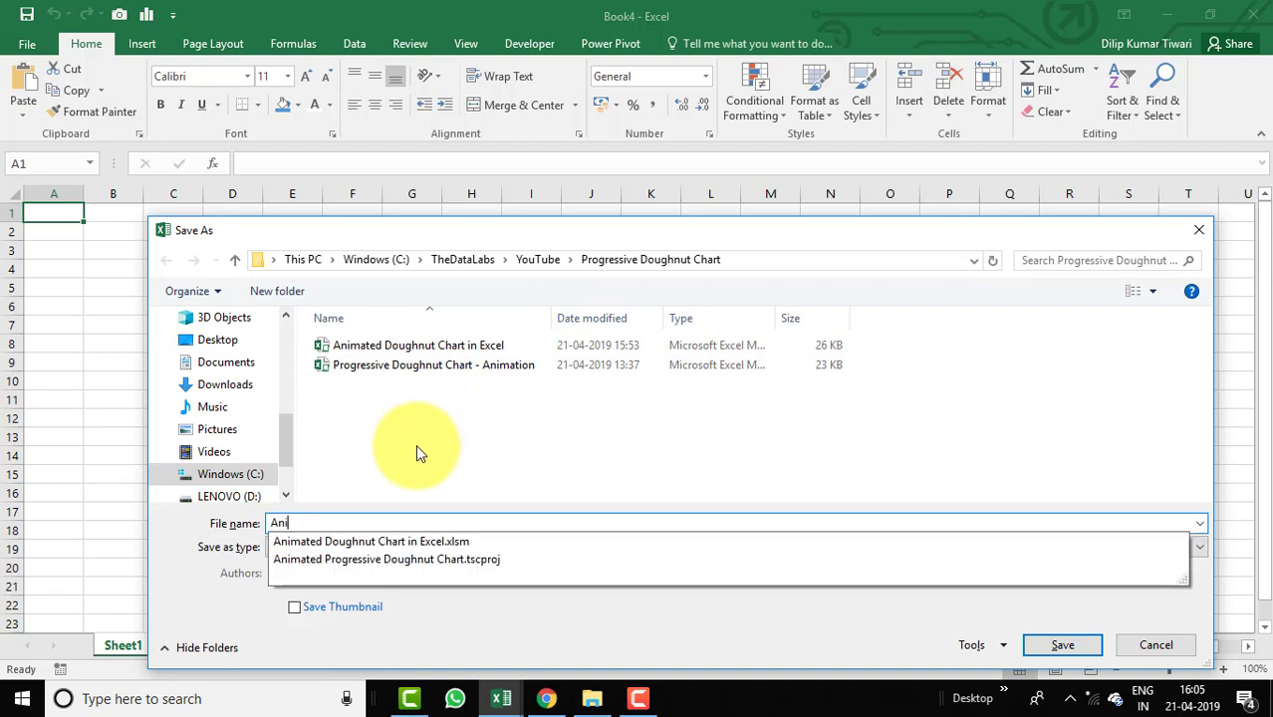
pyautogui.write('mated Pro')
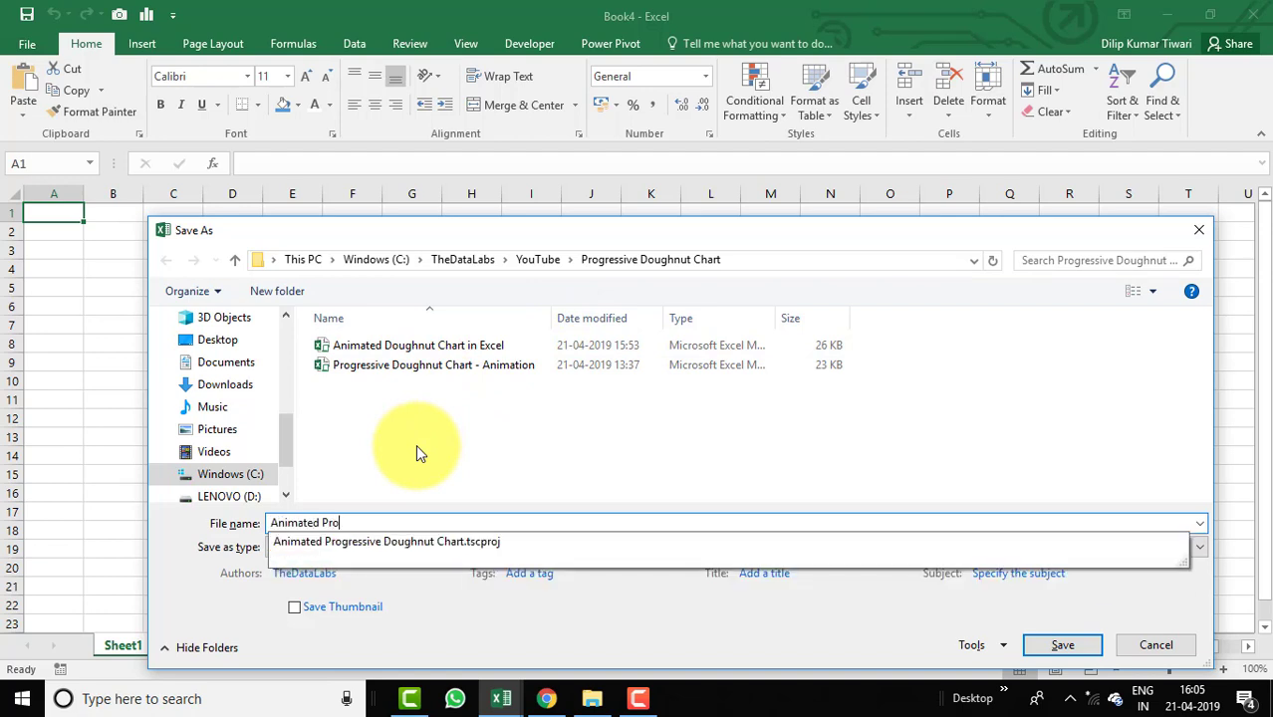
pyautogui.write('gressive Doughnut Chart -')
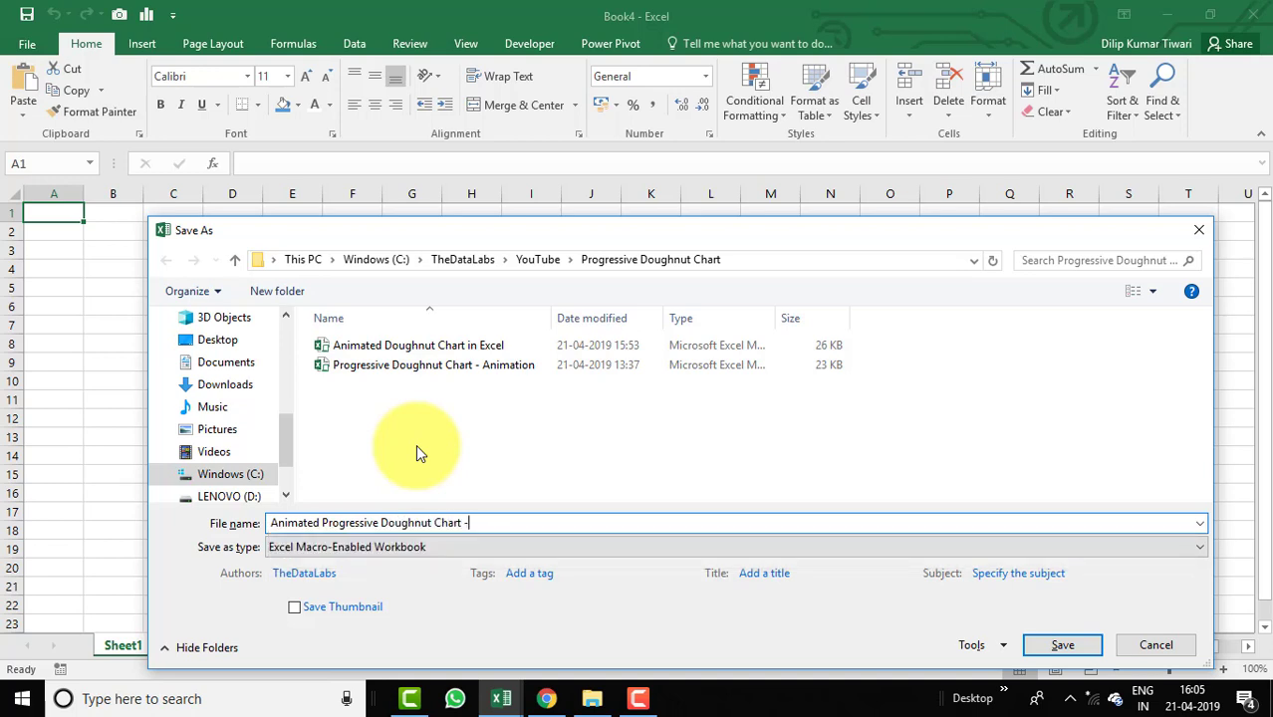
pyautogui.write(' 2')
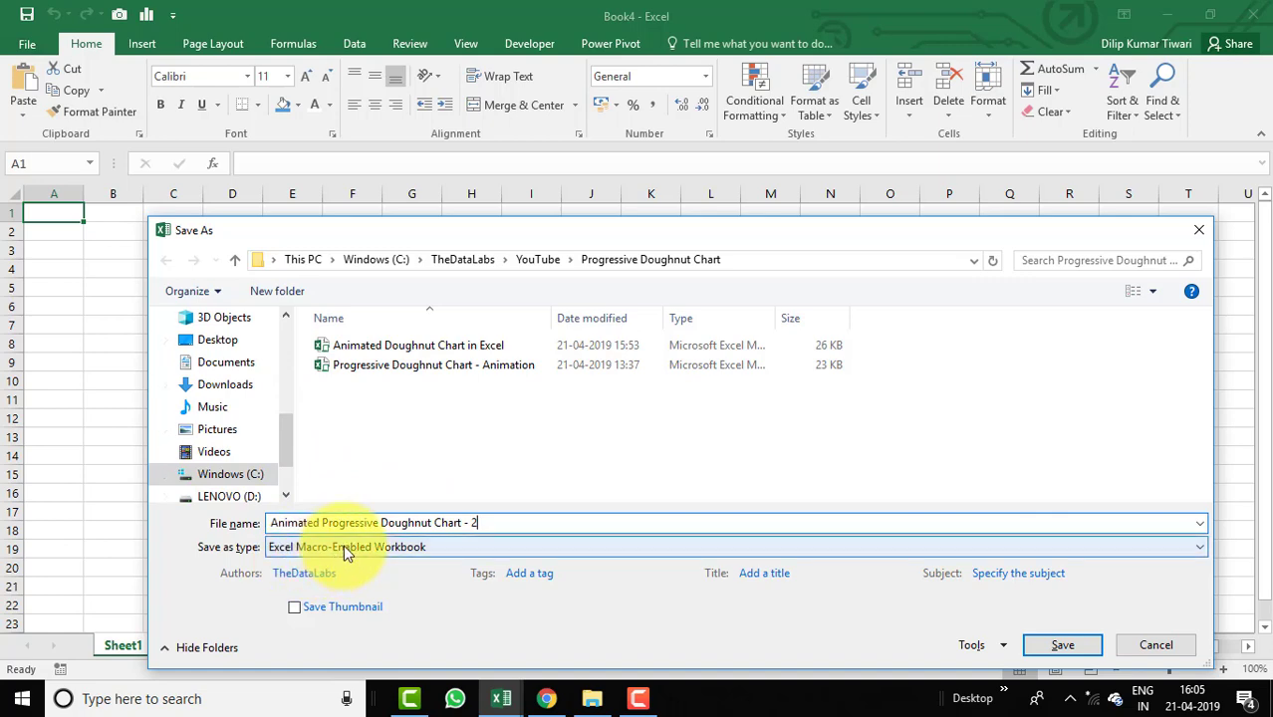
pyautogui.click(1062, 646)
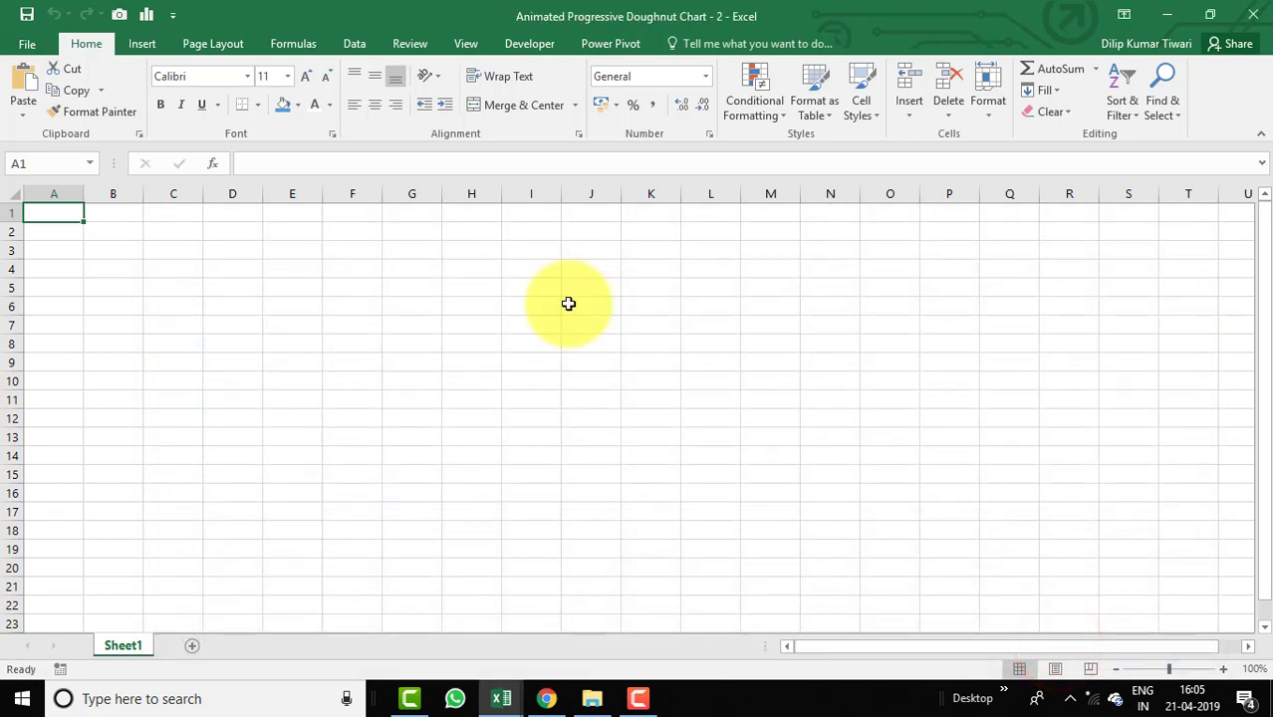
# Rename the sheet to Charts.
pyautogui.doubleClick(121, 646)
pyautogui.write('d')
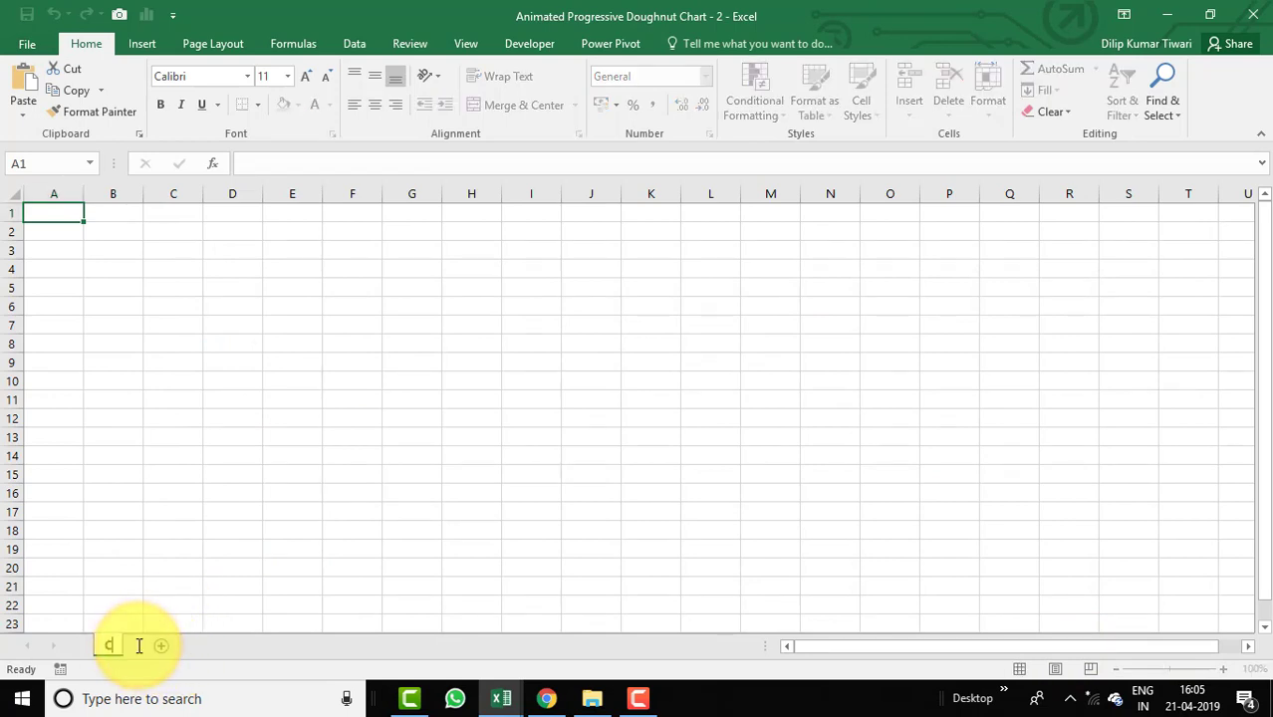
pyautogui.press('Return')
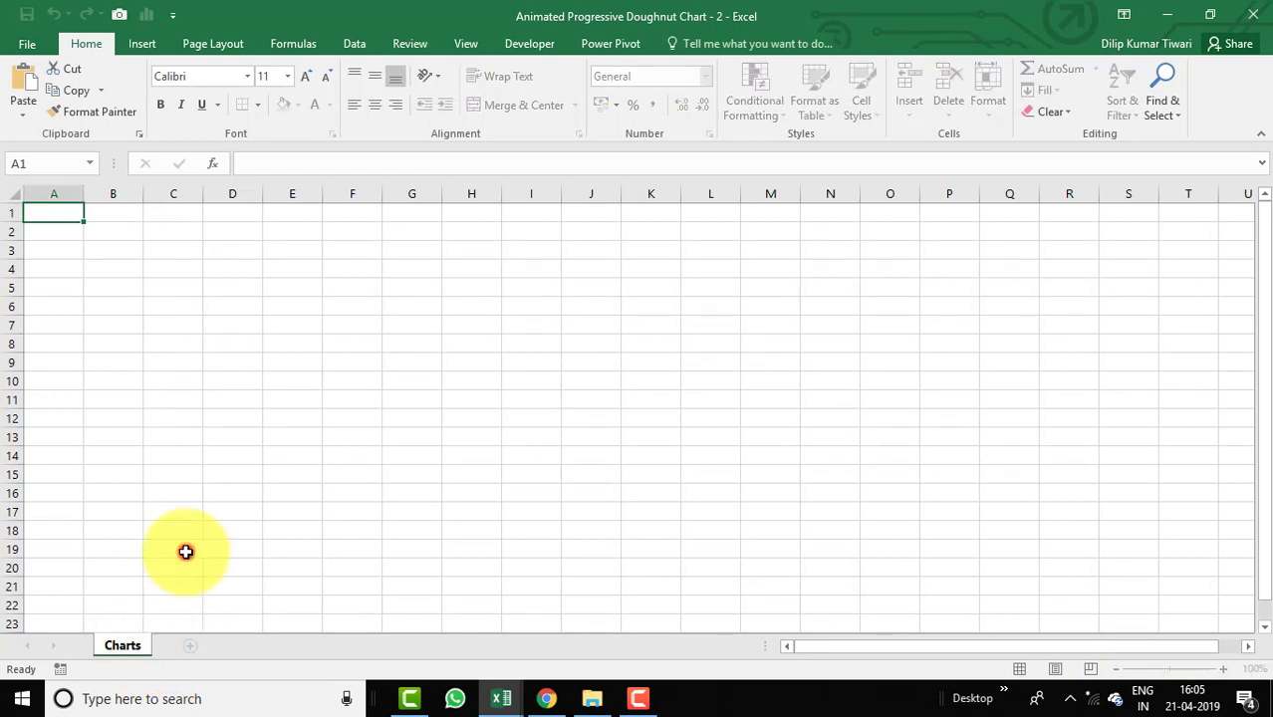
# Hide the worksheet gridlines.
pyautogui.click(179, 549)
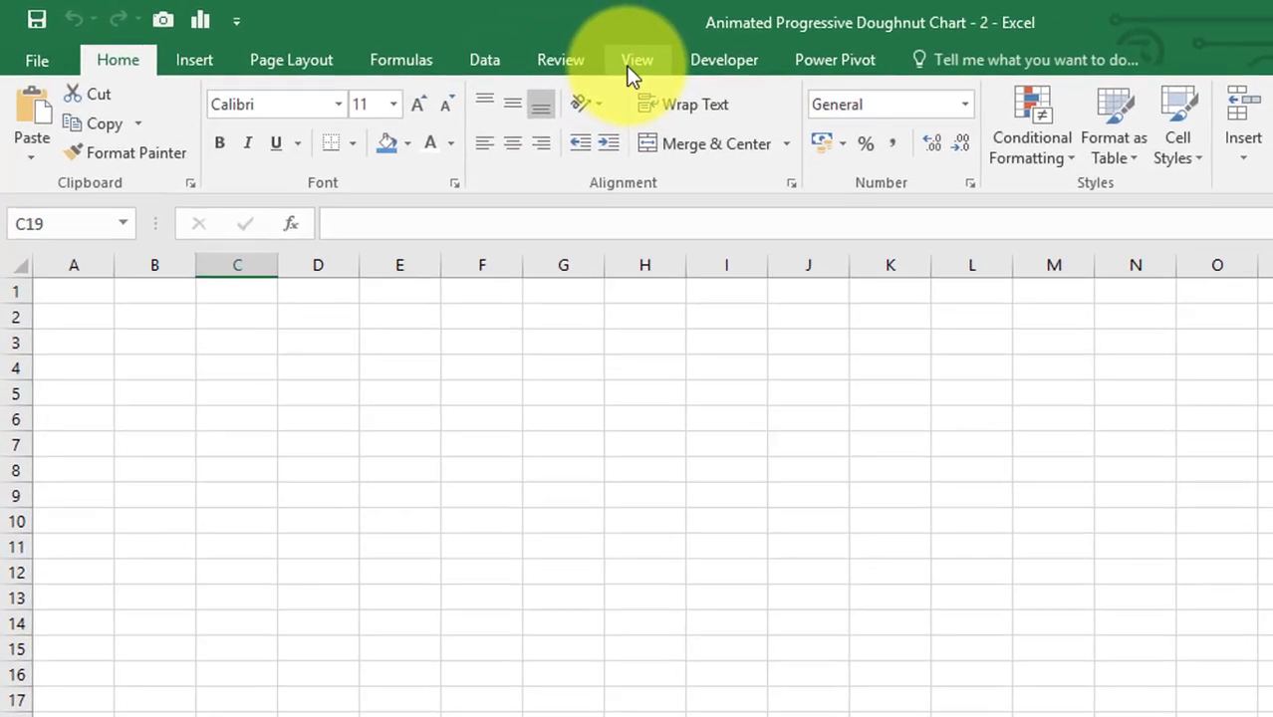
pyautogui.click(465, 42)
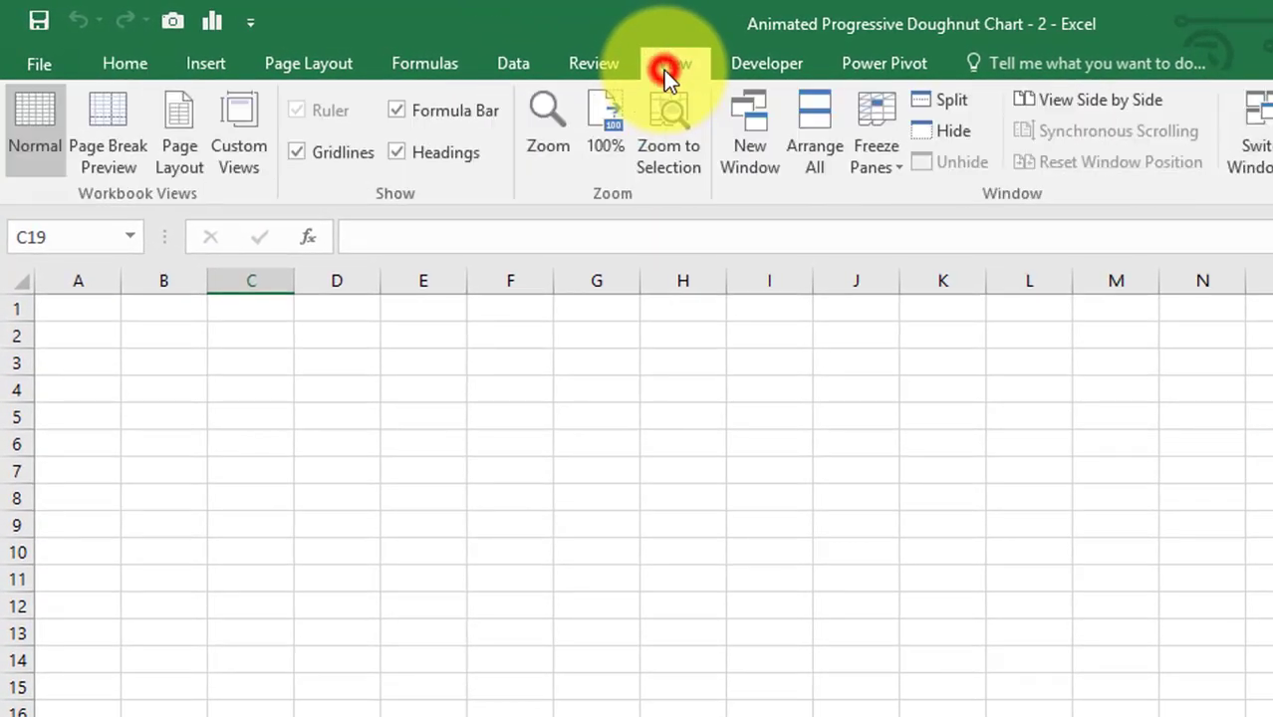
pyautogui.click(299, 154)
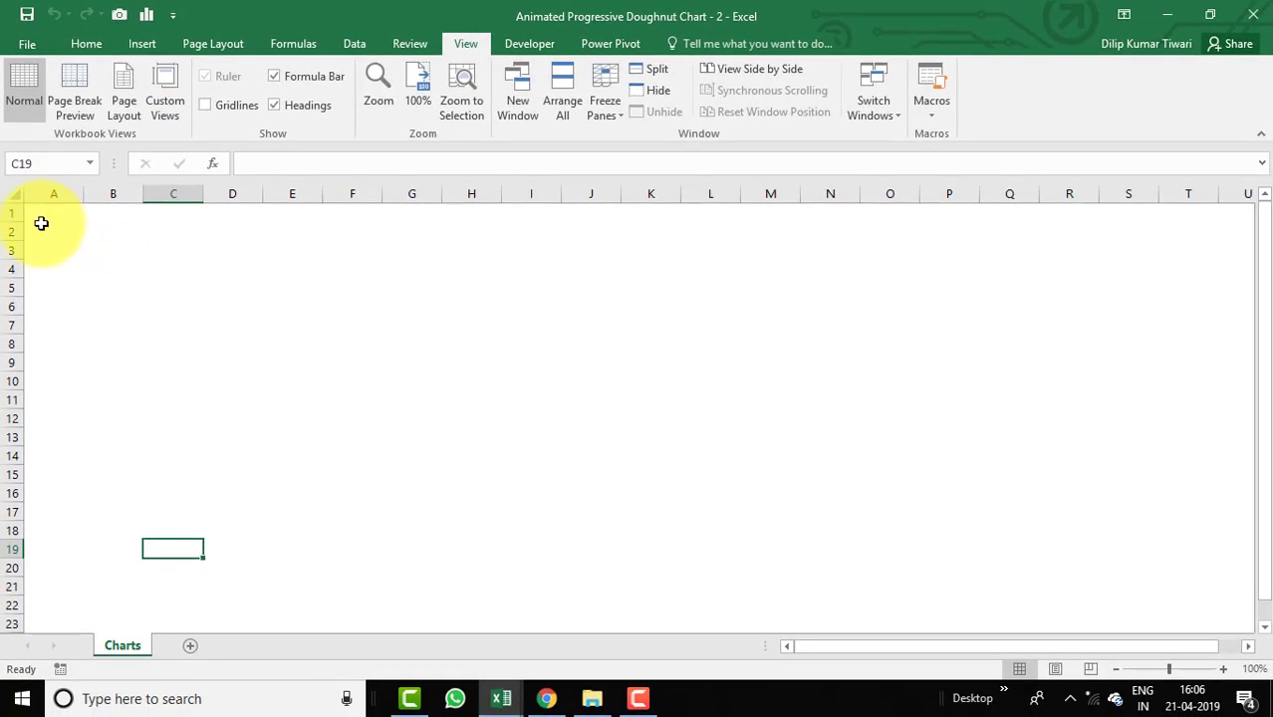
# Enter the headers Base in A1 and Sales% in B1, and widen columns A and B.
pyautogui.click(50, 213)
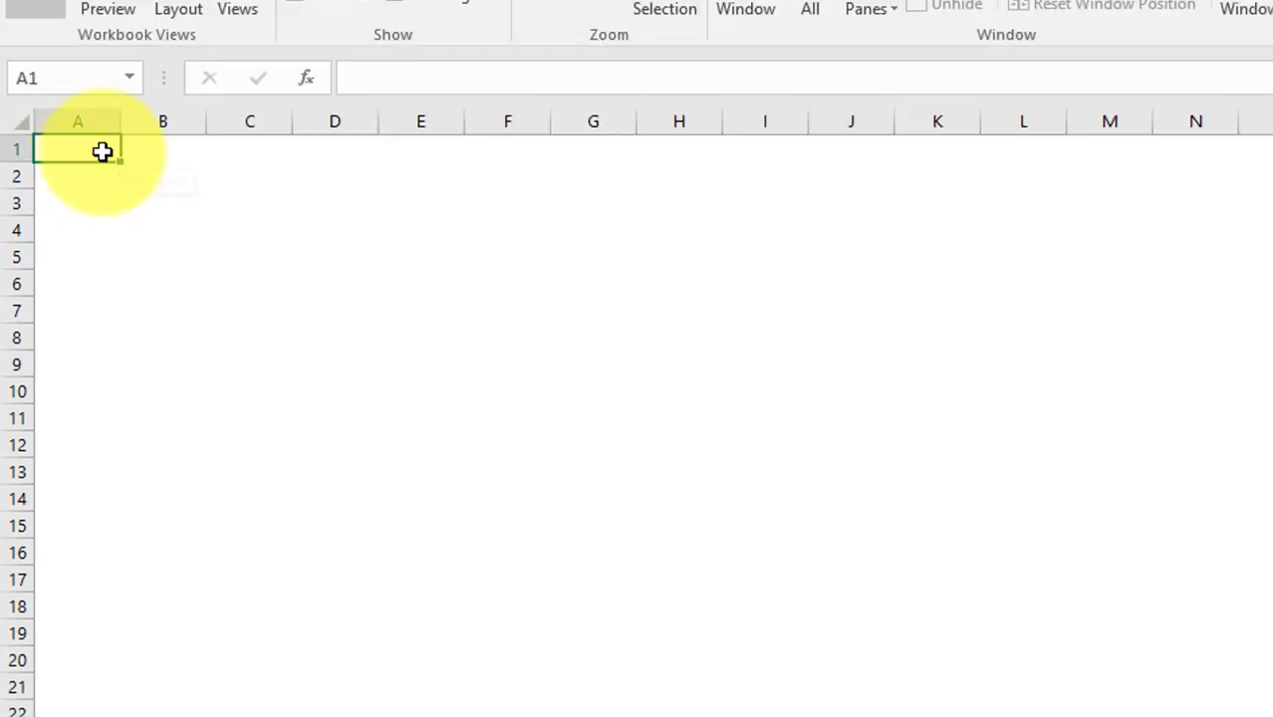
pyautogui.write('BAse')
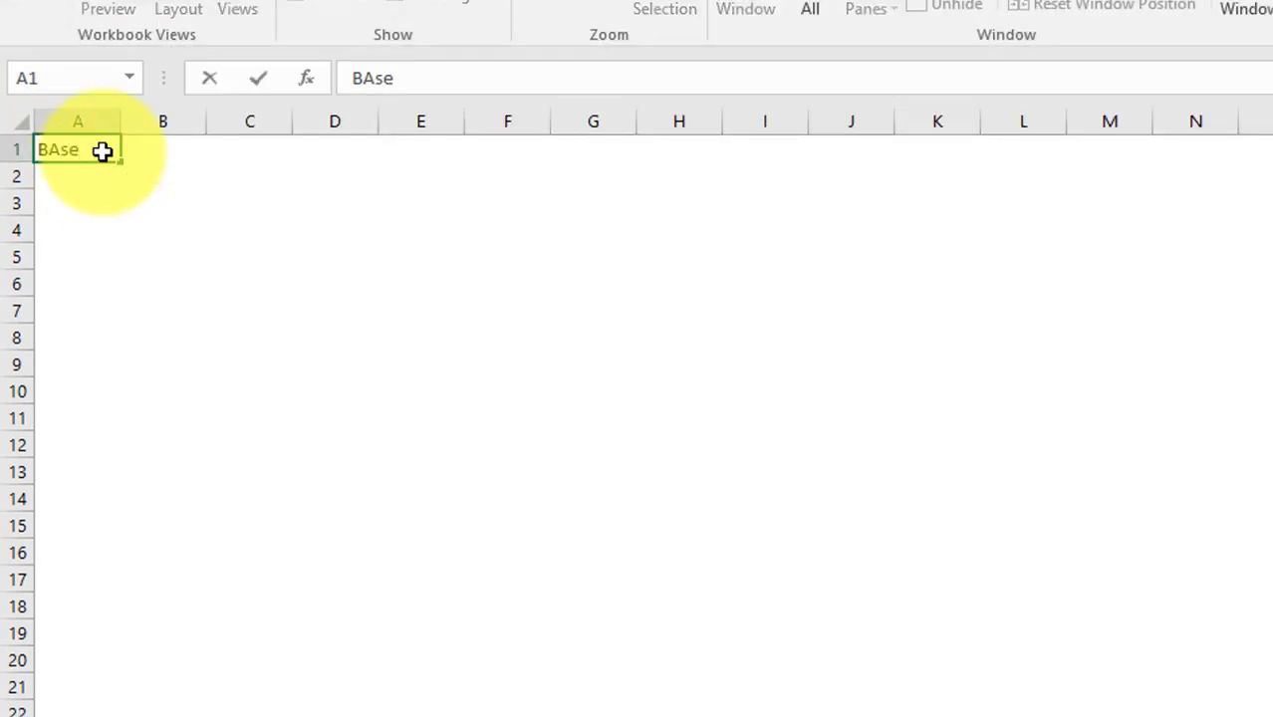
pyautogui.press('Tab')
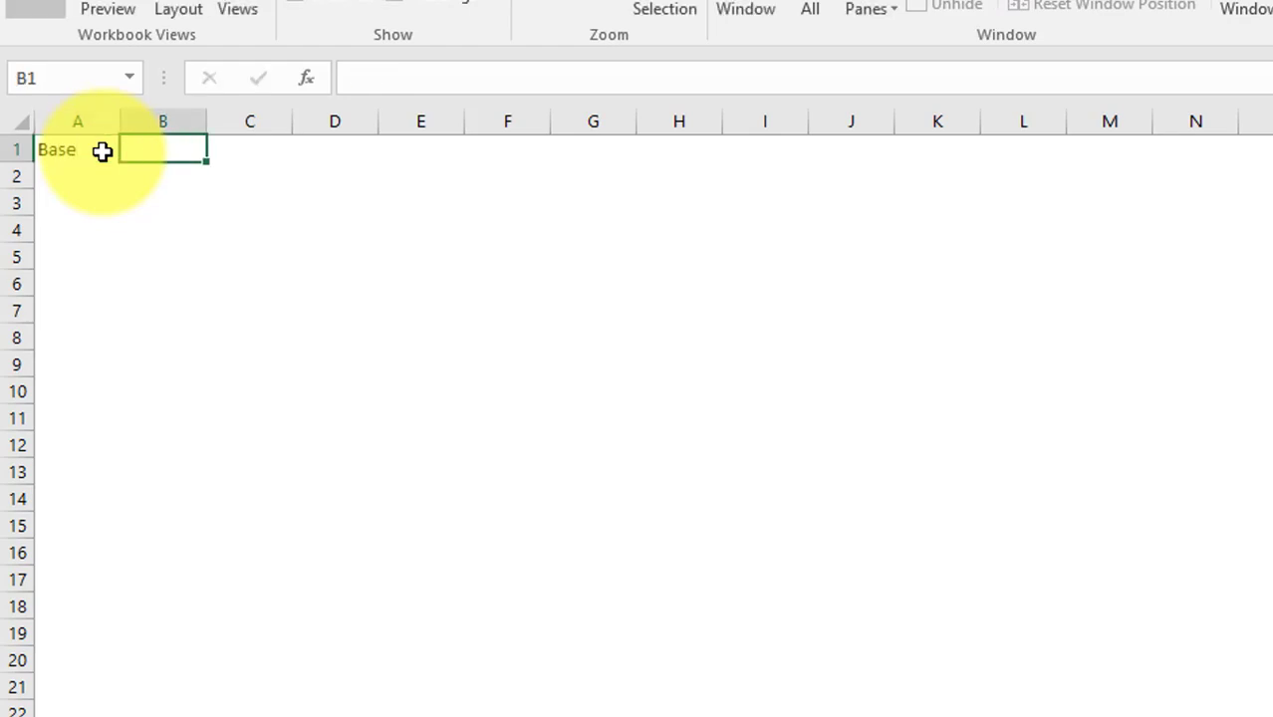
pyautogui.write('Sales%')
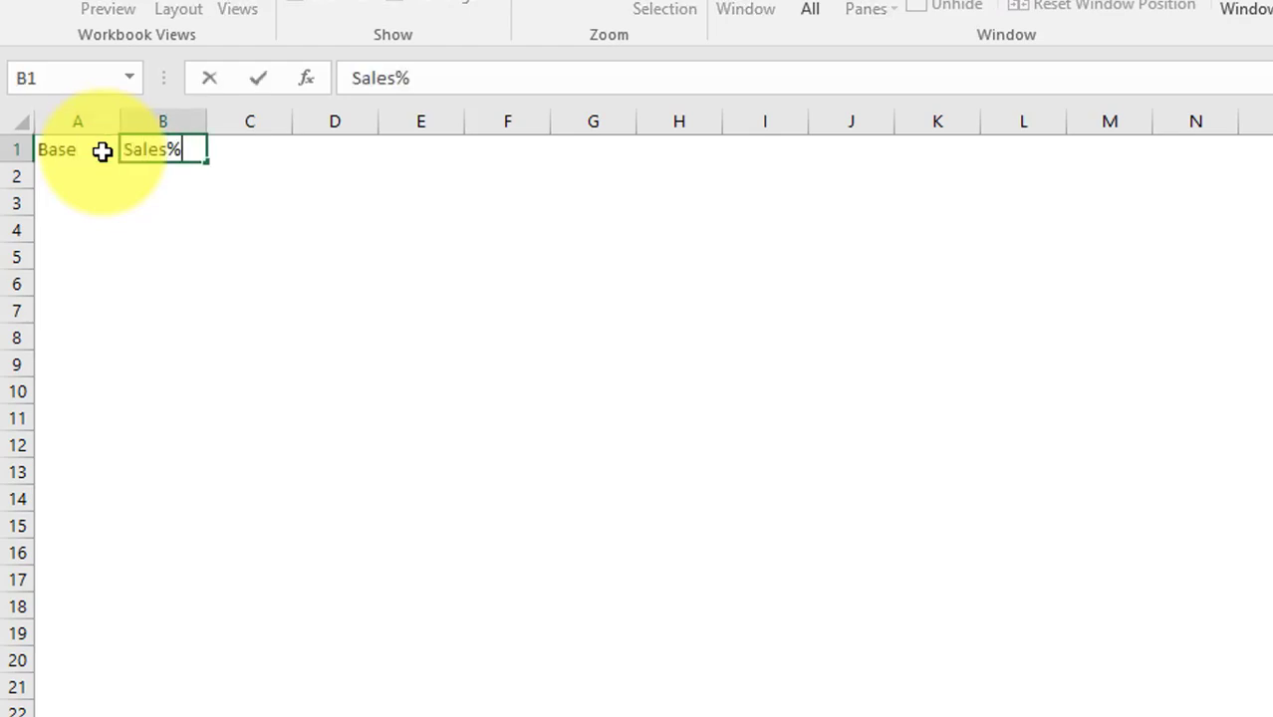
pyautogui.press('Return')
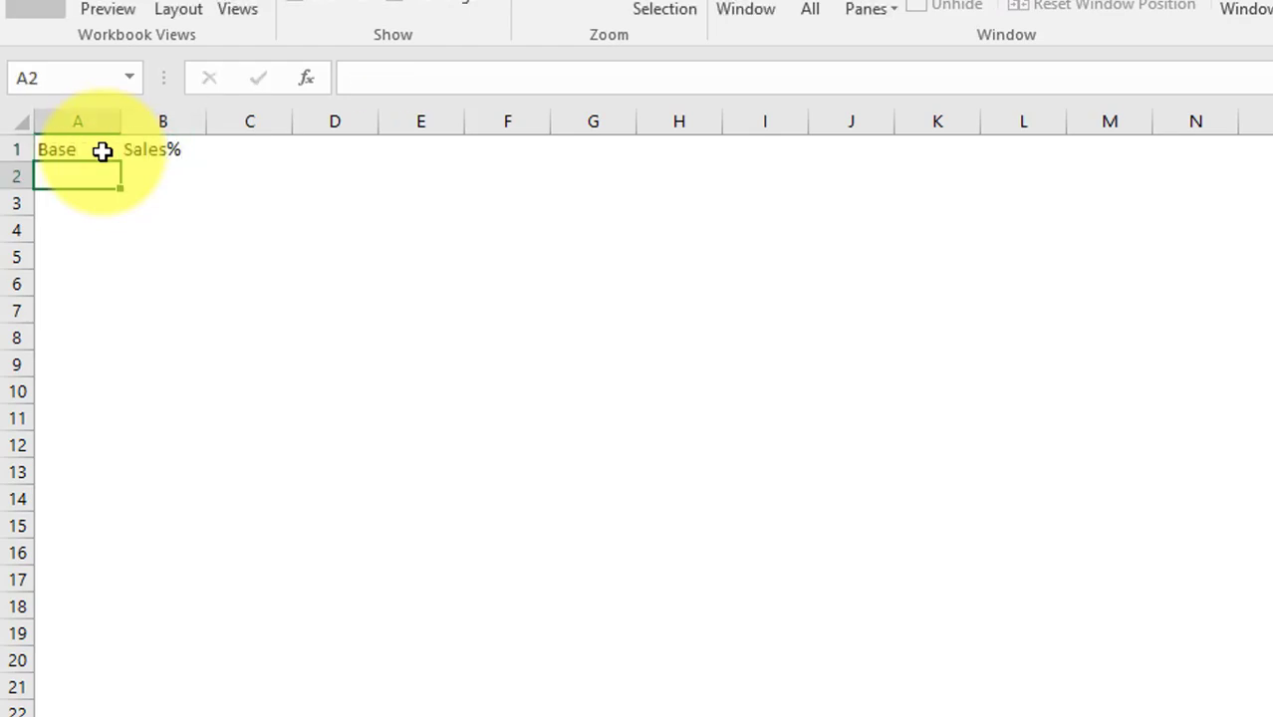
pyautogui.moveTo(69, 120); pyautogui.dragTo(164, 149)
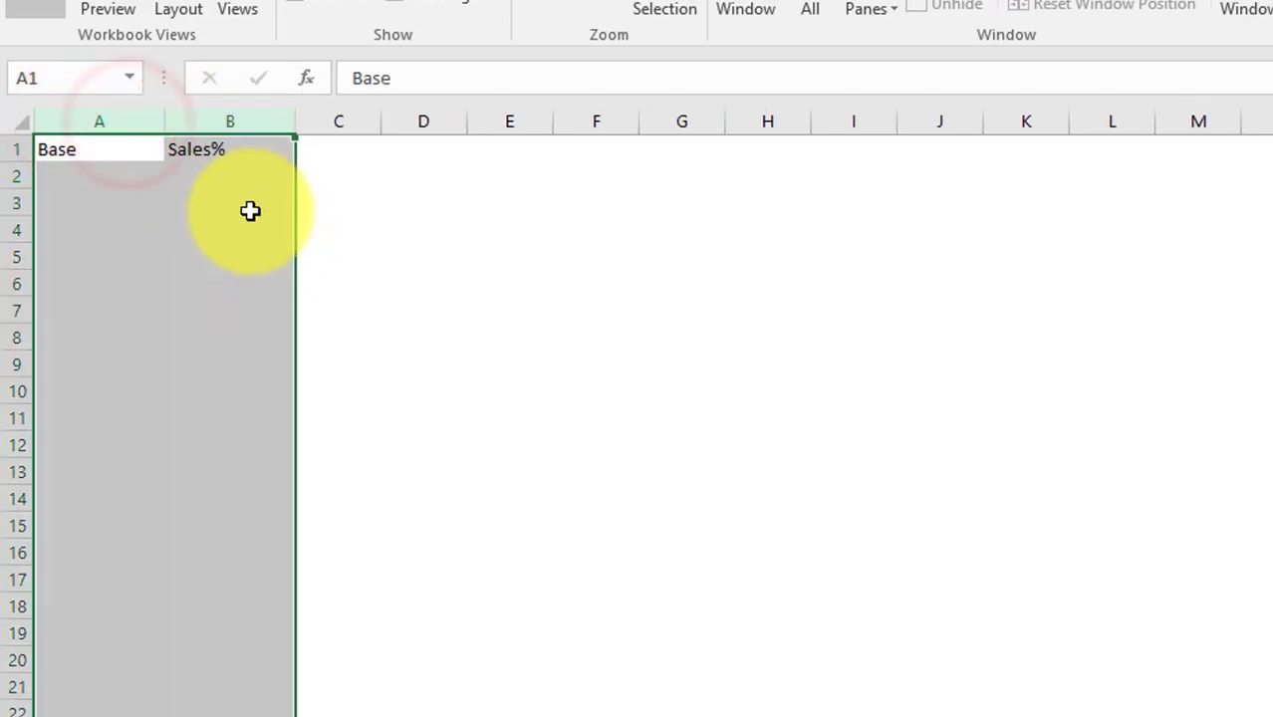
# Fill cells A2 to A21 with the value 1.
pyautogui.click(90, 176)
pyautogui.write('1')
pyautogui.hotkey('ctrl', 'Return')
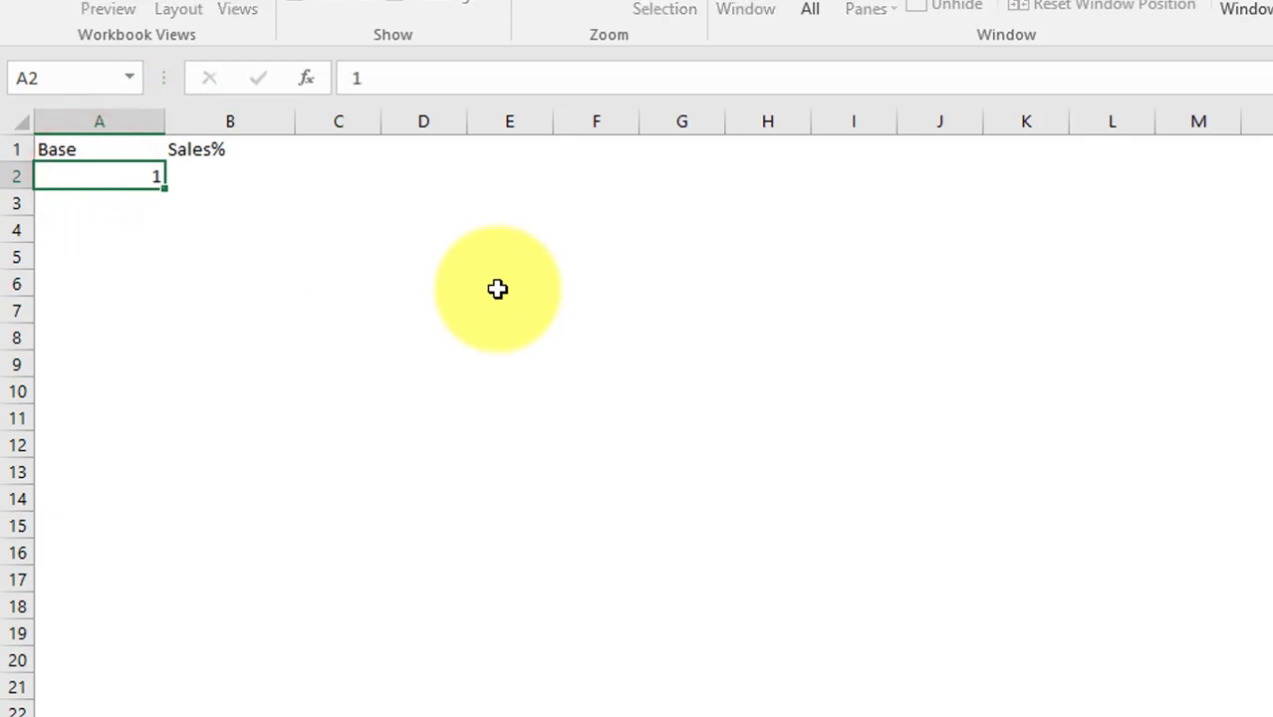
pyautogui.hotkey('shift', 'Down')
pyautogui.hotkey('shift', 'Down')
pyautogui.hotkey('shift', 'Down')
pyautogui.hotkey('shift', 'Down')
pyautogui.hotkey('shift', 'Down')
pyautogui.hotkey('shift', 'Down')
pyautogui.hotkey('shift', 'Down')
pyautogui.hotkey('shift', 'Down')
pyautogui.hotkey('shift', 'Down')
pyautogui.hotkey('shift', 'Down')
pyautogui.hotkey('shift', 'Down')
pyautogui.hotkey('shift', 'Down')
pyautogui.hotkey('shift', 'Down')
pyautogui.hotkey('shift', 'Down')
pyautogui.hotkey('shift', 'Down')
pyautogui.hotkey('shift', 'Down')
pyautogui.hotkey('shift', 'Down')
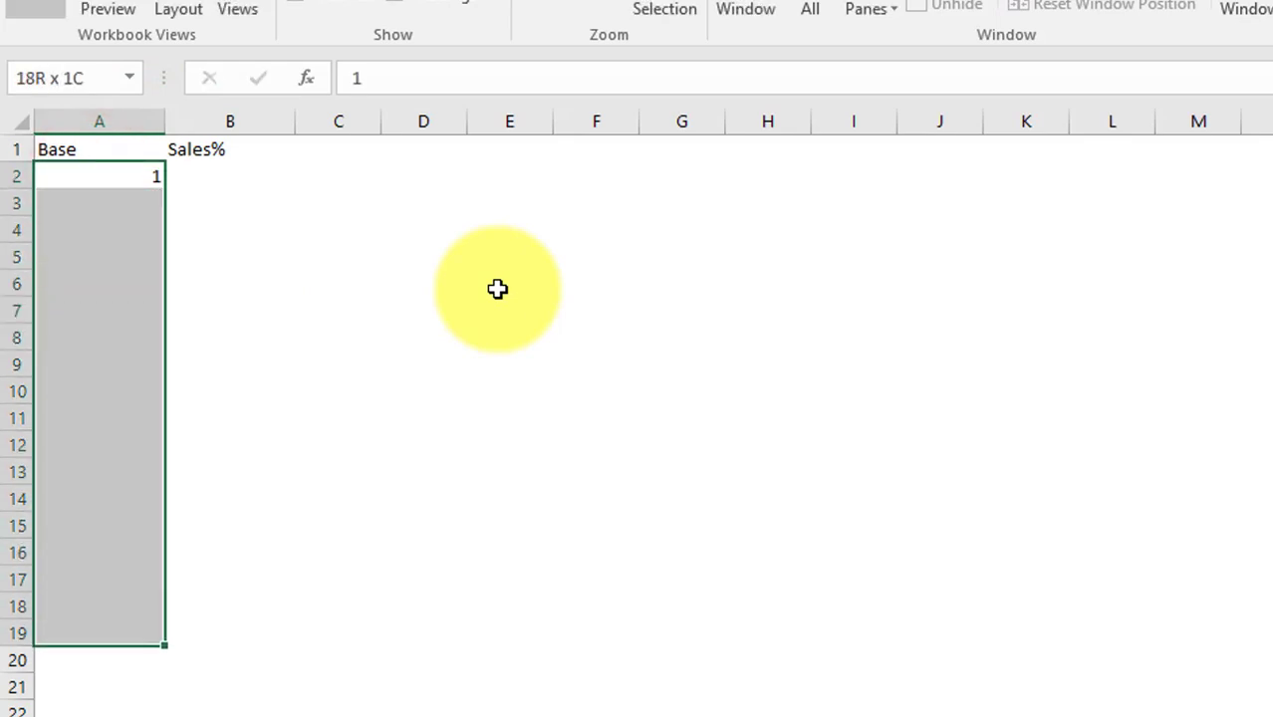
pyautogui.hotkey('shift', 'Down')
pyautogui.hotkey('shift', 'Down')
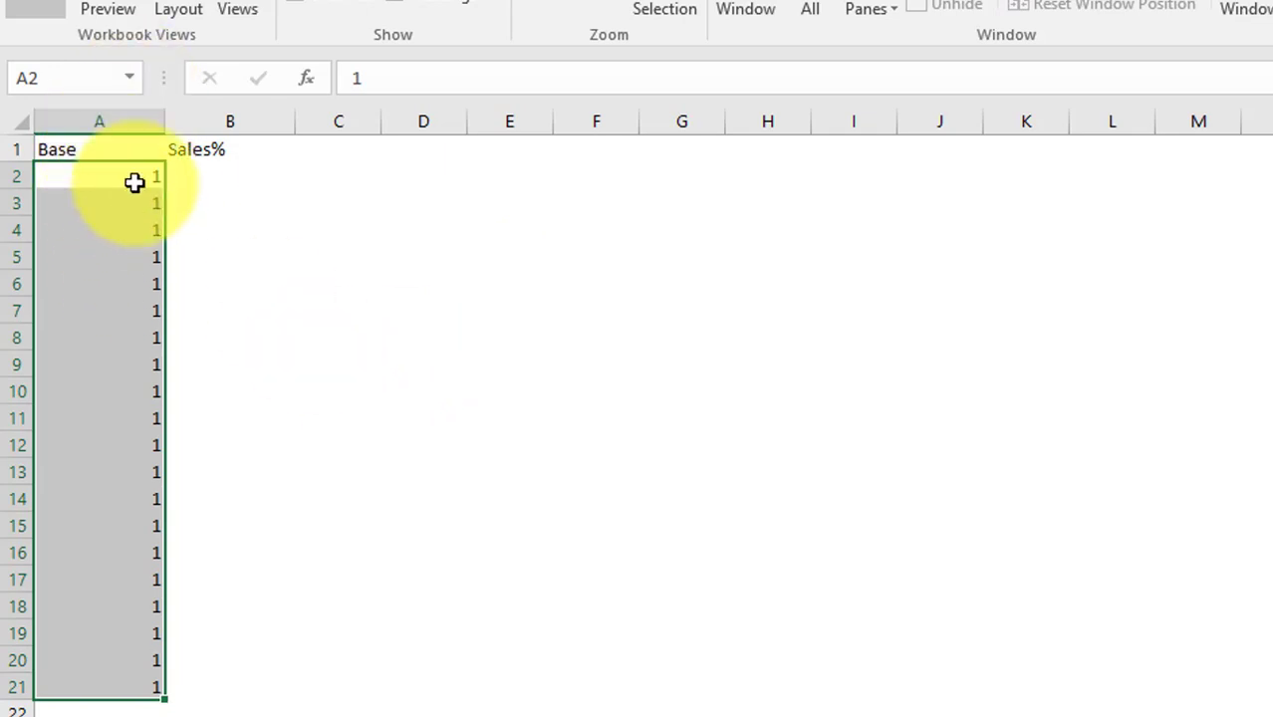
# Center the contents of the A1:B21 table horizontally and vertically.
pyautogui.click(221, 175)
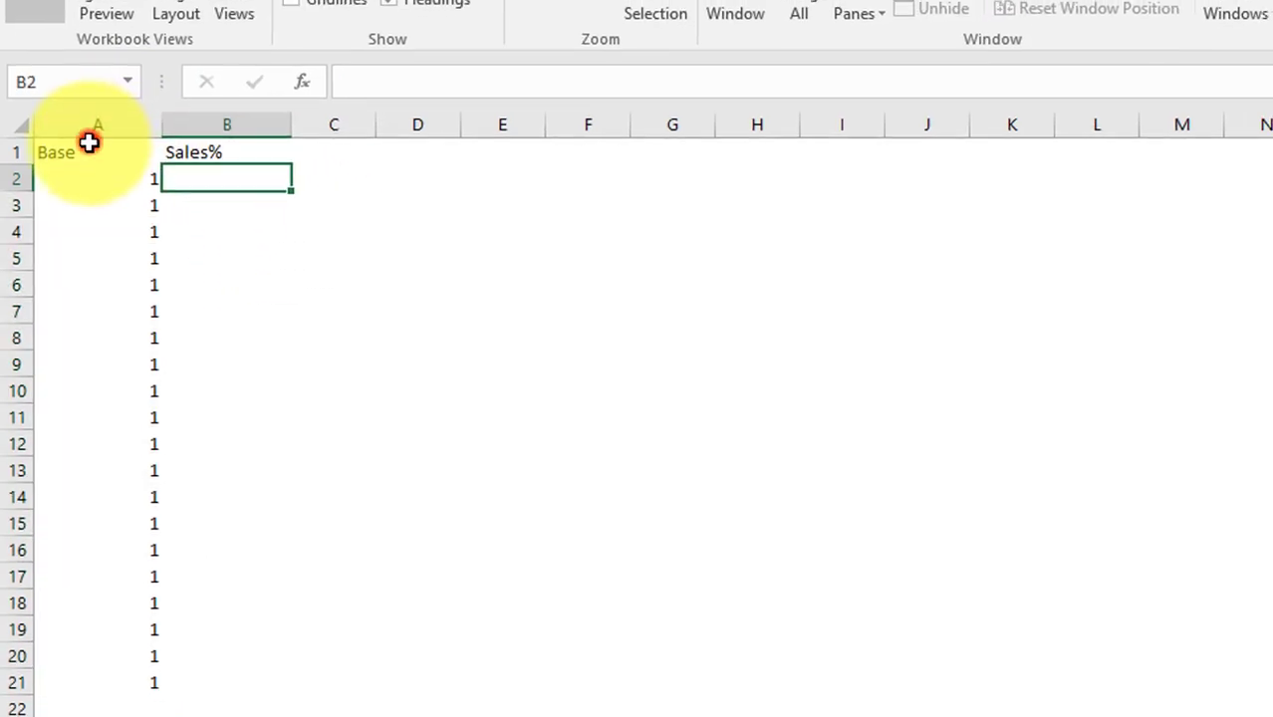
pyautogui.click(89, 142)
pyautogui.keyDown('shift'); pyautogui.click(242, 656); pyautogui.keyUp('shift')
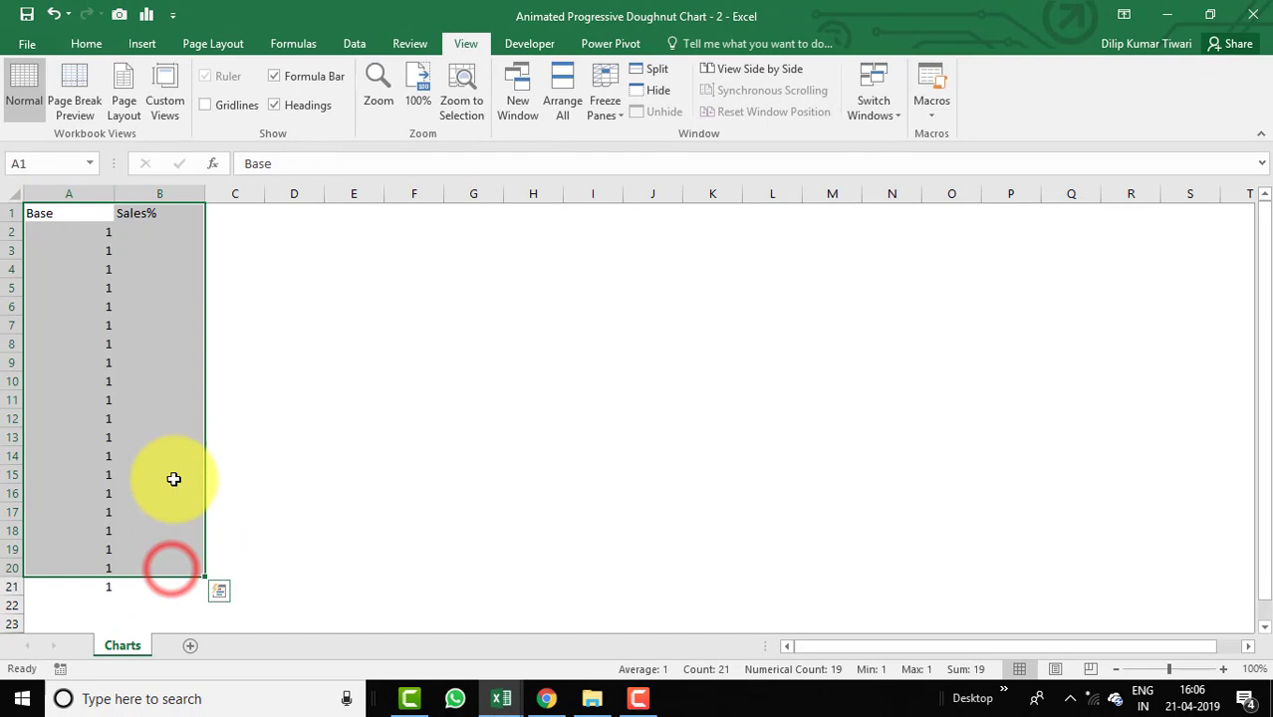
pyautogui.keyDown('shift'); pyautogui.click(148, 583); pyautogui.keyUp('shift')
pyautogui.click(86, 44)
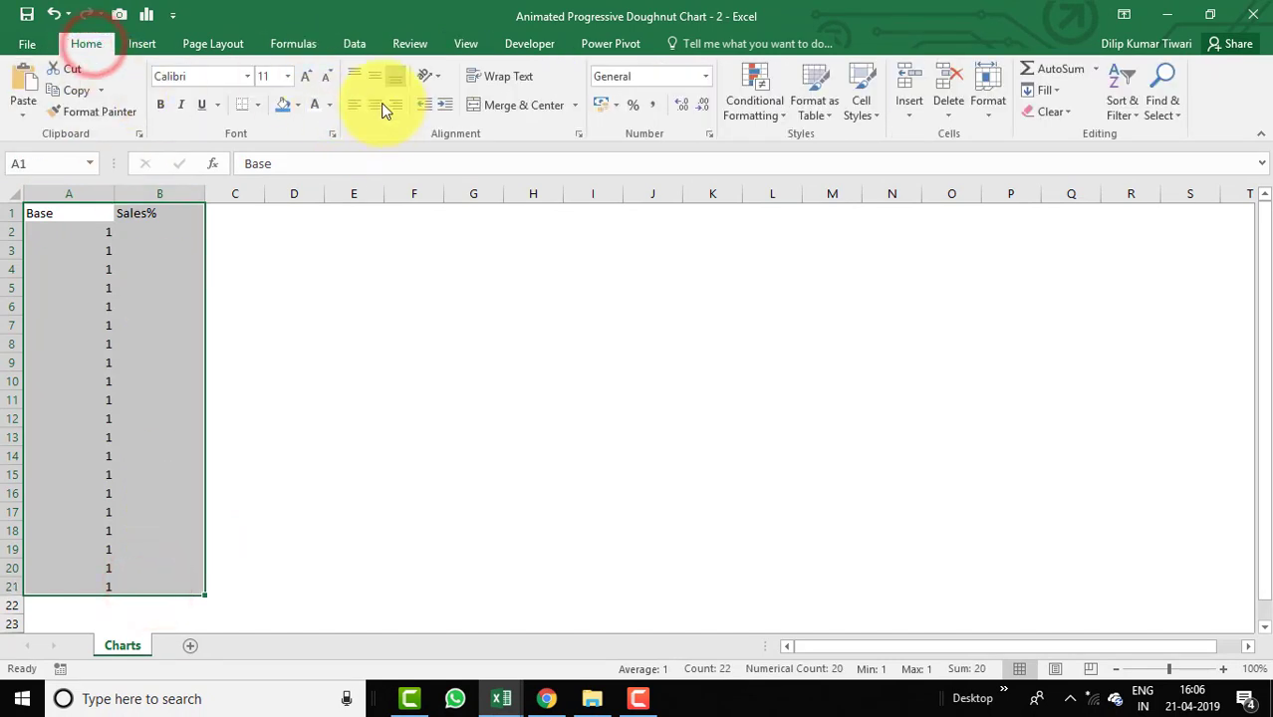
pyautogui.click(376, 103)
pyautogui.click(376, 80)
# Give header cells A1 and B1 a light blue theme fill colour.
pyautogui.click(67, 218)
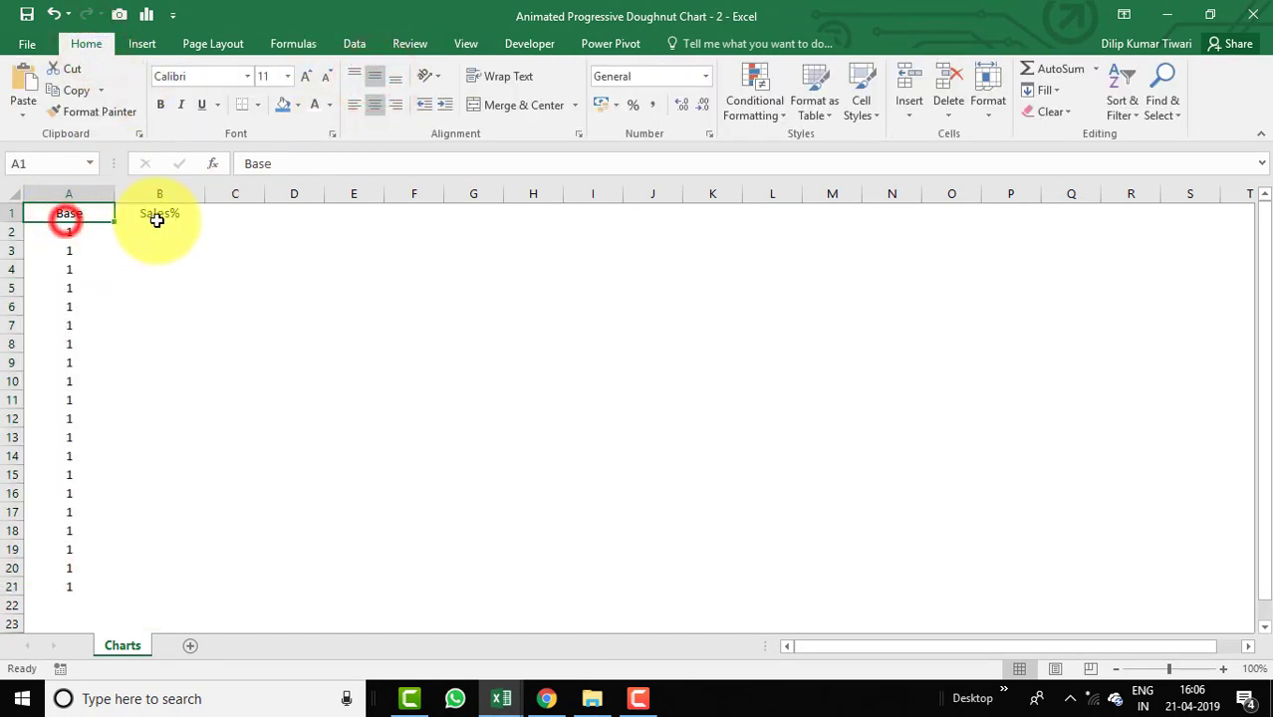
pyautogui.keyDown('shift'); pyautogui.click(159, 215); pyautogui.keyUp('shift')
pyautogui.click(297, 104)
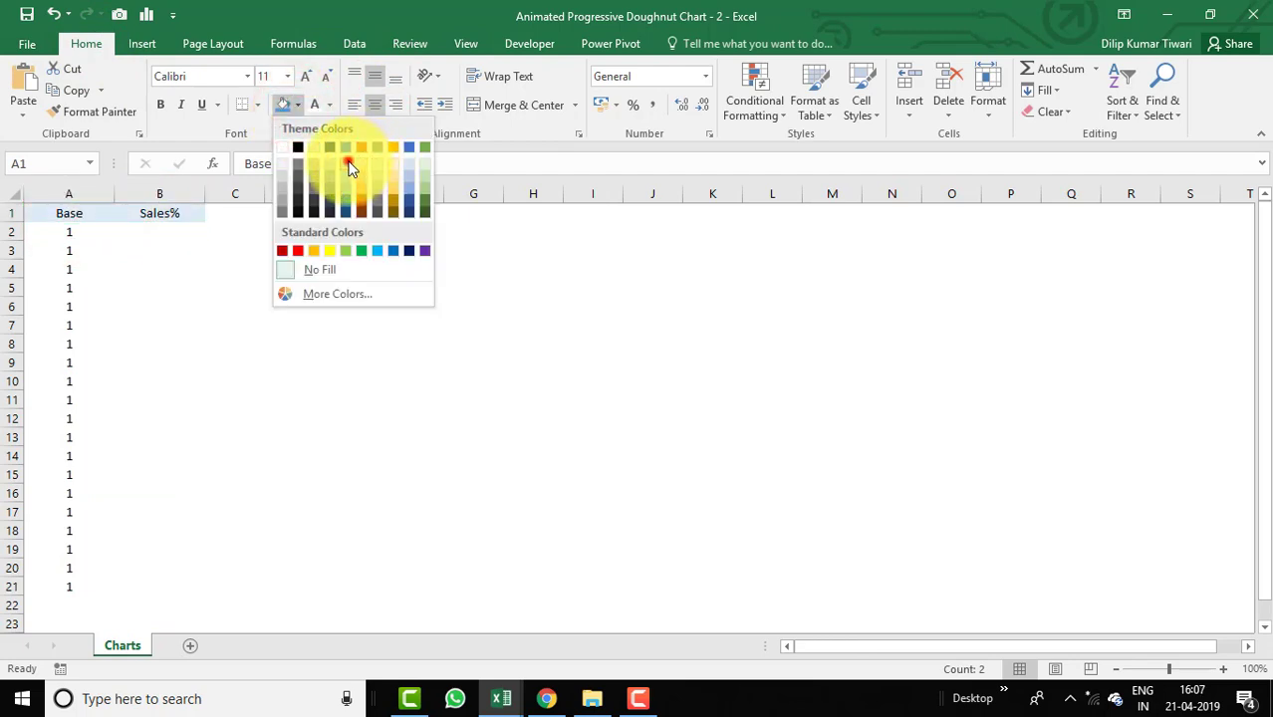
pyautogui.click(348, 162)
# Apply all borders to the A1:B21 table.
pyautogui.keyDown('shift'); pyautogui.click(113, 575); pyautogui.keyUp('shift')
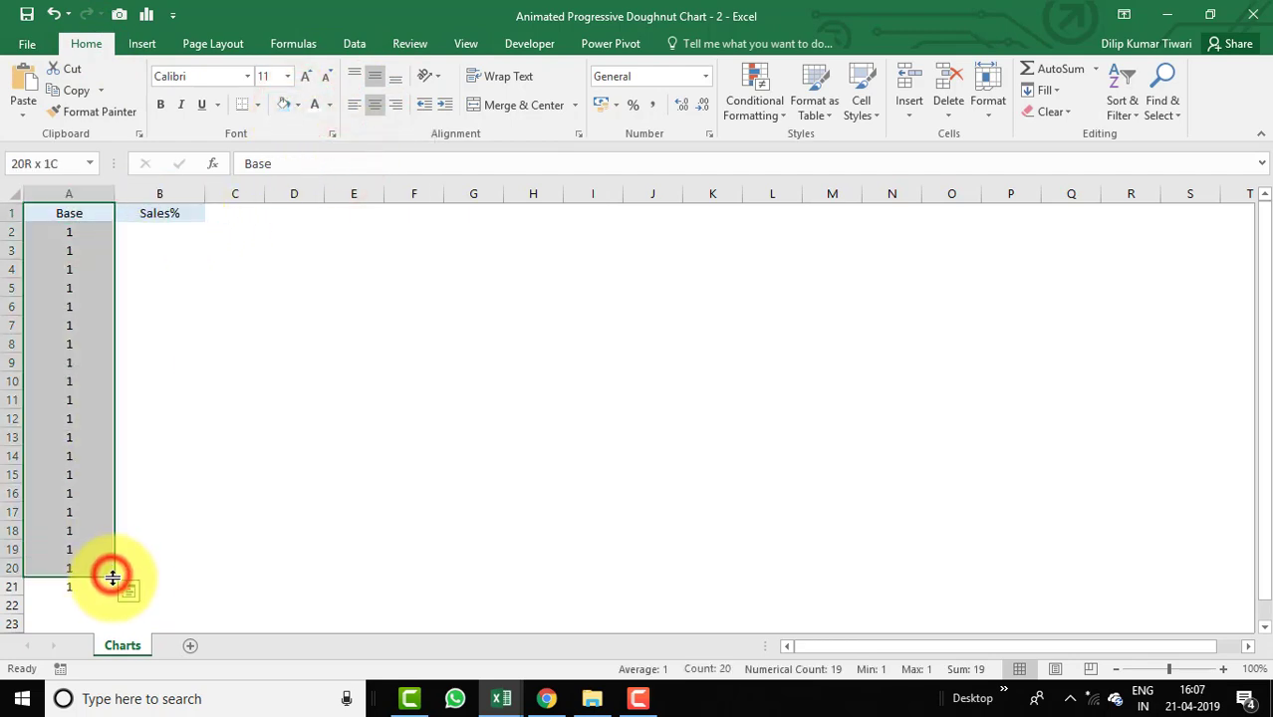
pyautogui.keyDown('shift'); pyautogui.click(139, 584); pyautogui.keyUp('shift')
pyautogui.press('alt')
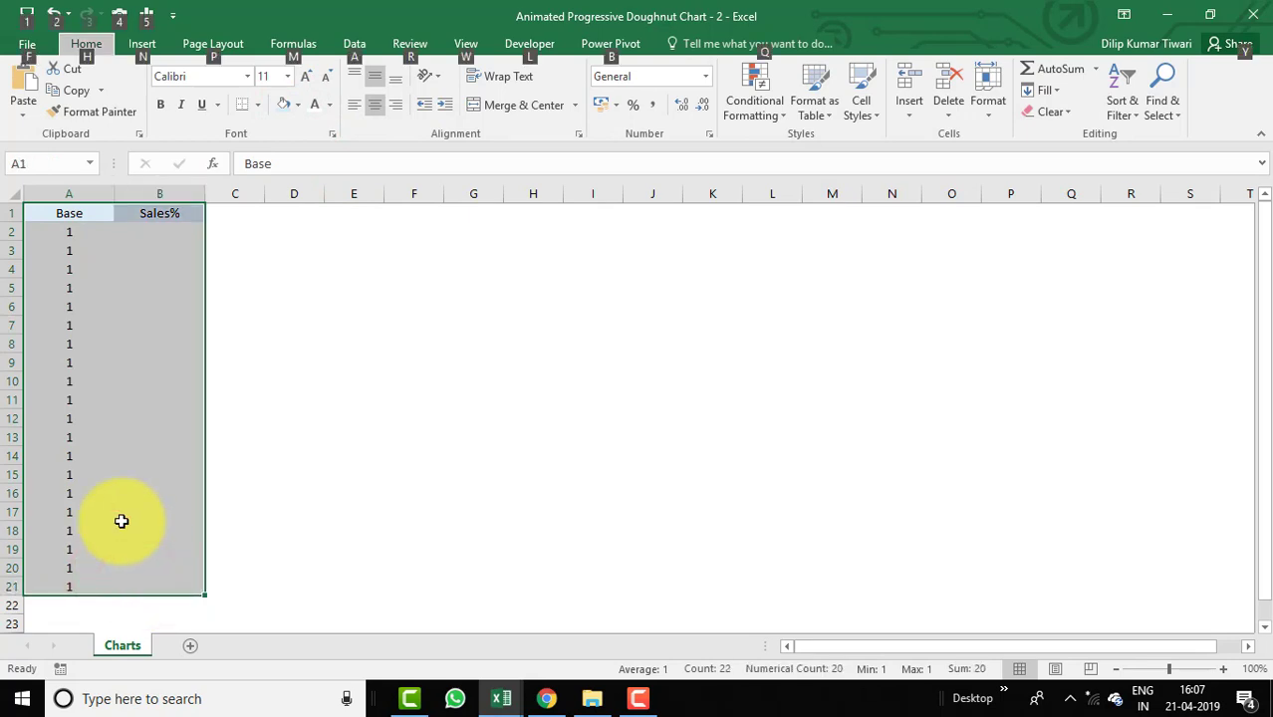
pyautogui.click(257, 104)
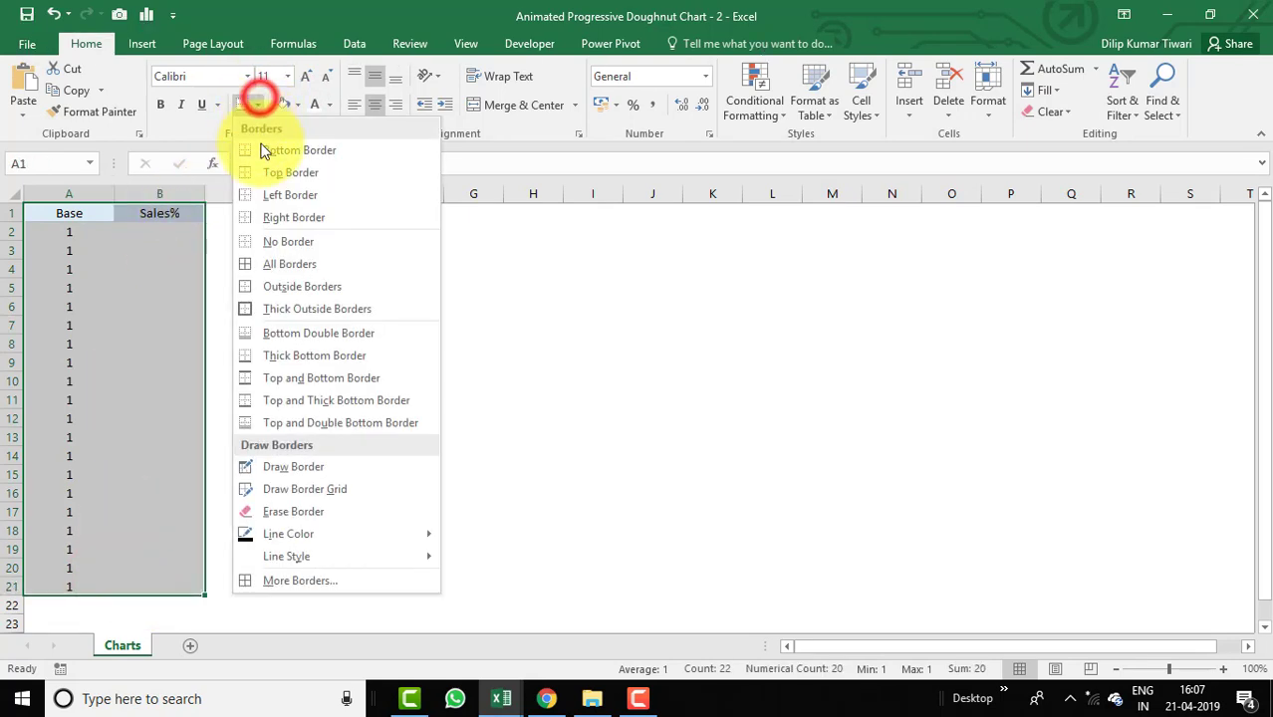
pyautogui.click(268, 264)
pyautogui.click(294, 252)
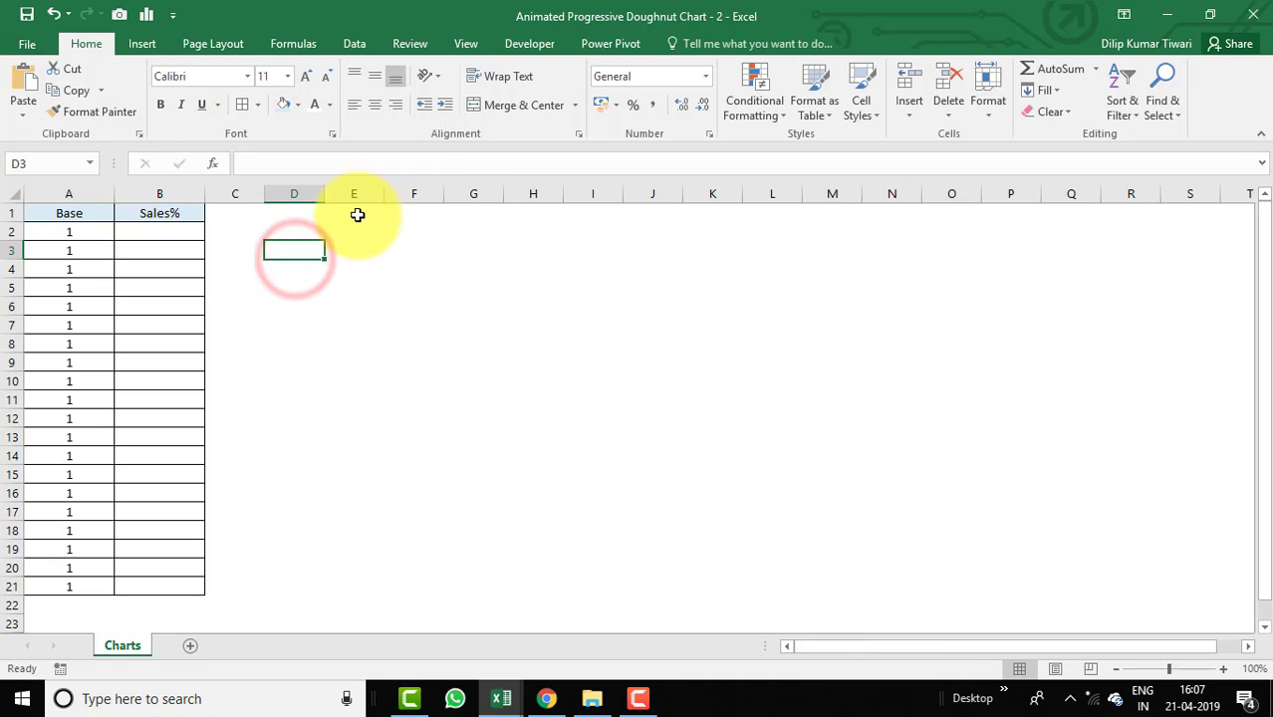
# Enter the label Sales% in E1 and add borders around cells E1 and F1.
pyautogui.click(374, 214)
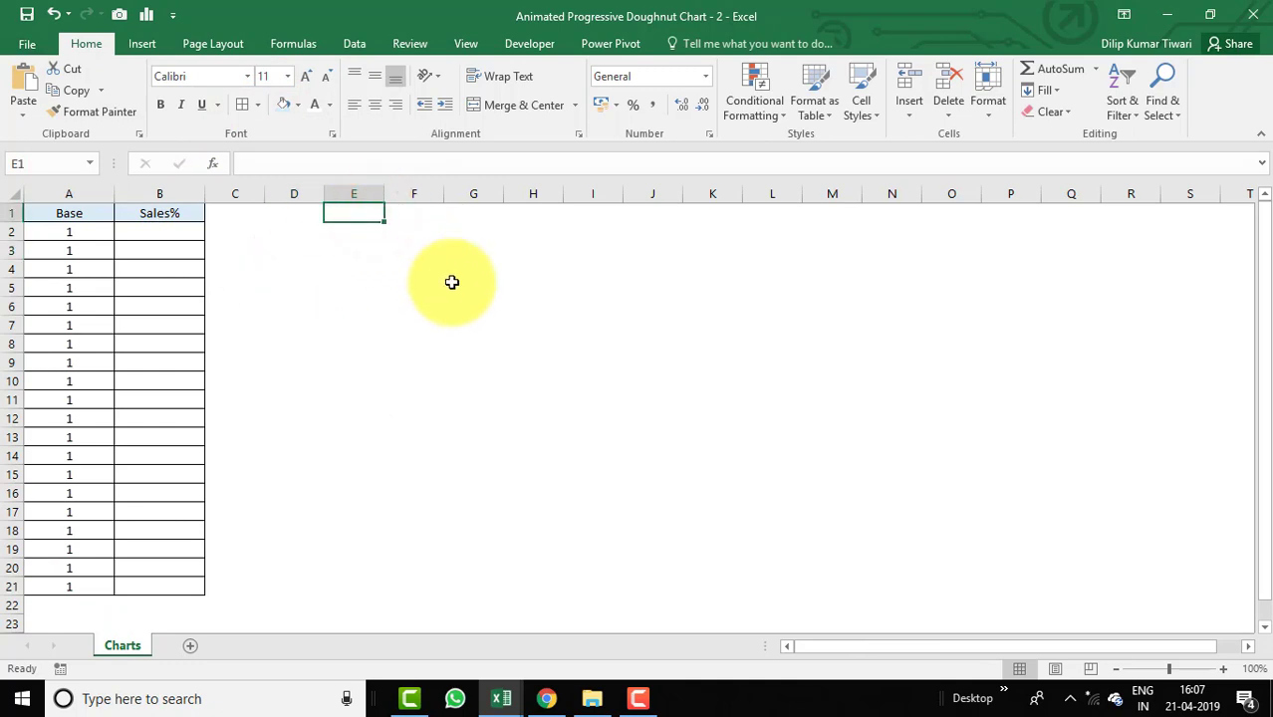
pyautogui.write('Sales')
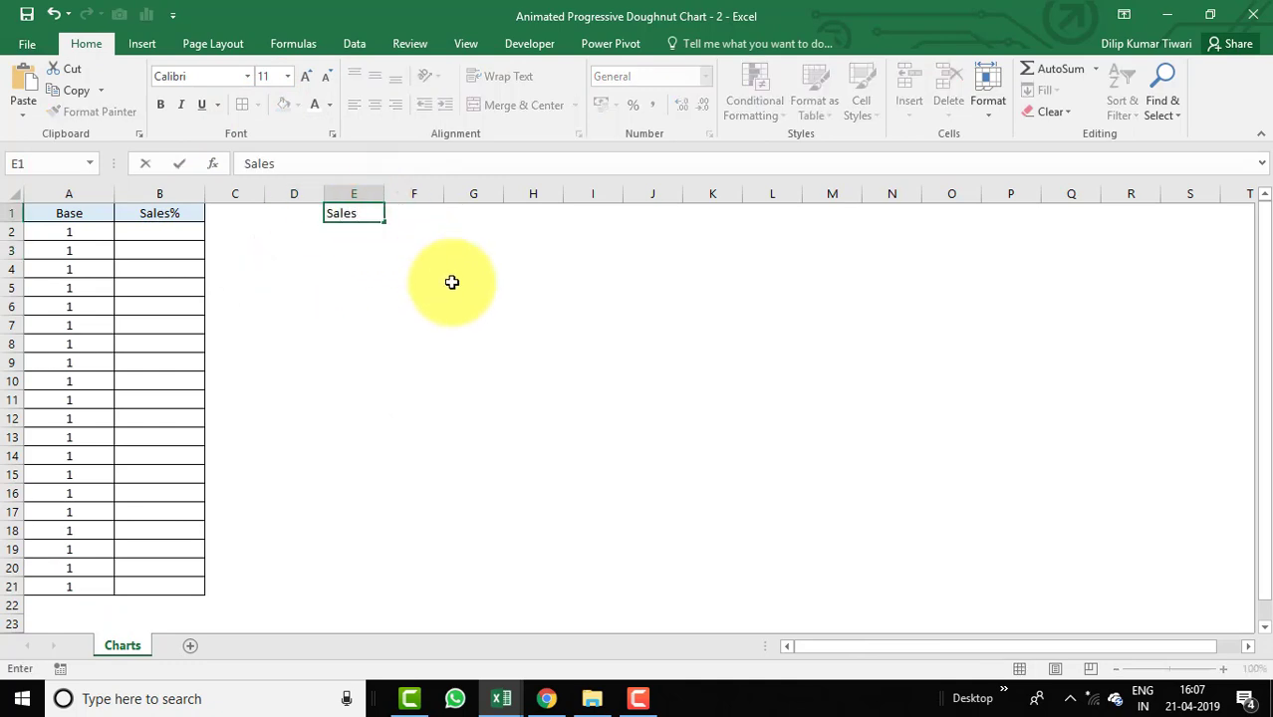
pyautogui.write('%')
pyautogui.press('Return')
pyautogui.press('Up')
pyautogui.press('Right')
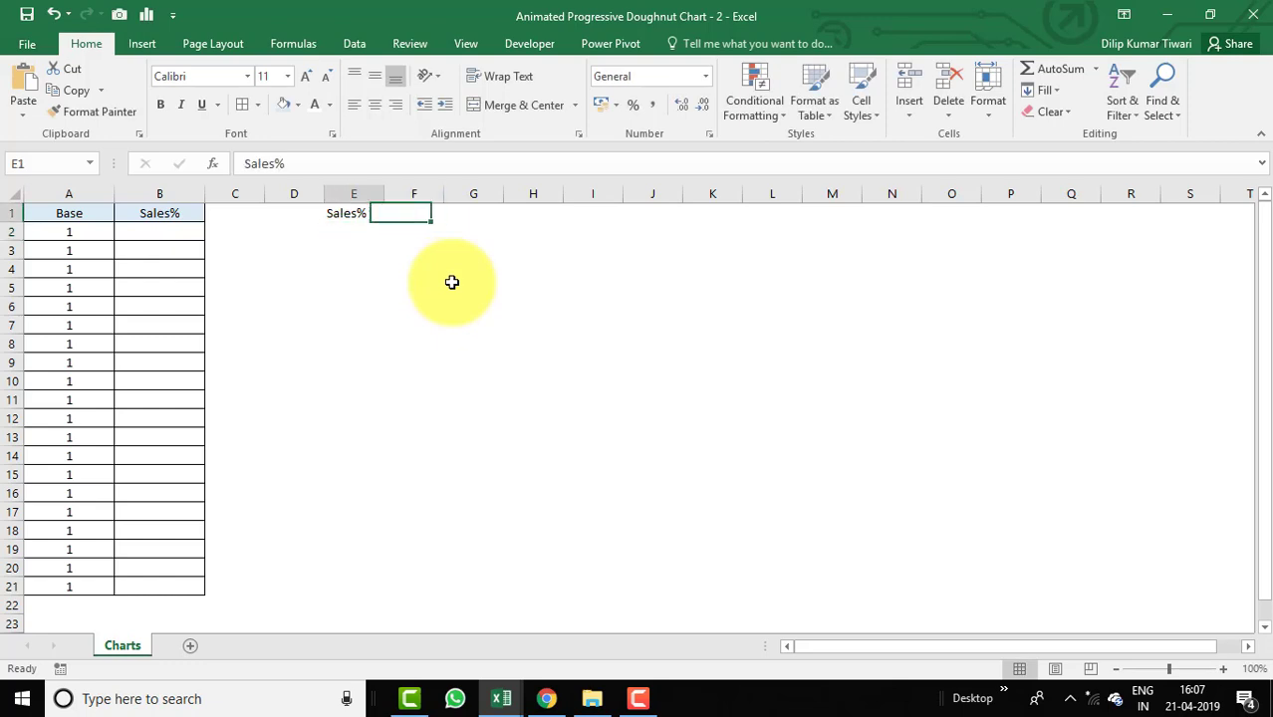
pyautogui.keyDown('shift'); pyautogui.click(414, 216); pyautogui.keyUp('shift')
pyautogui.click(243, 105)
pyautogui.click(449, 243)
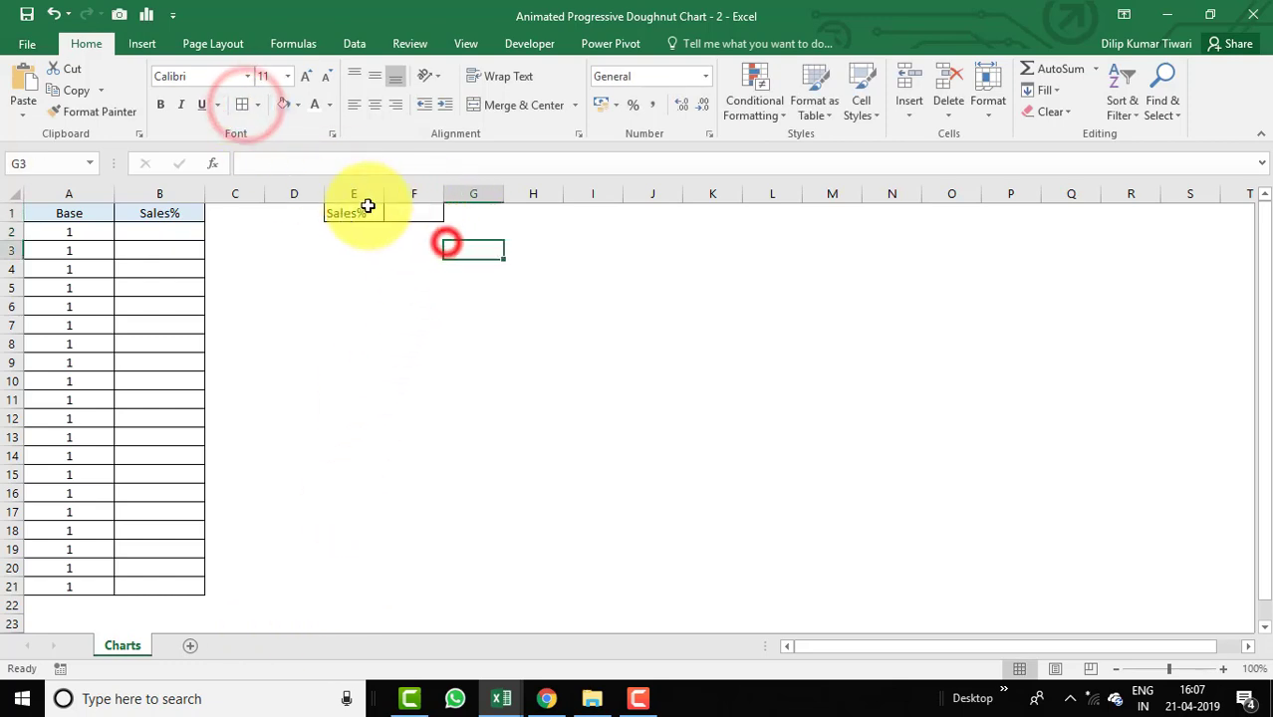
# Raise the font size of E1:F1 to 16 and widen column E.
pyautogui.click(358, 212)
pyautogui.keyDown('shift'); pyautogui.click(419, 216); pyautogui.keyUp('shift')
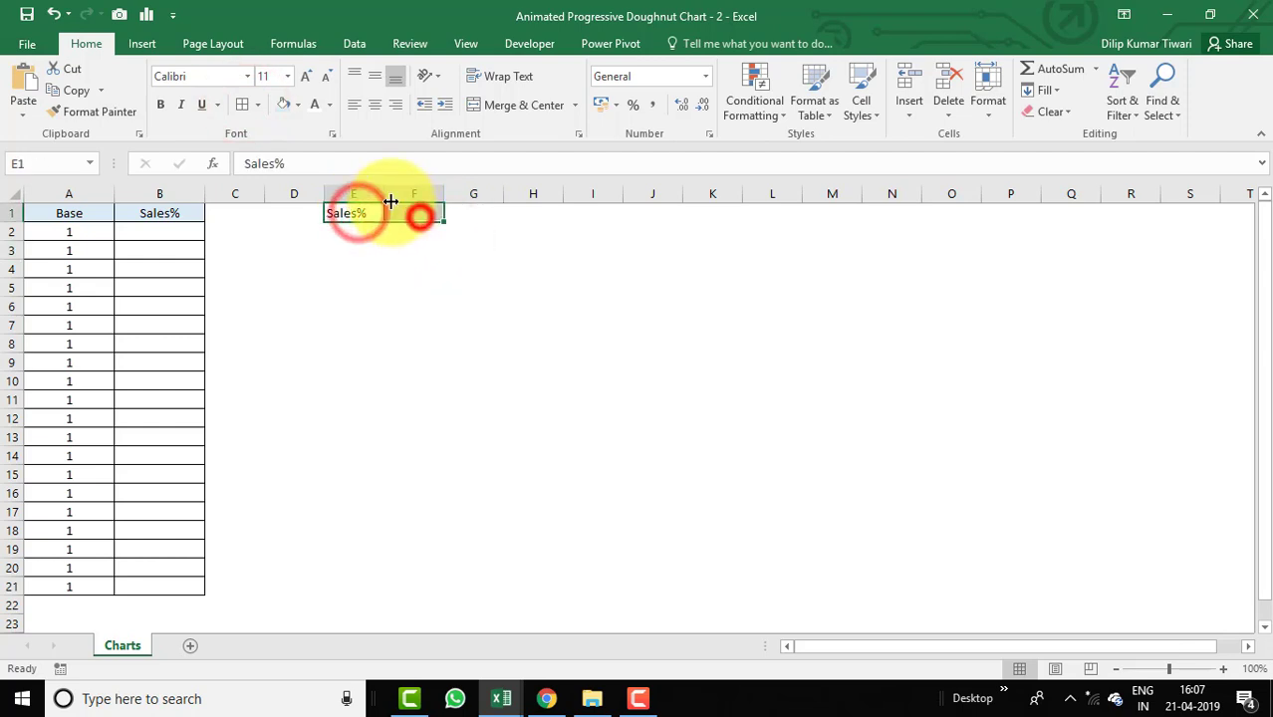
pyautogui.click(306, 77)
pyautogui.click(306, 77)
pyautogui.click(305, 76)
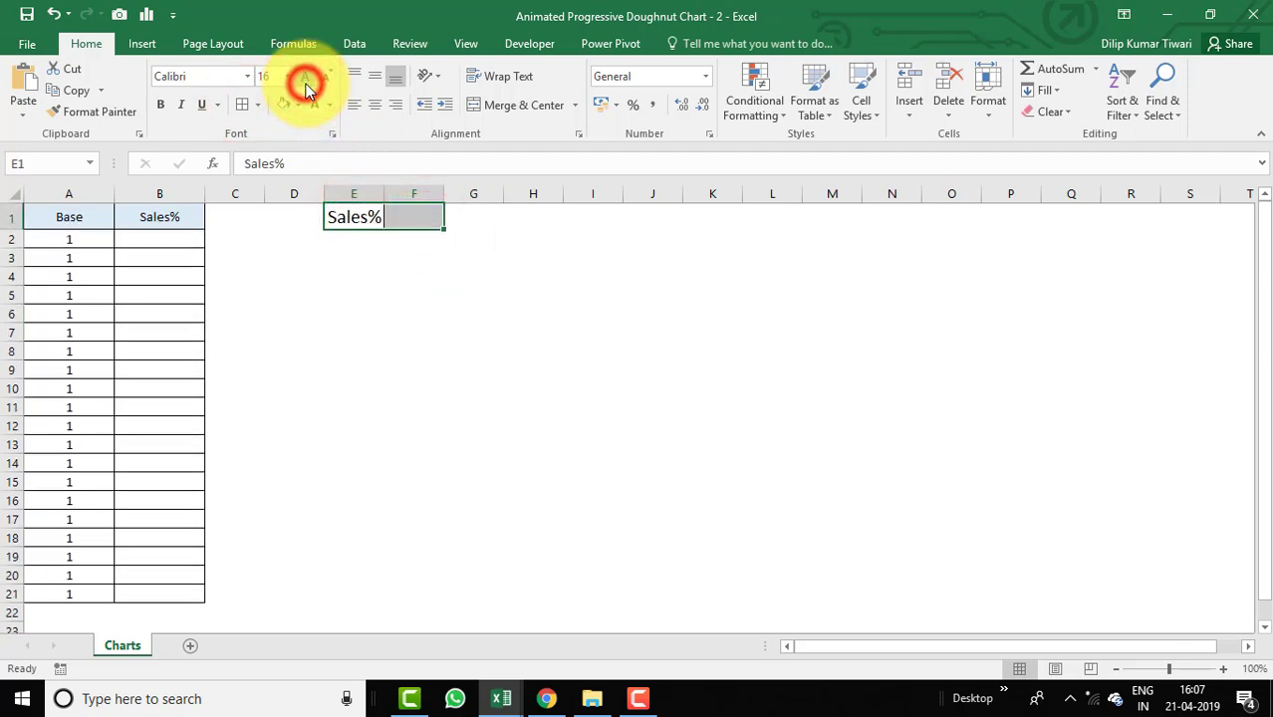
pyautogui.moveTo(383, 196); pyautogui.dragTo(533, 196)
# Give cell E1 a blue fill with white font colour.
pyautogui.click(489, 242)
pyautogui.click(380, 217)
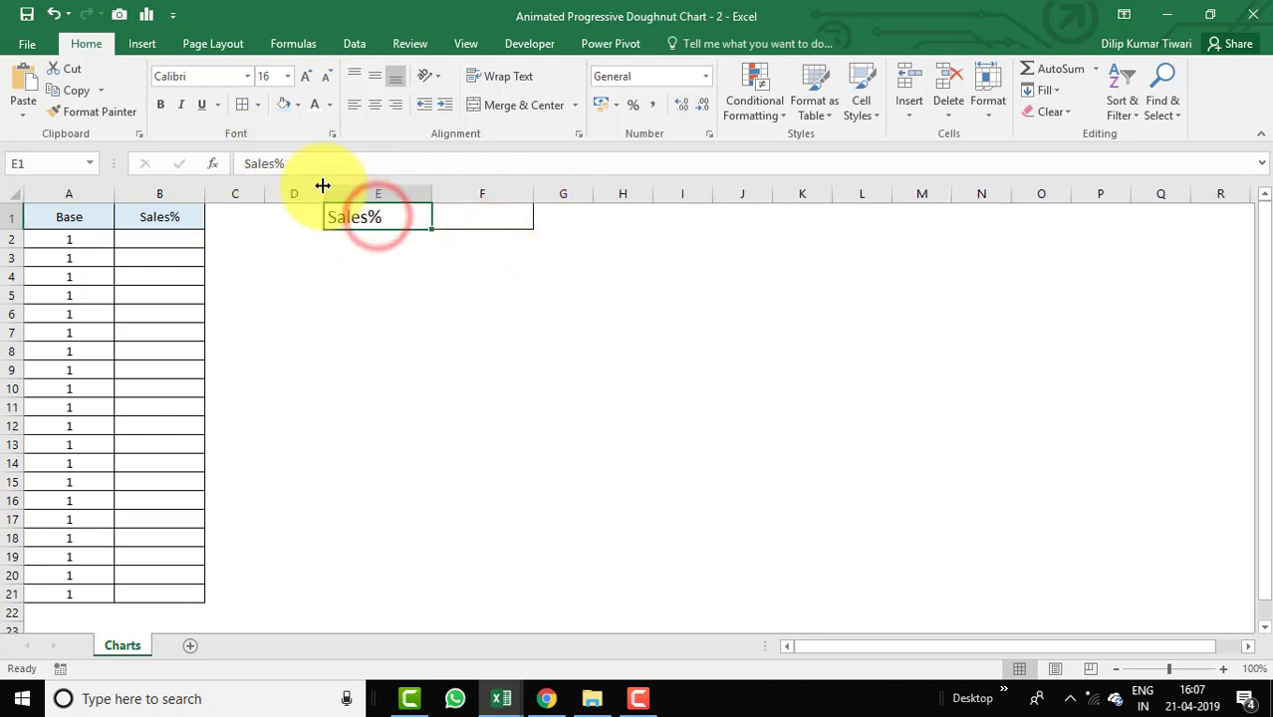
pyautogui.click(304, 108)
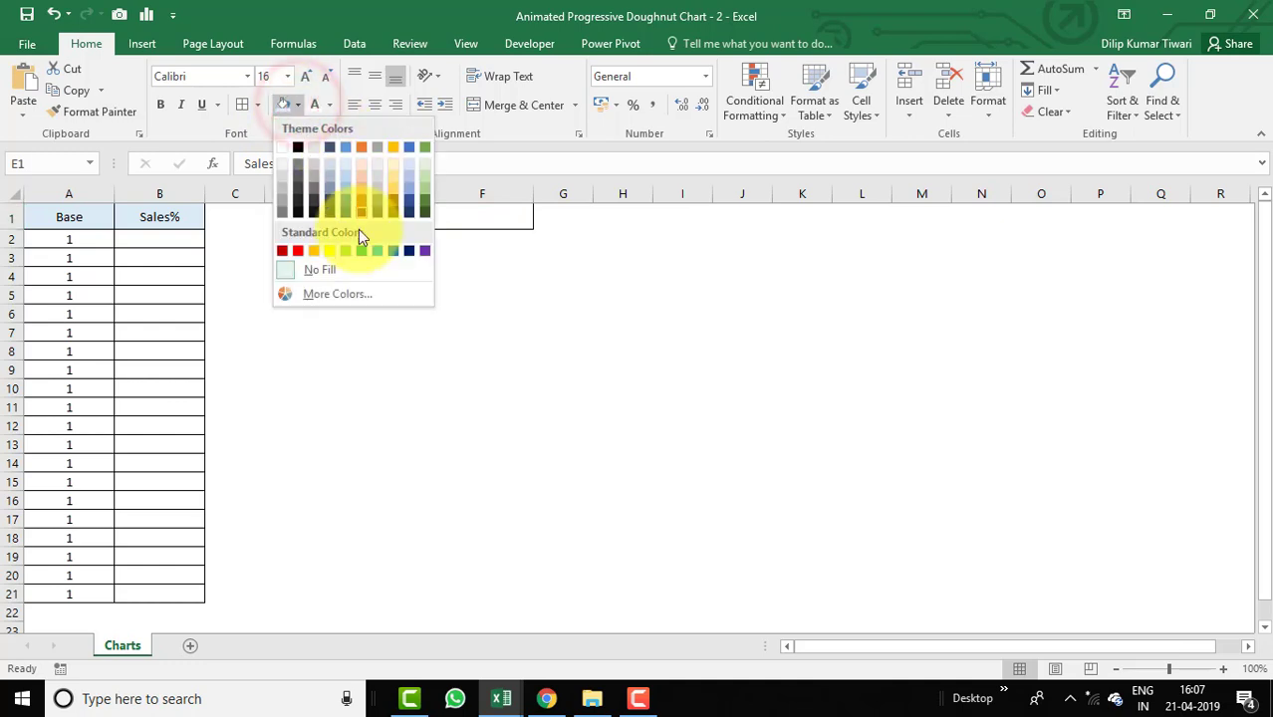
pyautogui.click(392, 251)
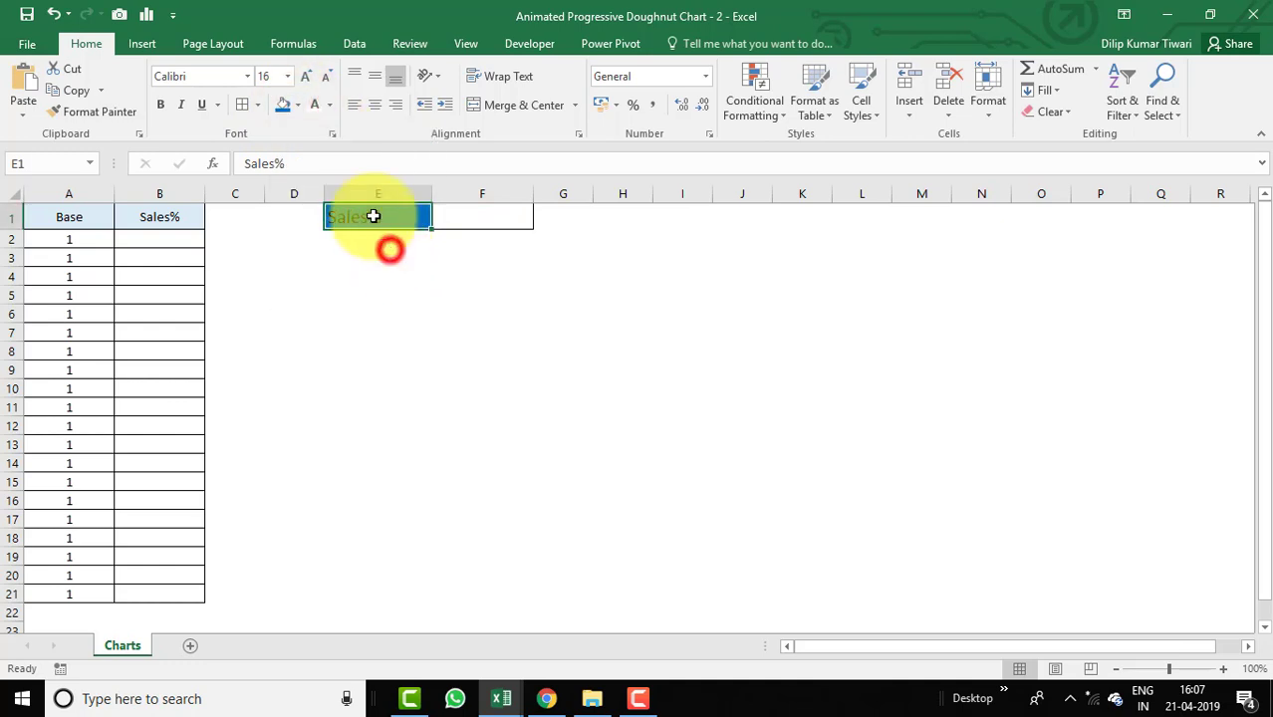
pyautogui.click(315, 107)
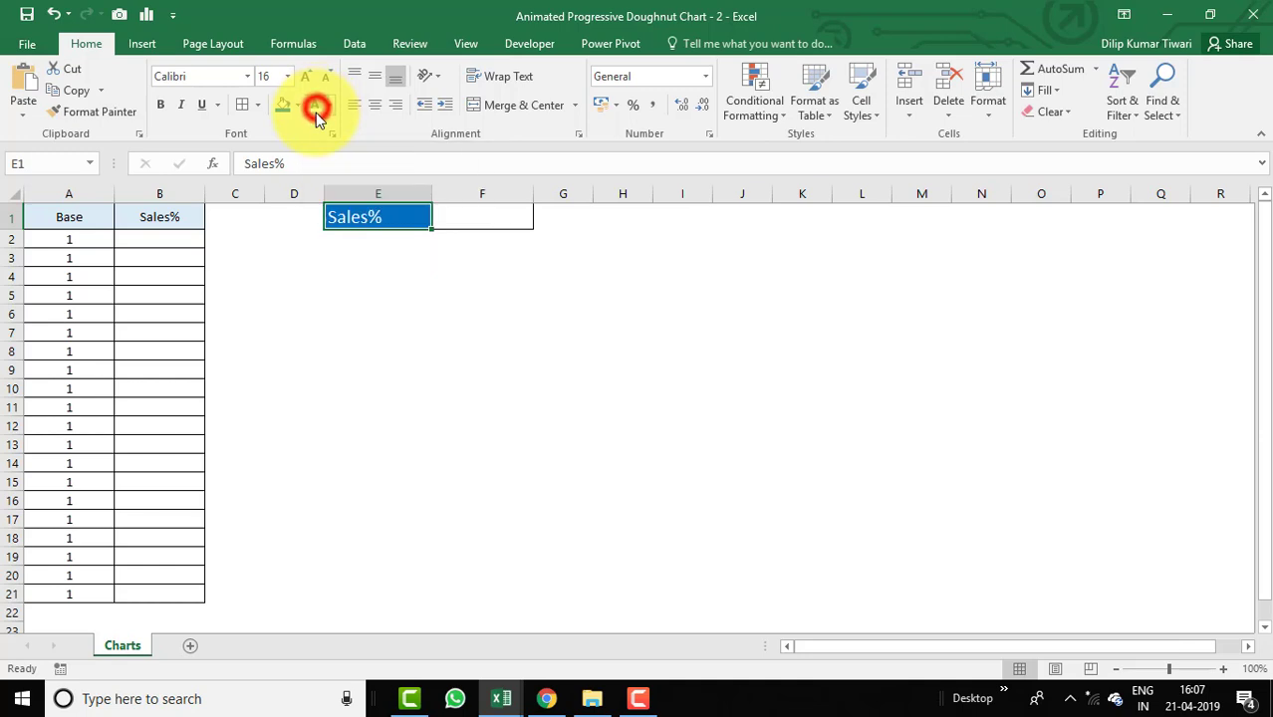
# Enter 90% in F1 and center it horizontally and vertically.
pyautogui.click(500, 219)
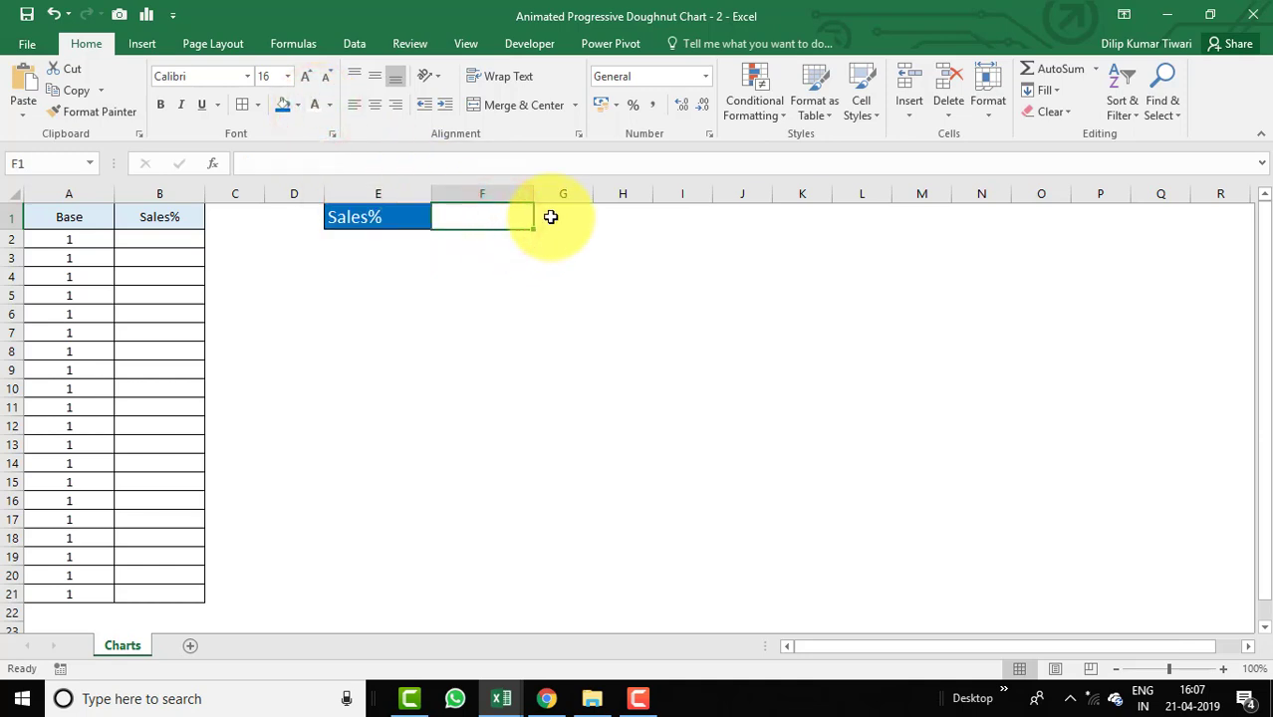
pyautogui.write('90')
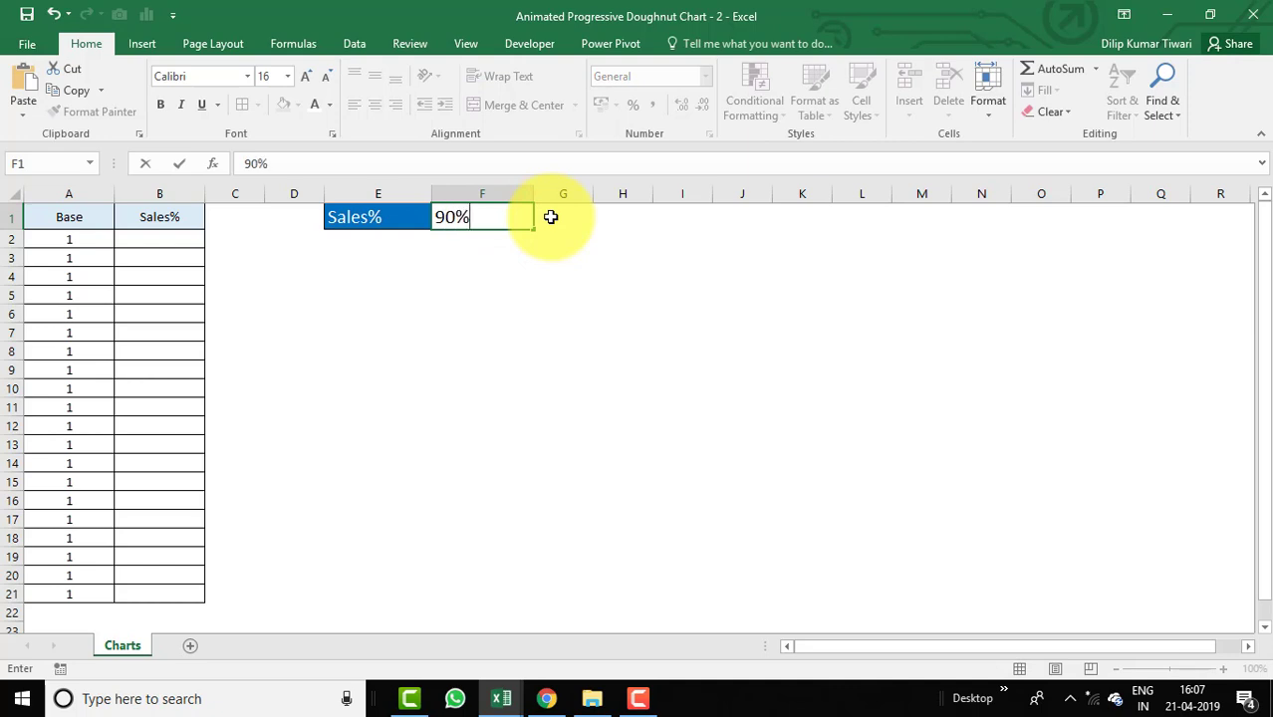
pyautogui.press('Return')
pyautogui.press('Up')
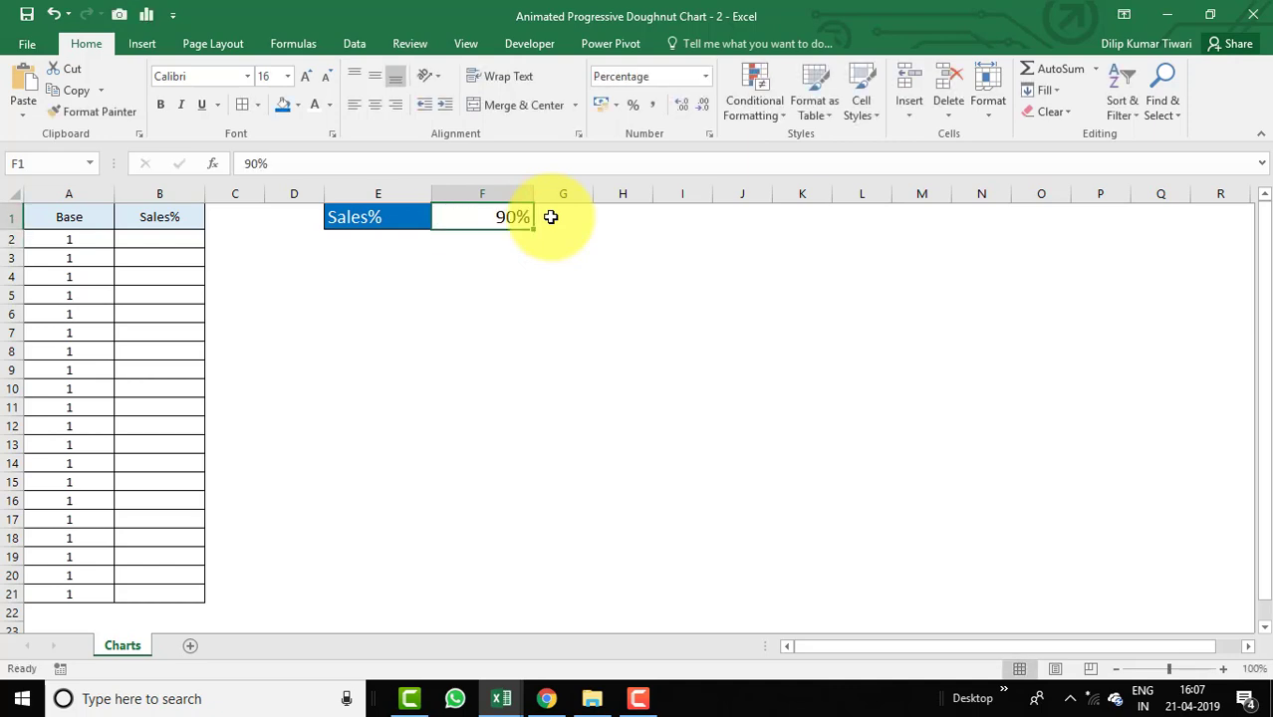
pyautogui.click(374, 104)
pyautogui.click(374, 77)
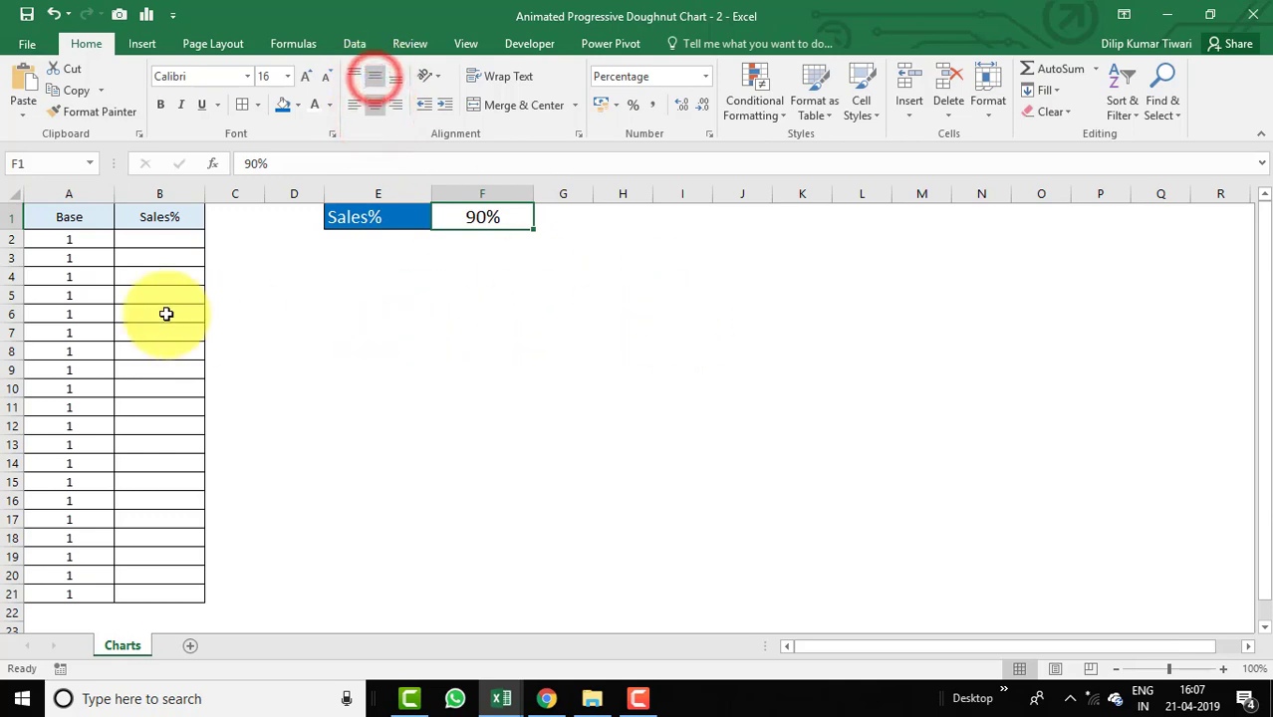
# Link B2 to the input cell with the formula =F1.
pyautogui.click(148, 239)
pyautogui.write('=')
pyautogui.press('Right')
pyautogui.press('Right')
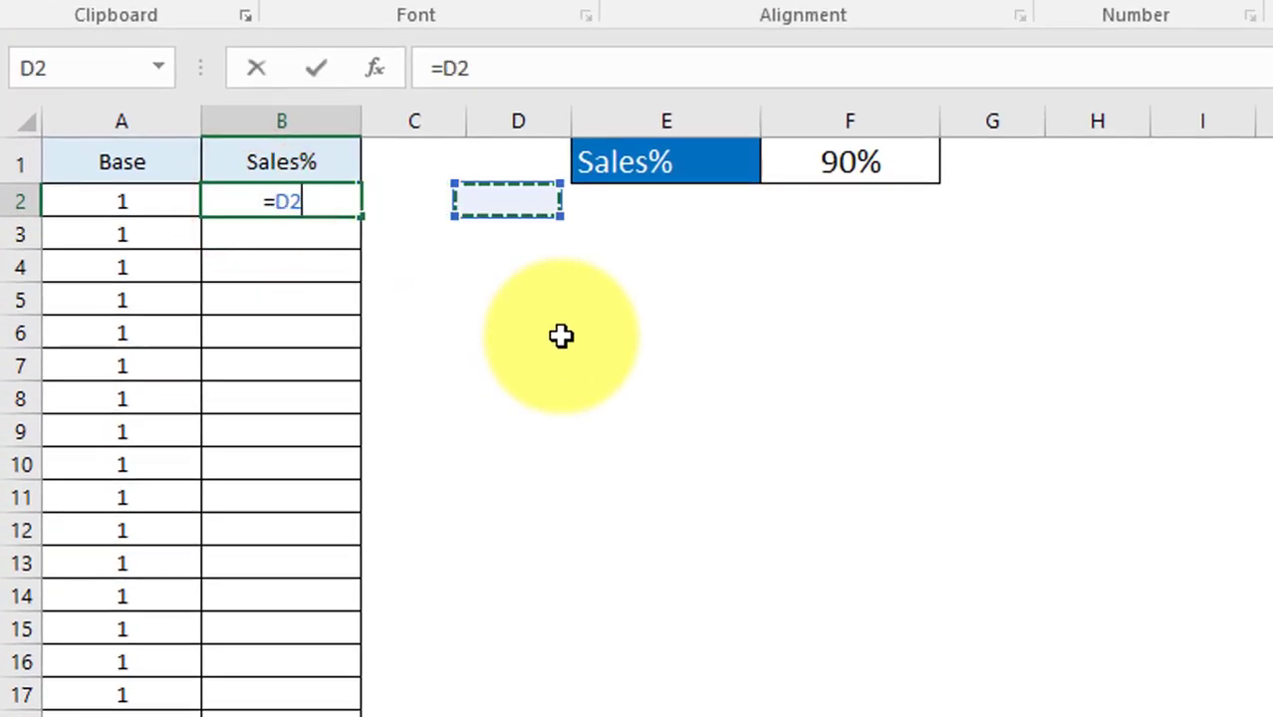
pyautogui.press('Right')
pyautogui.press('Right')
pyautogui.press('Right')
pyautogui.press('Up')
pyautogui.press('Left')
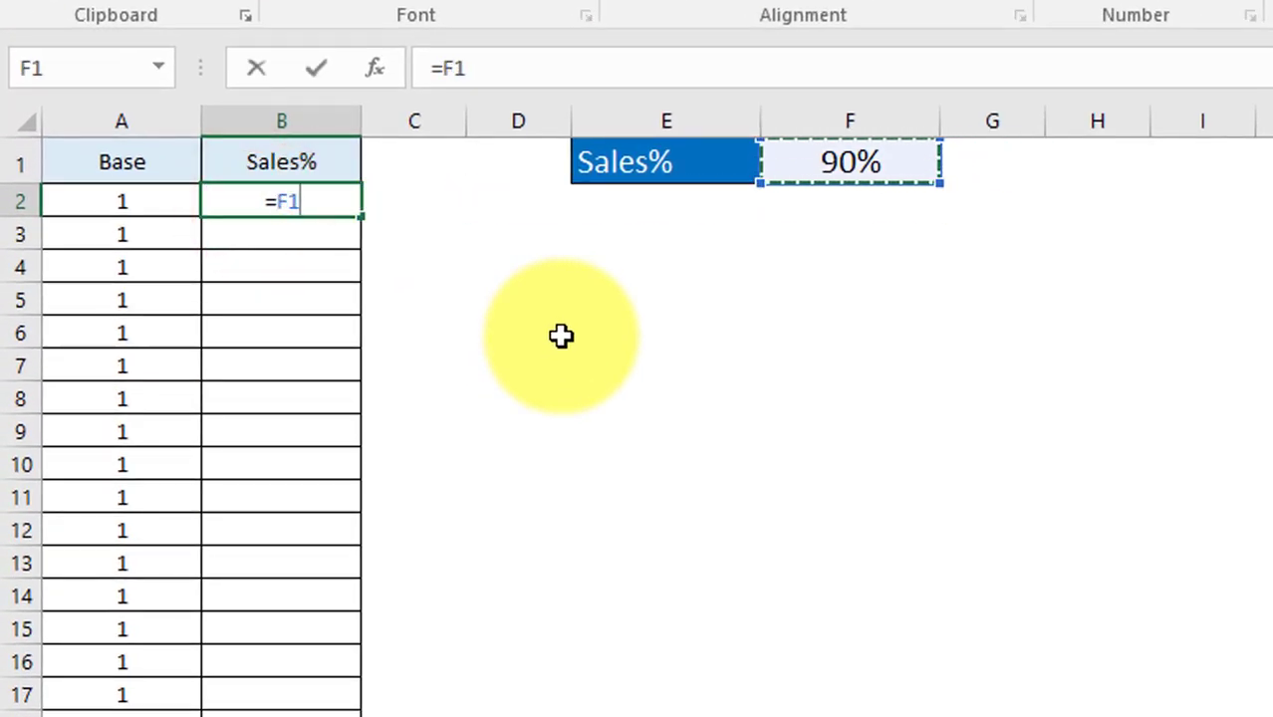
pyautogui.press('Return')
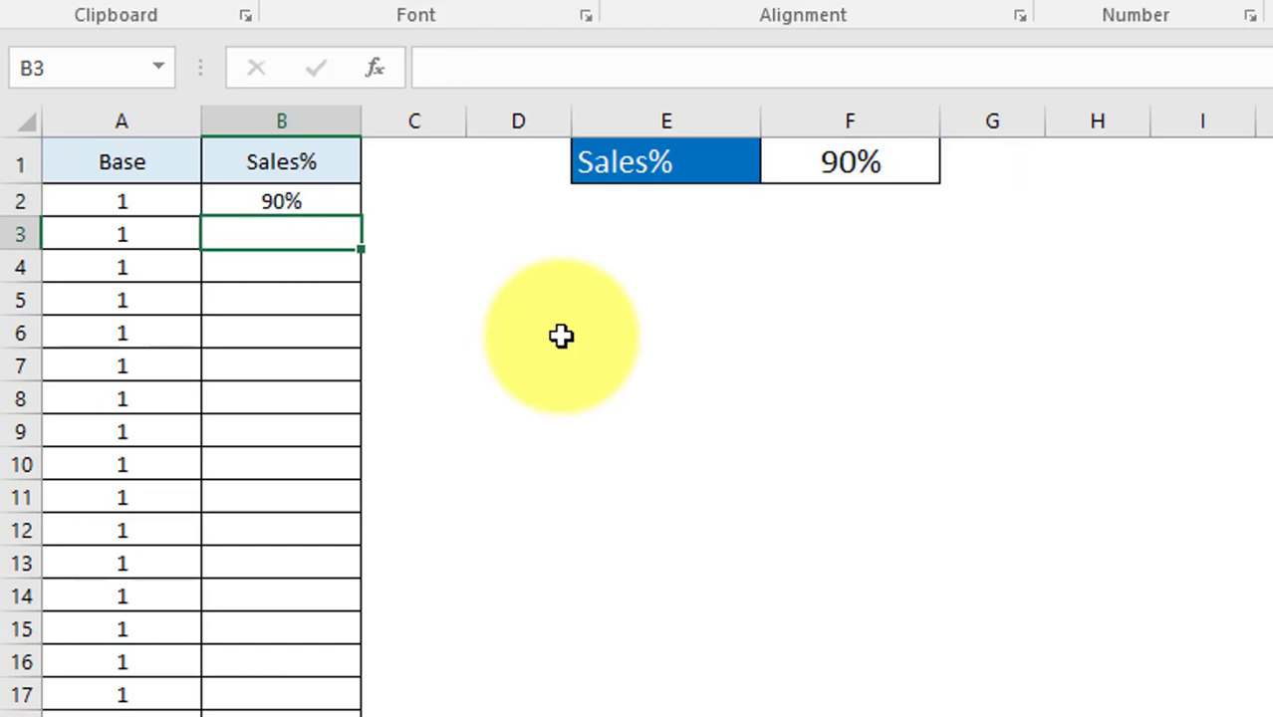
# Enter the formula =100%-$B$2 in B3.
pyautogui.write('=100%-')
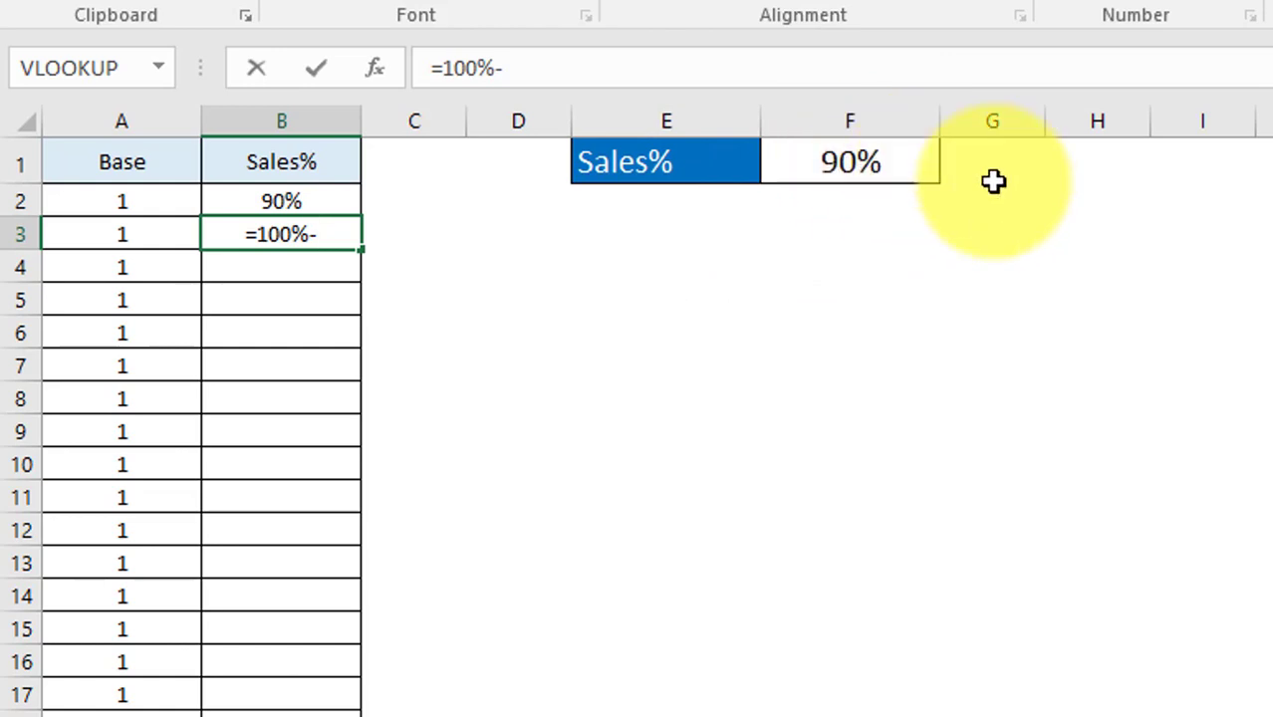
pyautogui.click(321, 201)
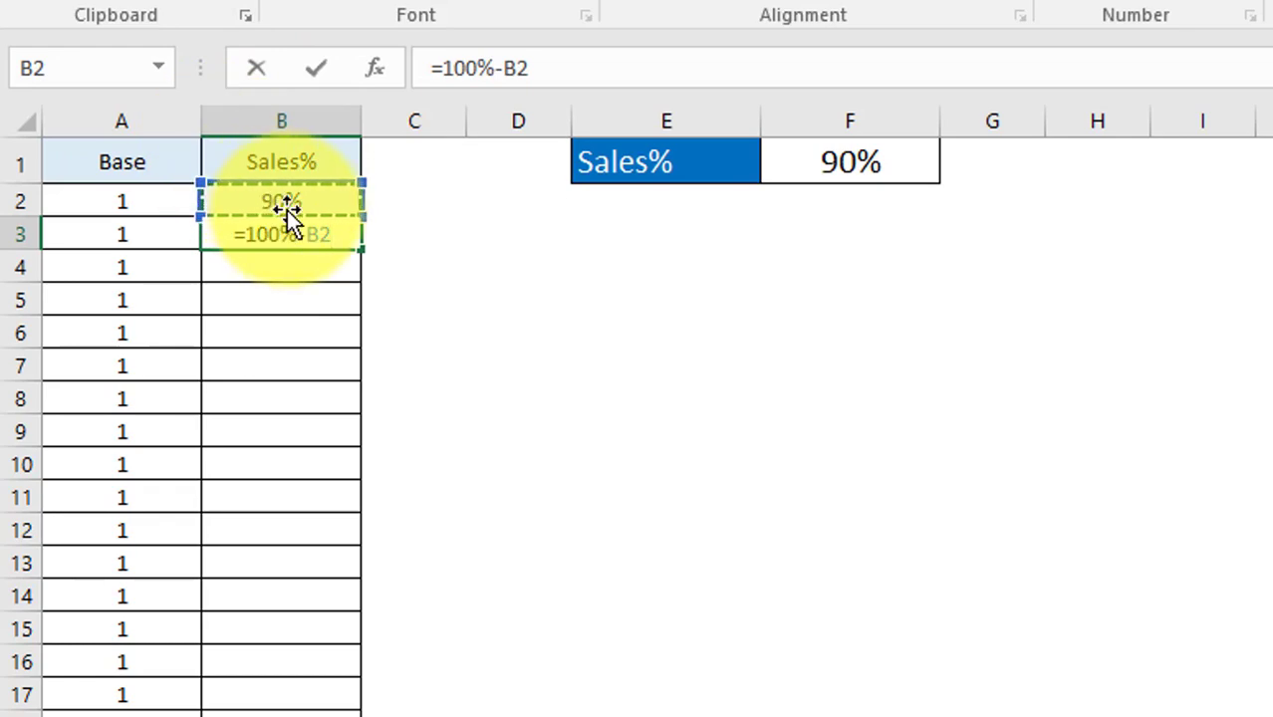
pyautogui.press('F4')
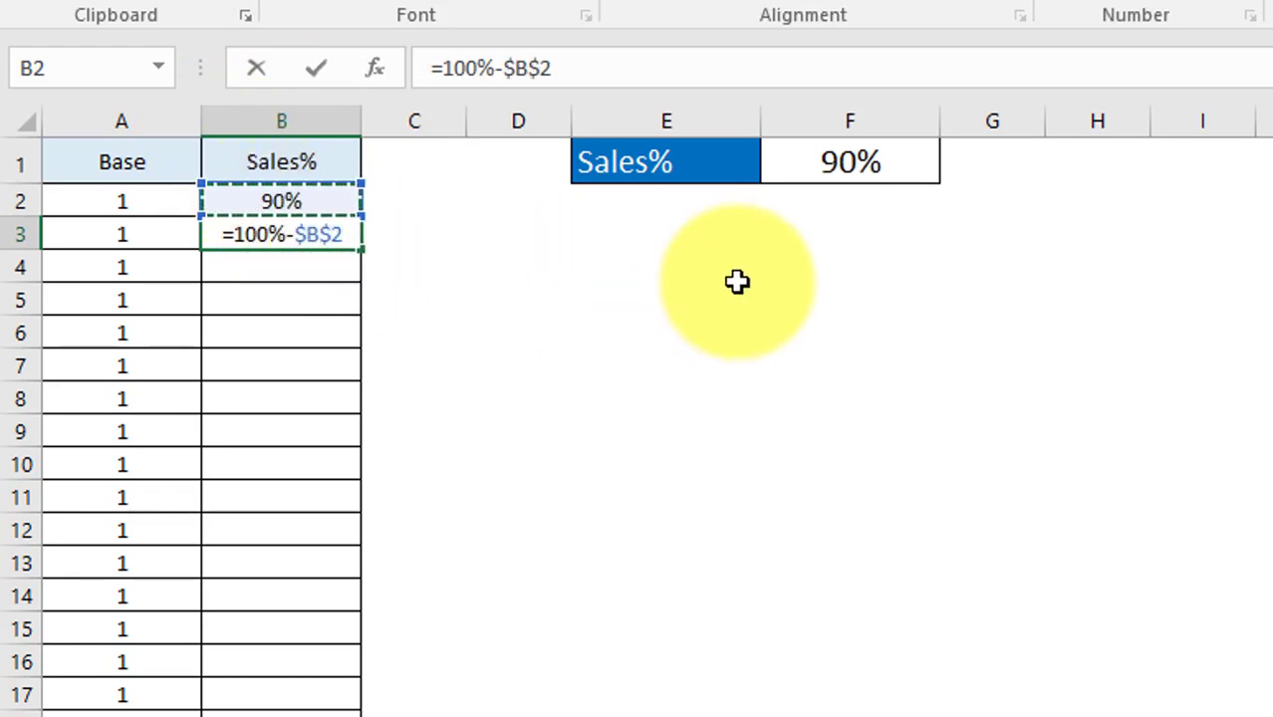
pyautogui.press('Return')
pyautogui.press('Return')
# Clear all contents and formatting from B4:B21.
pyautogui.press('Up')
pyautogui.hotkey('shift', 'Down')
pyautogui.hotkey('shift', 'Down')
pyautogui.hotkey('shift', 'Down')
pyautogui.hotkey('shift', 'Down')
pyautogui.hotkey('shift', 'Down')
pyautogui.hotkey('shift', 'Down')
pyautogui.hotkey('shift', 'Down')
pyautogui.hotkey('shift', 'Down')
pyautogui.hotkey('shift', 'Down')
pyautogui.hotkey('shift', 'Down')
pyautogui.hotkey('shift', 'Down')
pyautogui.hotkey('shift', 'Down')
pyautogui.hotkey('shift', 'Down')
pyautogui.hotkey('shift', 'Down')
pyautogui.hotkey('shift', 'Down')
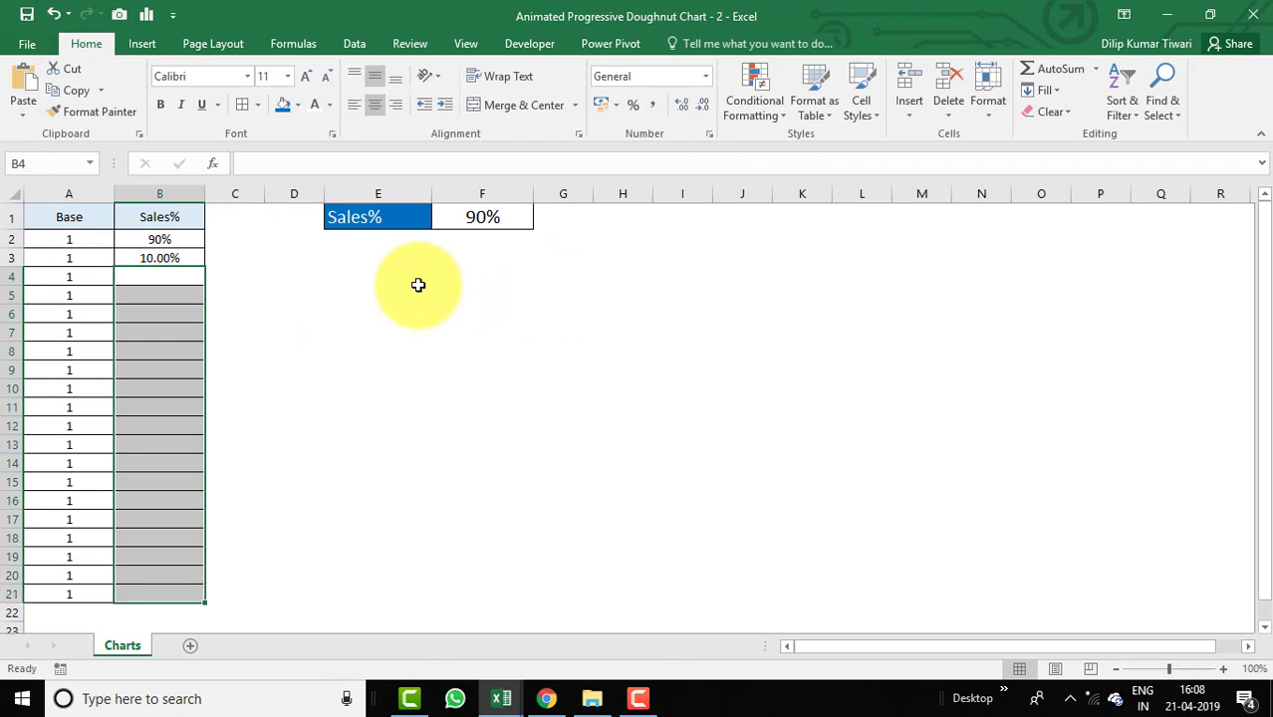
pyautogui.hotkey('alt', 'e')
pyautogui.press('a')
pyautogui.press('Up')
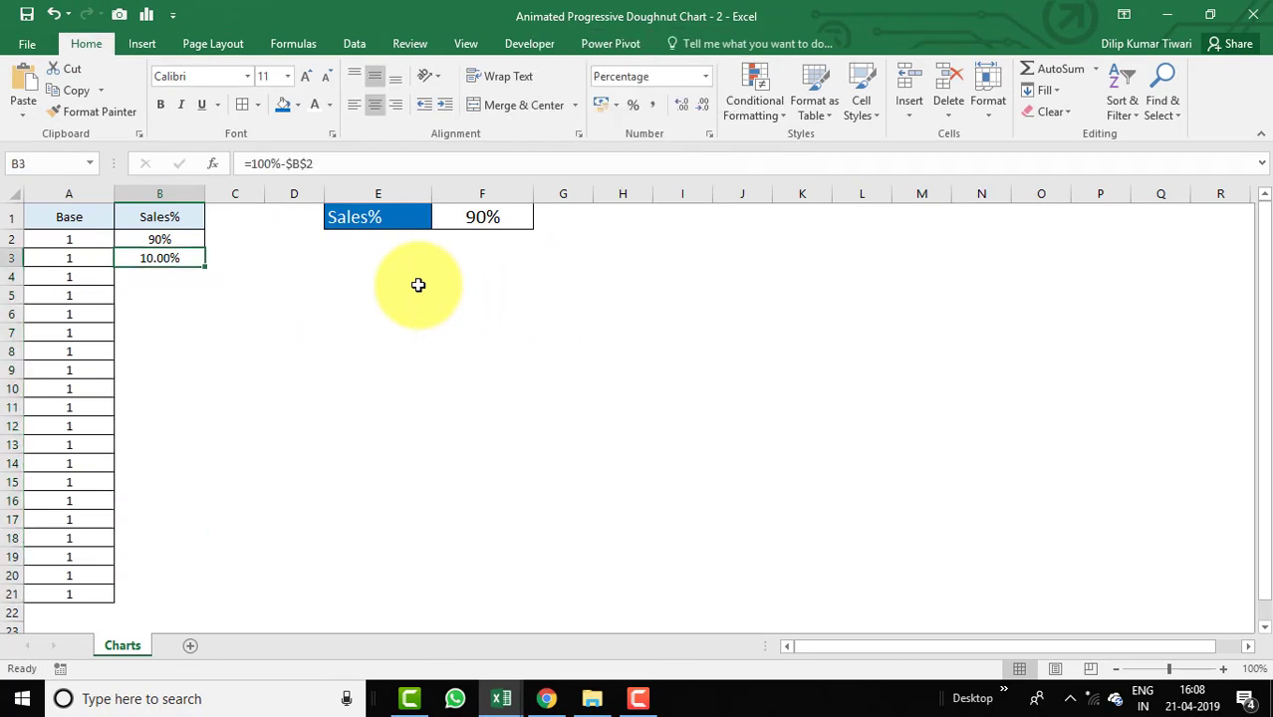
# Select the data range A1:B21 and insert a doughnut chart from it.
pyautogui.press('Left')
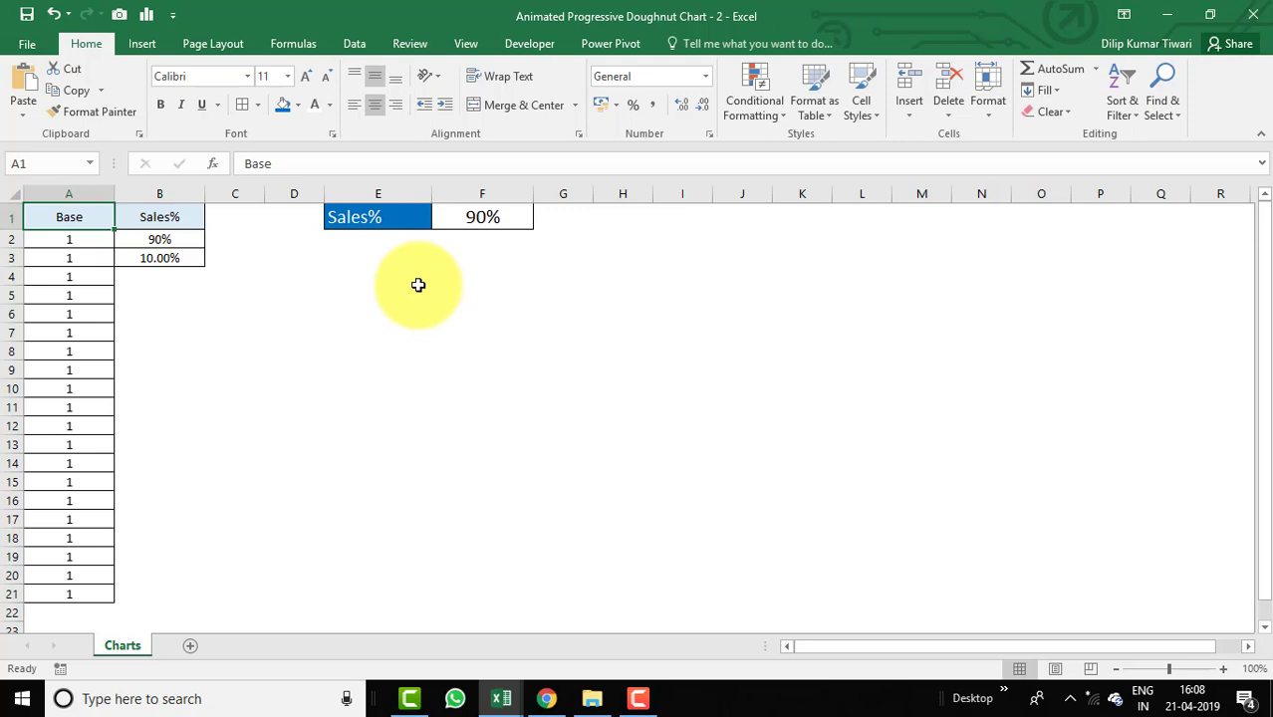
pyautogui.hotkey('shift', 'Right')
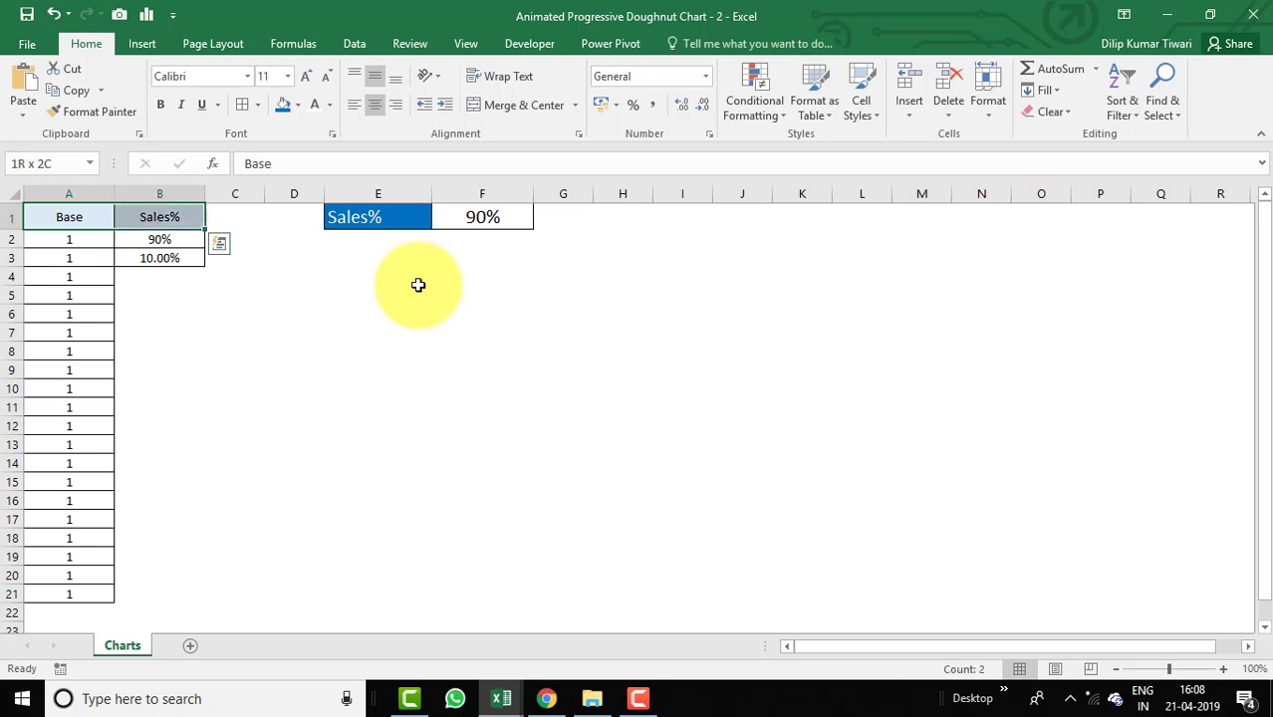
pyautogui.press('Right')
pyautogui.hotkey('shift', 'Down')
pyautogui.hotkey('shift', 'Down')
pyautogui.hotkey('shift', 'Left')
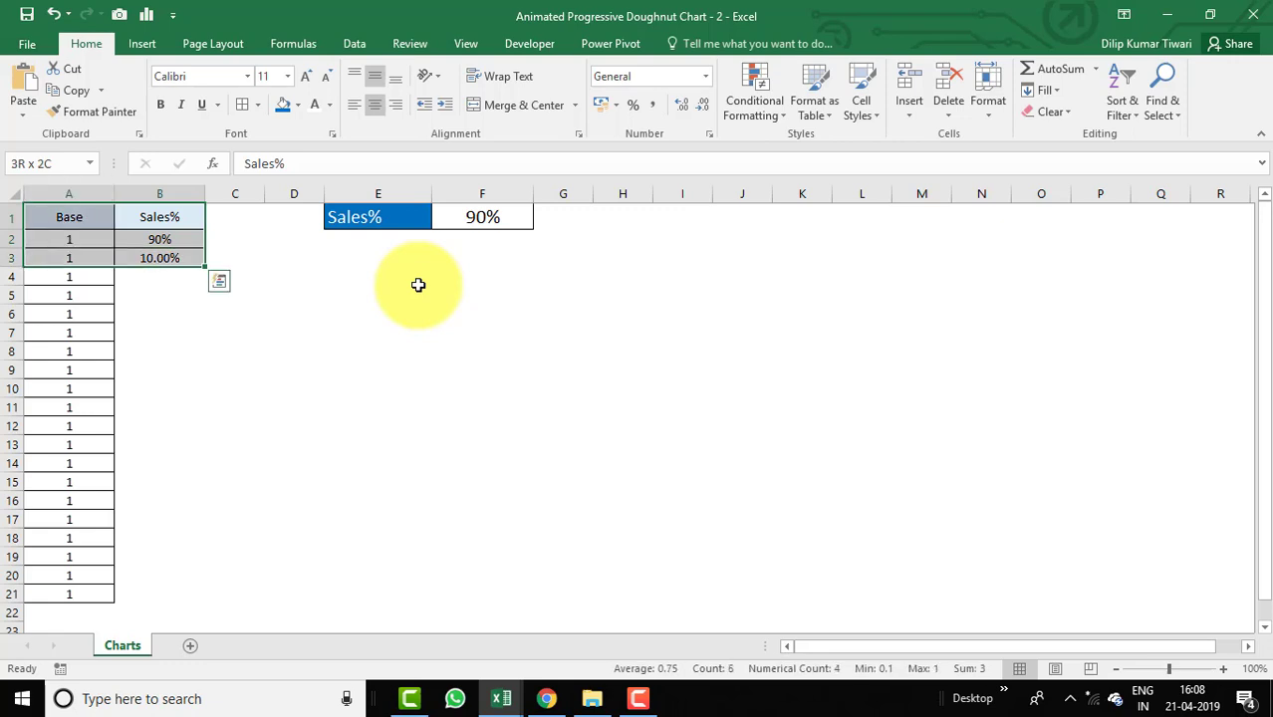
pyautogui.hotkey('ctrl', 'shift', 'Down')
pyautogui.hotkey('ctrl', 'shift', 'Down')
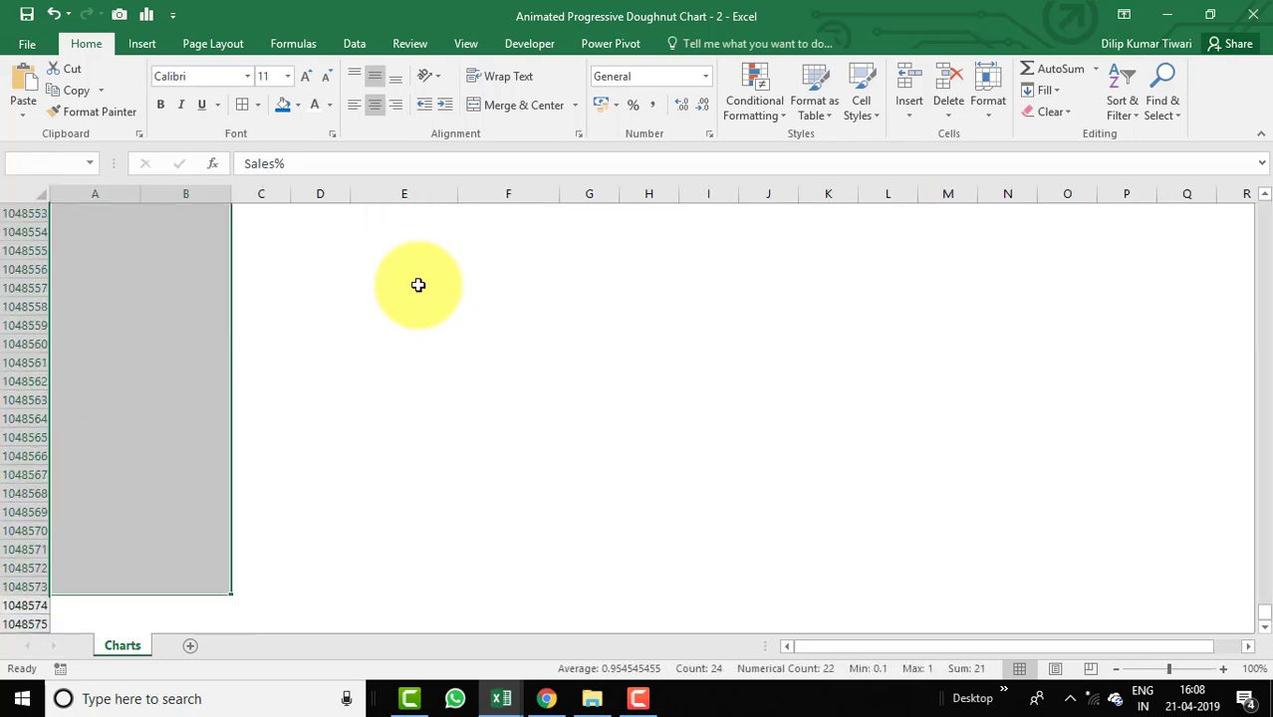
pyautogui.hotkey('ctrl', 'shift', 'Up')
pyautogui.hotkey('shift', 'Down')
pyautogui.hotkey('shift', 'Down')
pyautogui.hotkey('shift', 'Down')
pyautogui.hotkey('shift', 'Down')
pyautogui.hotkey('shift', 'Down')
pyautogui.hotkey('shift', 'Down')
pyautogui.hotkey('shift', 'Down')
pyautogui.hotkey('shift', 'Down')
pyautogui.hotkey('shift', 'Down')
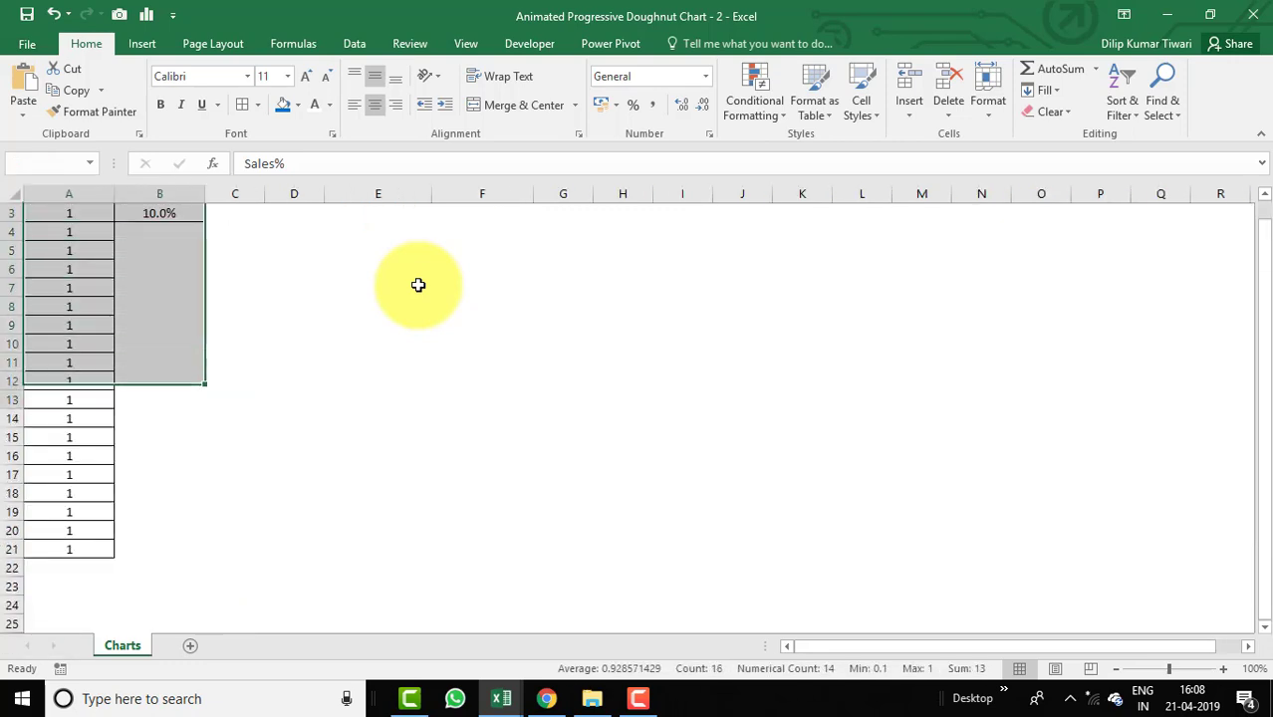
pyautogui.hotkey('shift', 'Down')
pyautogui.hotkey('shift', 'Down')
pyautogui.hotkey('shift', 'Down')
pyautogui.hotkey('shift', 'Down')
pyautogui.hotkey('shift', 'Down')
pyautogui.hotkey('shift', 'Down')
pyautogui.hotkey('shift', 'Down')
pyautogui.hotkey('shift', 'Down')
pyautogui.hotkey('shift', 'Down')
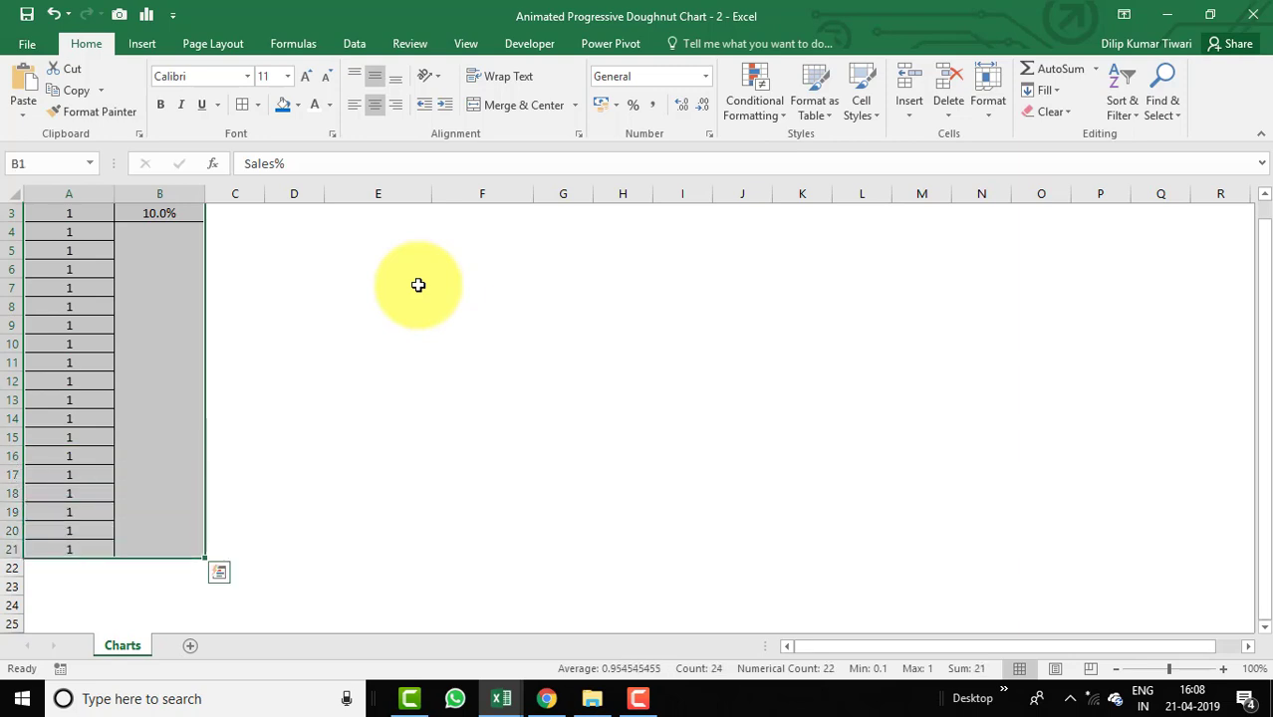
pyautogui.moveTo(1262, 370); pyautogui.dragTo(1269, 242)
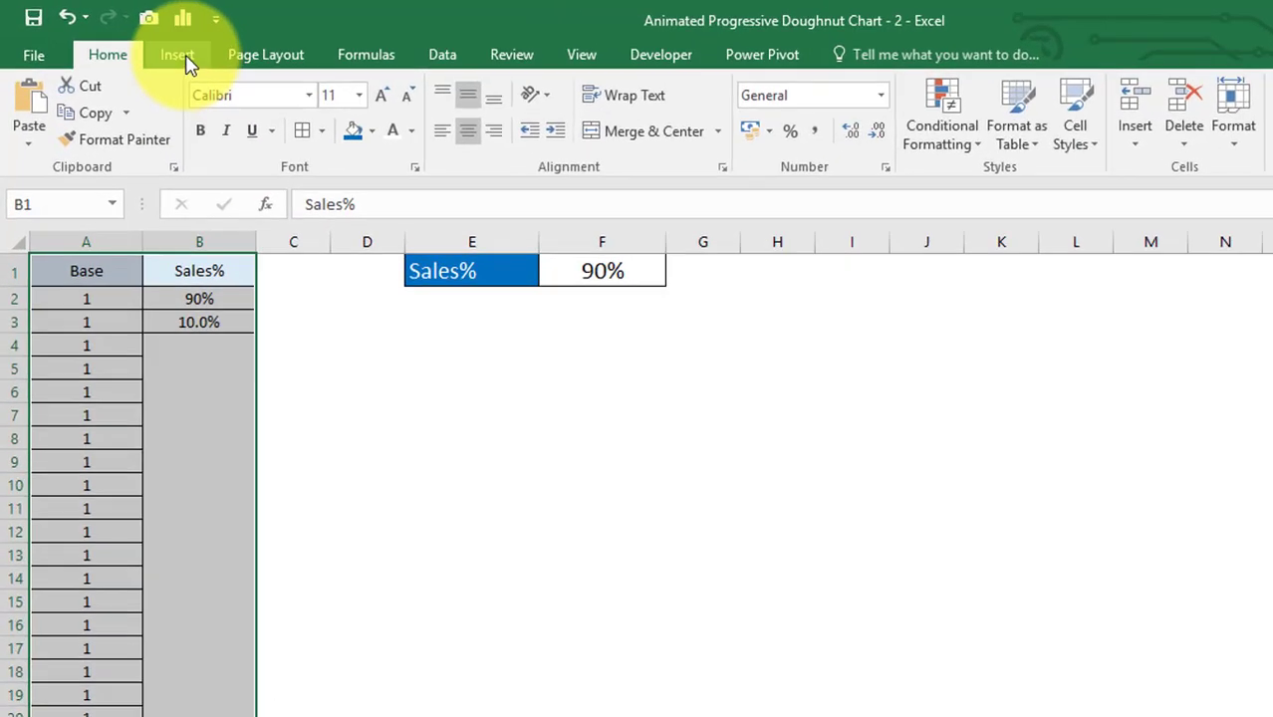
pyautogui.click(141, 43)
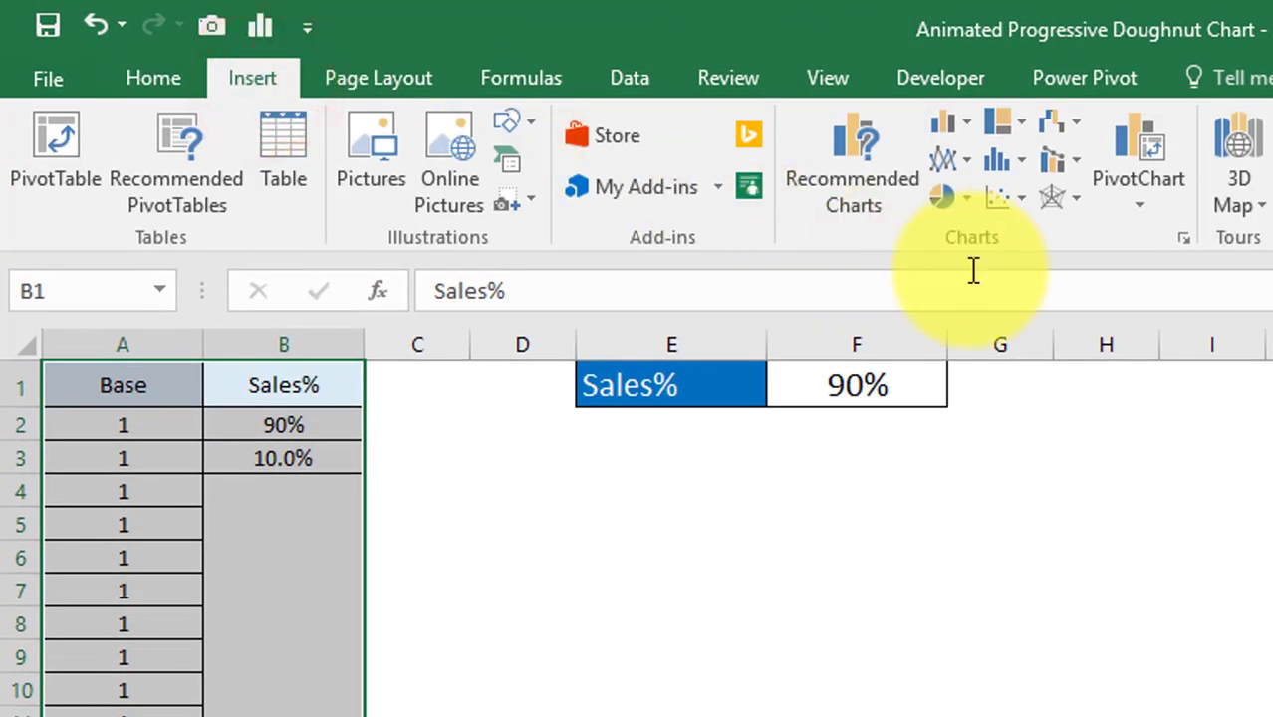
pyautogui.click(967, 203)
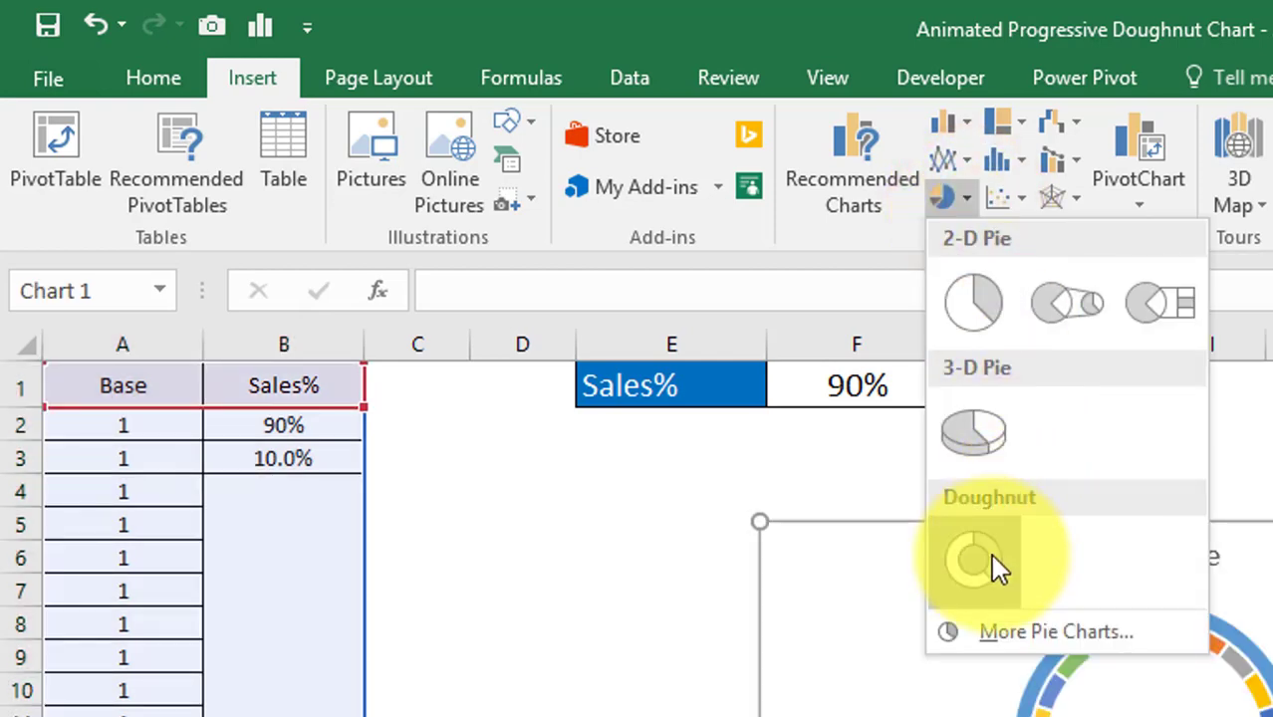
pyautogui.click(990, 554)
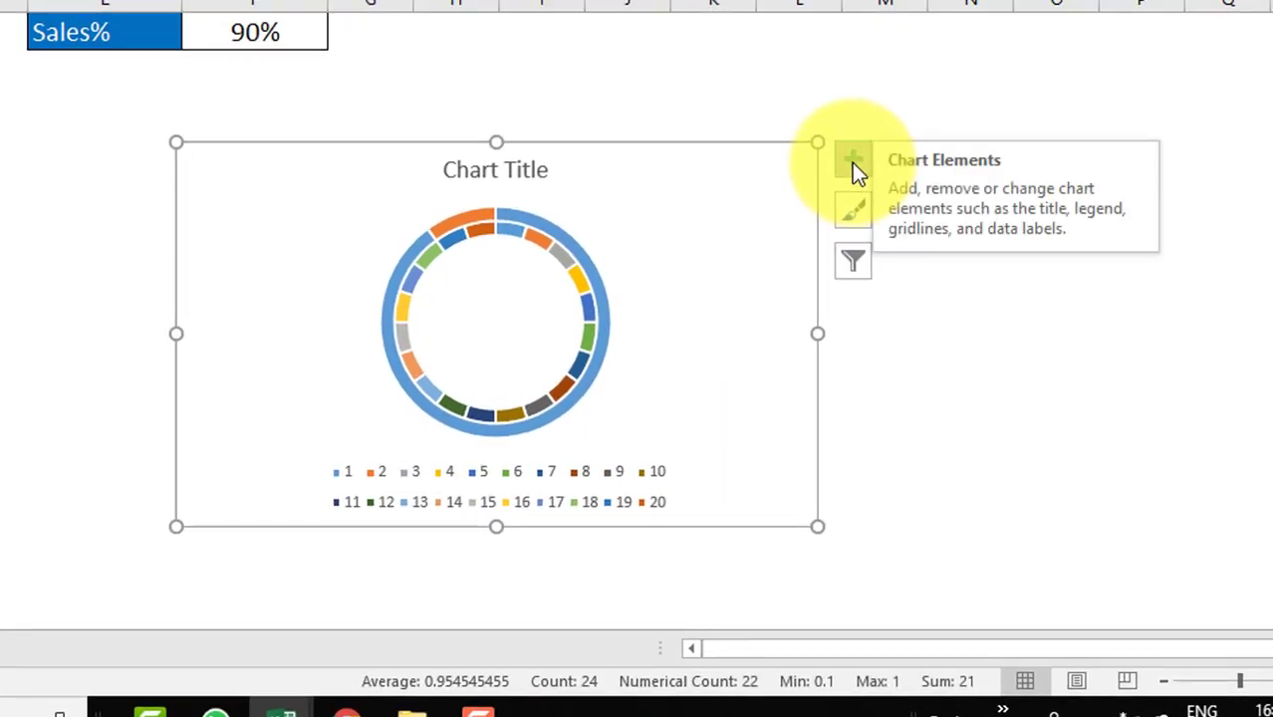
# Remove the chart title and the legend from the chart.
pyautogui.click(851, 162)
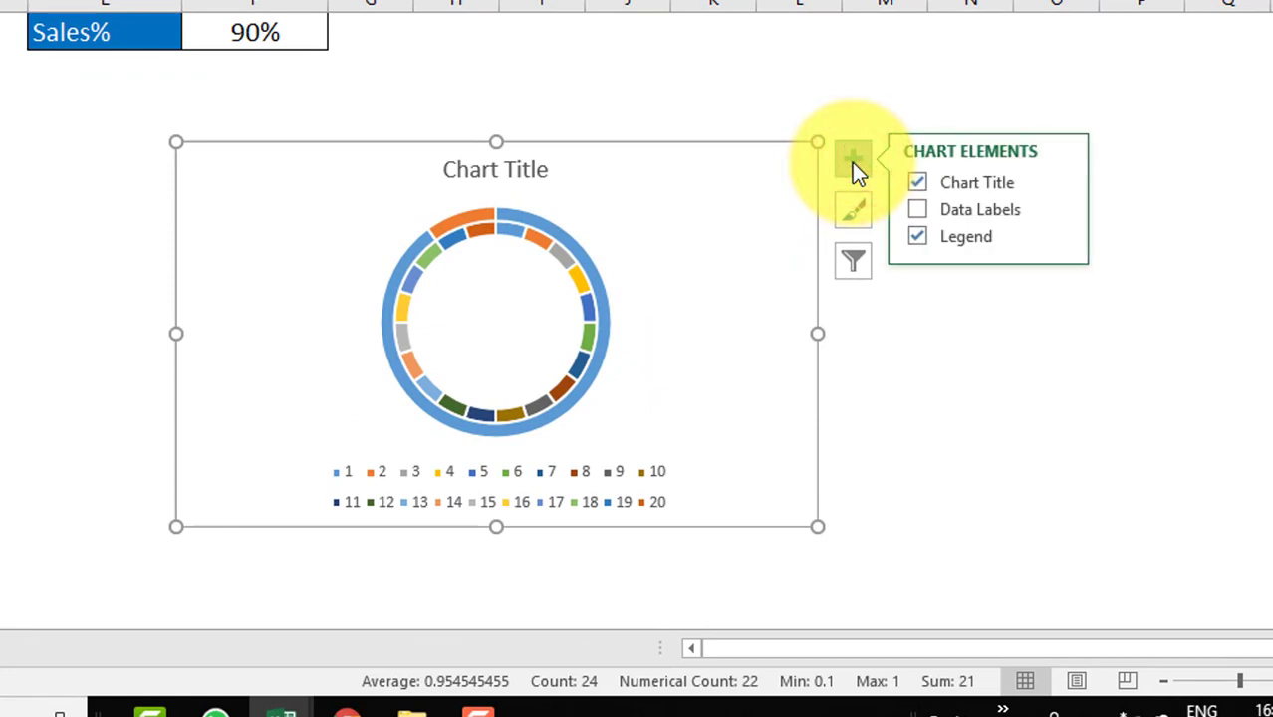
pyautogui.click(917, 183)
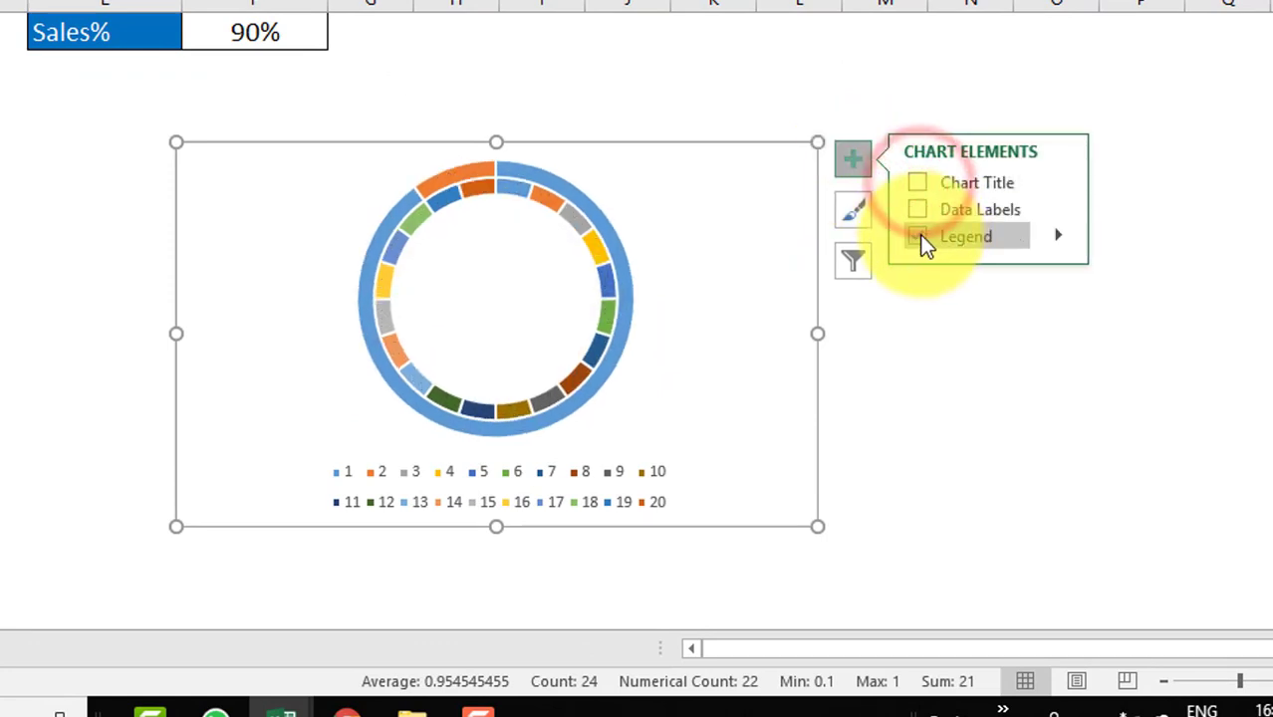
pyautogui.click(918, 236)
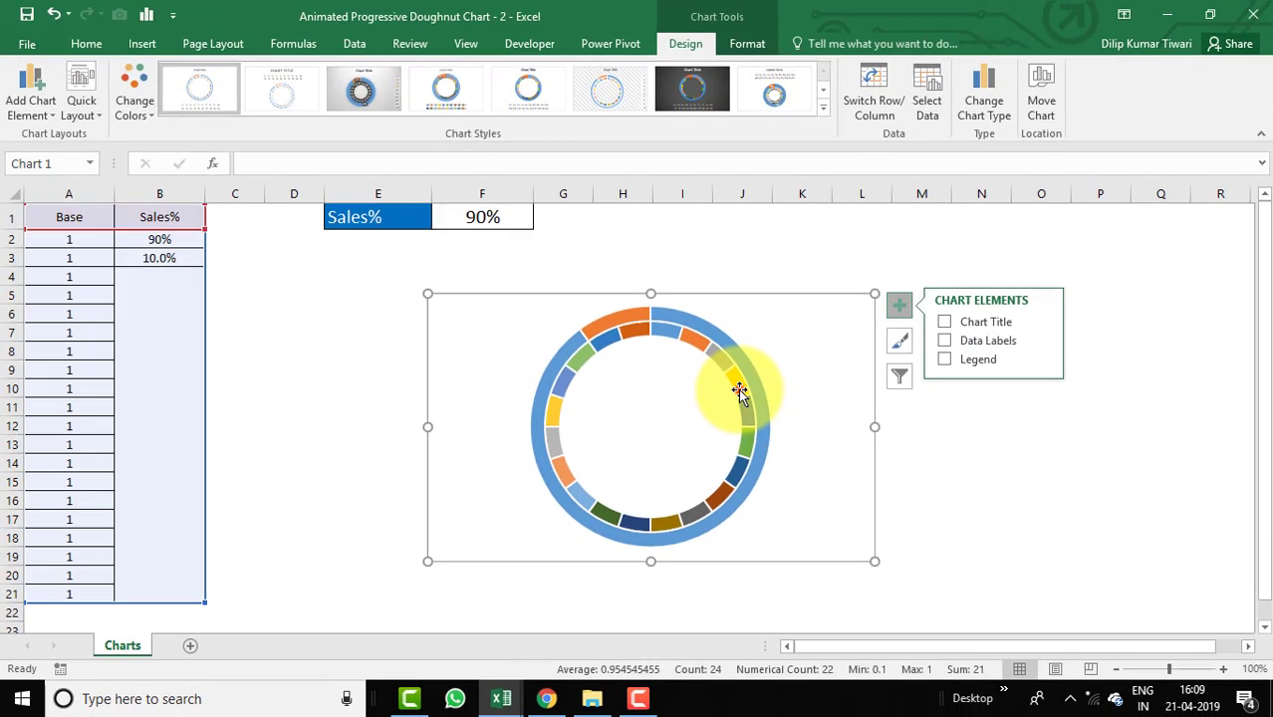
# Set the doughnut hole size of the Base series to 65%.
pyautogui.click(632, 287)
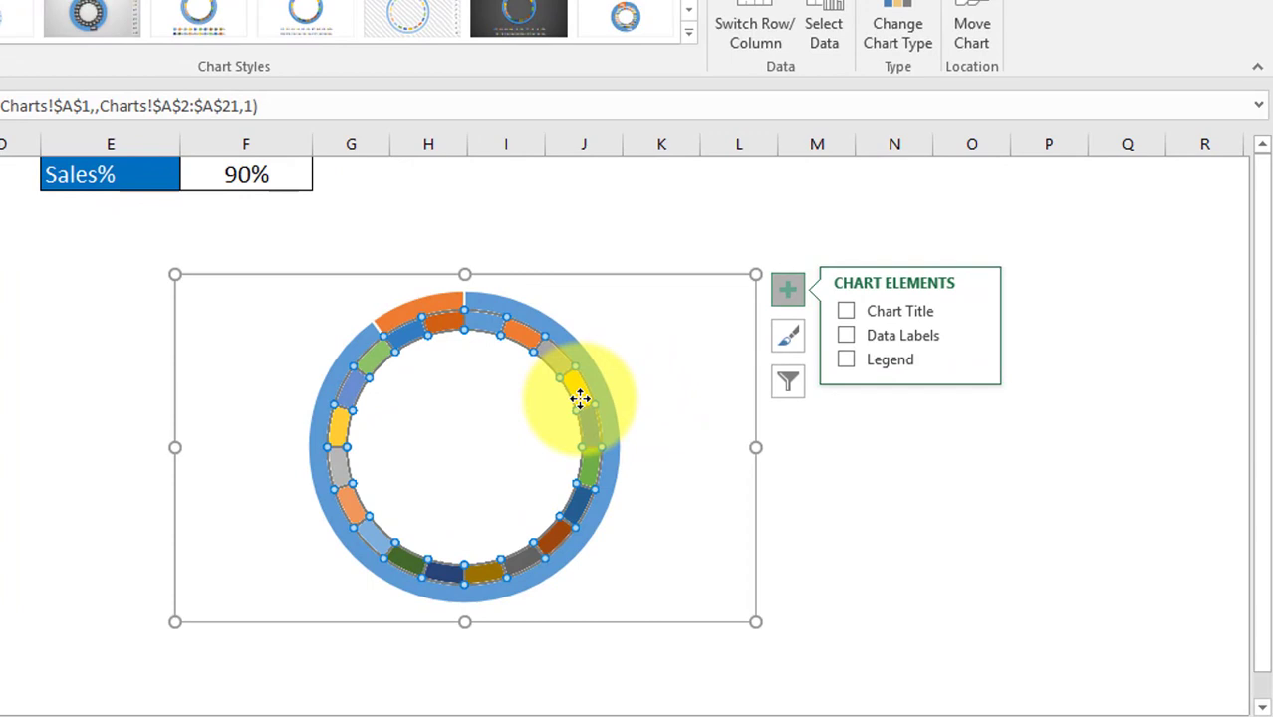
pyautogui.rightClick(580, 400)
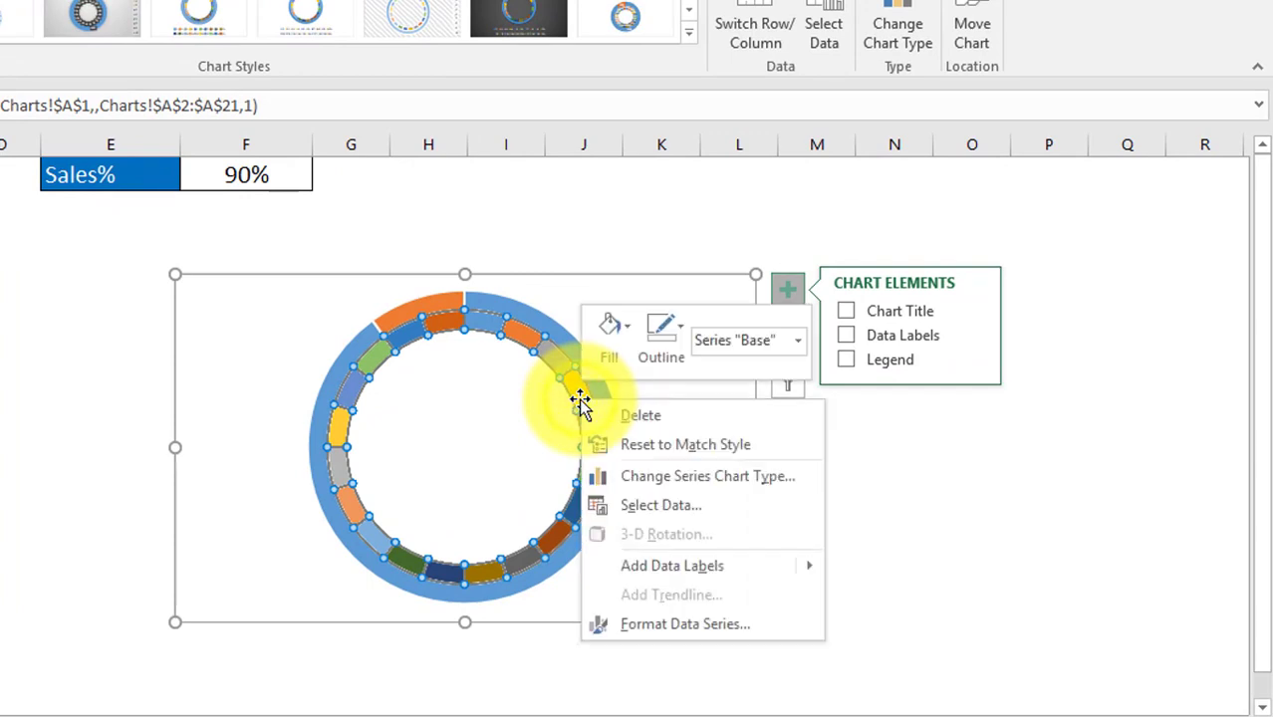
pyautogui.click(646, 627)
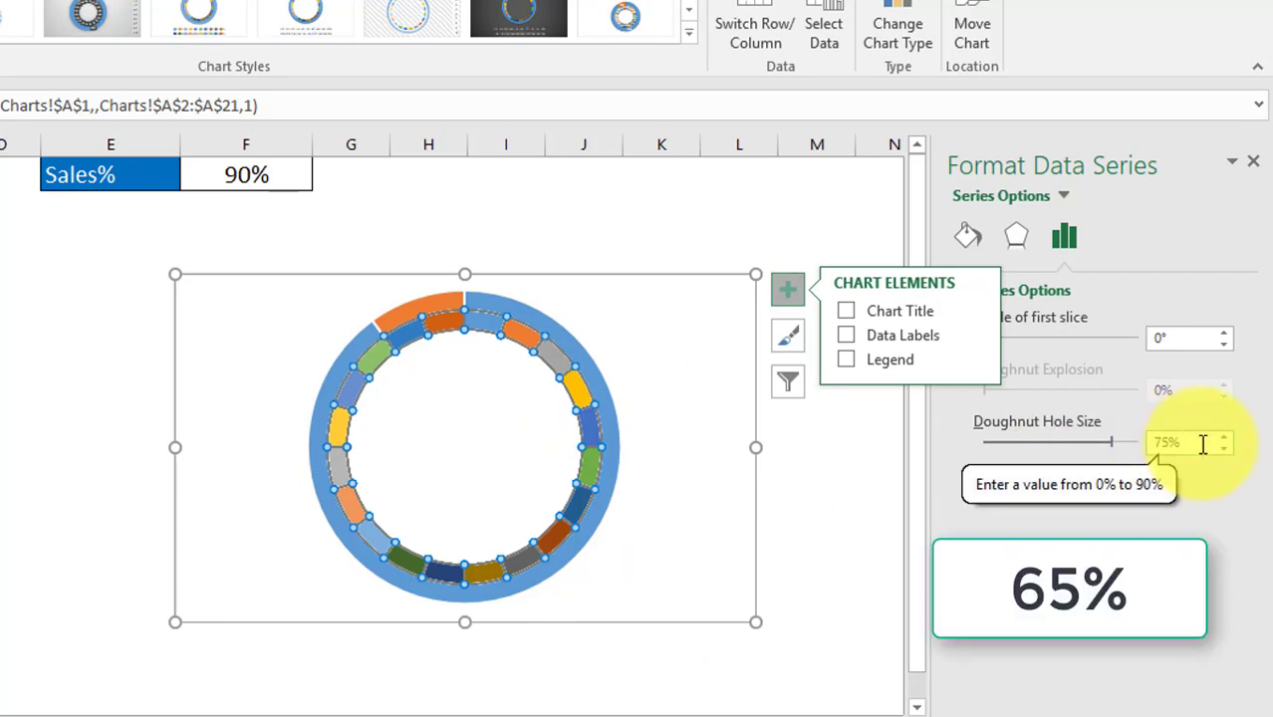
pyautogui.moveTo(1198, 449); pyautogui.dragTo(1145, 448)
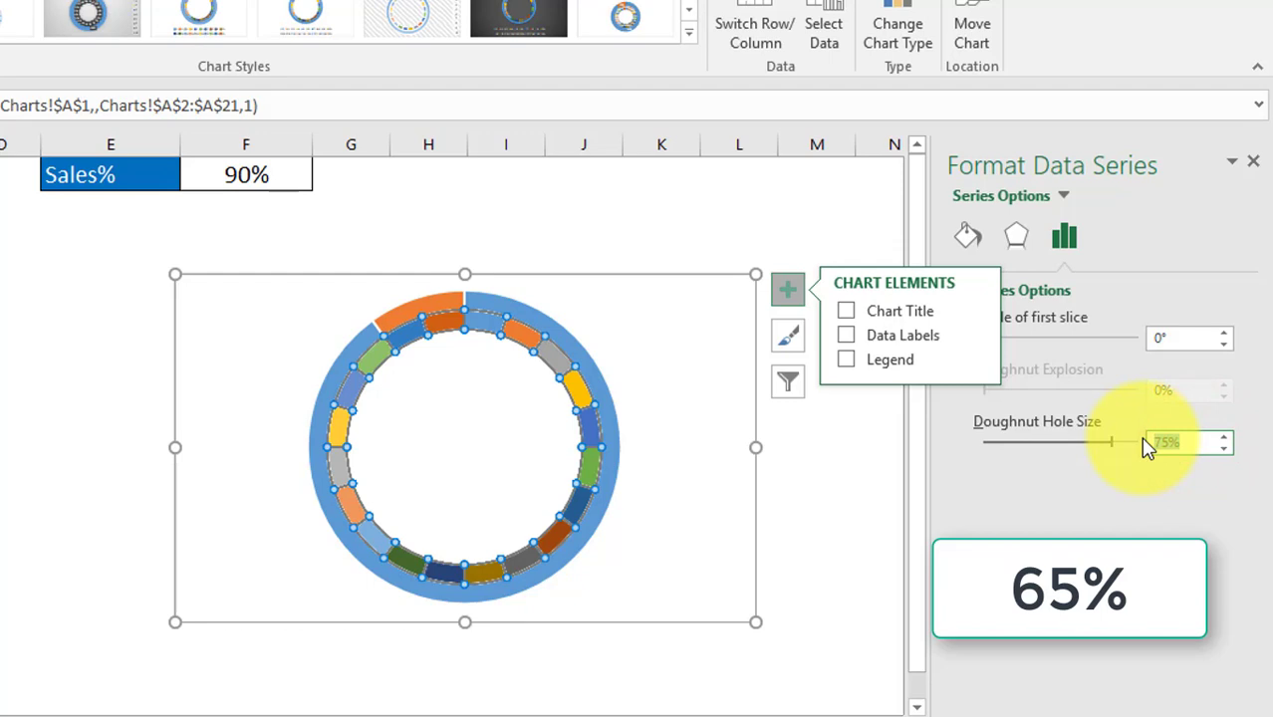
pyautogui.write('65')
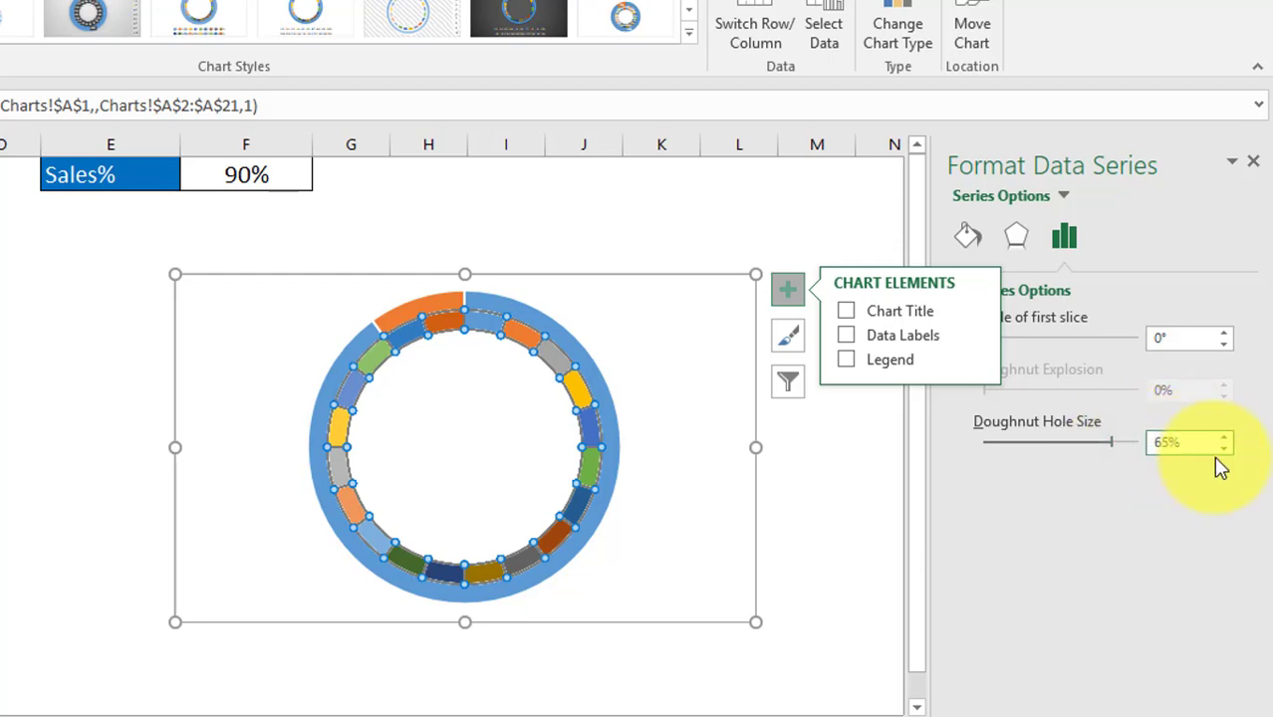
pyautogui.click(1098, 510)
pyautogui.click(1187, 340)
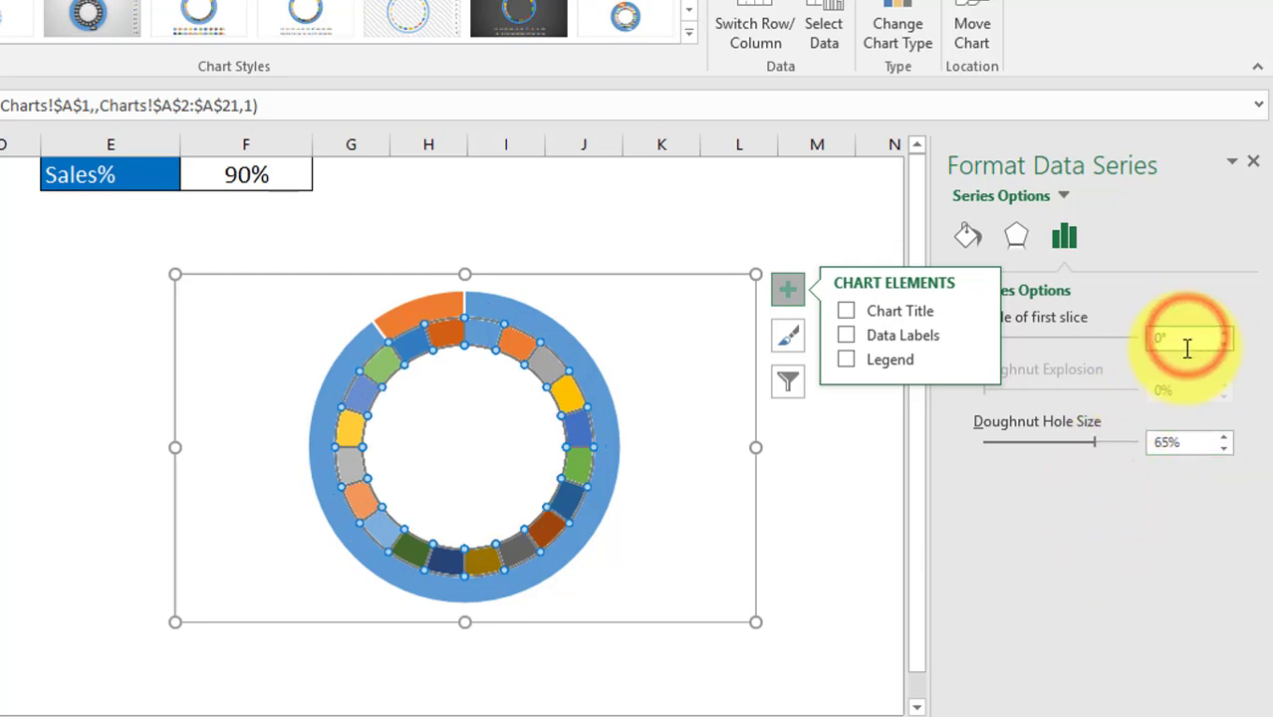
pyautogui.click(1252, 162)
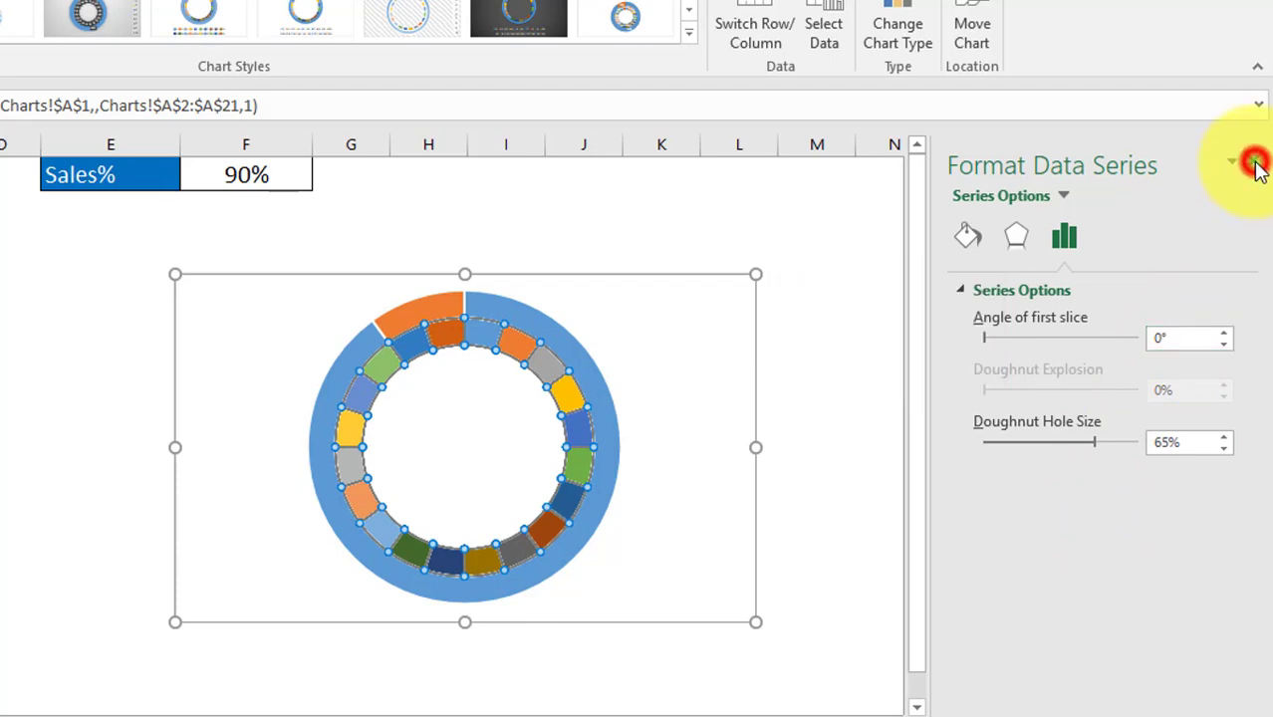
pyautogui.click(908, 304)
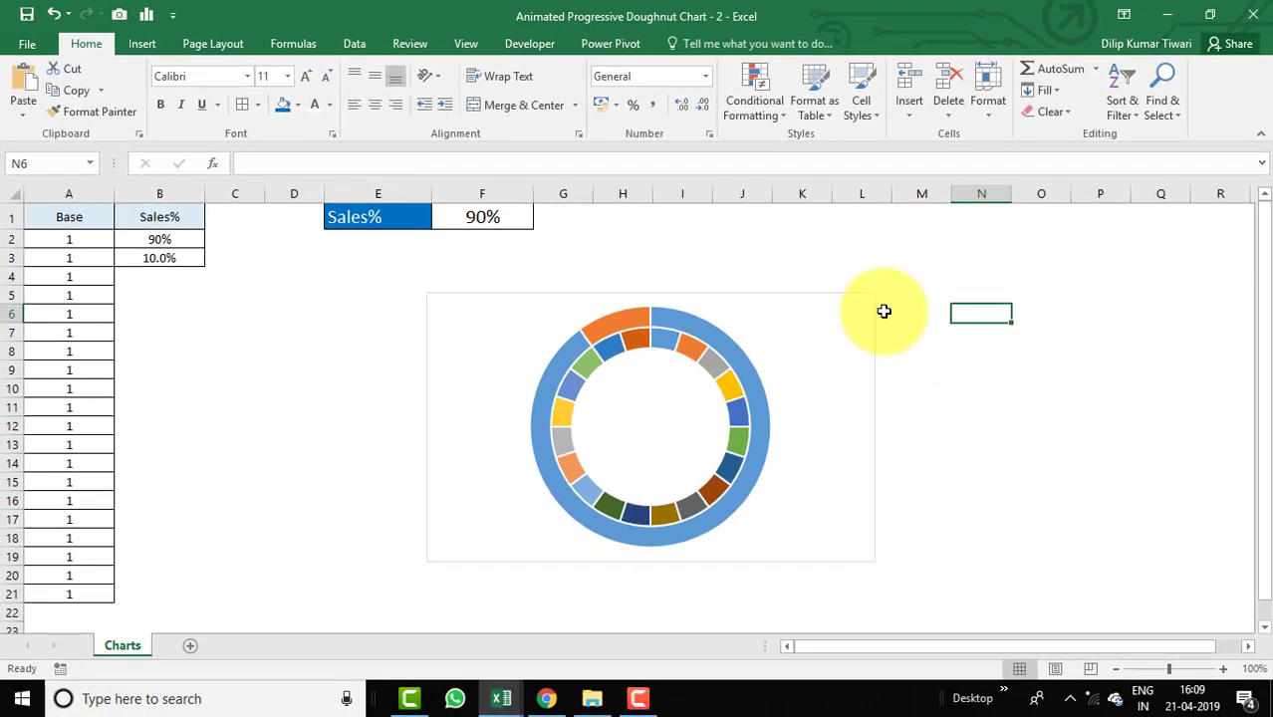
# Fill the Base series ring with a dark blue theme colour.
pyautogui.click(708, 354)
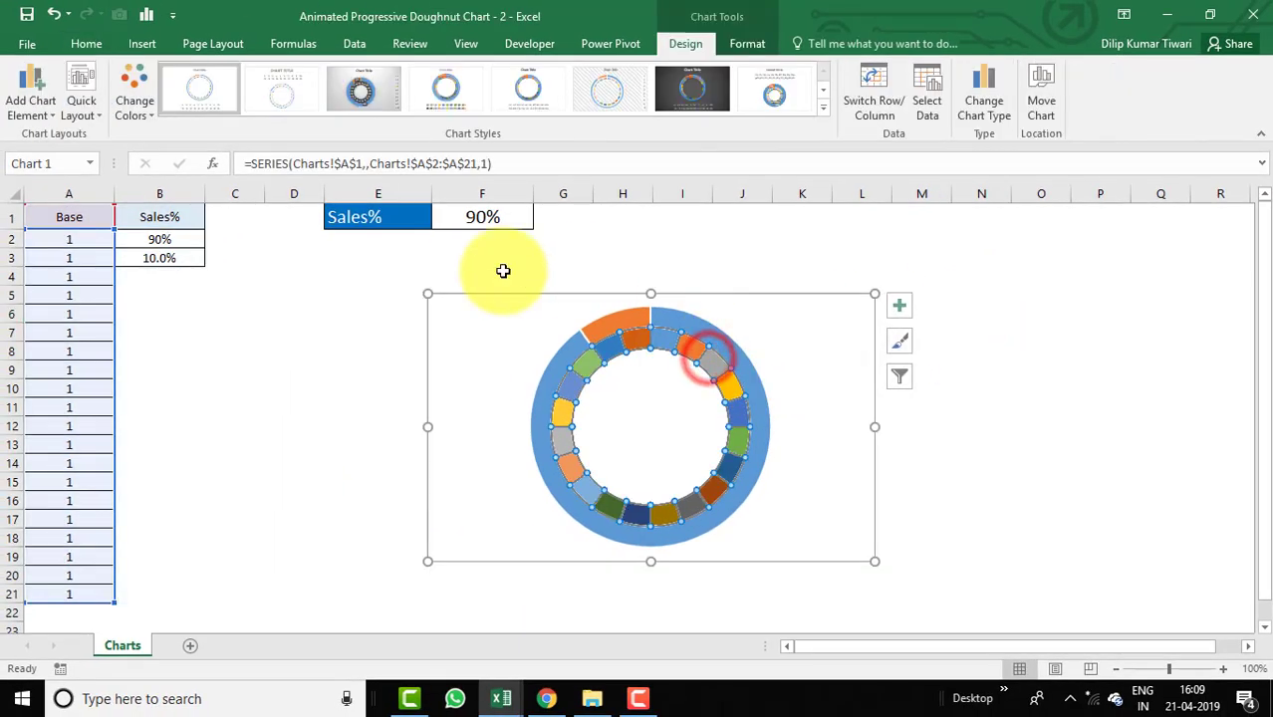
pyautogui.click(747, 41)
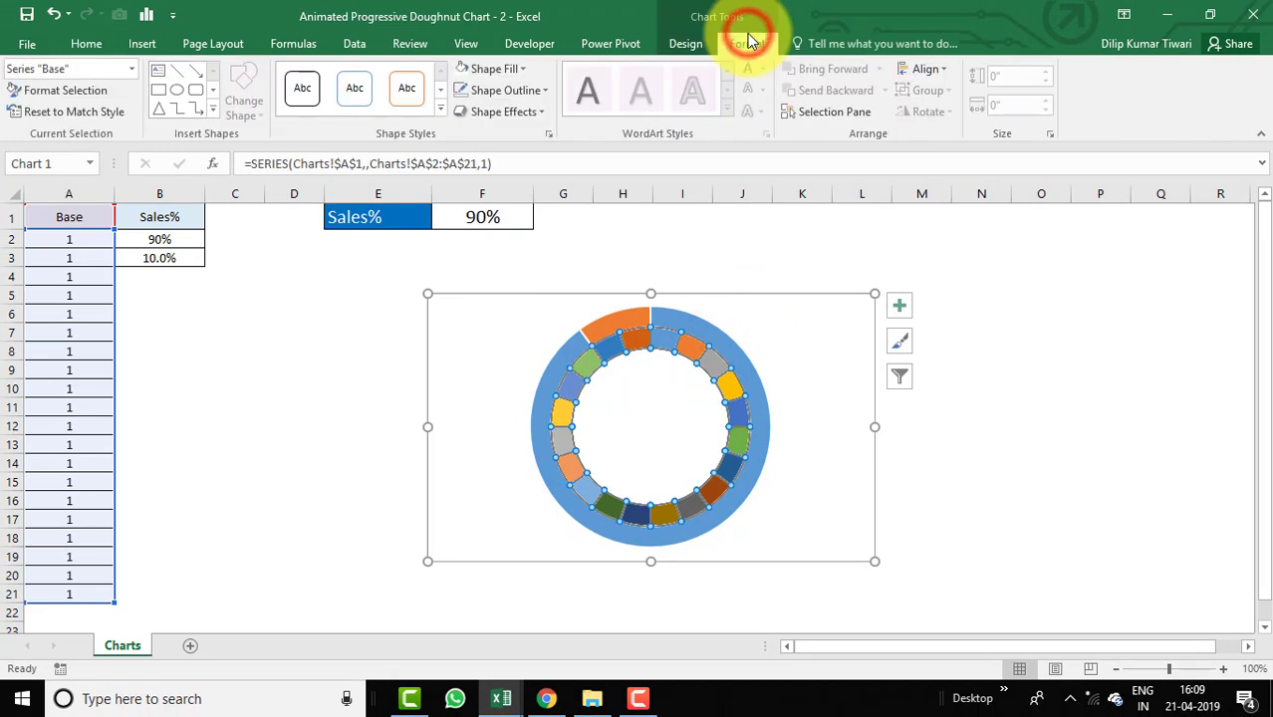
pyautogui.click(520, 69)
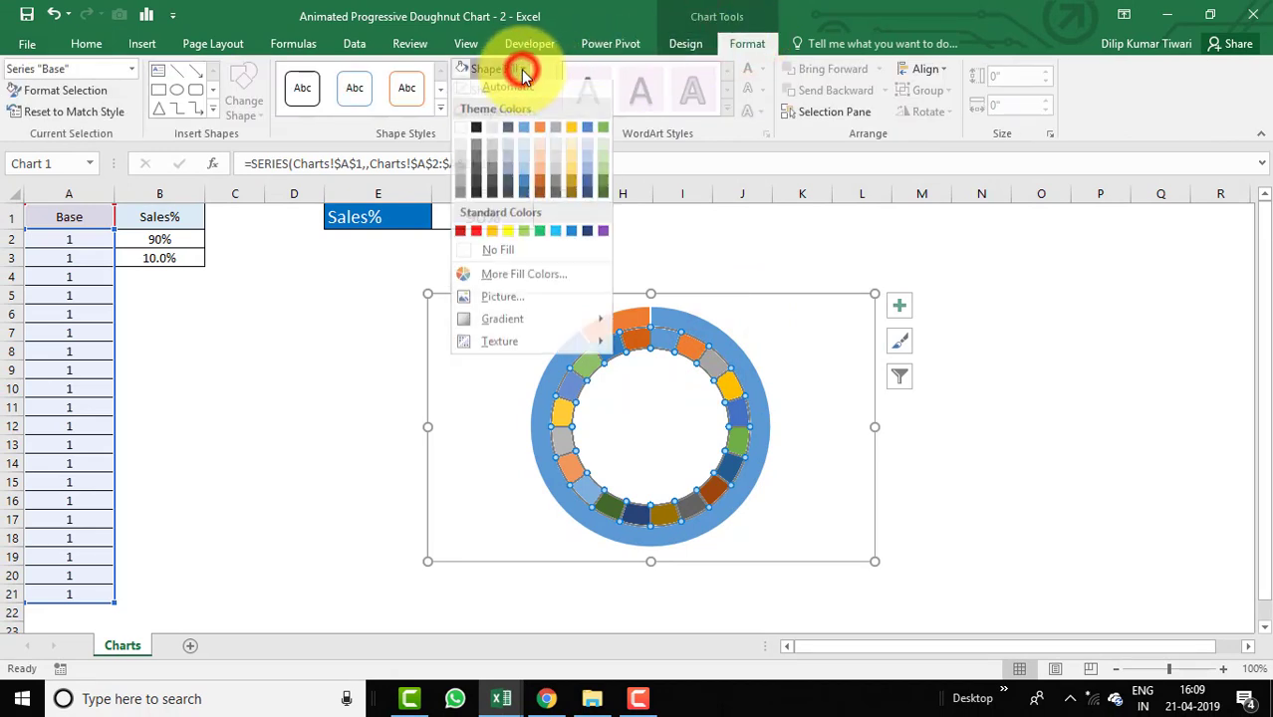
pyautogui.click(588, 138)
pyautogui.click(733, 352)
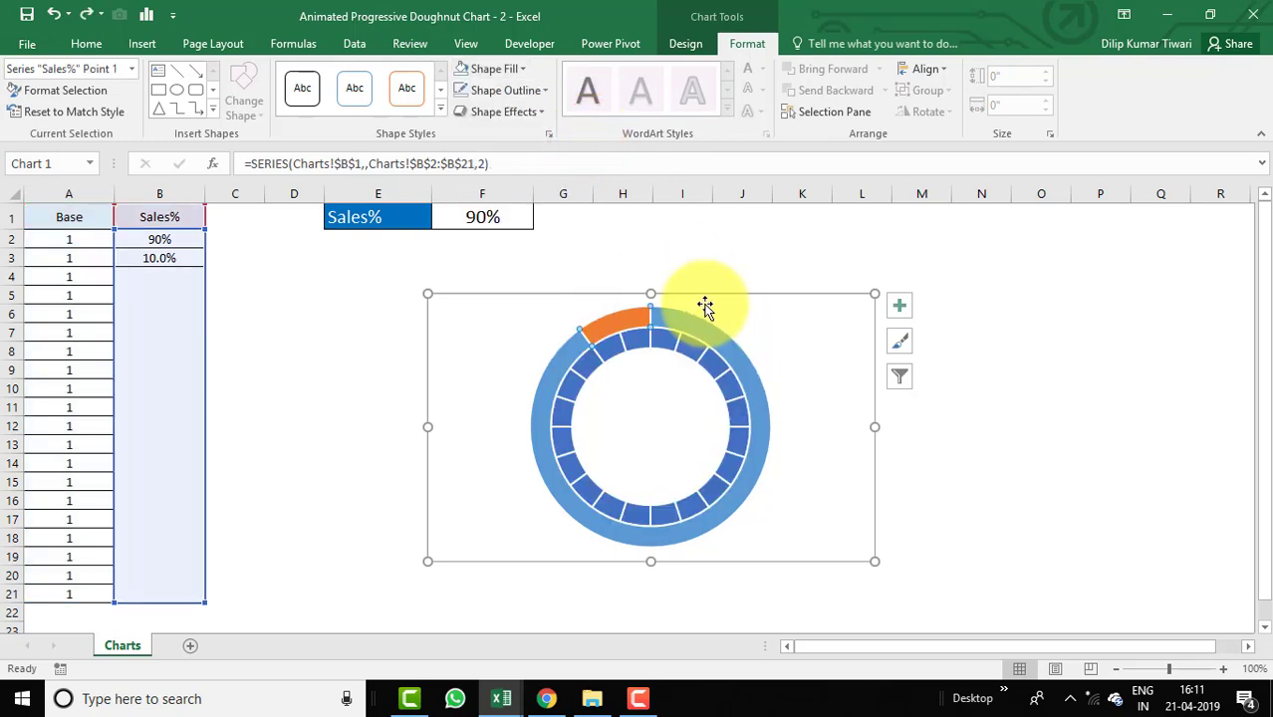
pyautogui.click(722, 259)
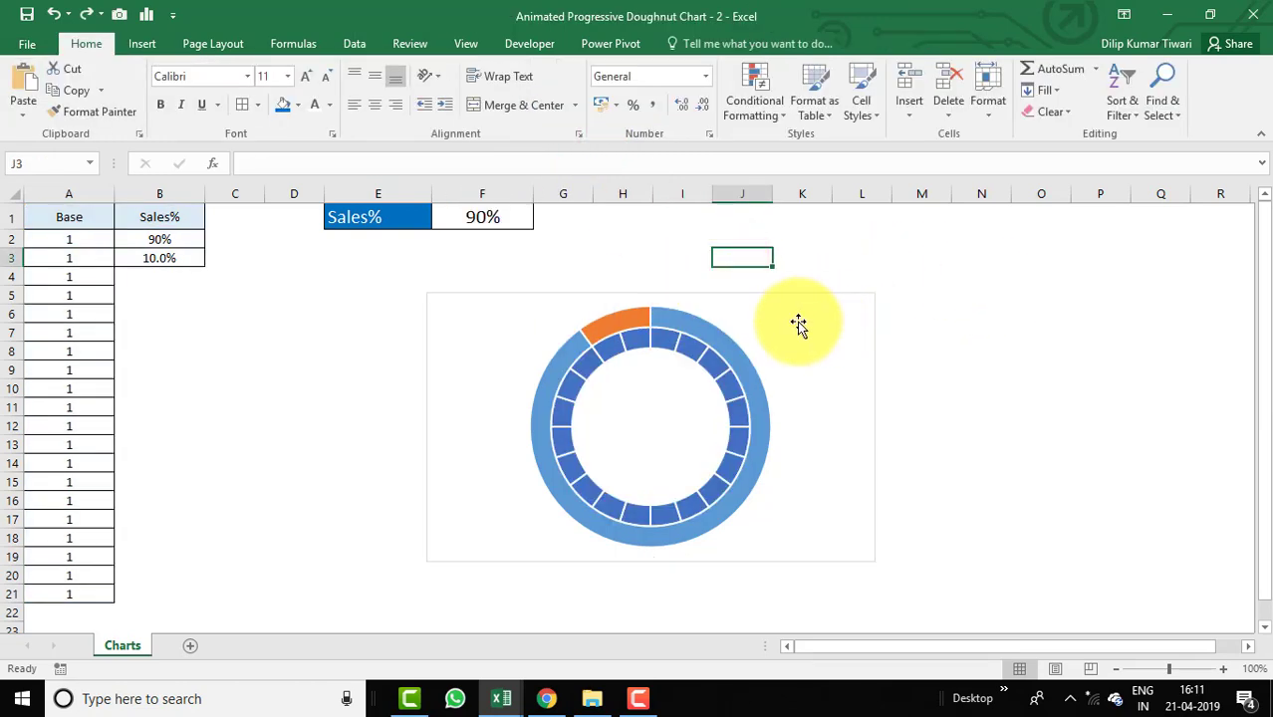
# Change the Sales% series chart type to plot it on the secondary axis.
pyautogui.click(726, 346)
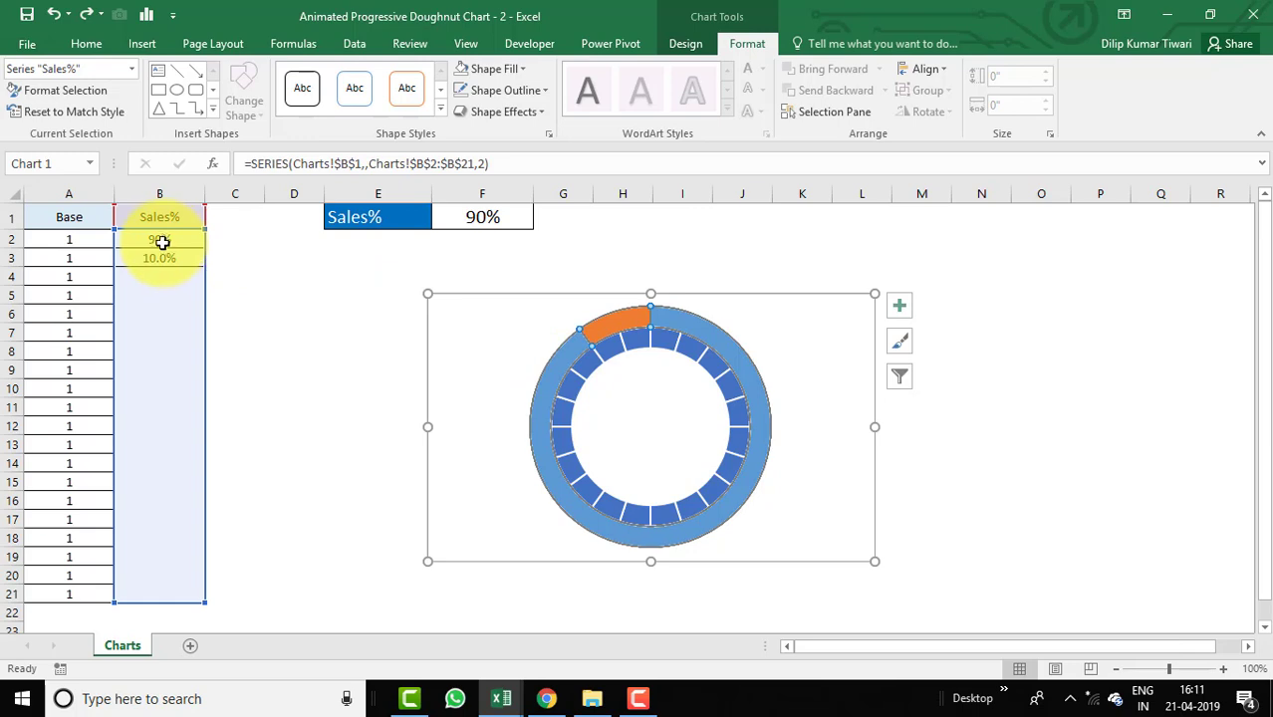
pyautogui.moveTo(623, 327)
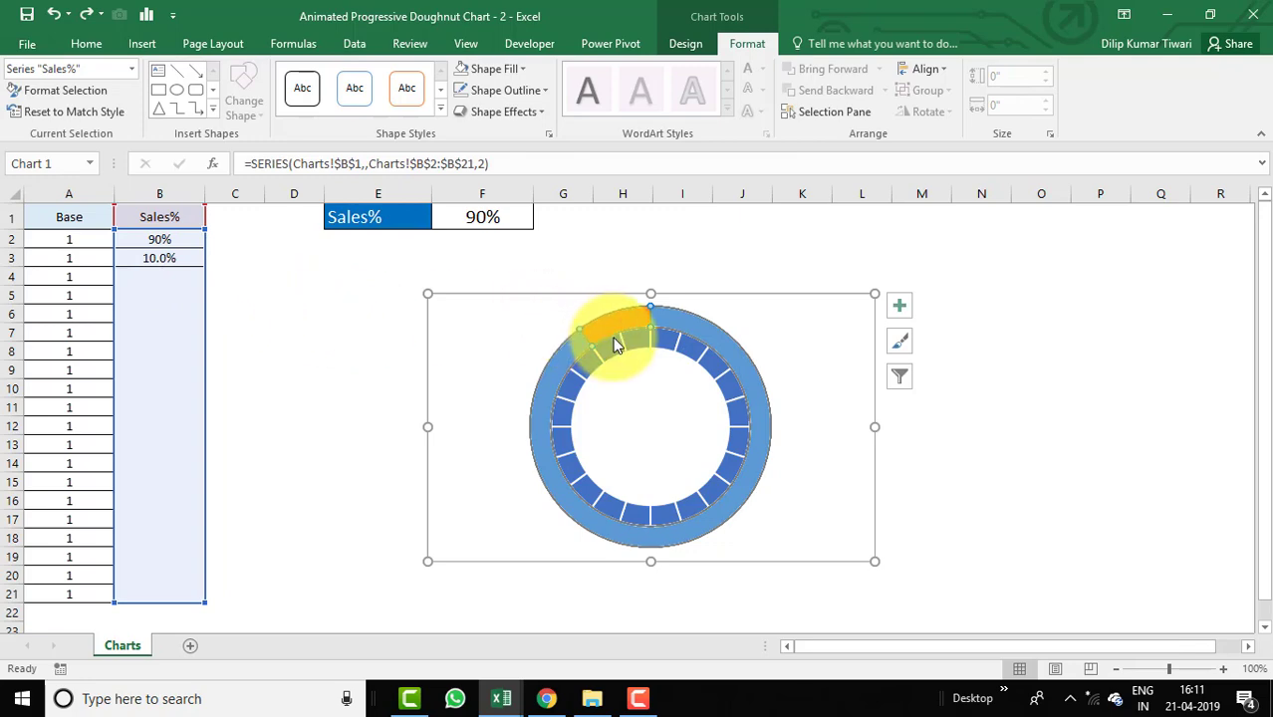
pyautogui.click(727, 261)
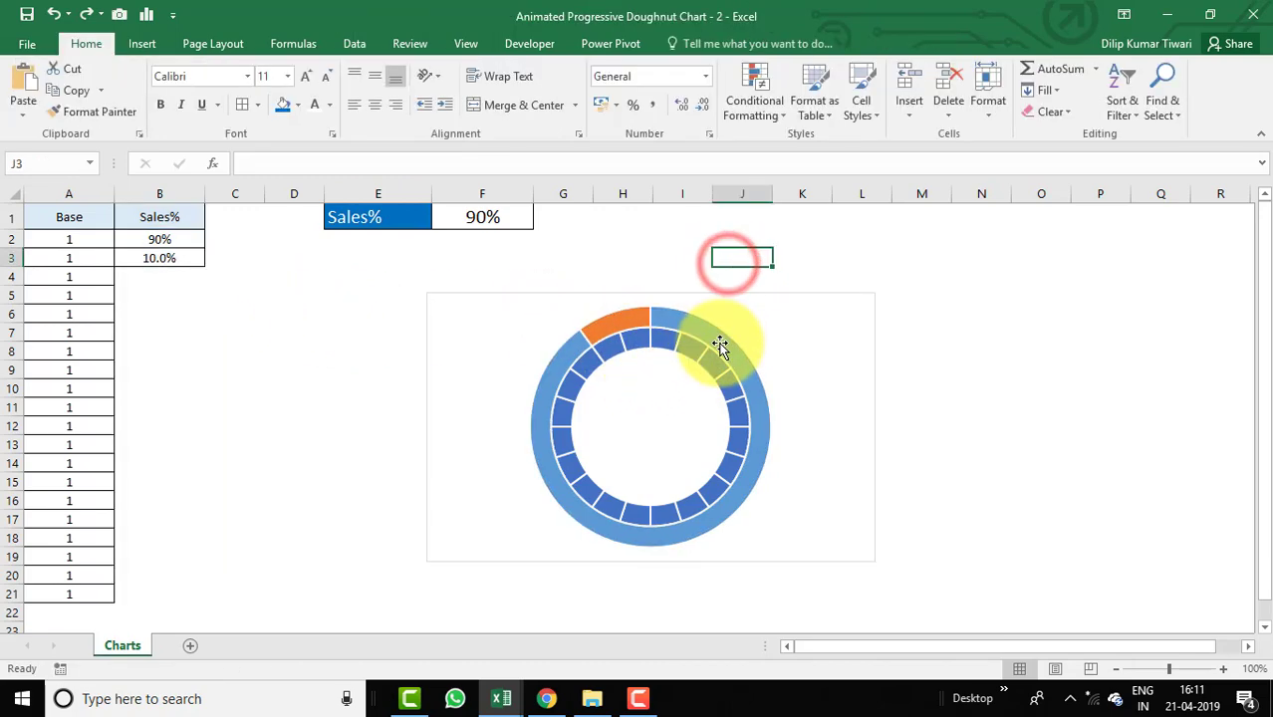
pyautogui.rightClick(721, 344)
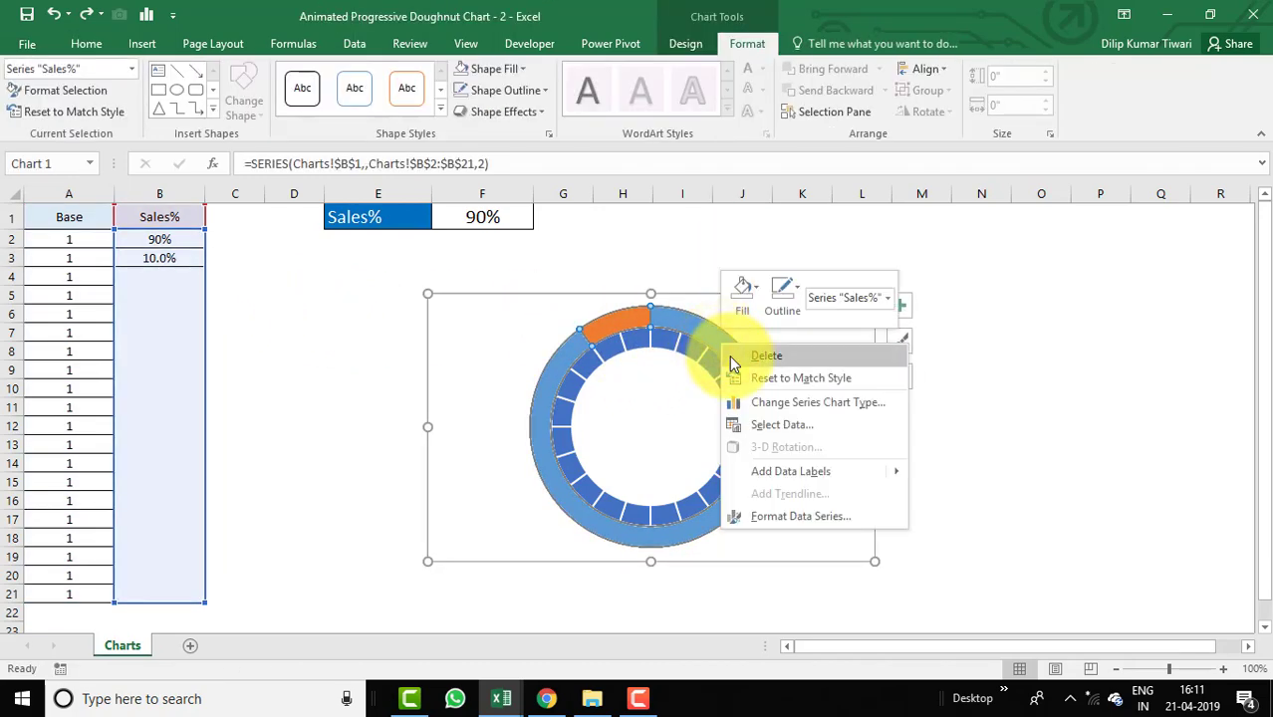
pyautogui.click(773, 404)
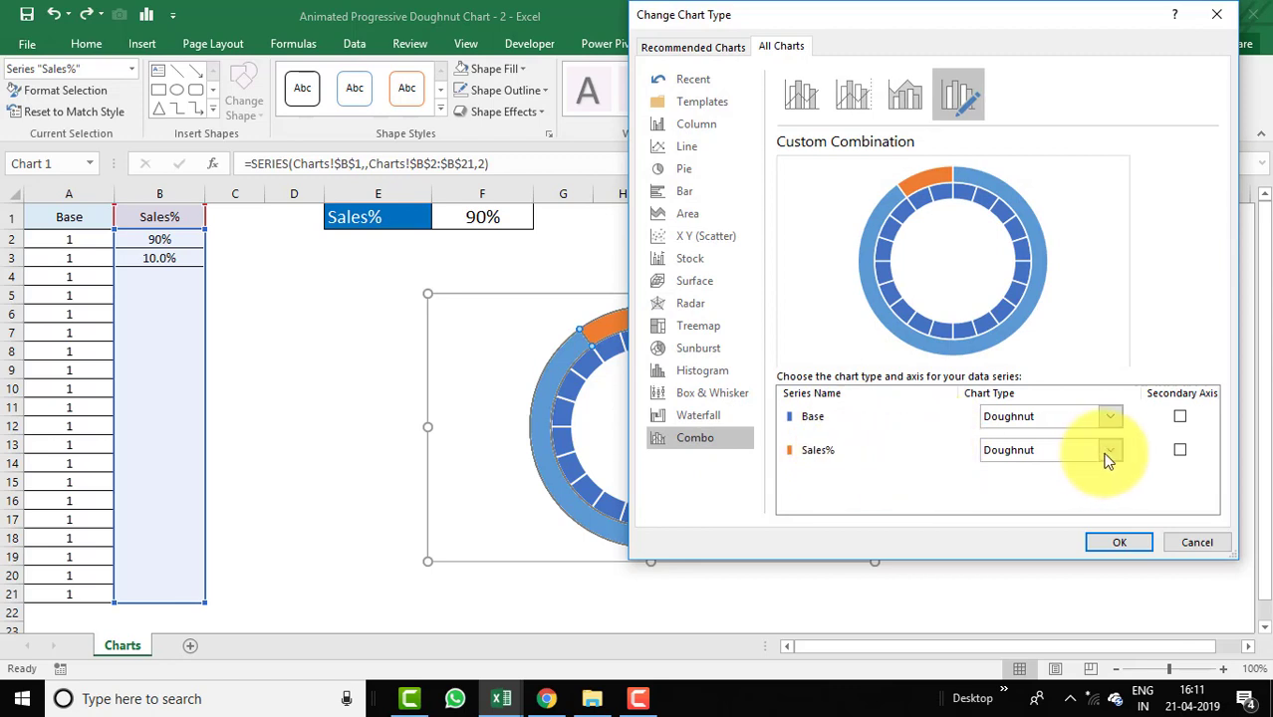
pyautogui.click(1180, 450)
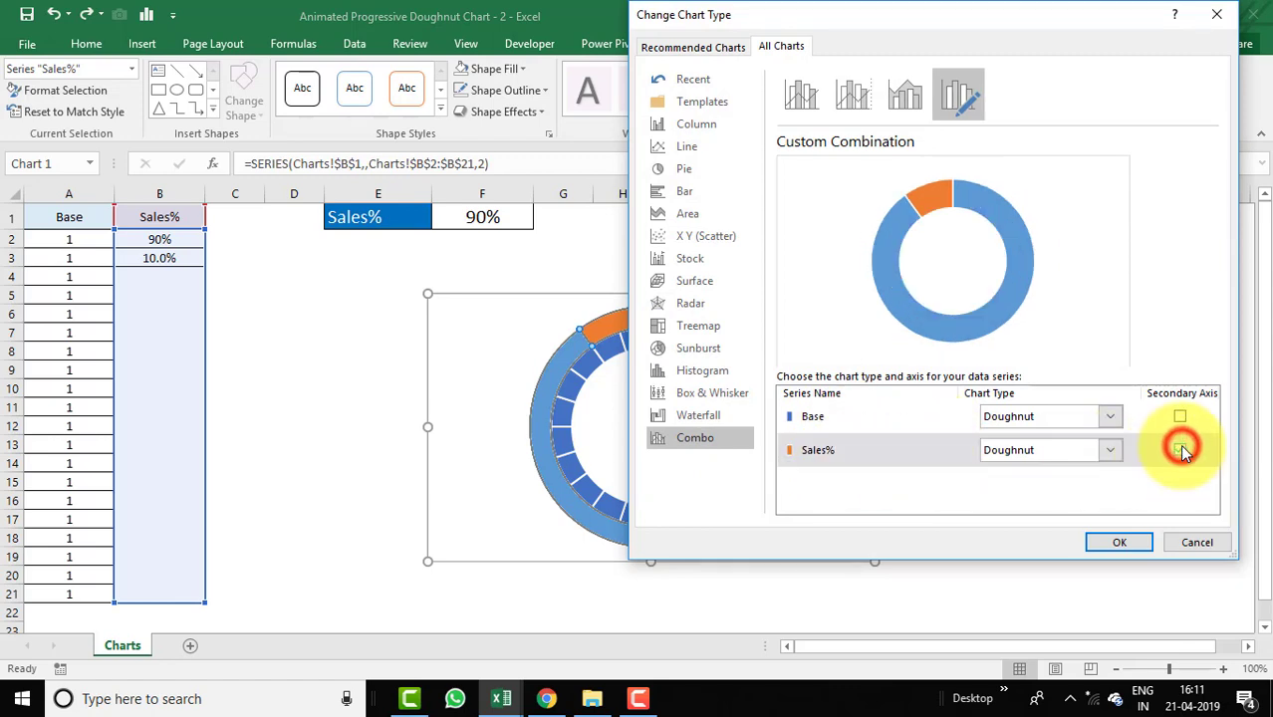
pyautogui.click(1120, 543)
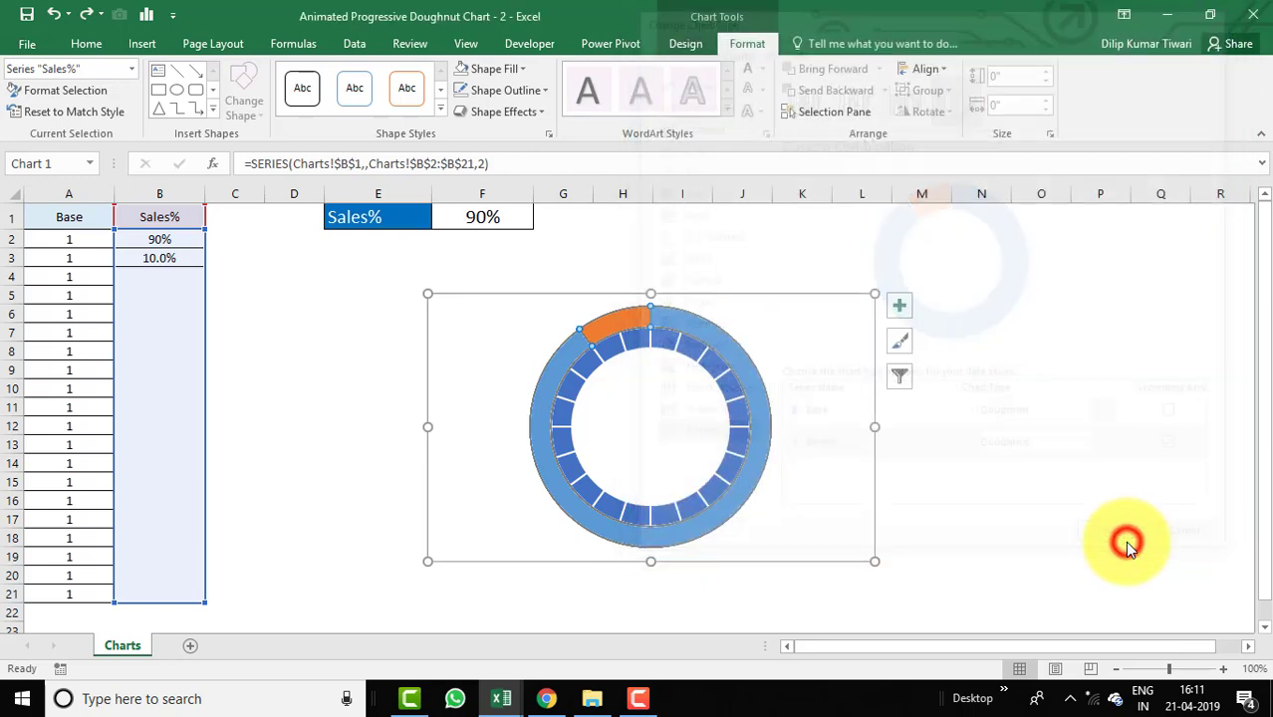
# Enlarge the chart's plot area by stretching its corners outward.
pyautogui.click(766, 356)
pyautogui.click(739, 346)
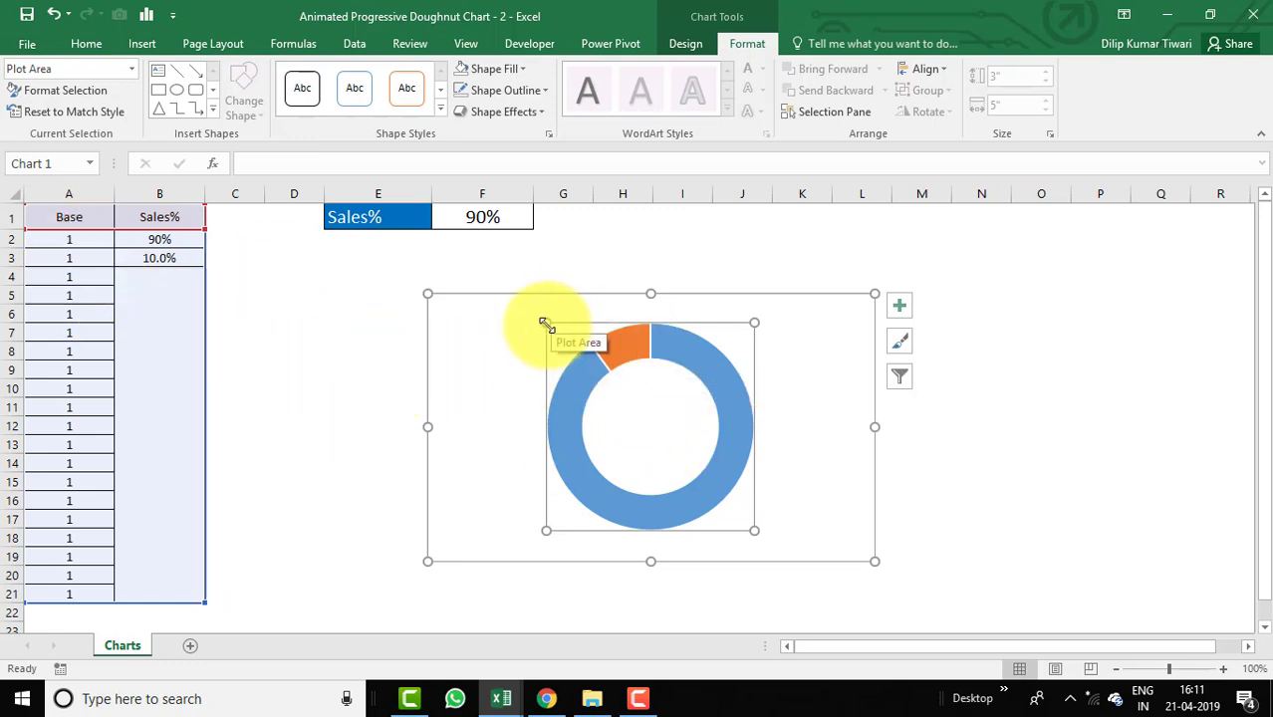
pyautogui.moveTo(545, 324); pyautogui.dragTo(522, 297)
pyautogui.moveTo(754, 531); pyautogui.dragTo(779, 550)
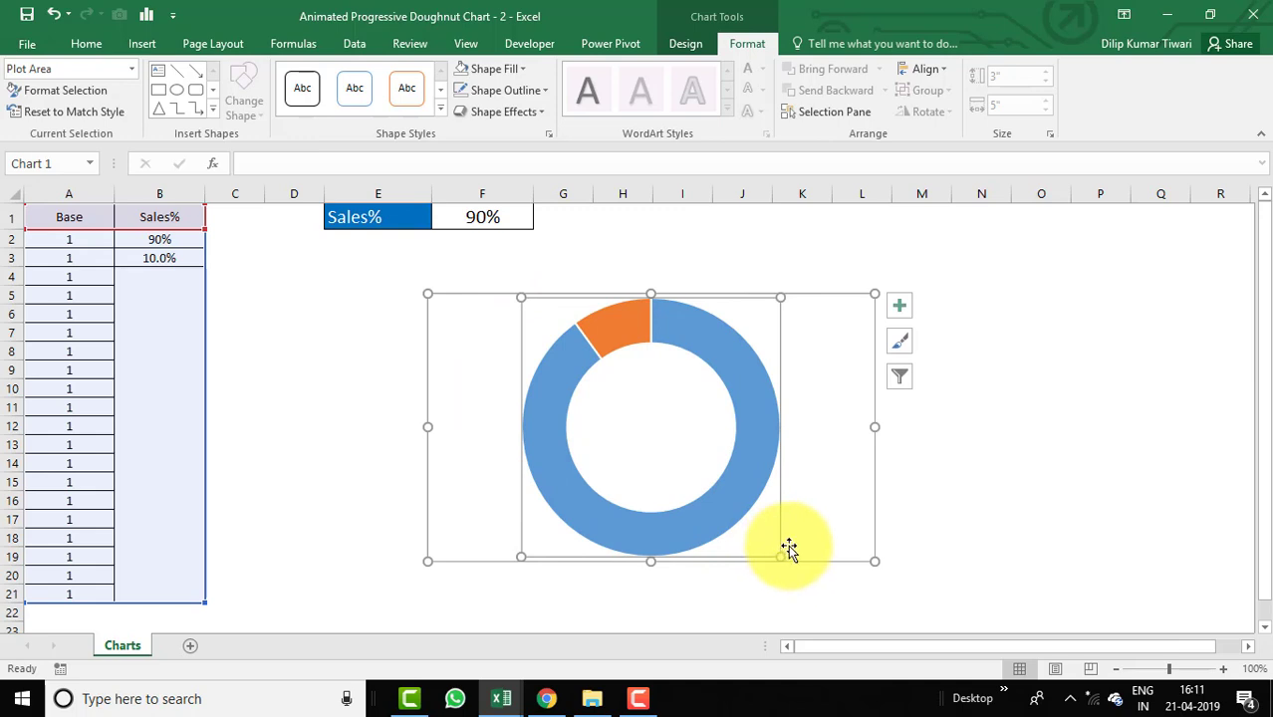
# Set the Sales% series' 90% point to no fill.
pyautogui.click(850, 514)
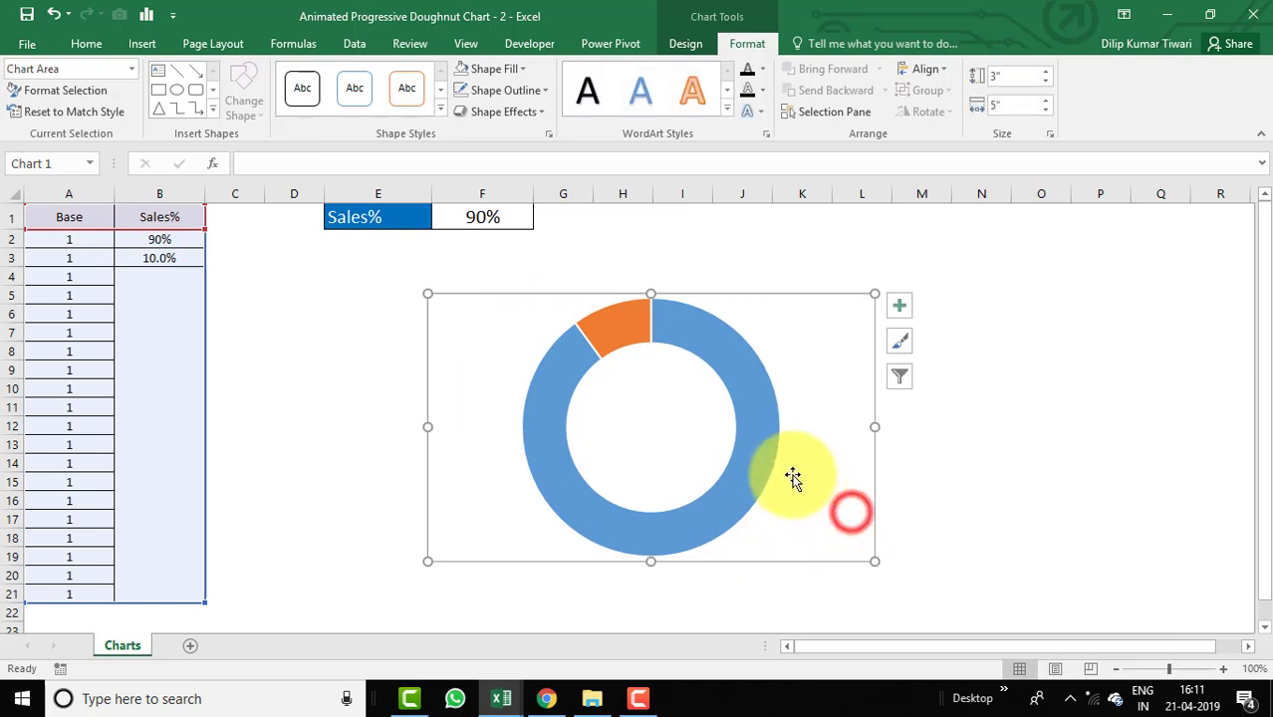
pyautogui.click(760, 405)
pyautogui.click(760, 406)
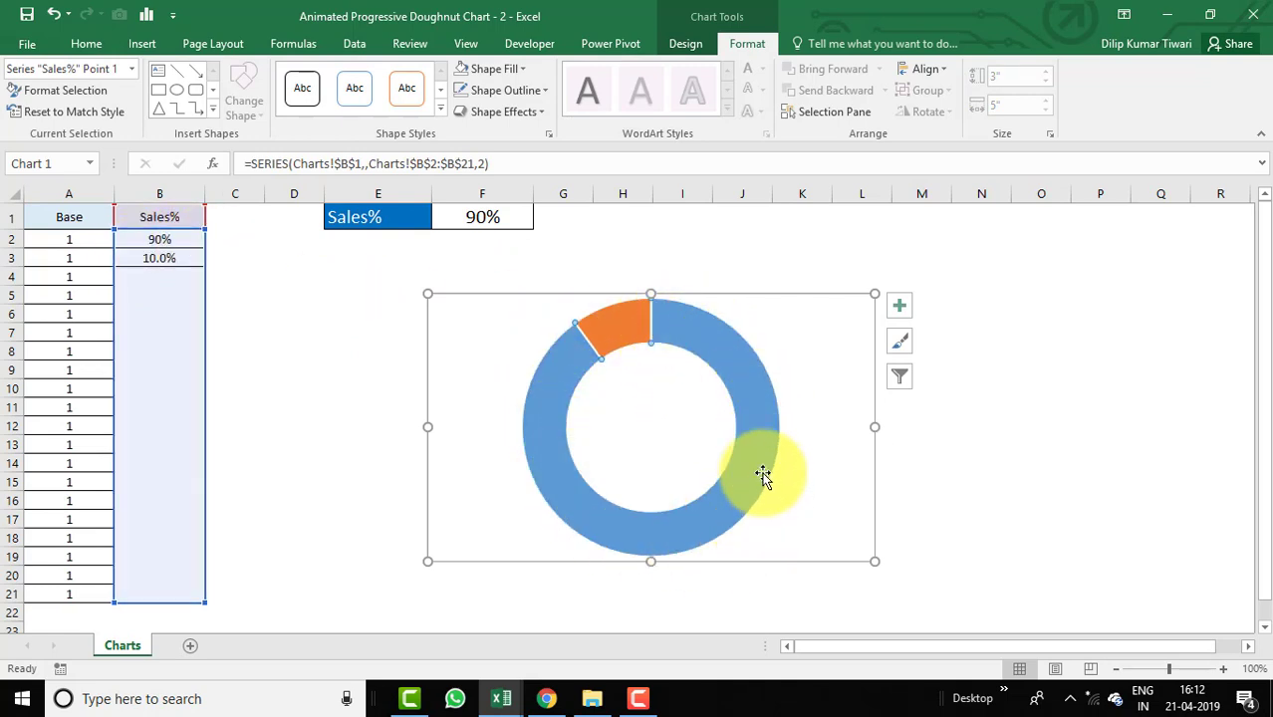
pyautogui.click(747, 45)
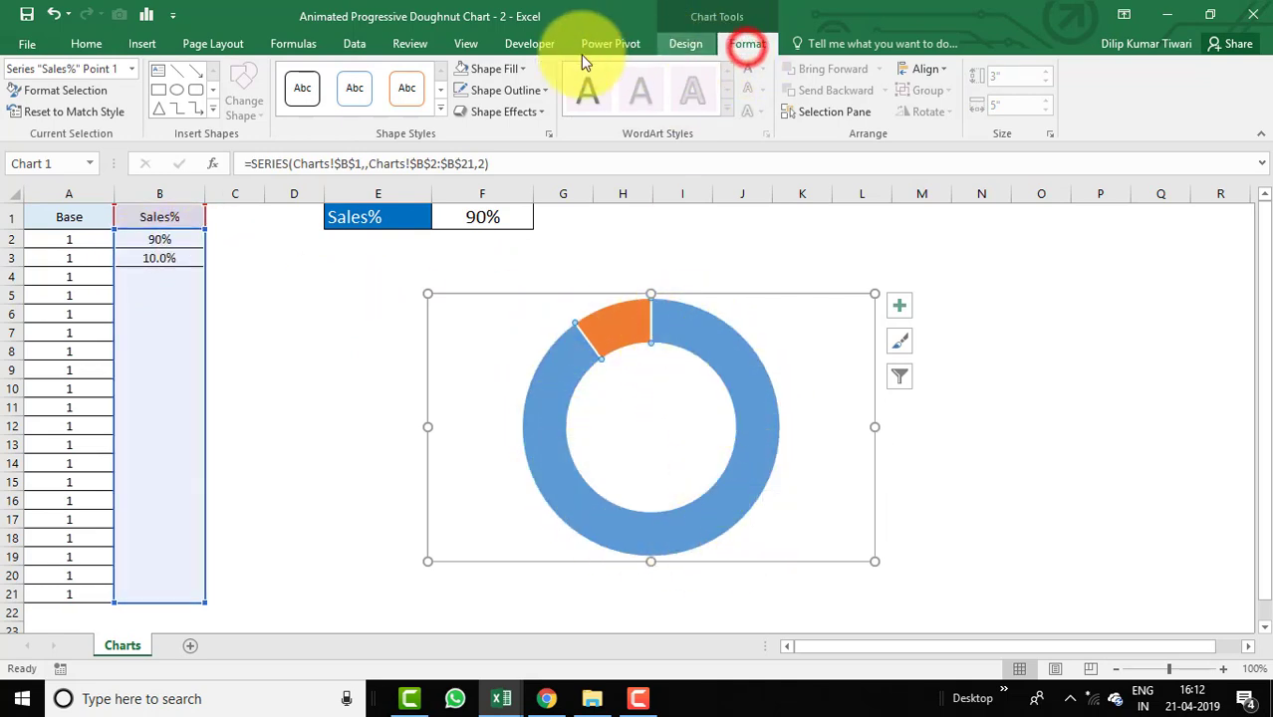
pyautogui.click(526, 69)
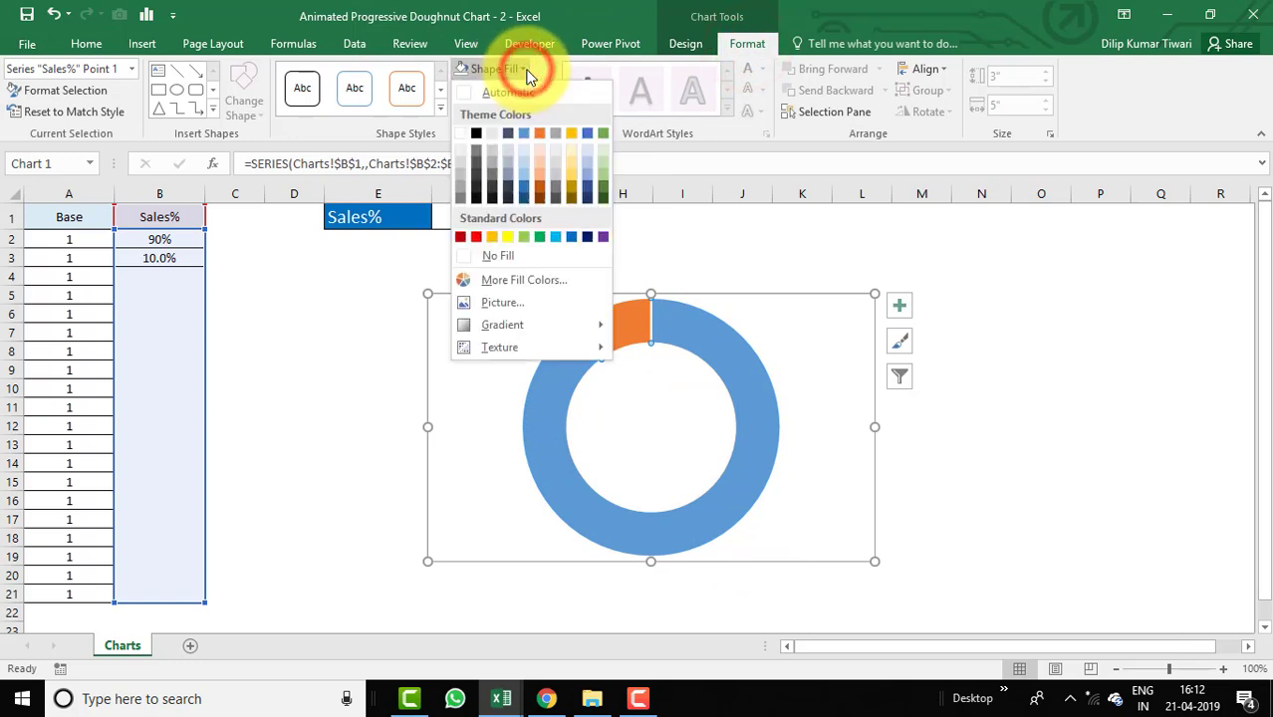
pyautogui.click(492, 255)
pyautogui.click(647, 252)
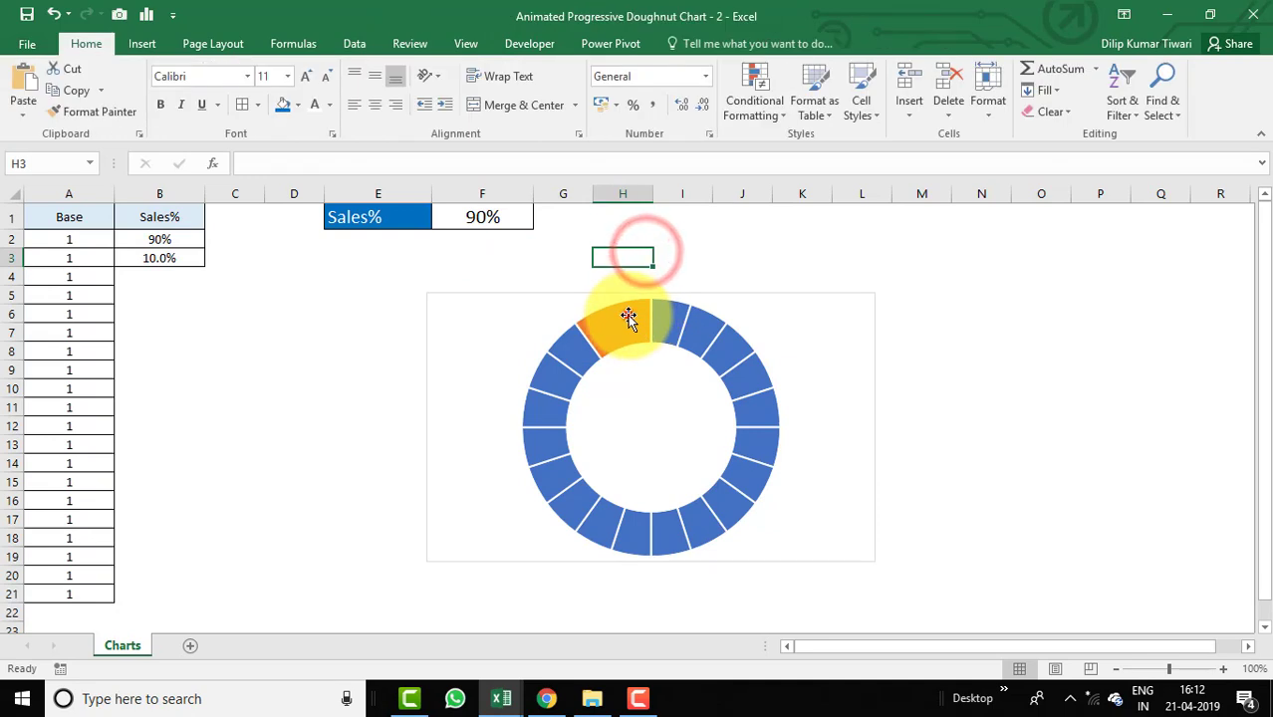
# Fill the Sales% series' remaining 10% point with white at 15% transparency.
pyautogui.click(628, 317)
pyautogui.click(632, 315)
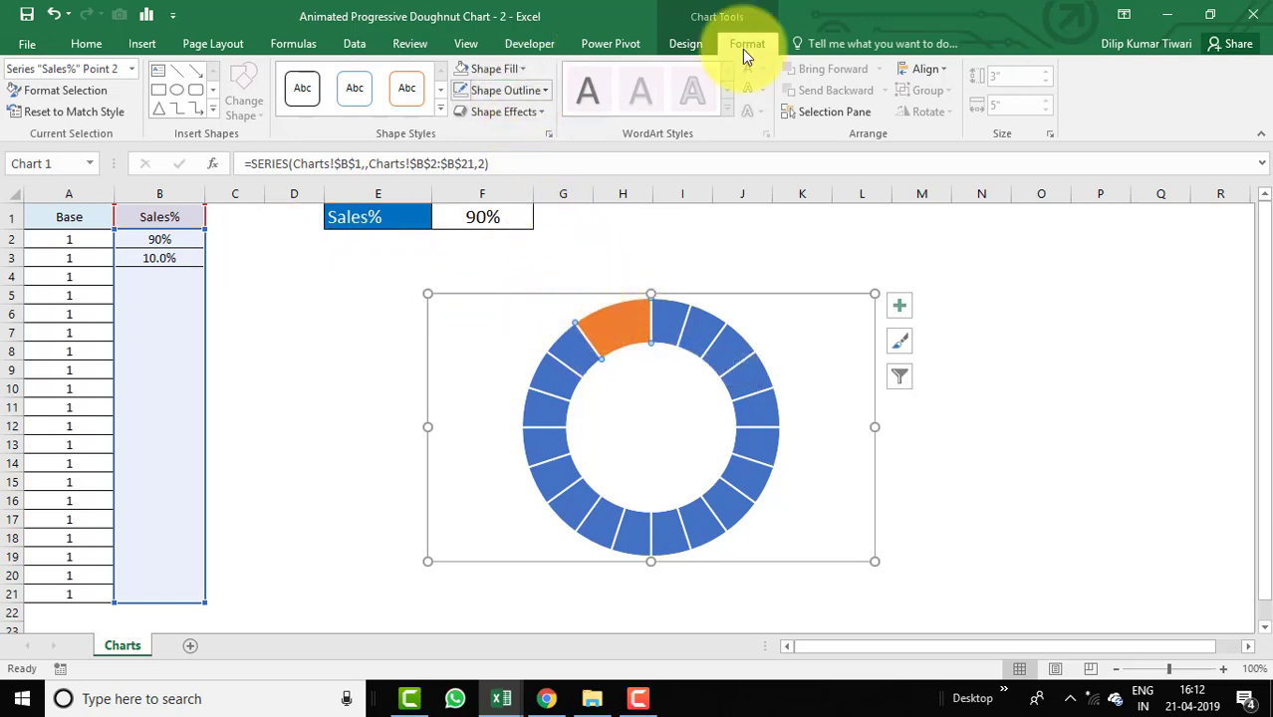
pyautogui.click(520, 68)
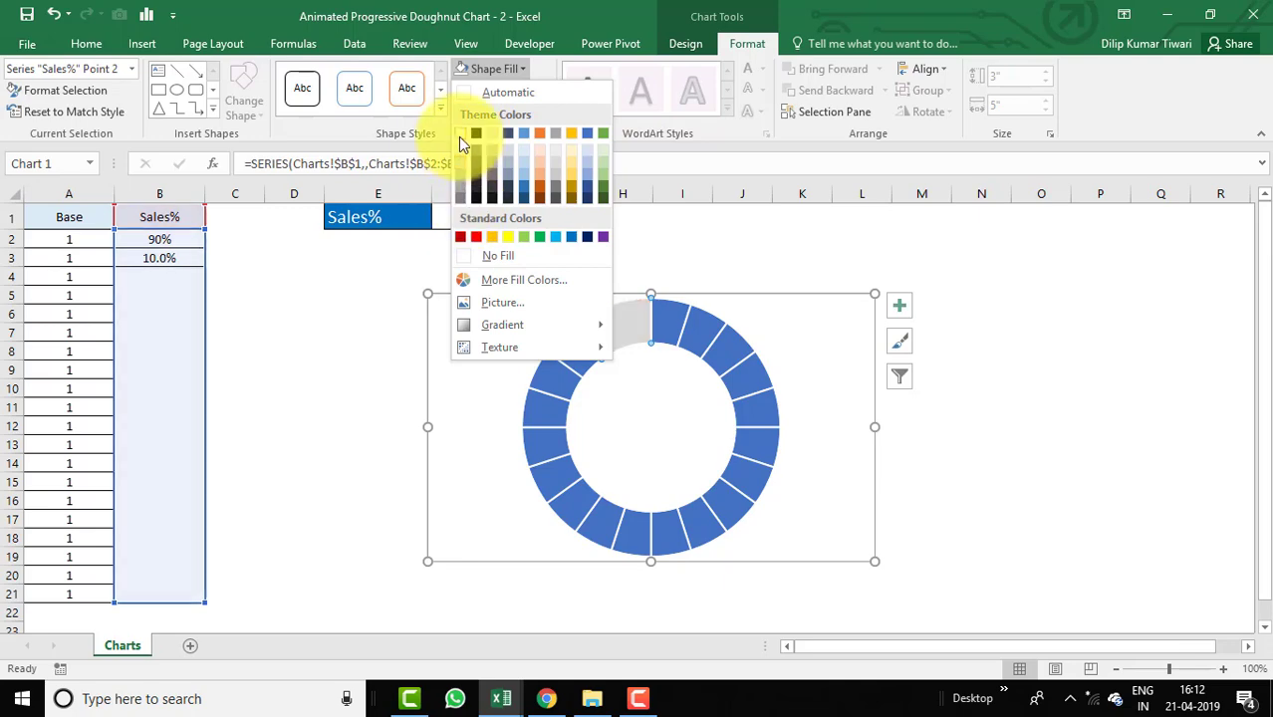
pyautogui.click(460, 136)
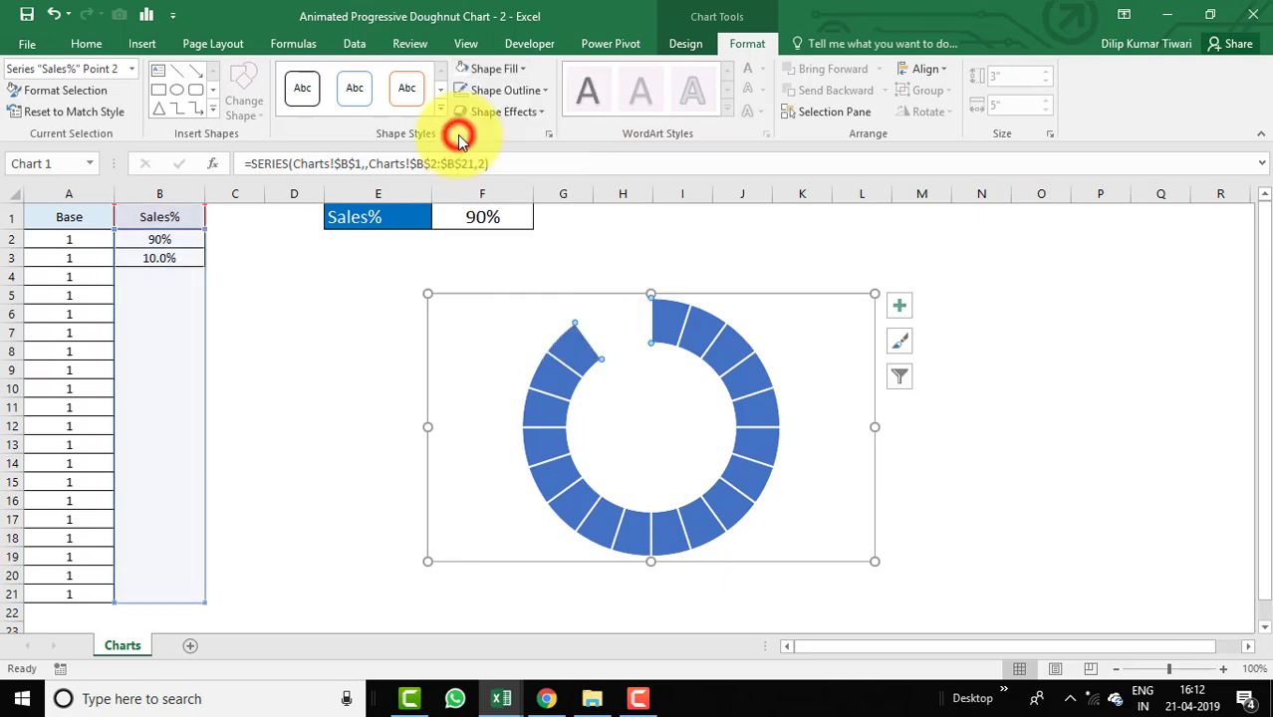
pyautogui.click(524, 69)
pyautogui.click(516, 280)
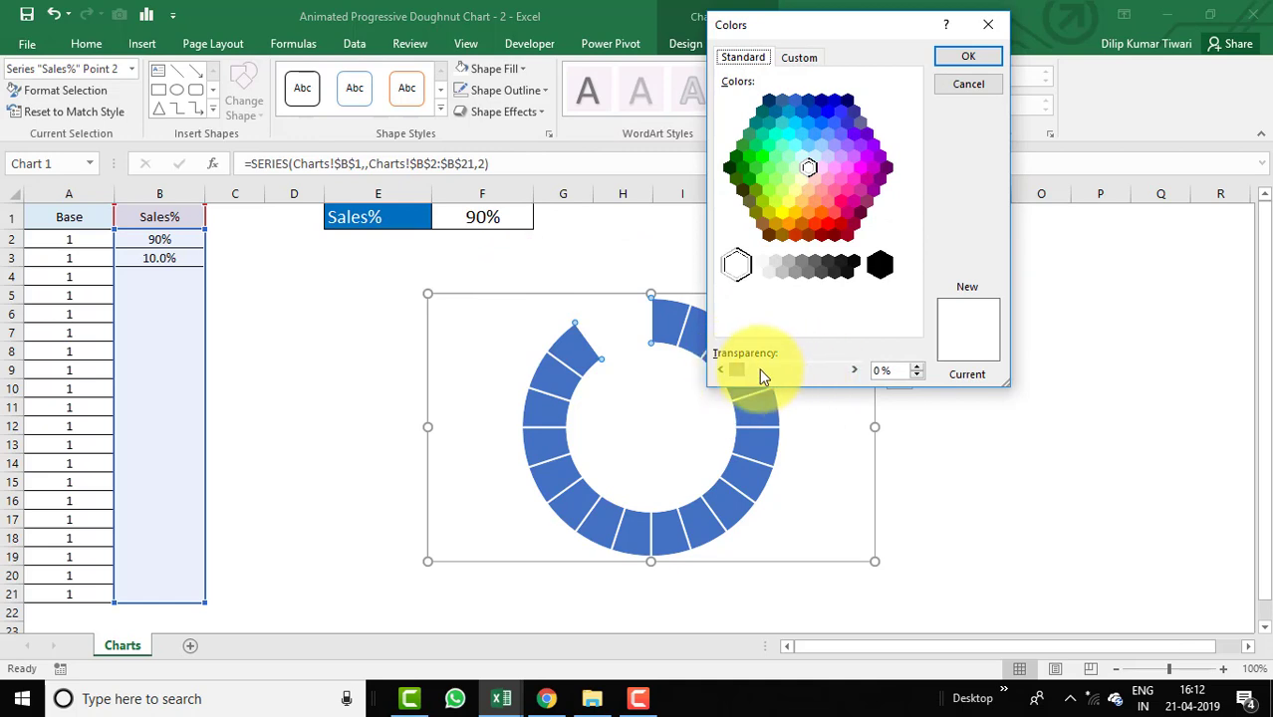
pyautogui.moveTo(737, 369); pyautogui.dragTo(749, 377)
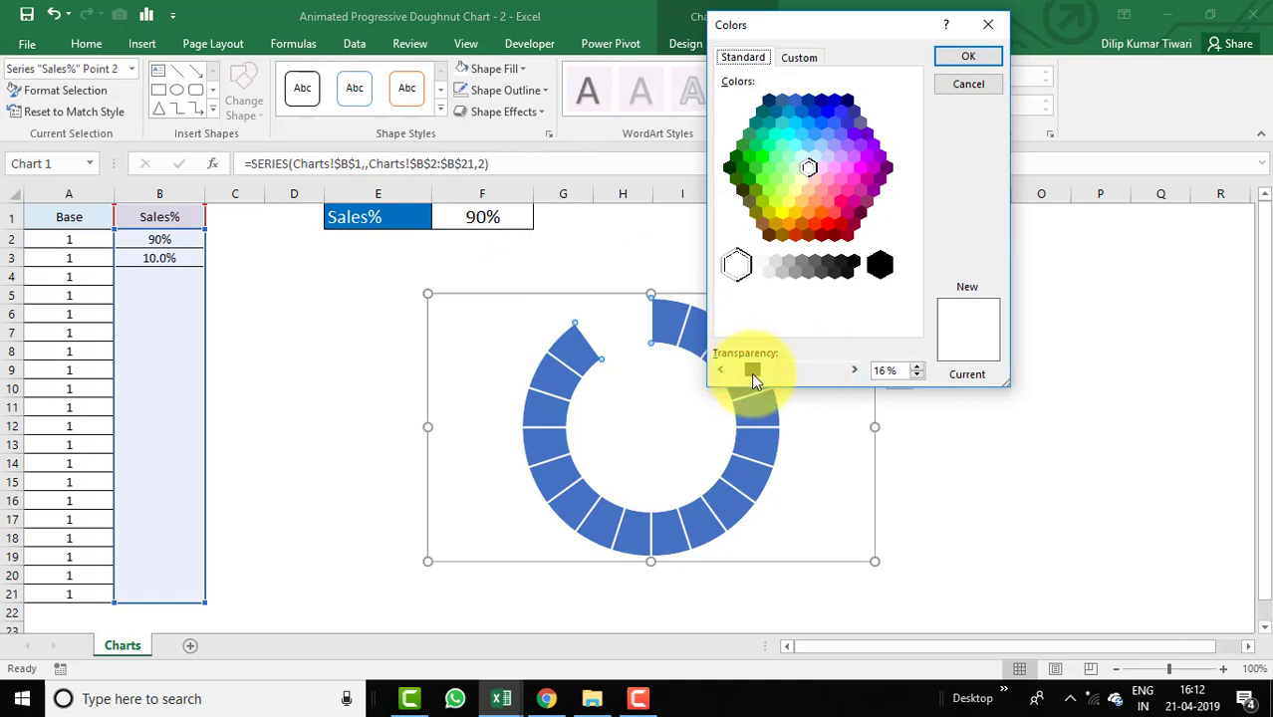
pyautogui.click(916, 375)
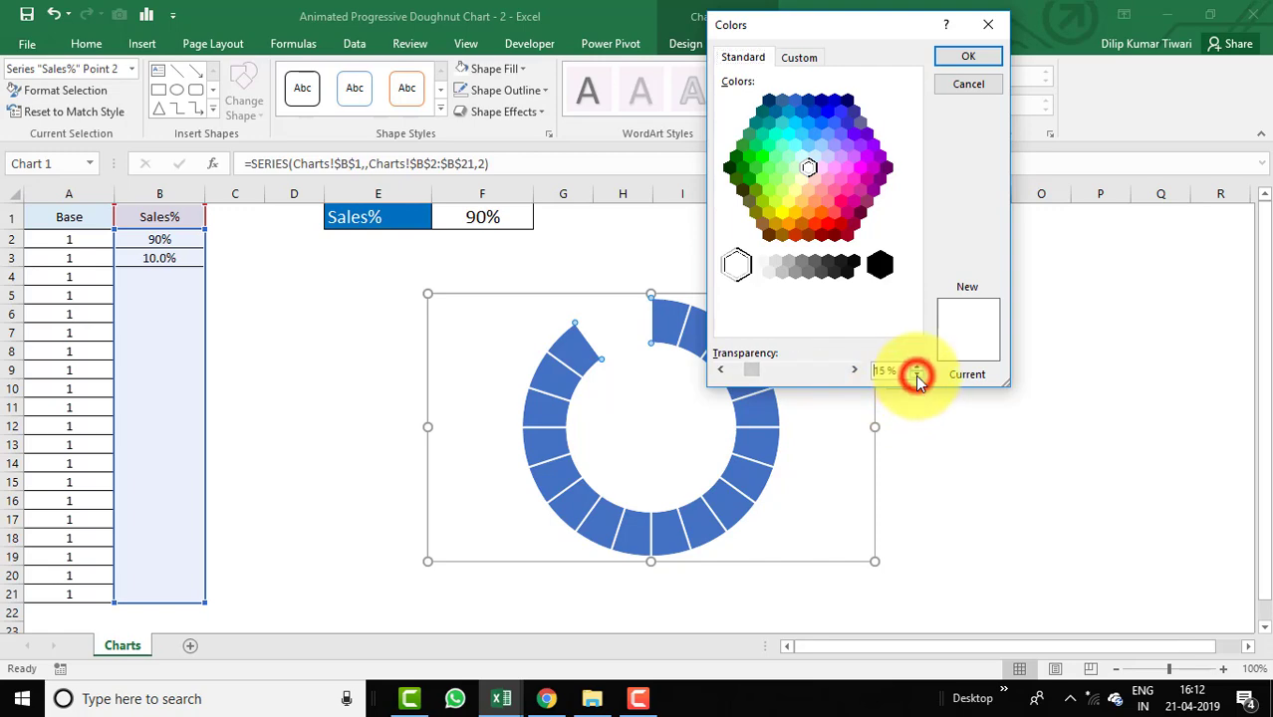
pyautogui.click(985, 61)
pyautogui.click(1014, 329)
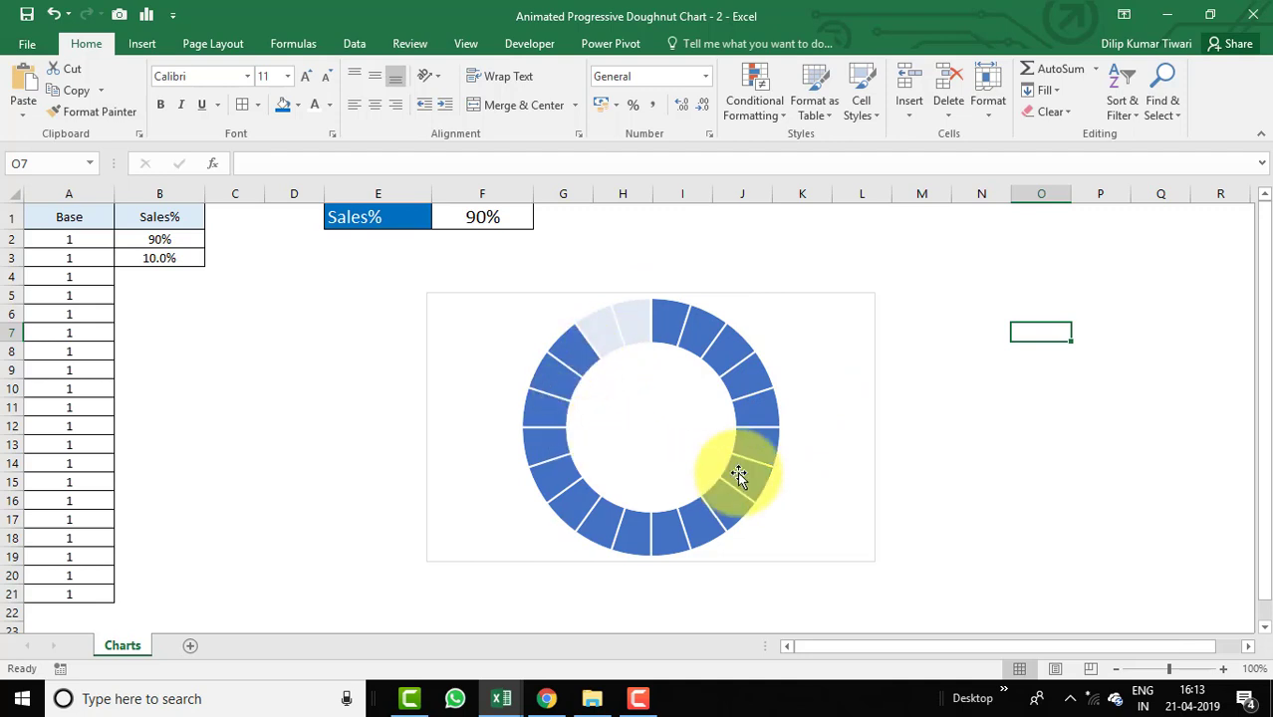
# Insert a text box inside the centre of the doughnut chart.
pyautogui.moveTo(680, 341)
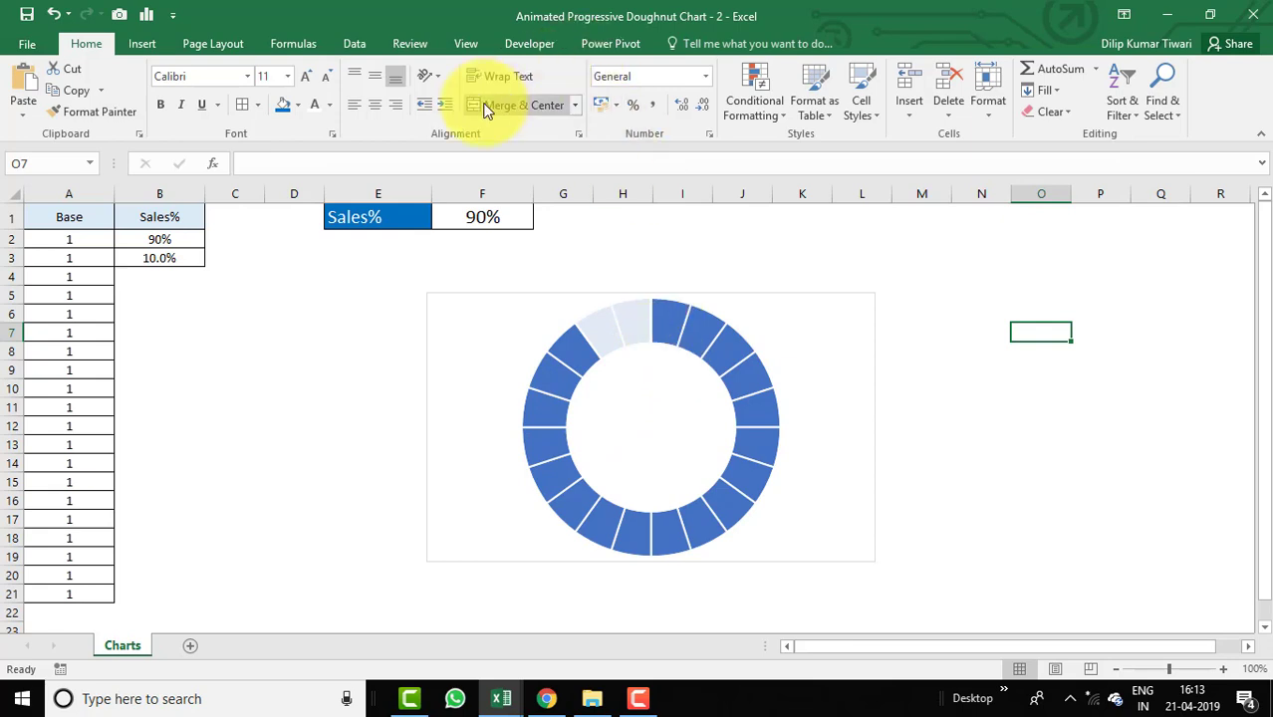
pyautogui.click(144, 43)
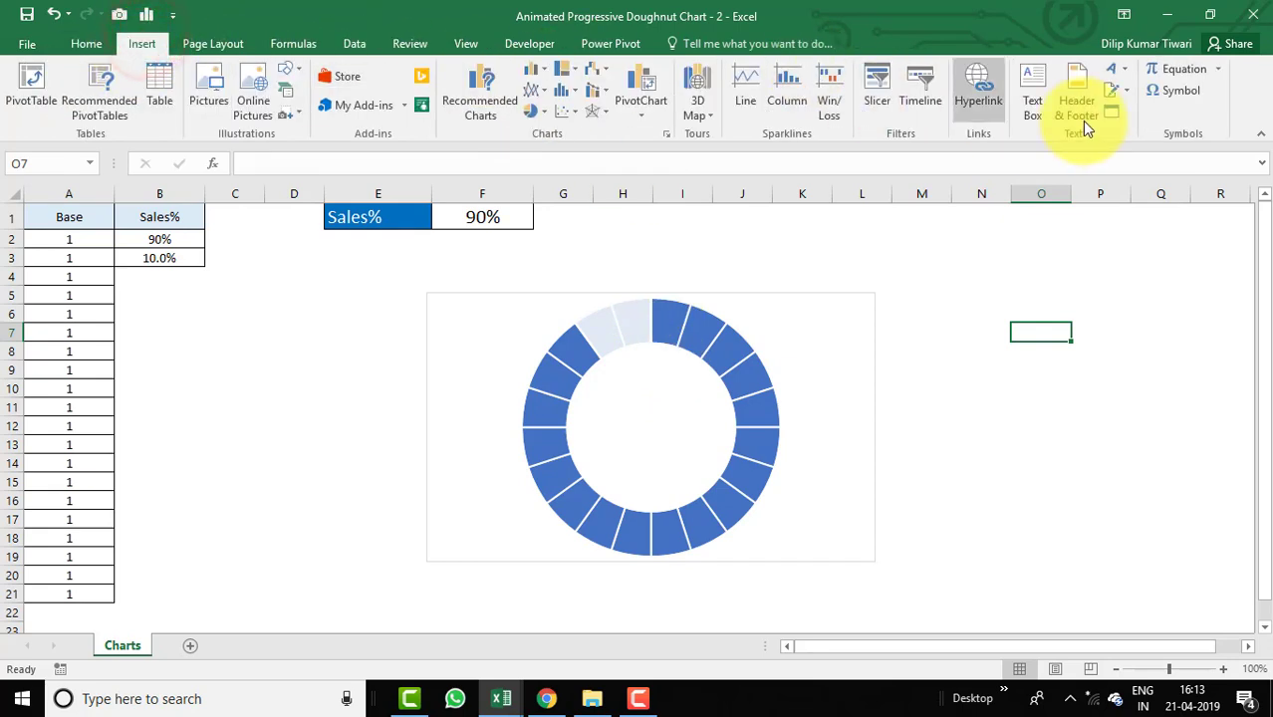
pyautogui.click(1034, 89)
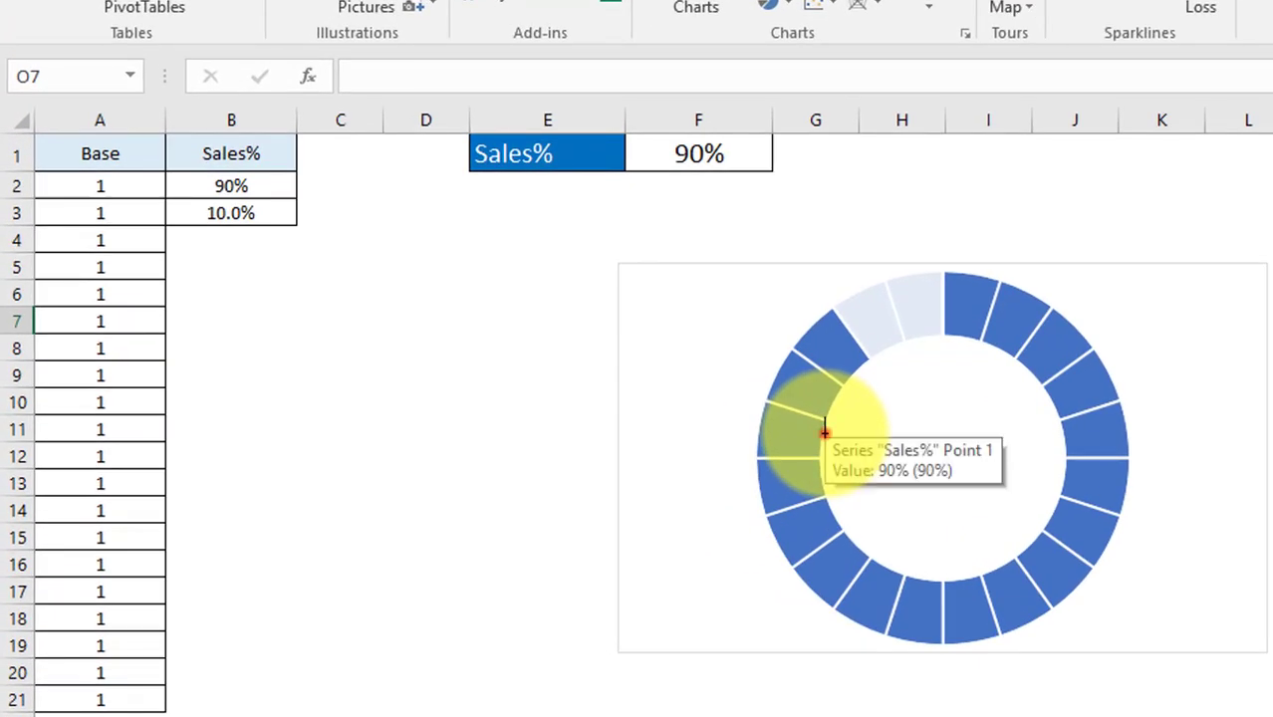
pyautogui.moveTo(625, 417); pyautogui.dragTo(806, 462)
pyautogui.moveTo(1061, 495); pyautogui.dragTo(1062, 491)
pyautogui.click(975, 430)
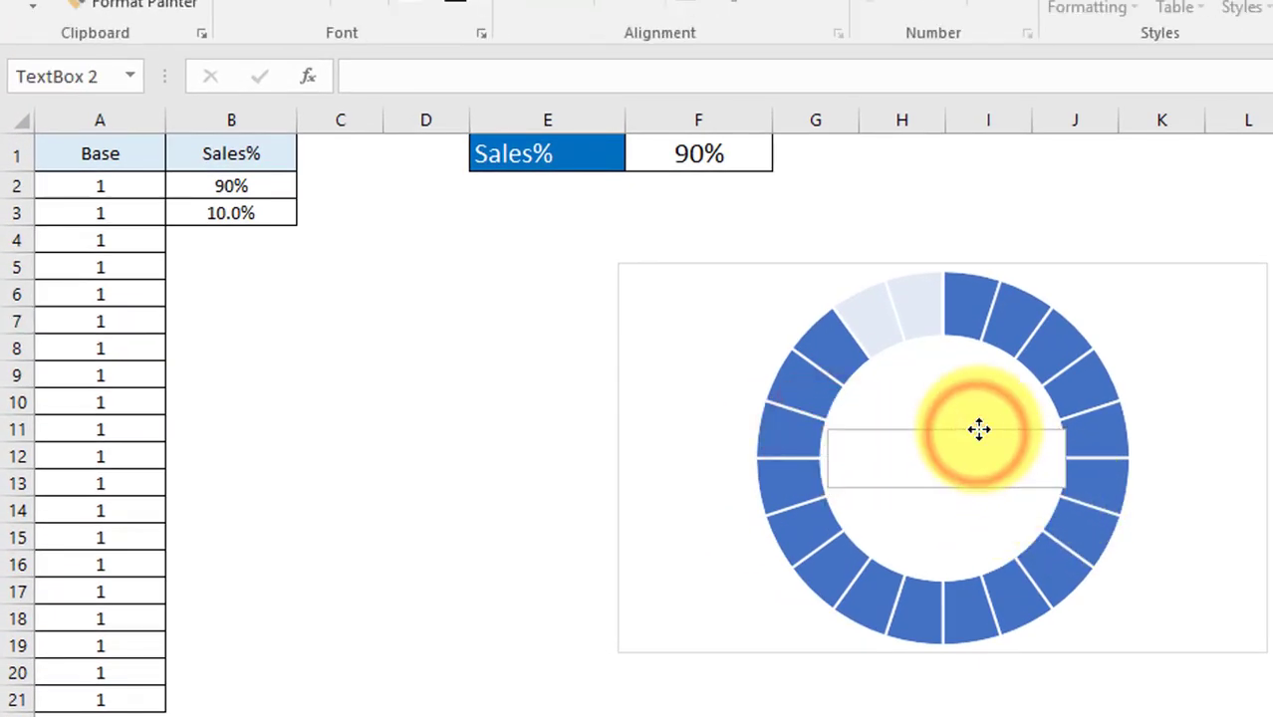
pyautogui.click(957, 486)
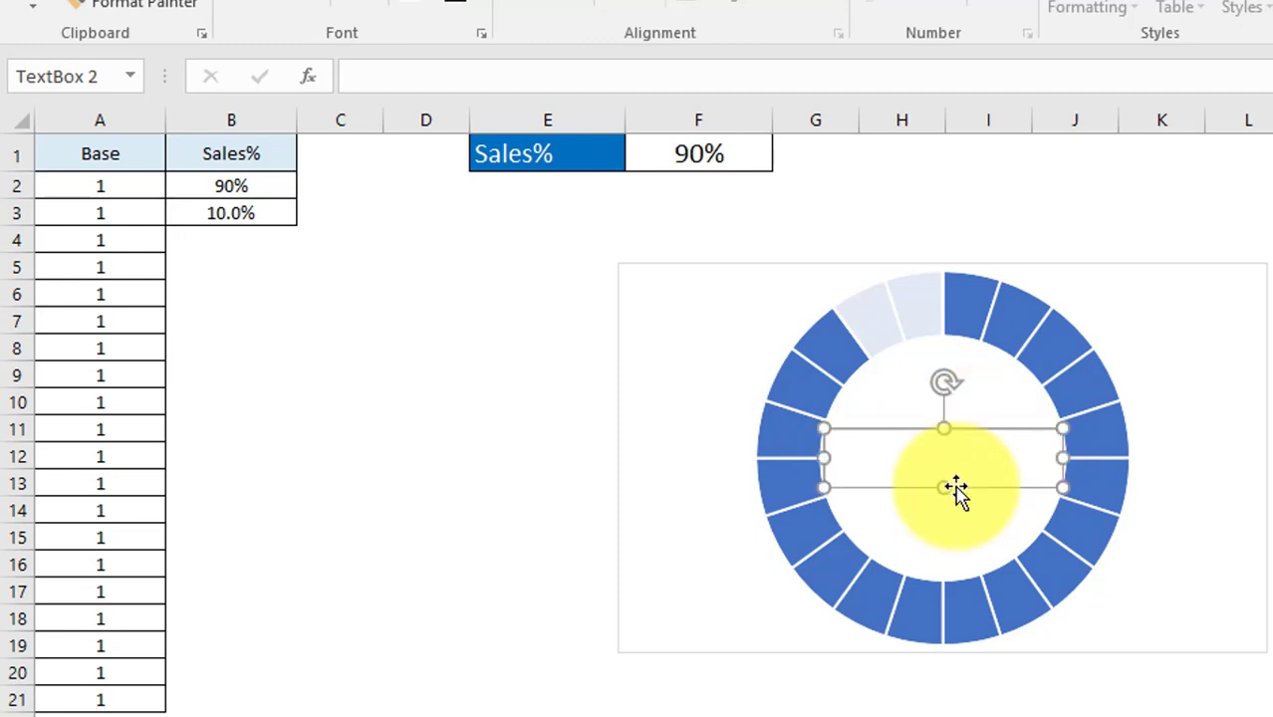
# Link the text box to cell B2 with the formula =$B$2.
pyautogui.click(445, 71)
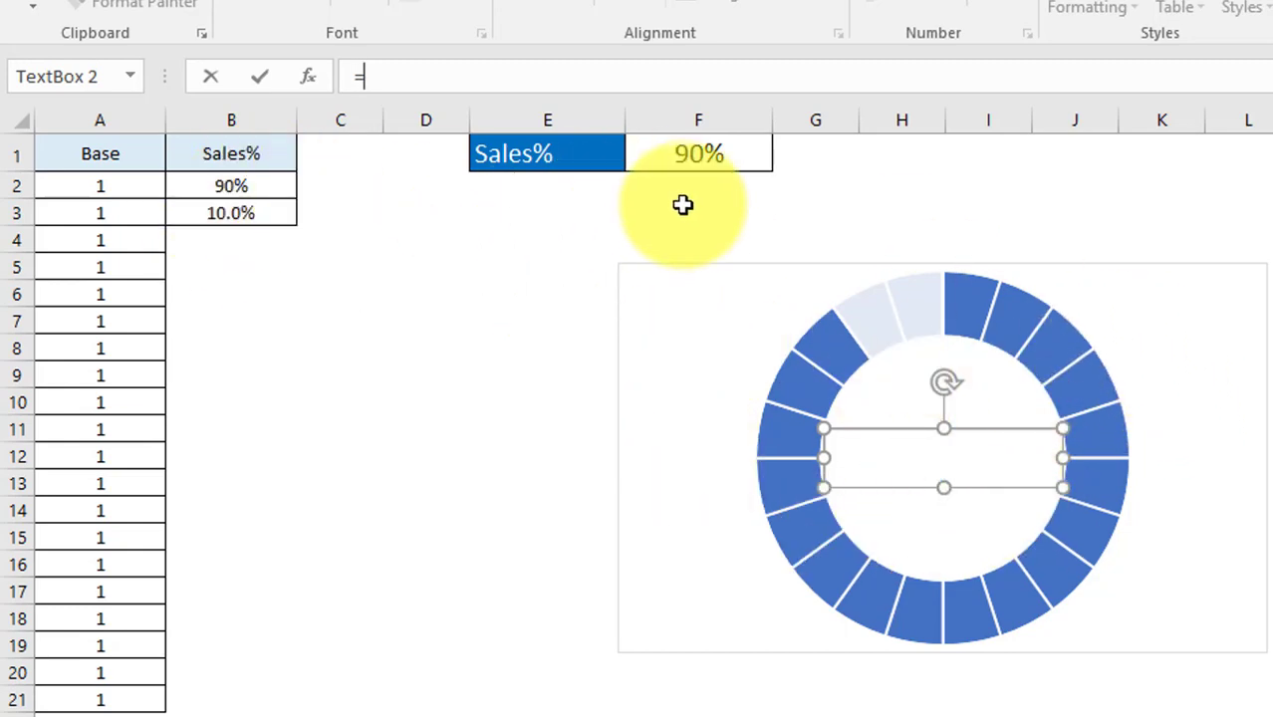
pyautogui.click(223, 186)
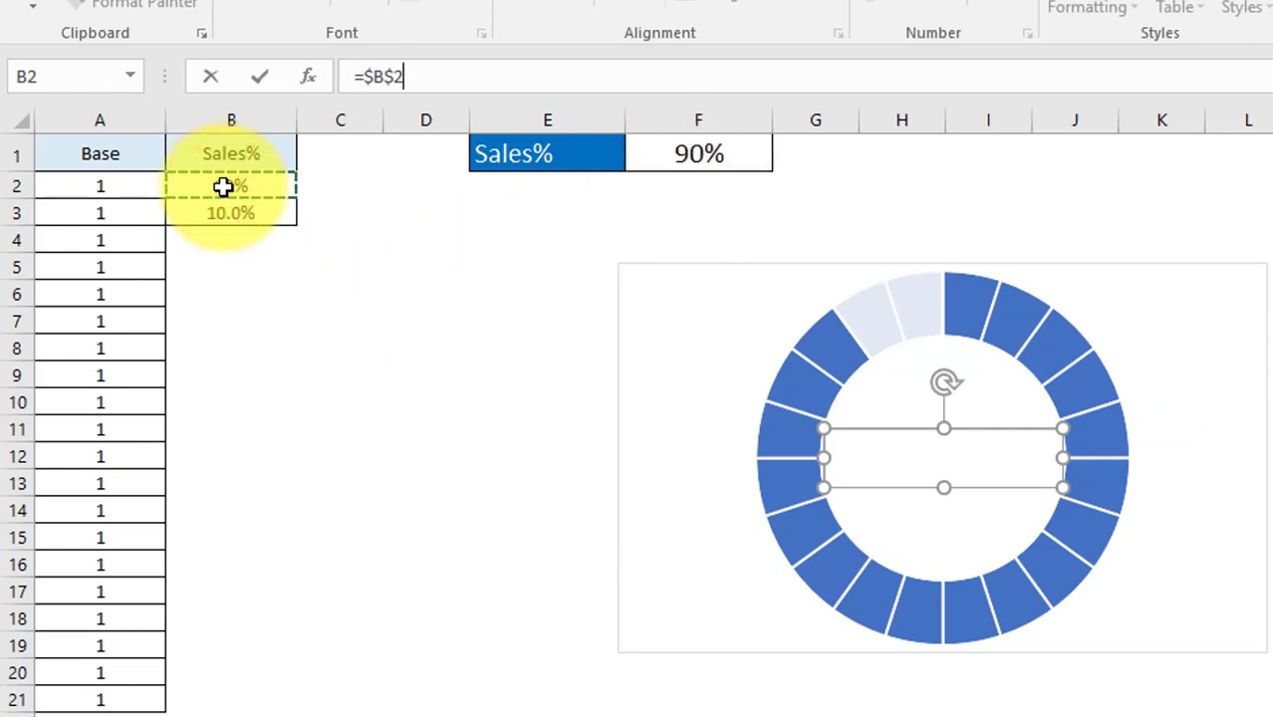
pyautogui.press('Return')
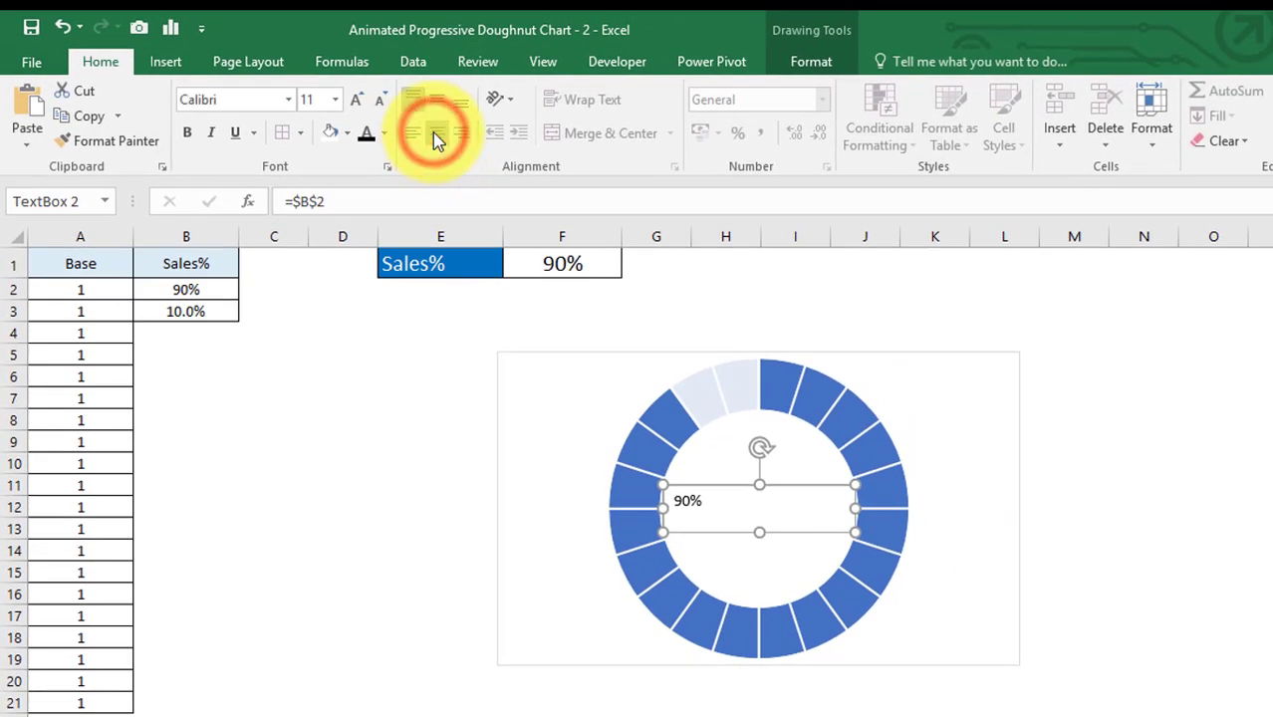
# Centre the text box's contents vertically and horizontally and format them in Cambria 32 pt.
pyautogui.click(439, 105)
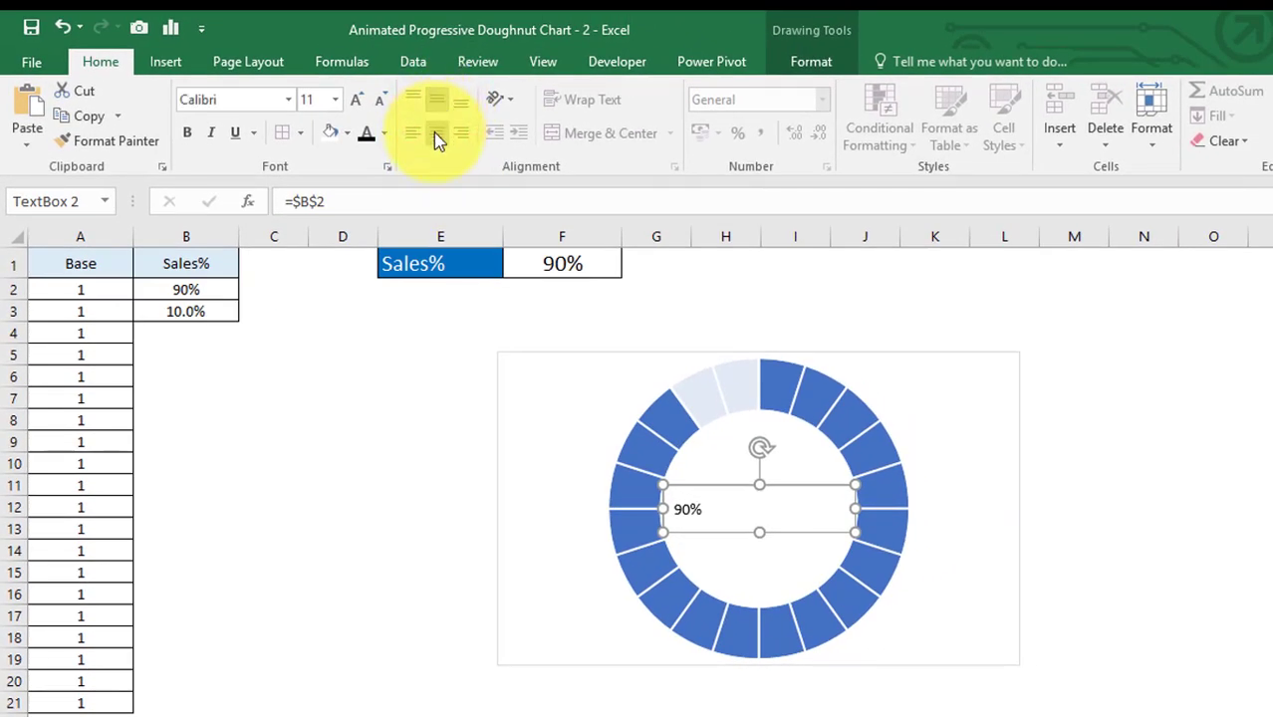
pyautogui.click(435, 134)
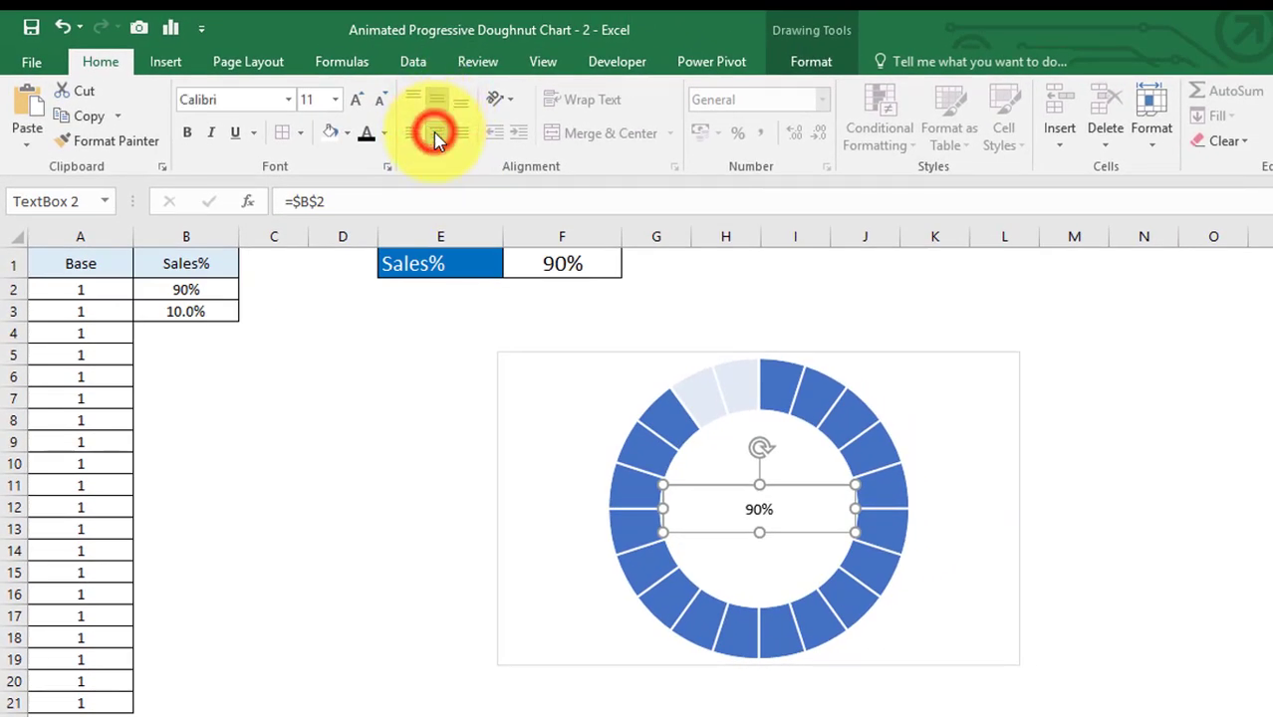
pyautogui.click(256, 105)
pyautogui.write('Cam')
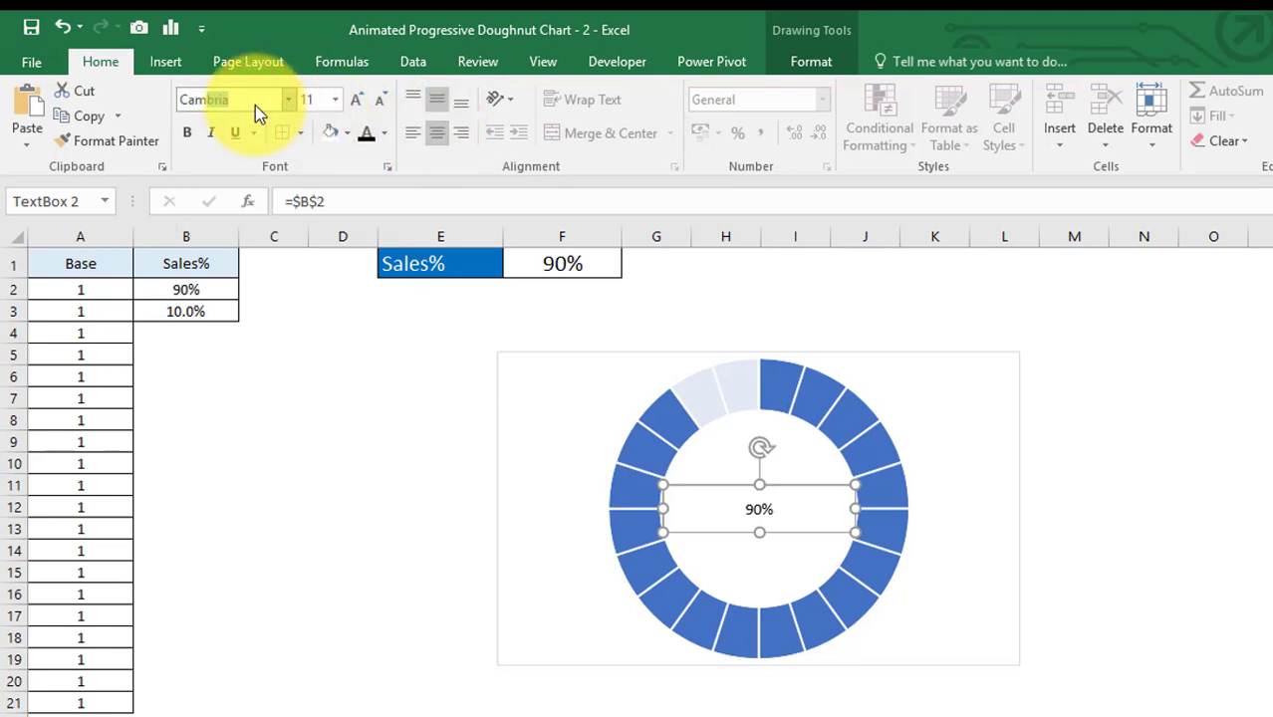
pyautogui.press('Tab')
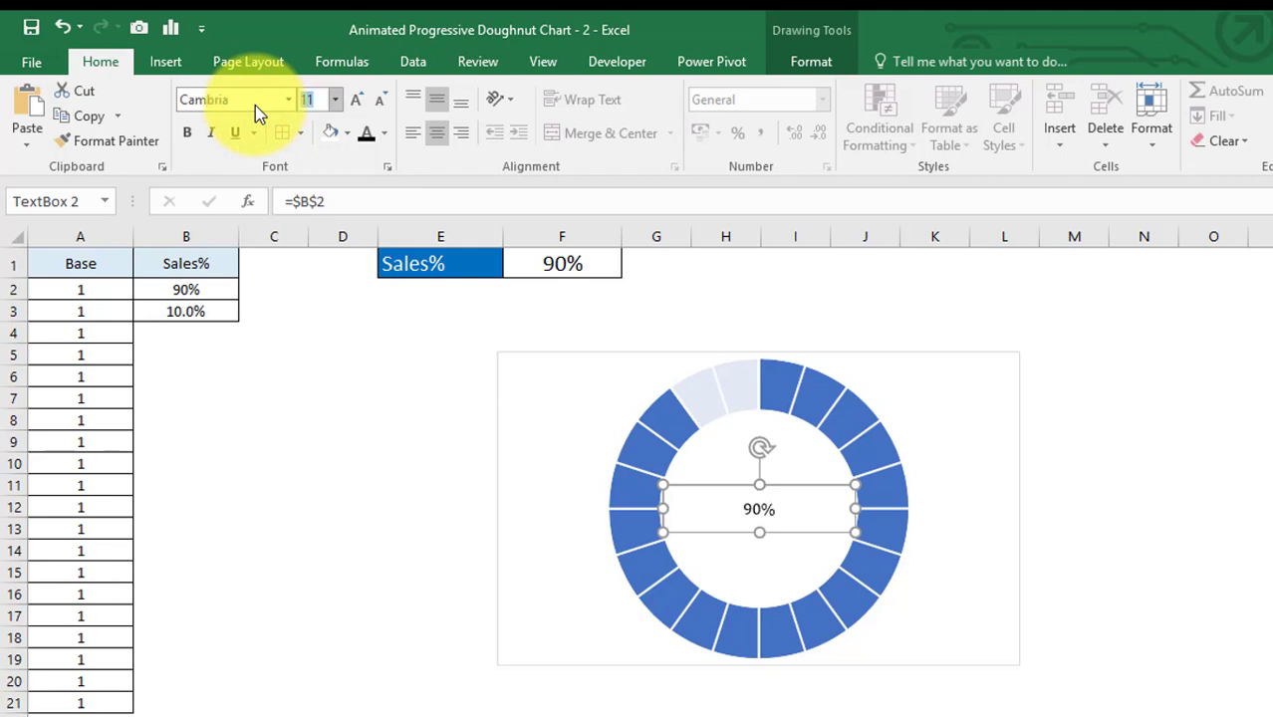
pyautogui.write('32')
pyautogui.press('Return')
pyautogui.click(765, 311)
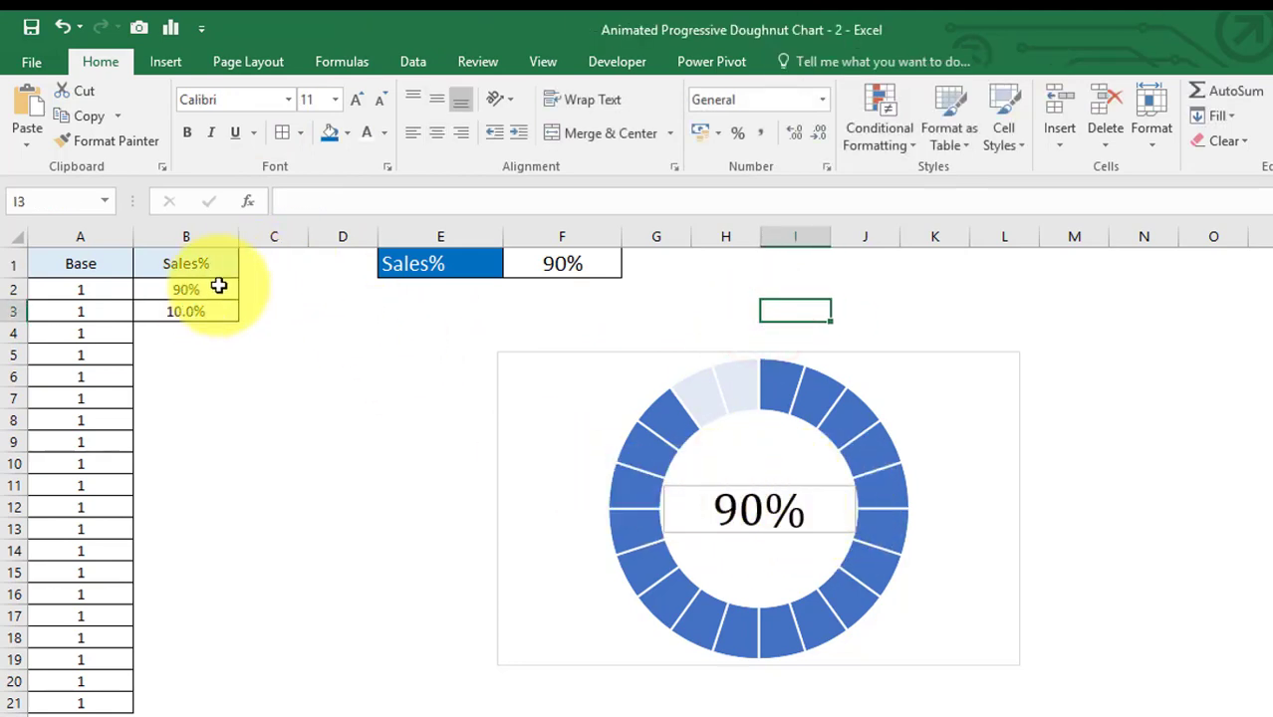
# Name the text box Label.
pyautogui.click(815, 485)
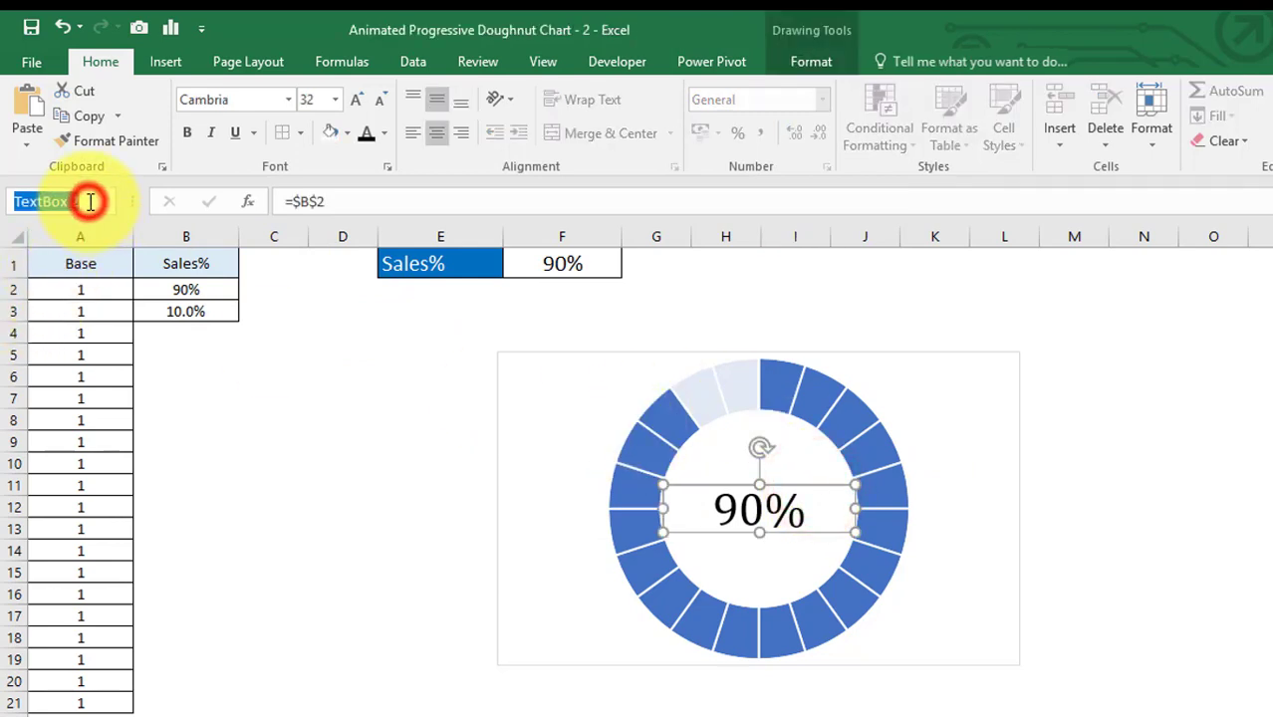
pyautogui.write('Label')
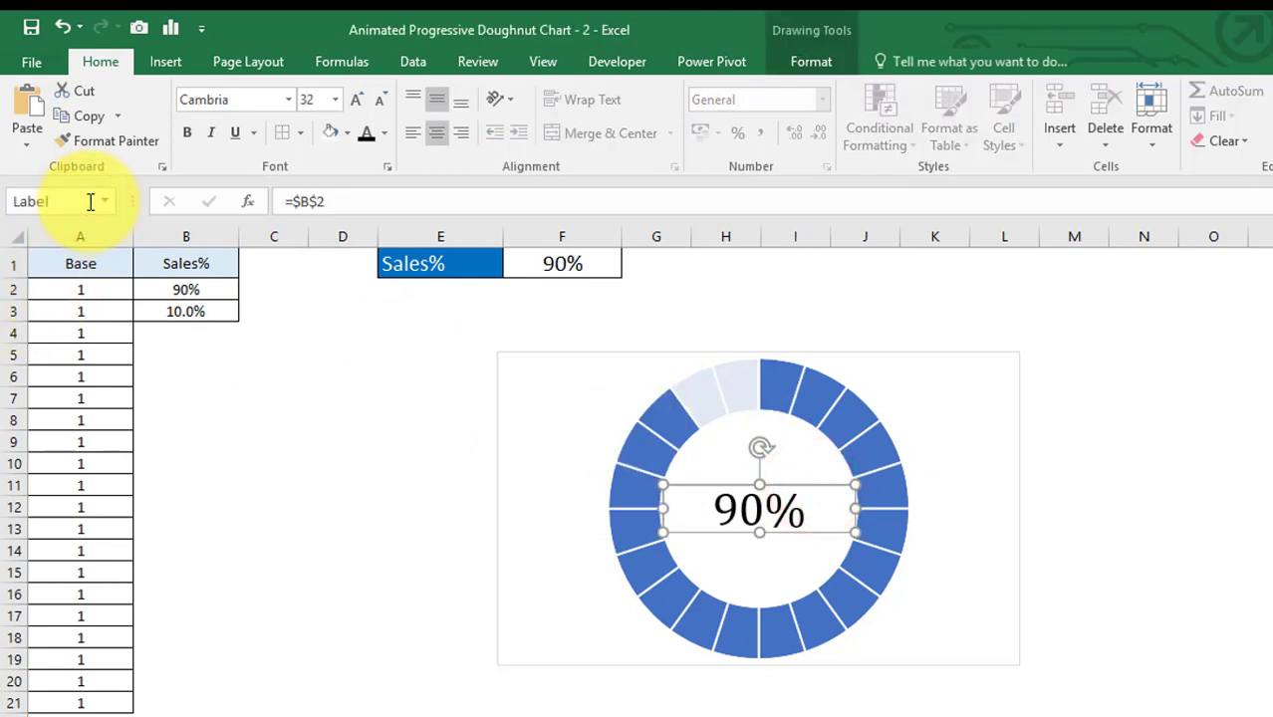
pyautogui.press('Return')
pyautogui.click(313, 408)
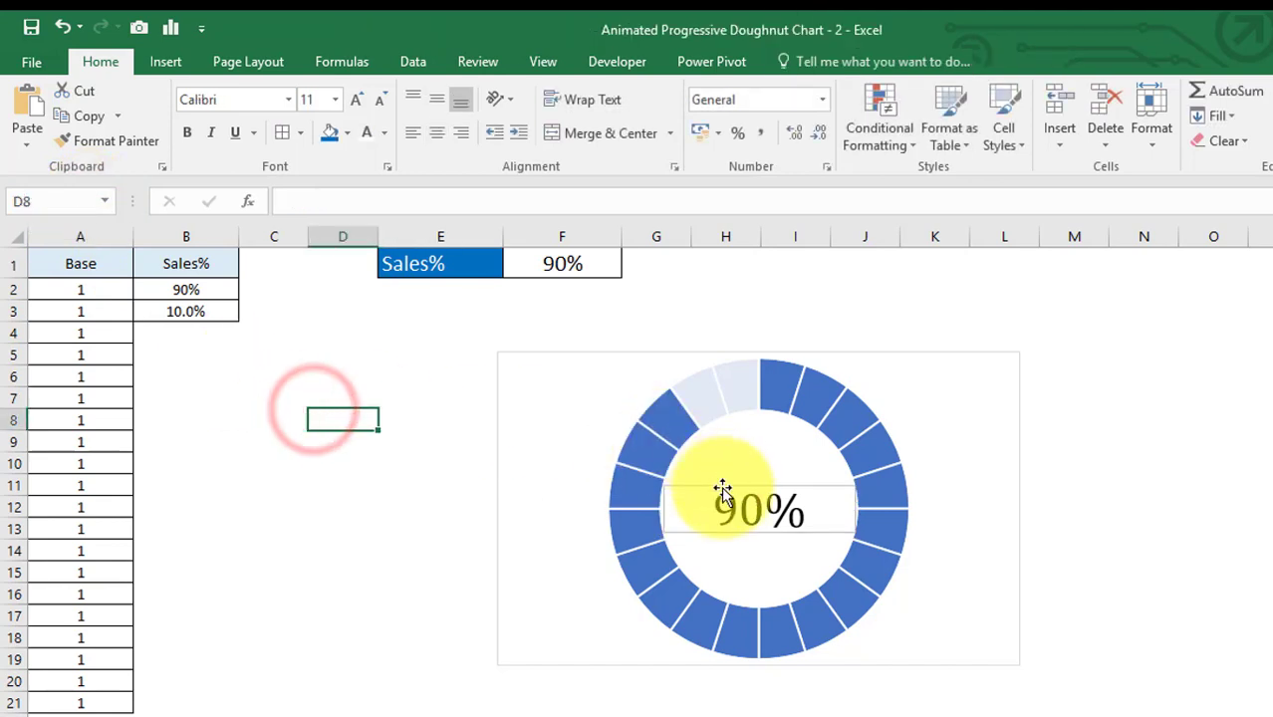
# Remove the outline from the Label text box.
pyautogui.click(722, 488)
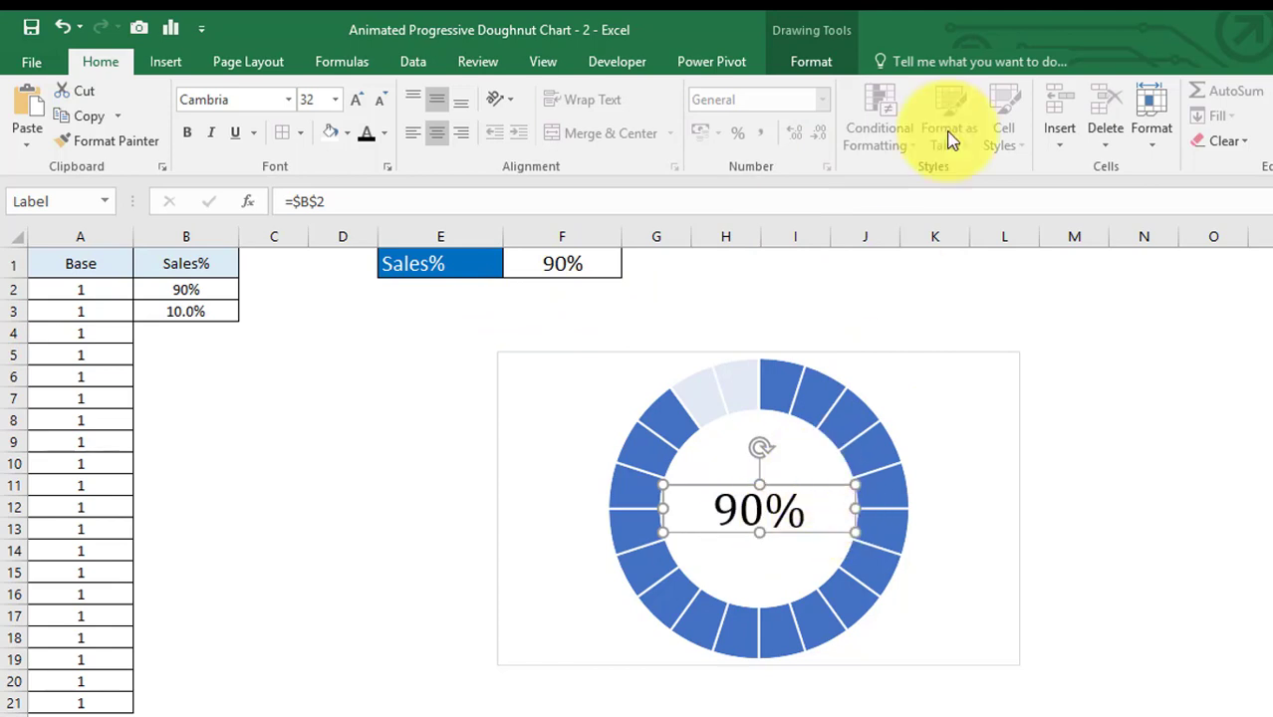
pyautogui.click(824, 66)
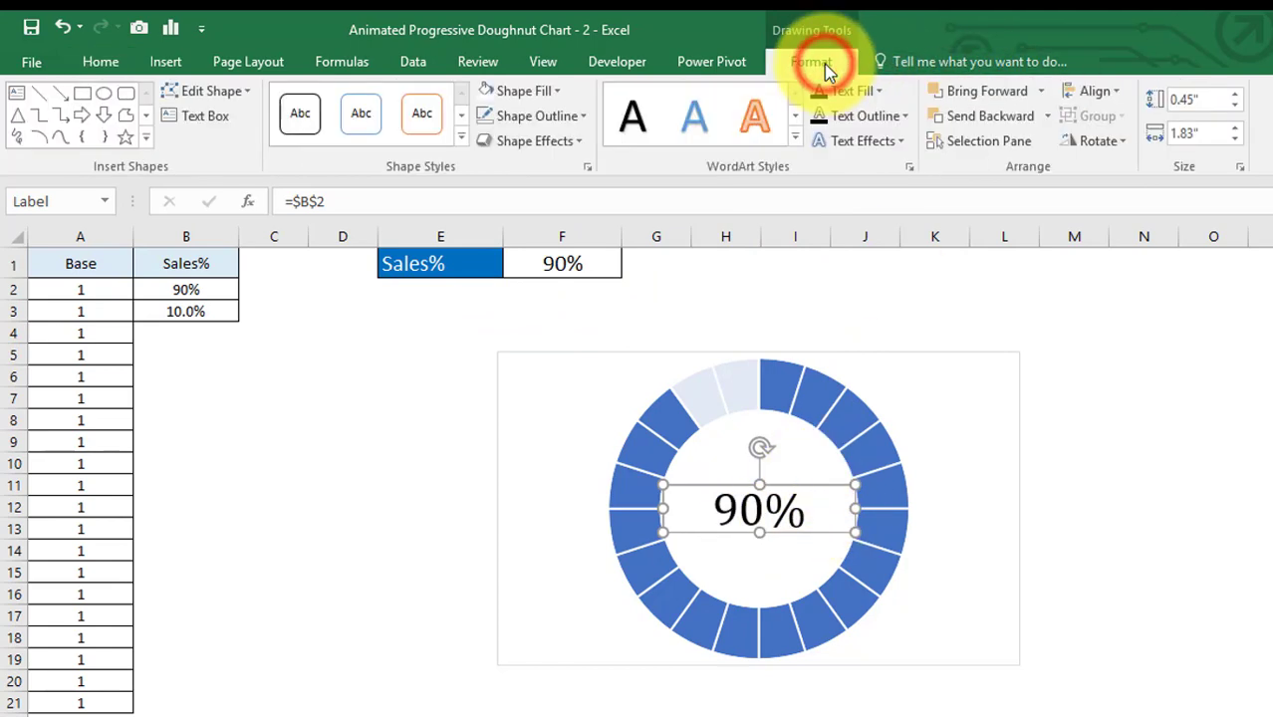
pyautogui.click(583, 118)
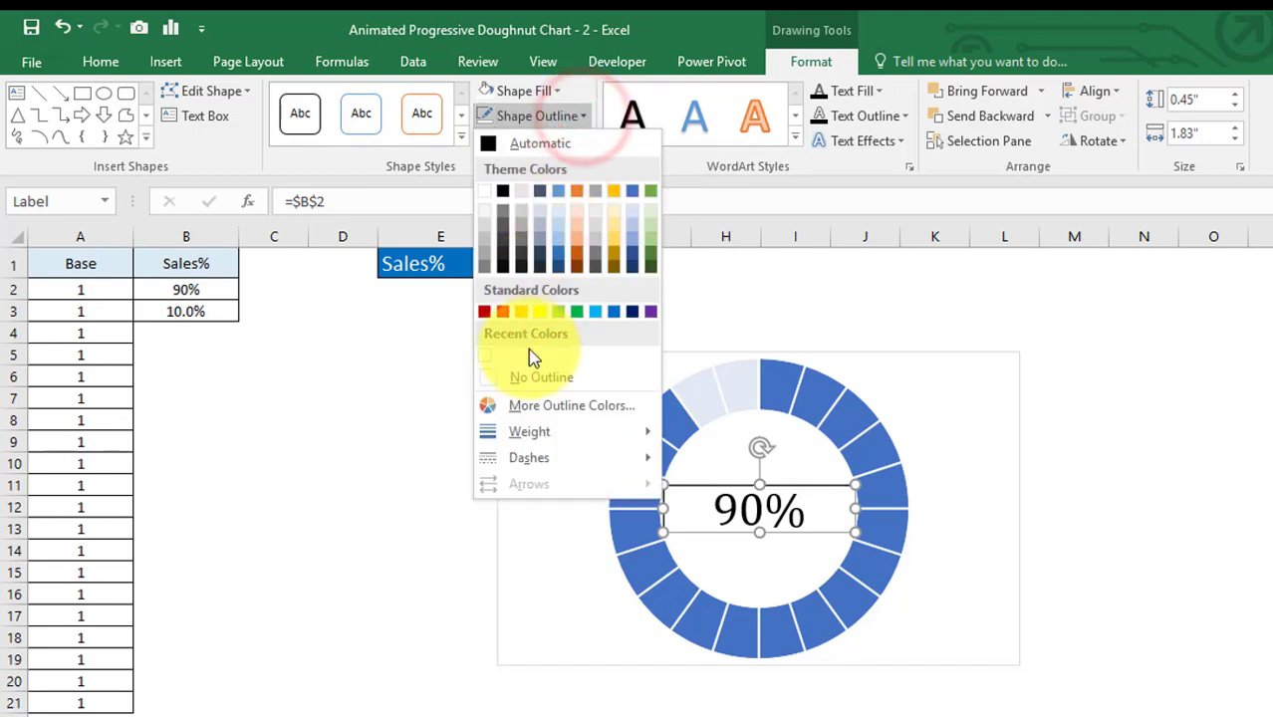
pyautogui.click(527, 378)
pyautogui.click(441, 370)
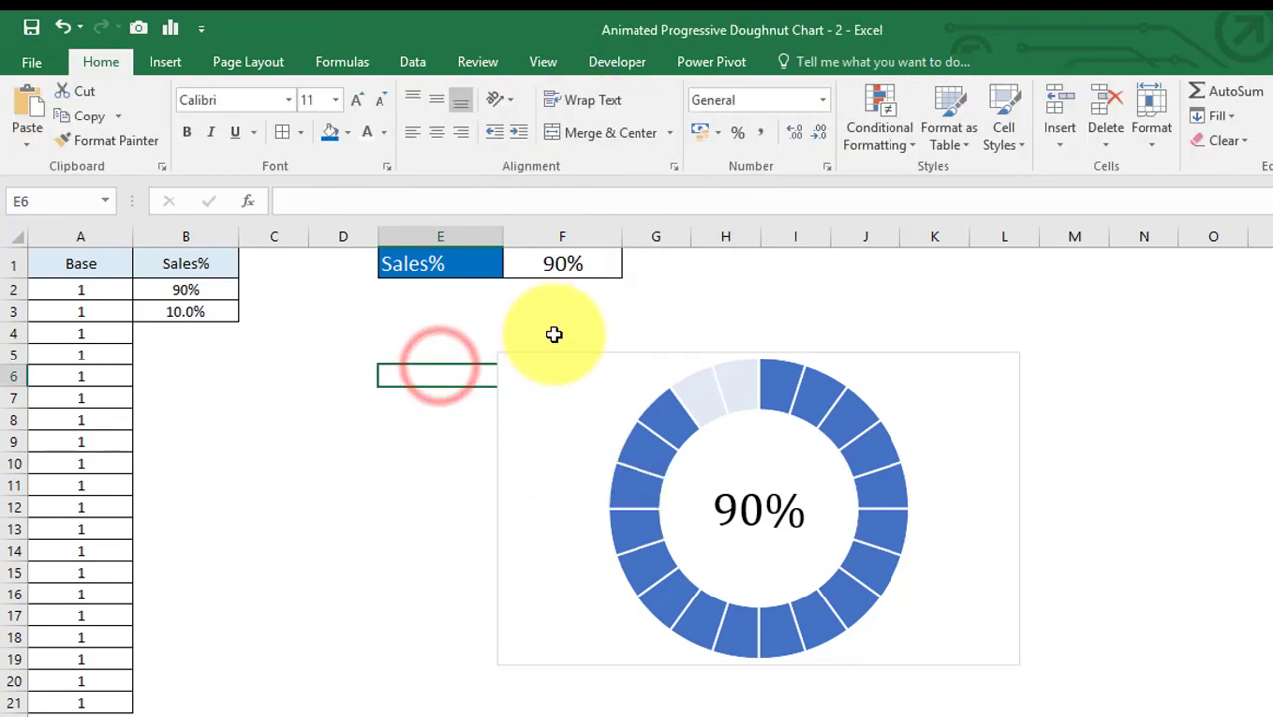
# Remove the outline from the chart area.
pyautogui.click(546, 351)
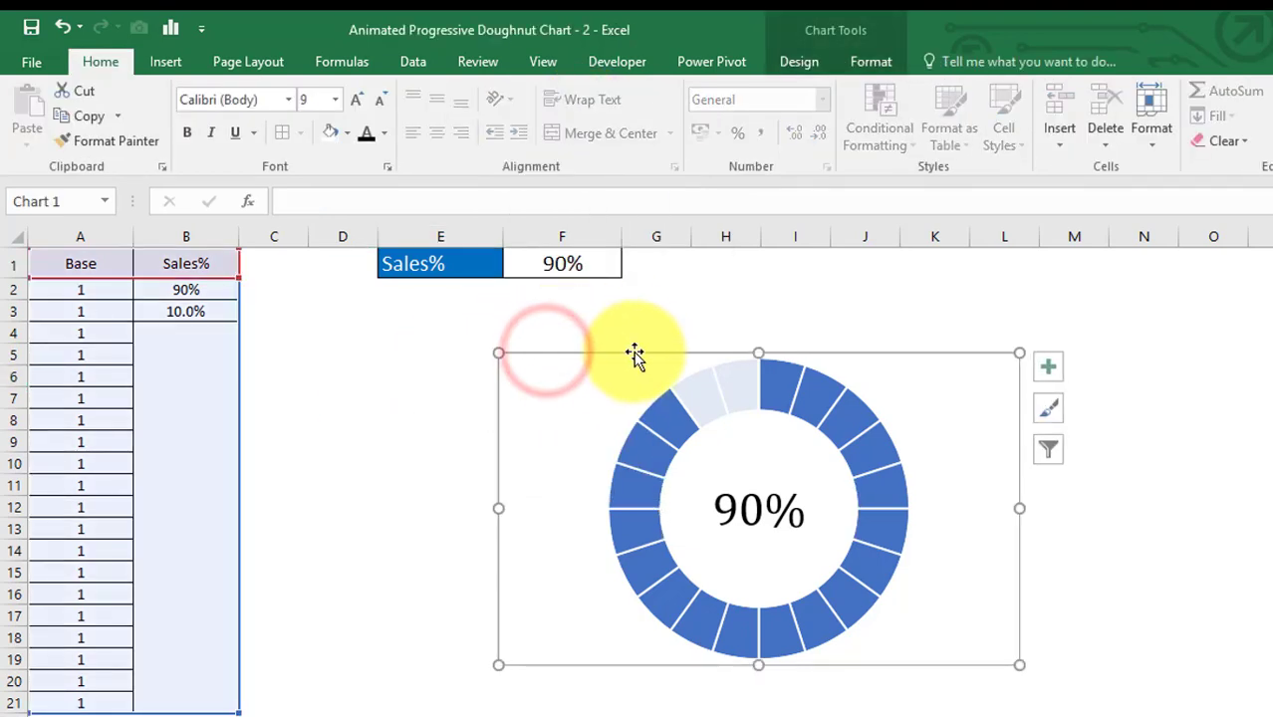
pyautogui.click(862, 65)
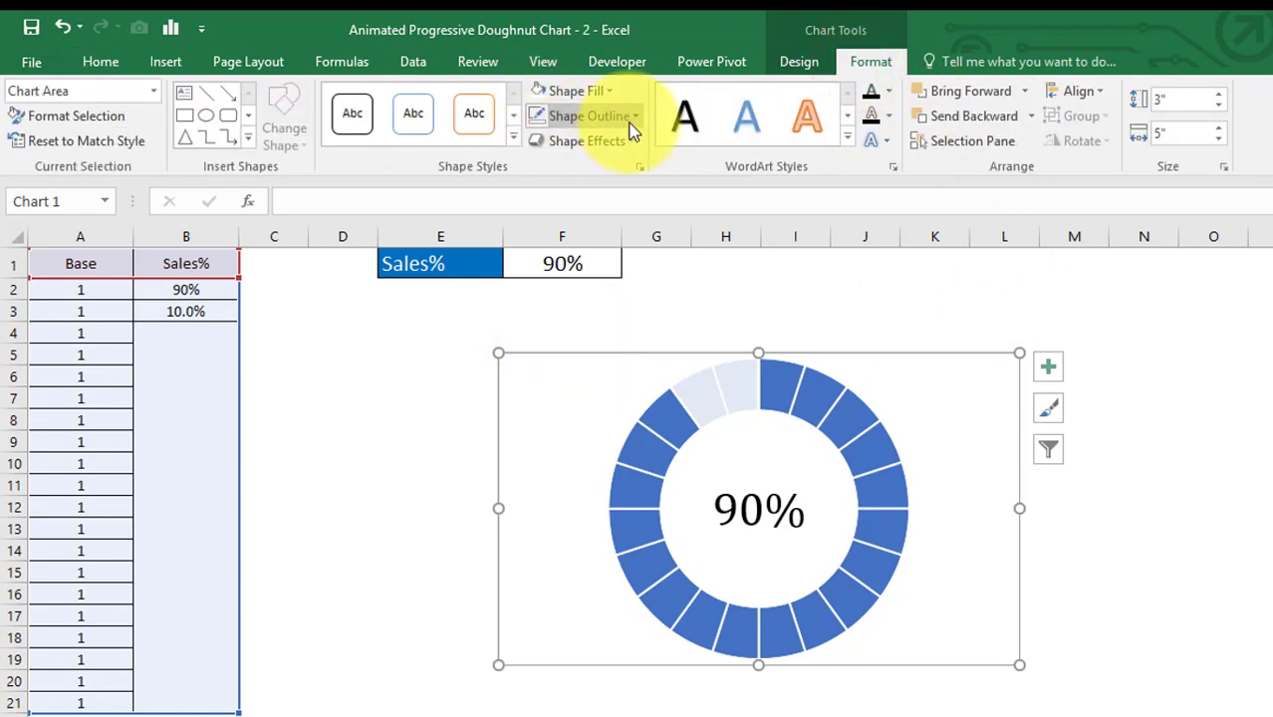
pyautogui.click(628, 117)
pyautogui.click(576, 374)
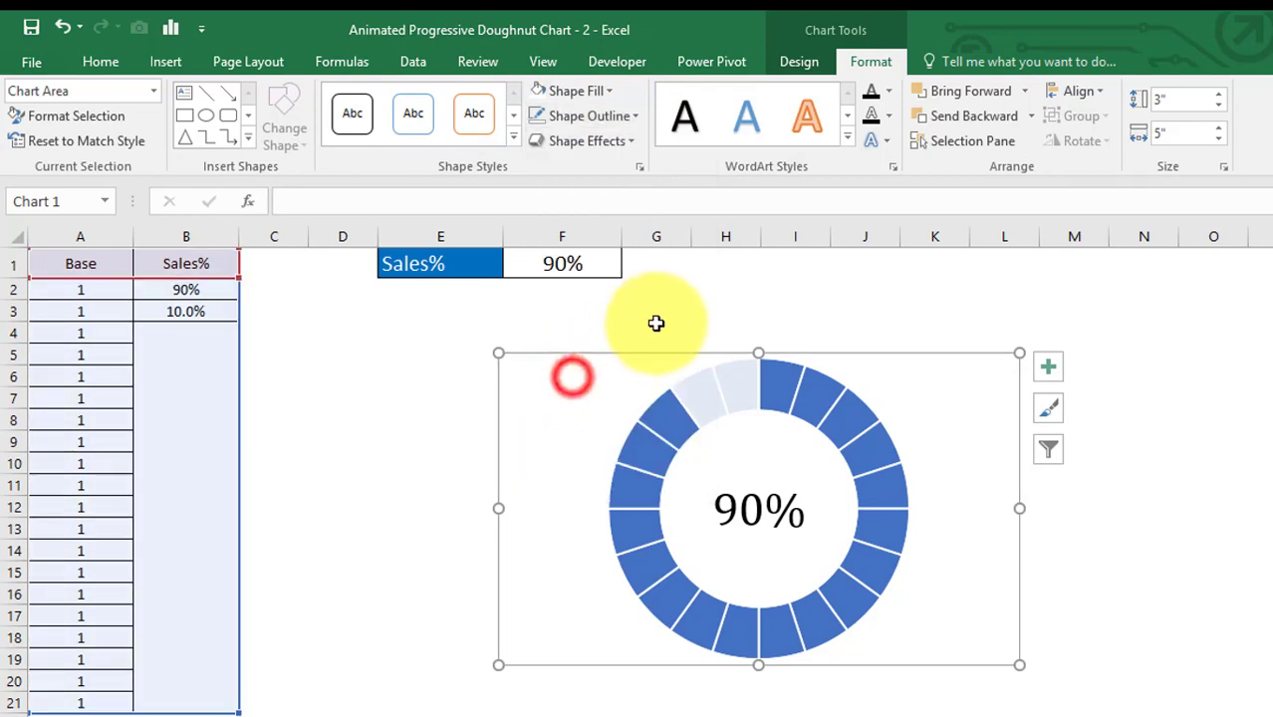
pyautogui.click(657, 318)
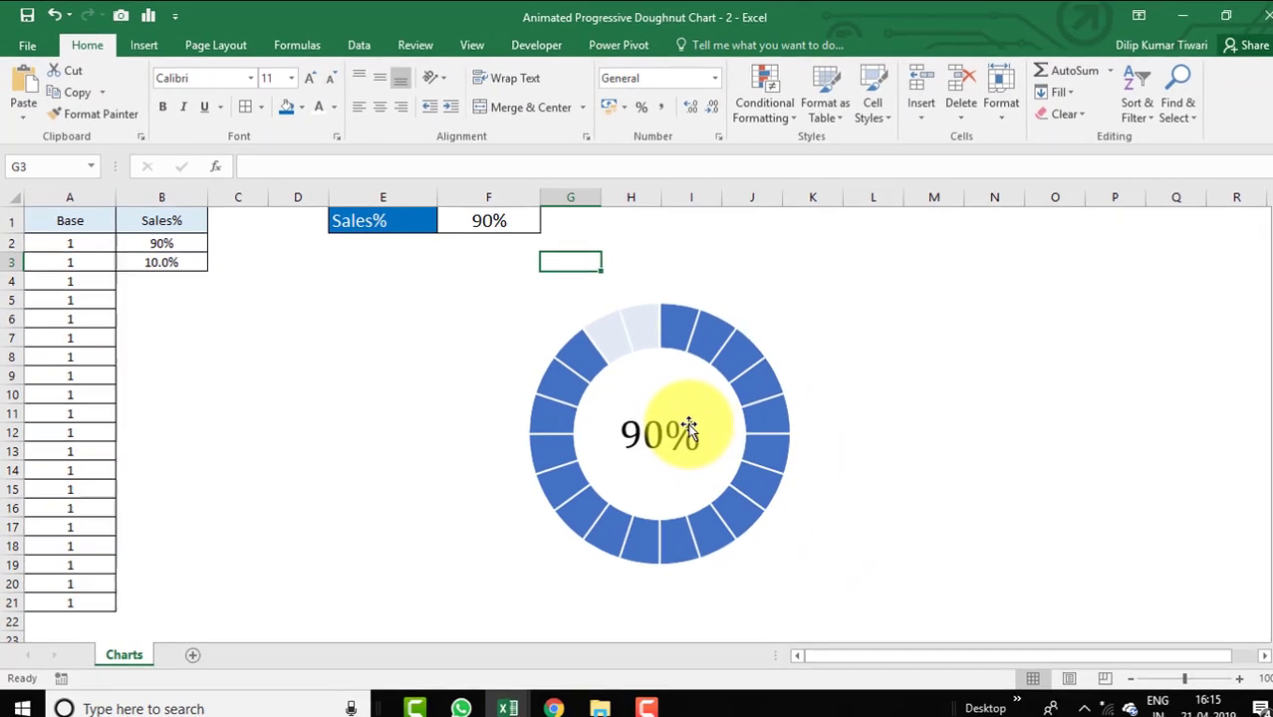
# Insert a text box below the doughnut chart containing the label Sales%.
pyautogui.hotkey('alt', 'Tab')
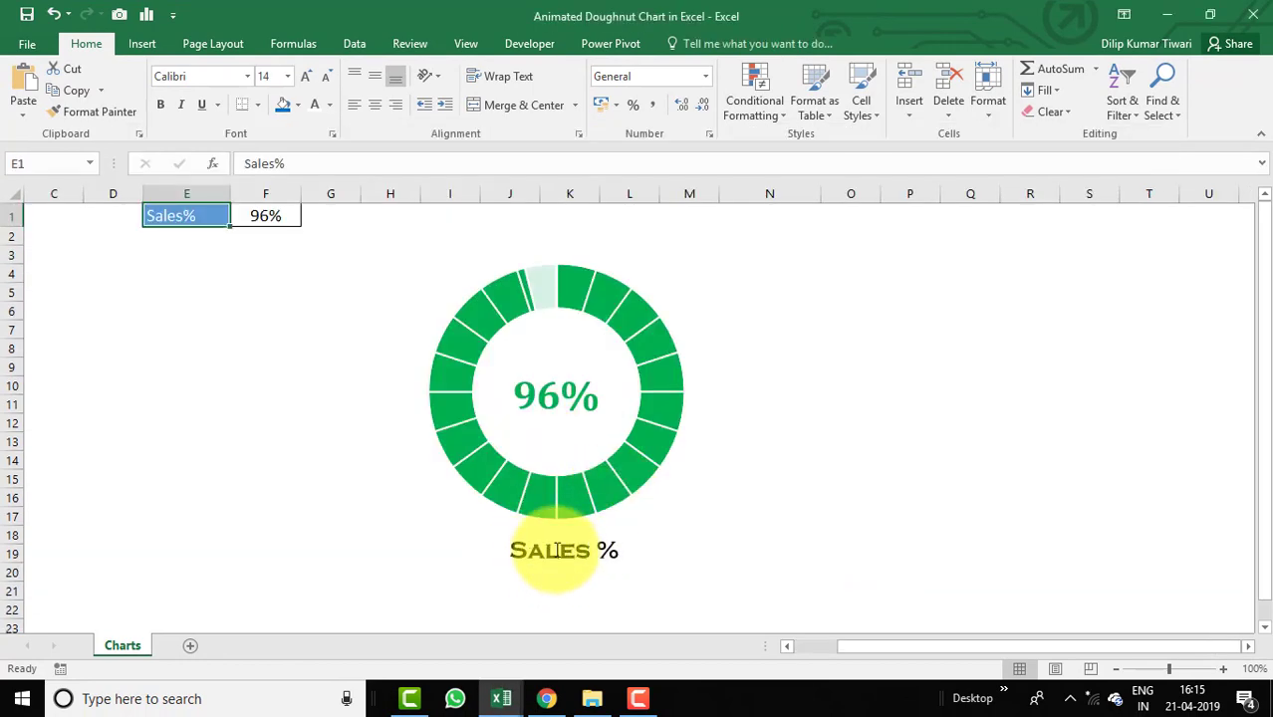
pyautogui.hotkey('alt', 'Tab')
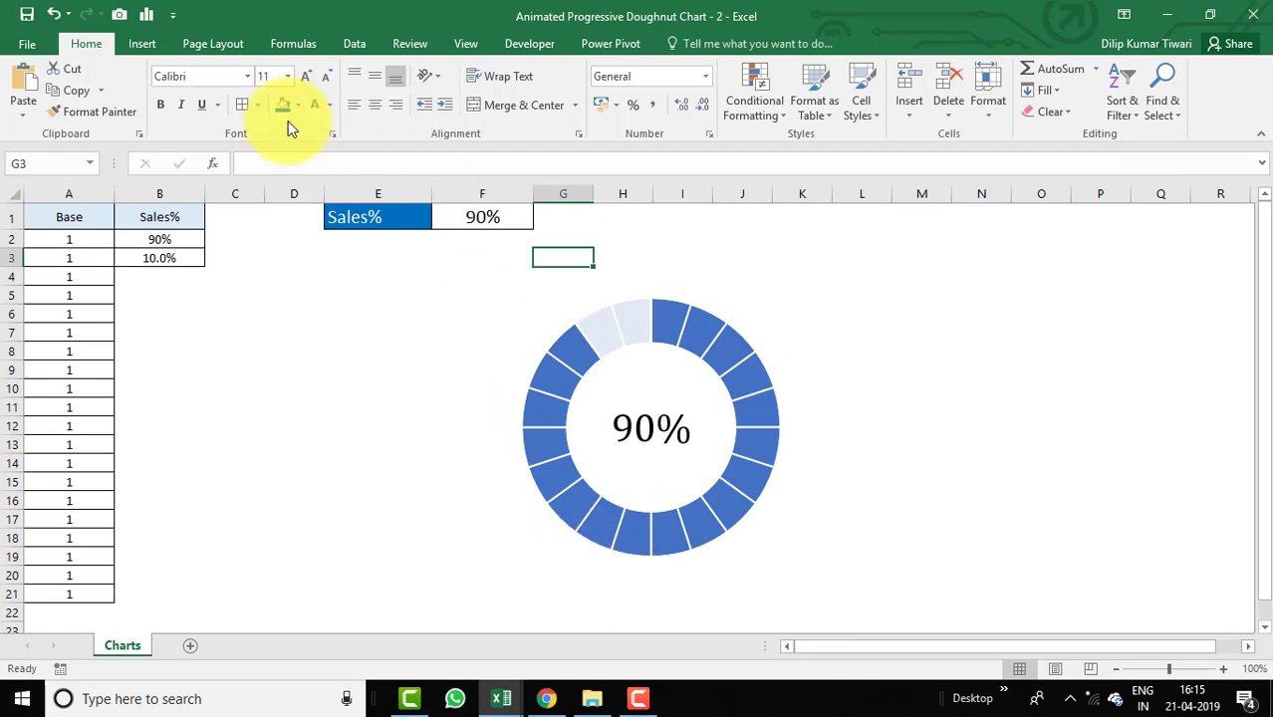
pyautogui.click(144, 44)
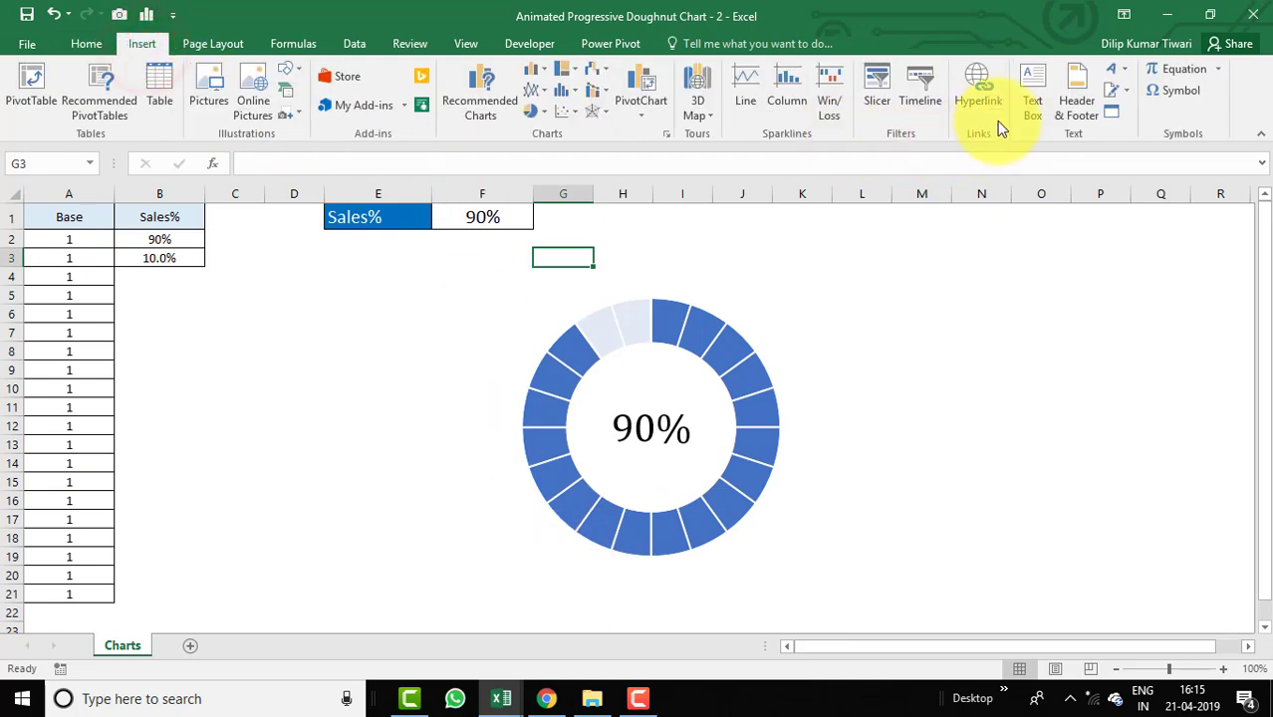
pyautogui.click(1033, 101)
pyautogui.click(558, 580)
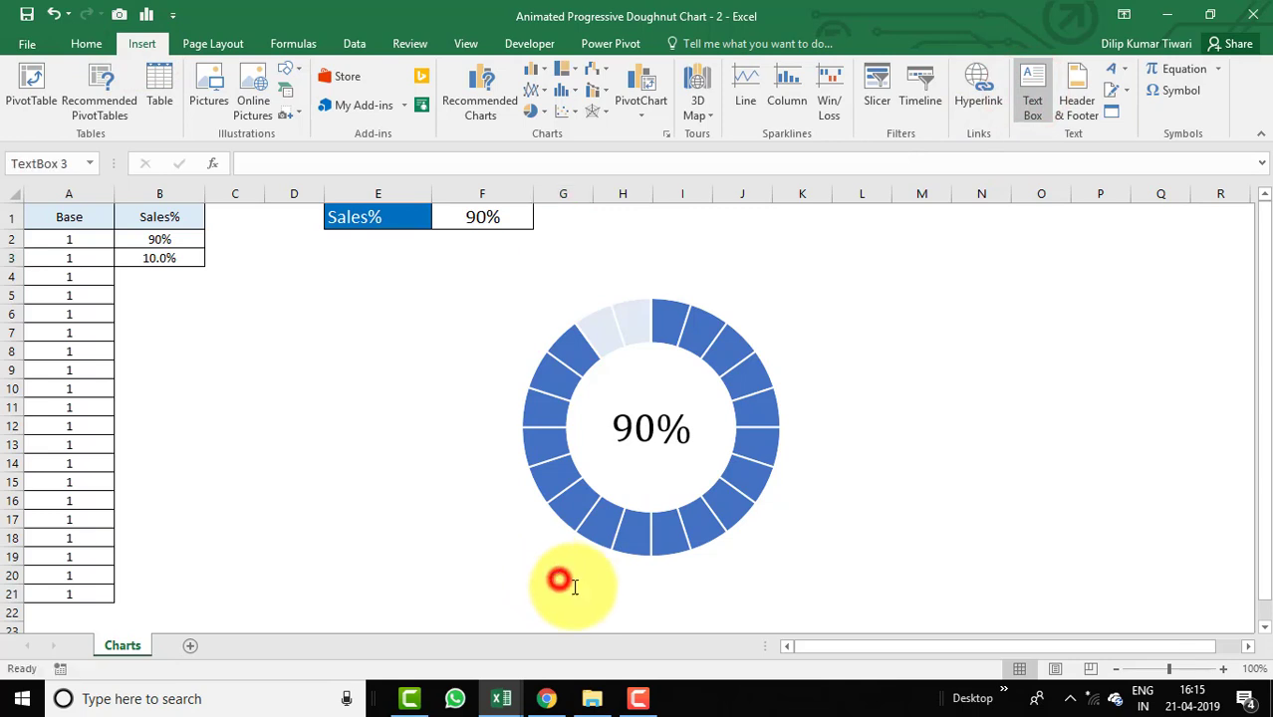
pyautogui.moveTo(681, 591)
pyautogui.mouseDown()
pyautogui.moveTo(709, 603)
pyautogui.moveTo(660, 578)
pyautogui.moveTo(674, 572)
pyautogui.mouseUp()
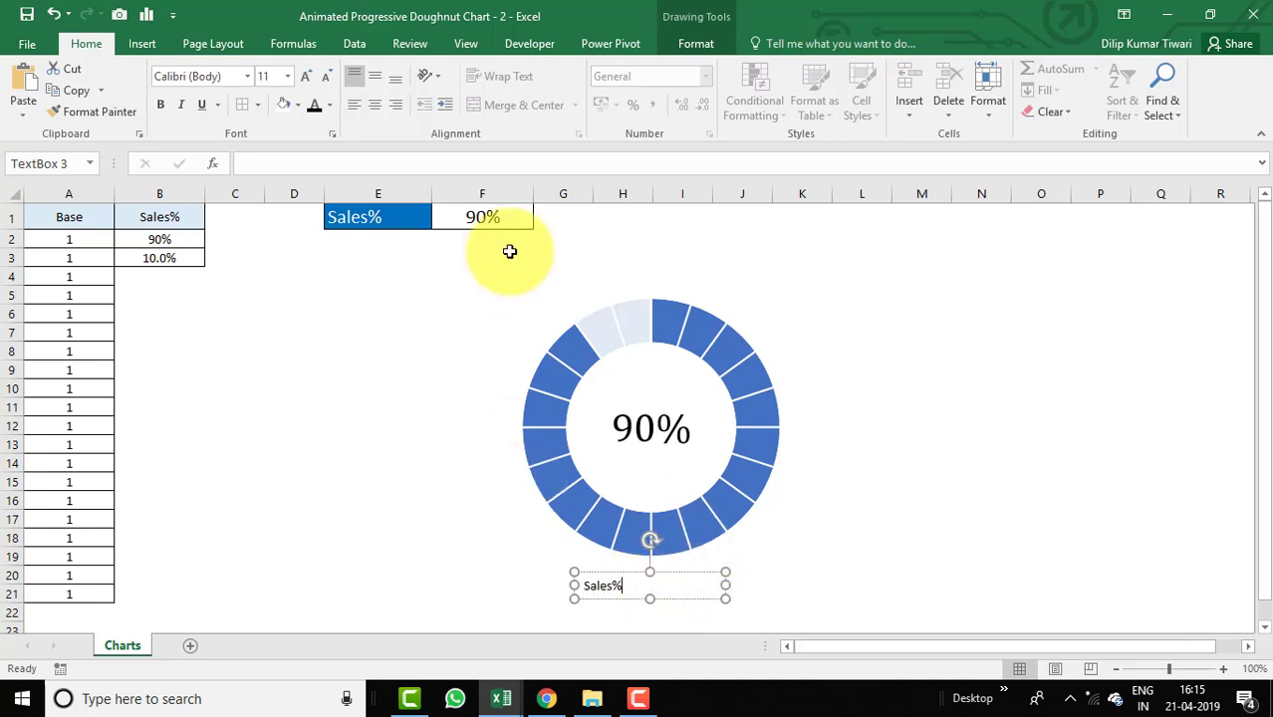
# Centre the text box's text horizontally and vertically and choose the Copperplate Gothic Bold font.
pyautogui.click(371, 113)
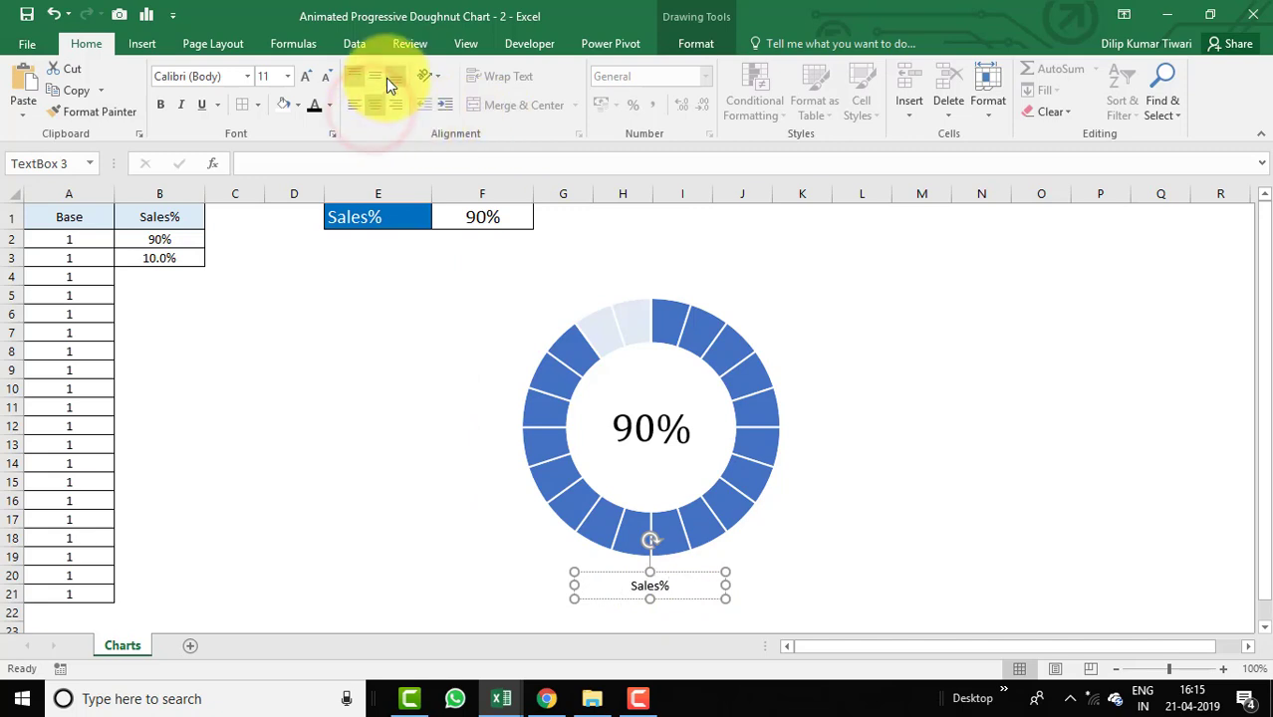
pyautogui.click(373, 77)
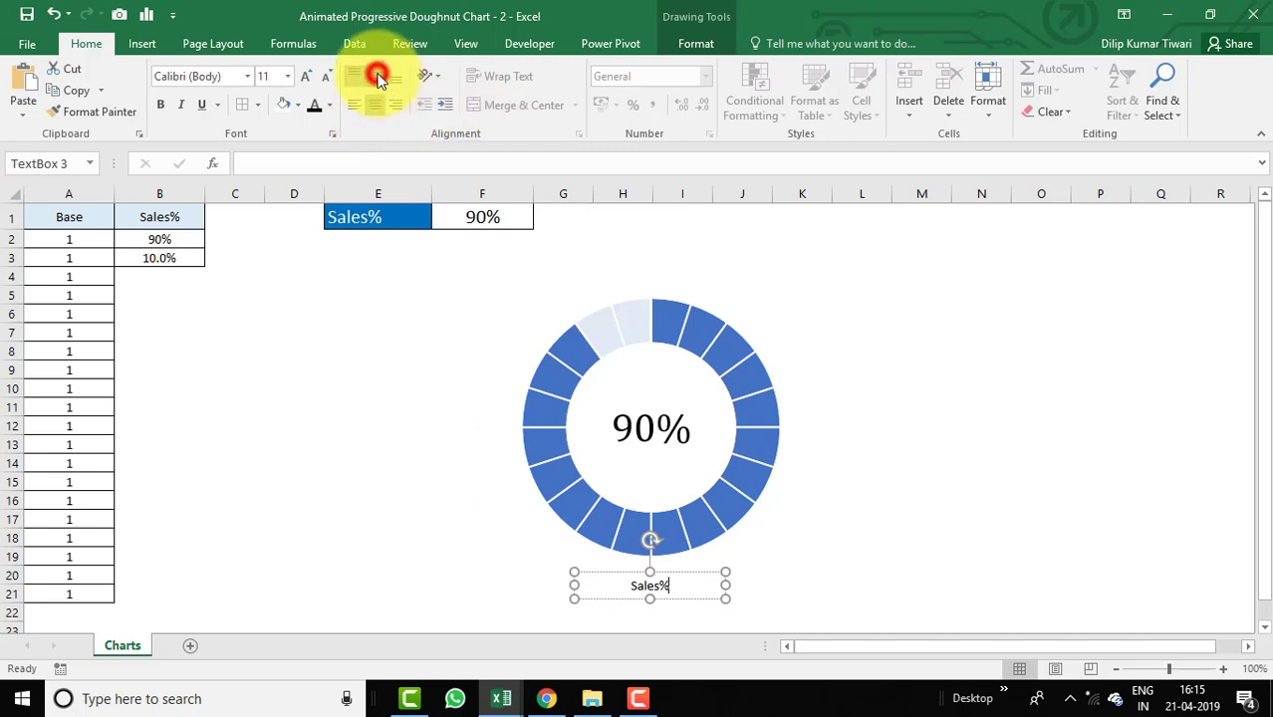
pyautogui.click(245, 78)
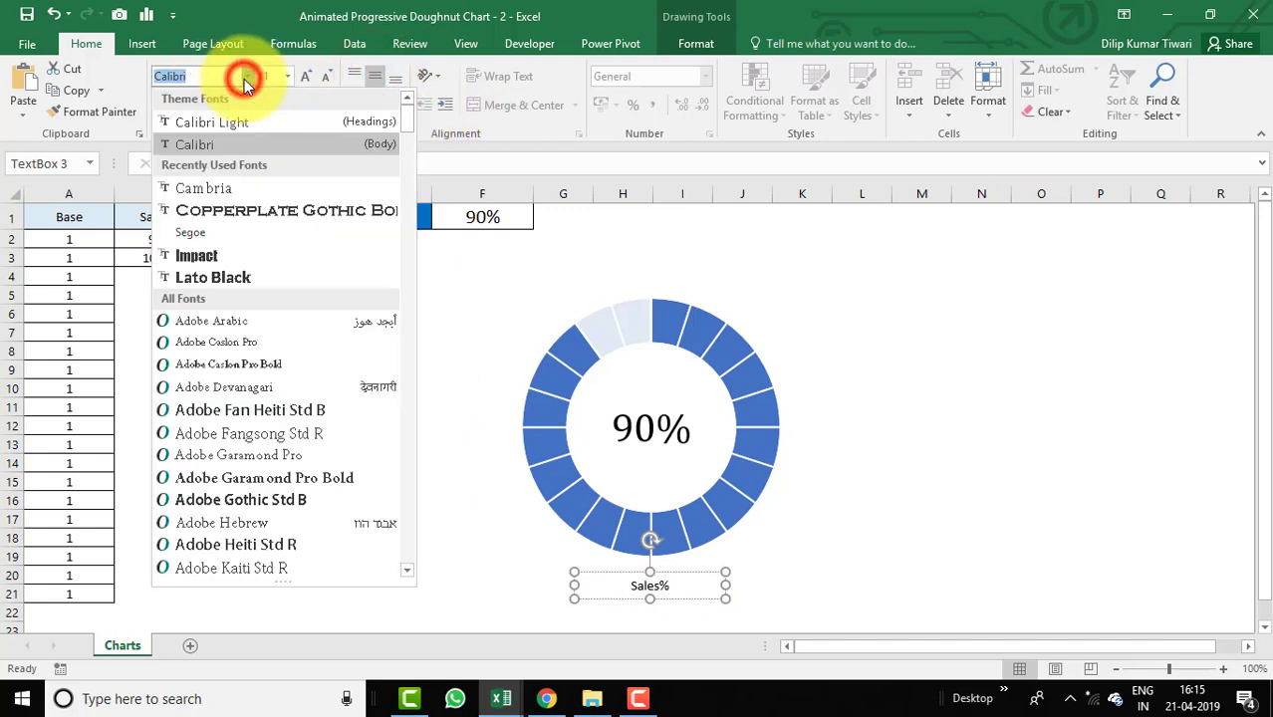
pyautogui.click(260, 215)
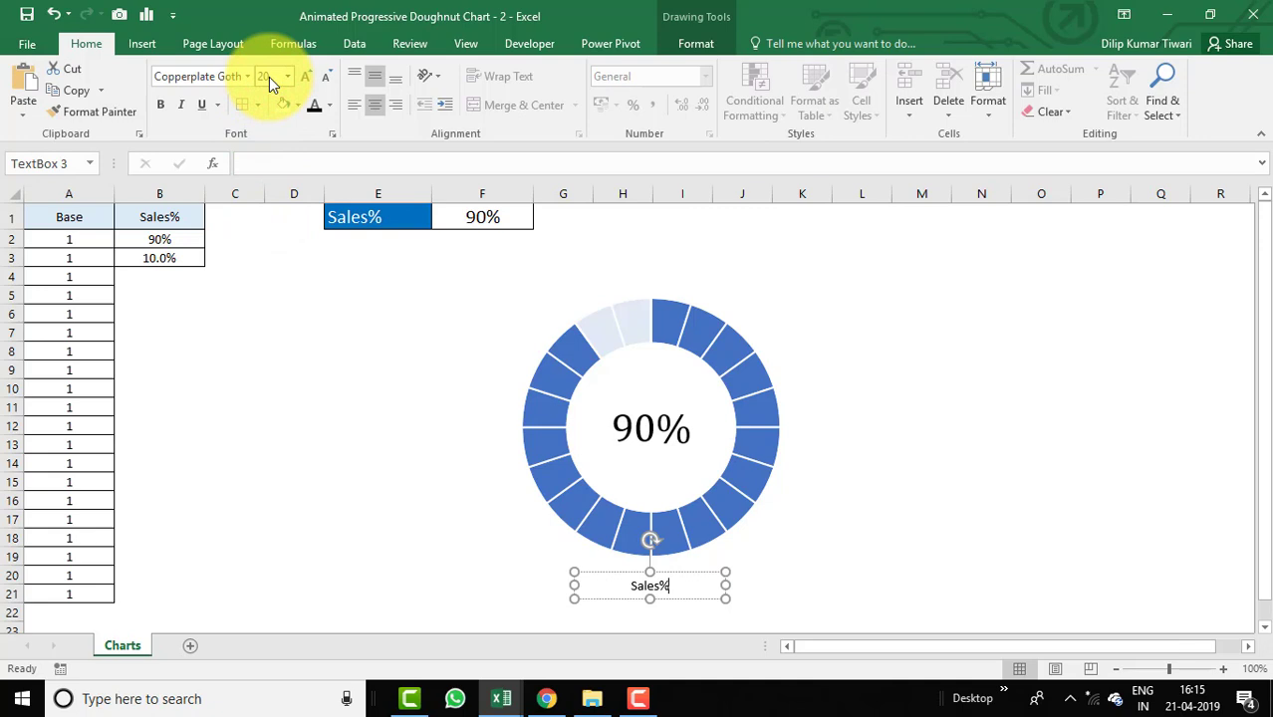
# Select the Sales% text and format it in Copperplate Gothic Bold at 20 pt.
pyautogui.click(725, 581)
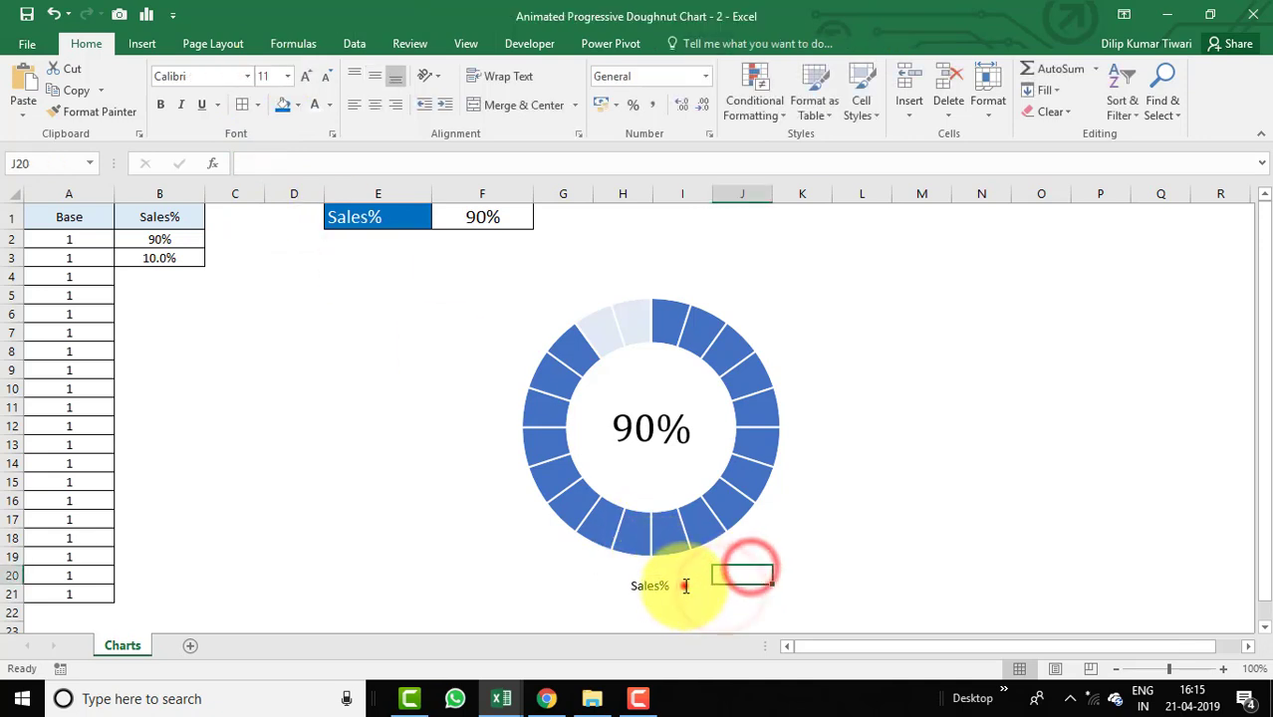
pyautogui.click(682, 584)
pyautogui.click(677, 582)
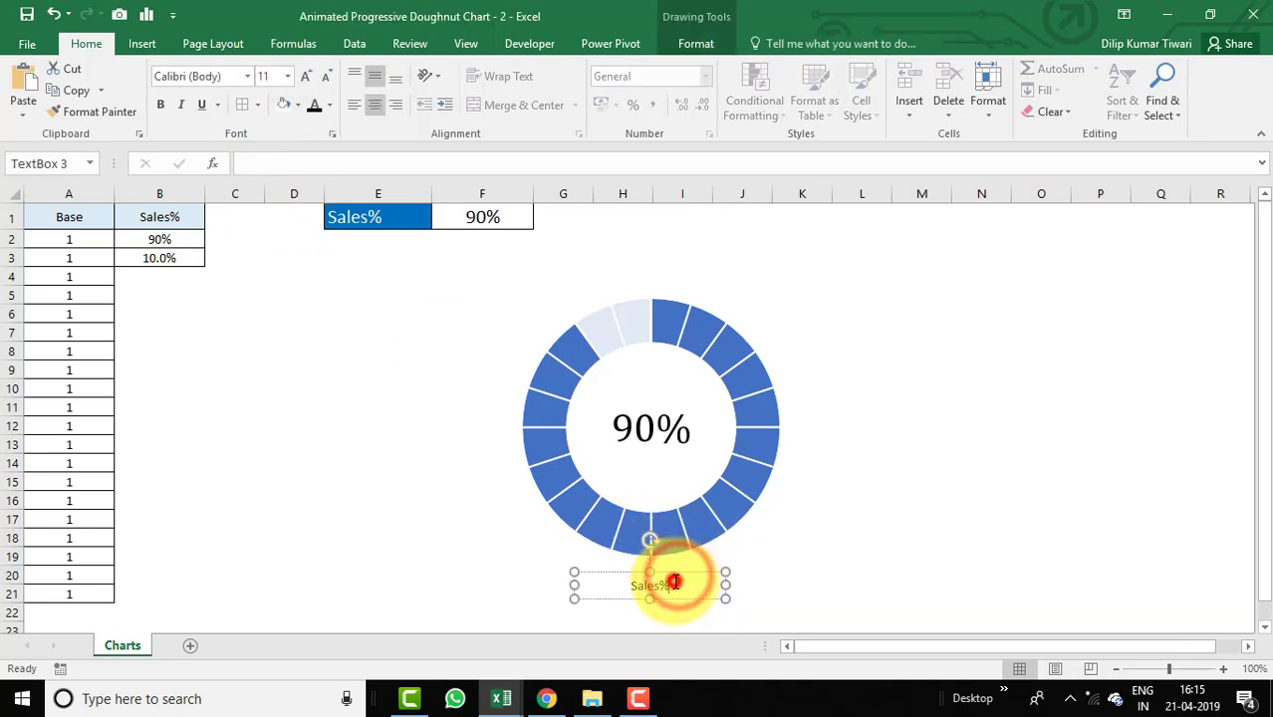
pyautogui.doubleClick(677, 582)
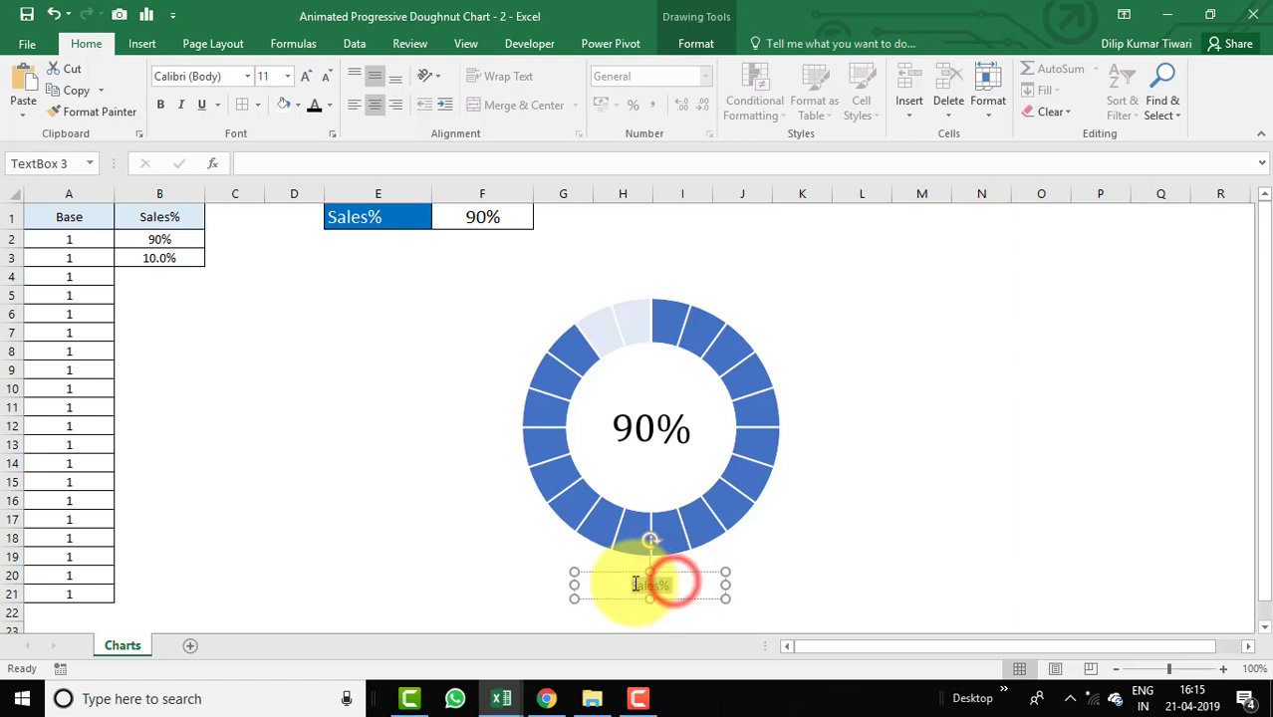
pyautogui.click(248, 76)
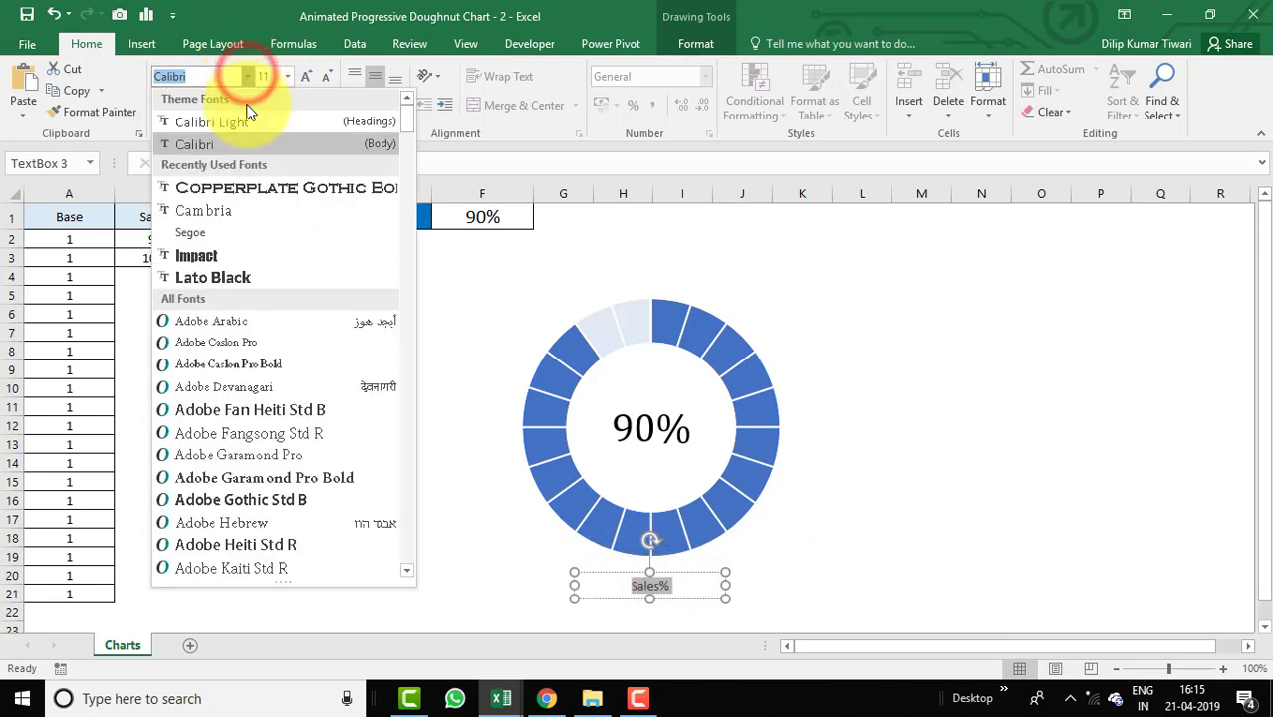
pyautogui.click(250, 187)
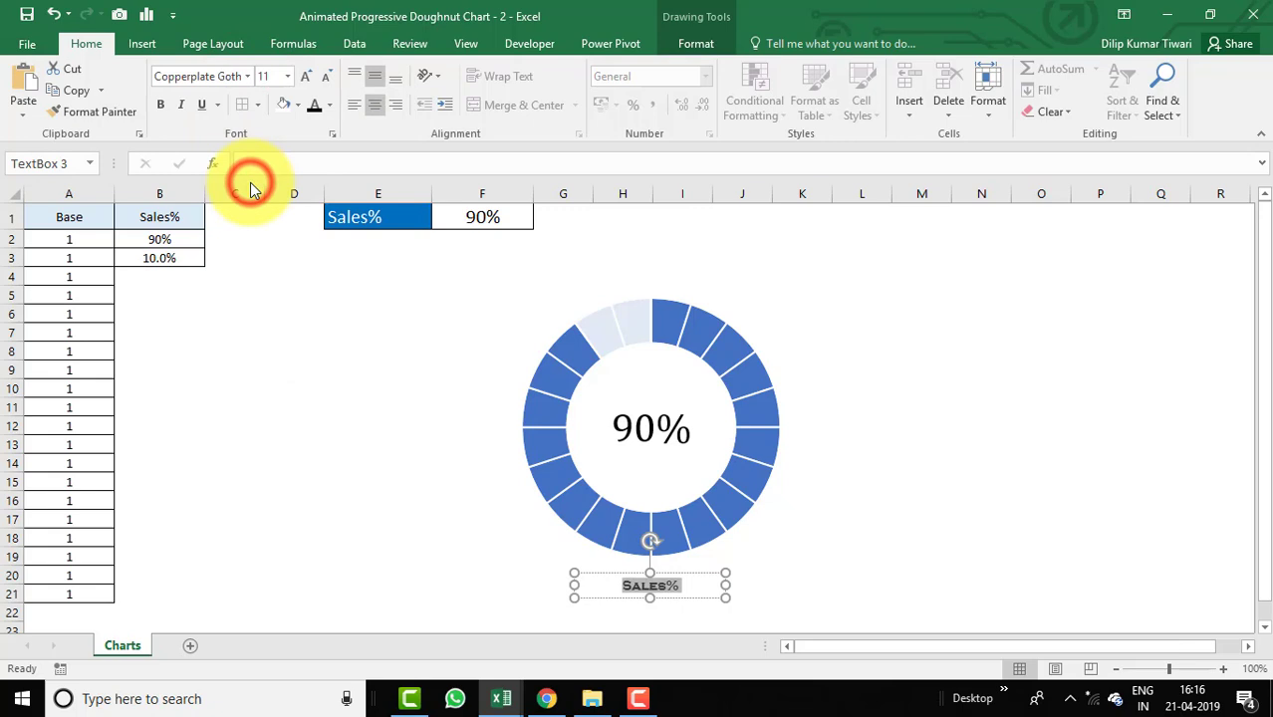
pyautogui.click(277, 81)
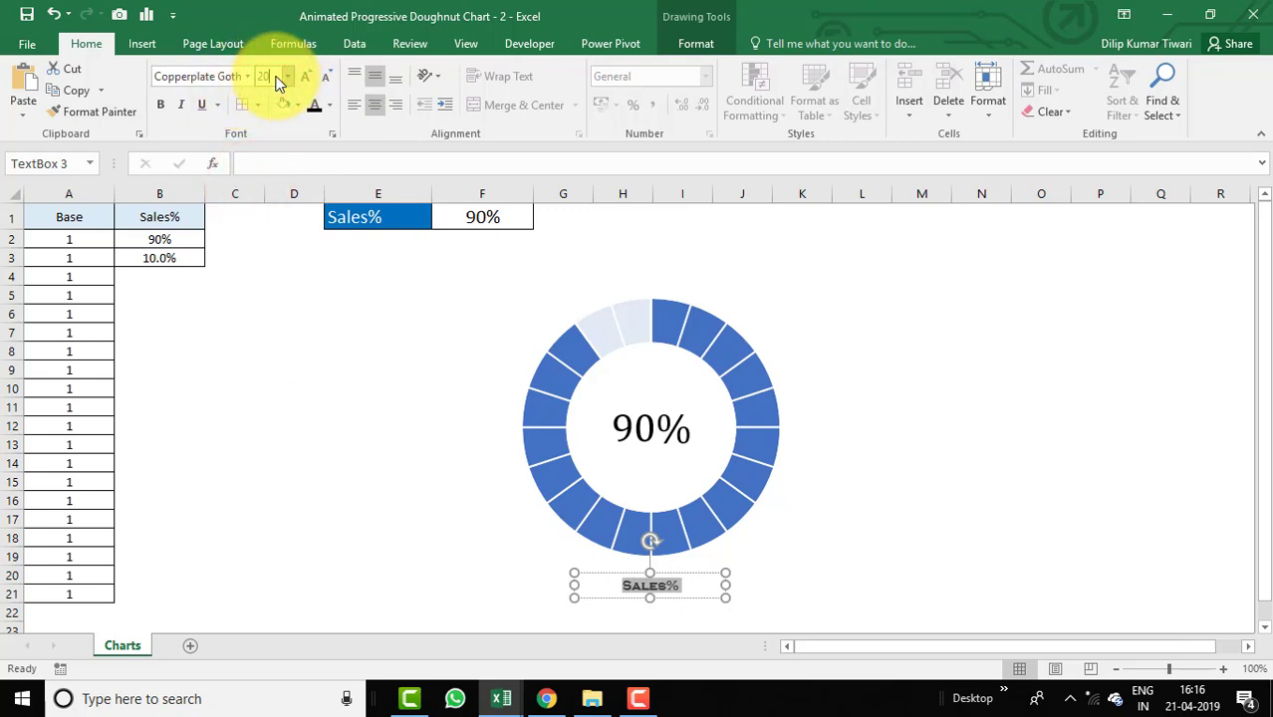
pyautogui.press('Return')
# Compare the new label with the reference workbook's finished chart.
pyautogui.click(909, 481)
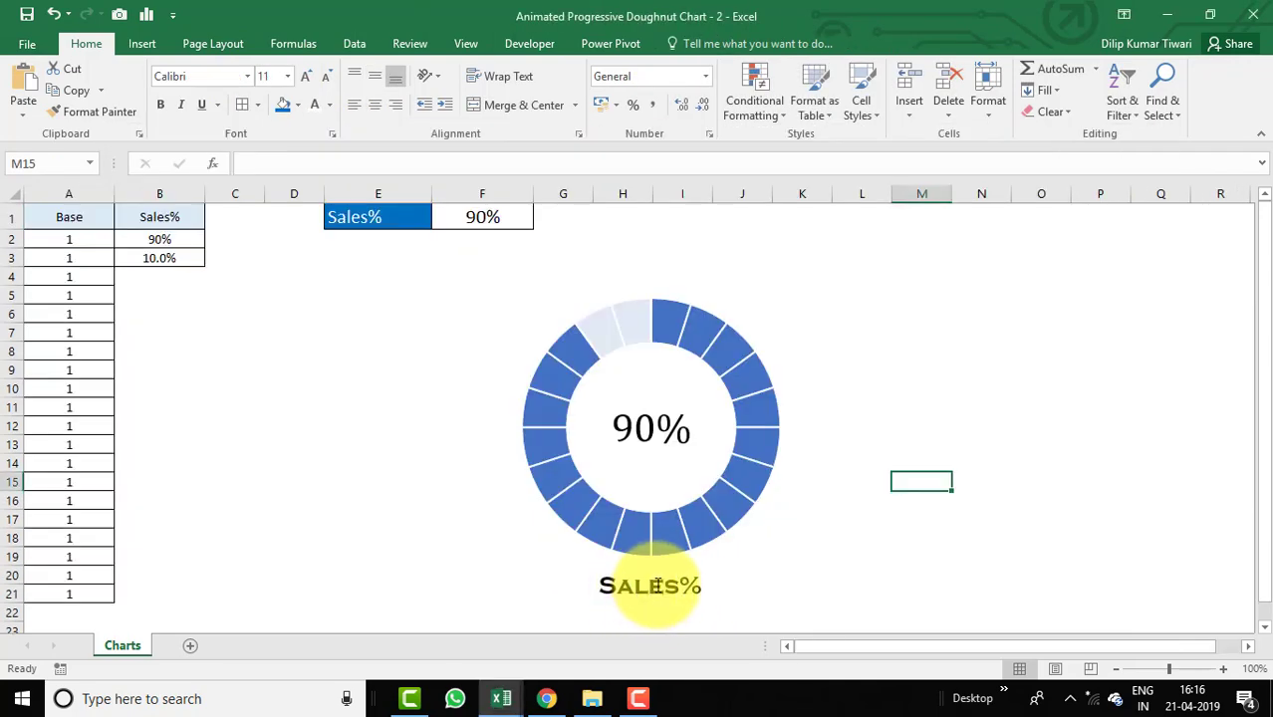
pyautogui.click(673, 583)
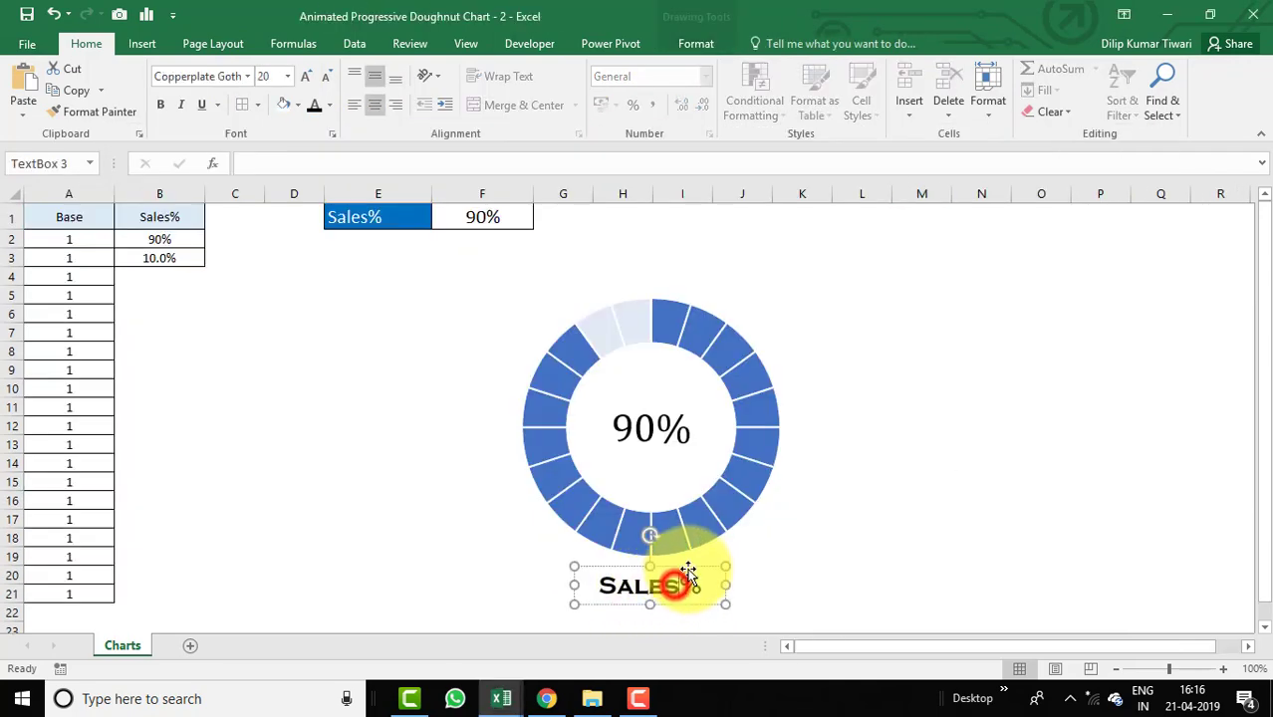
pyautogui.press('Right')
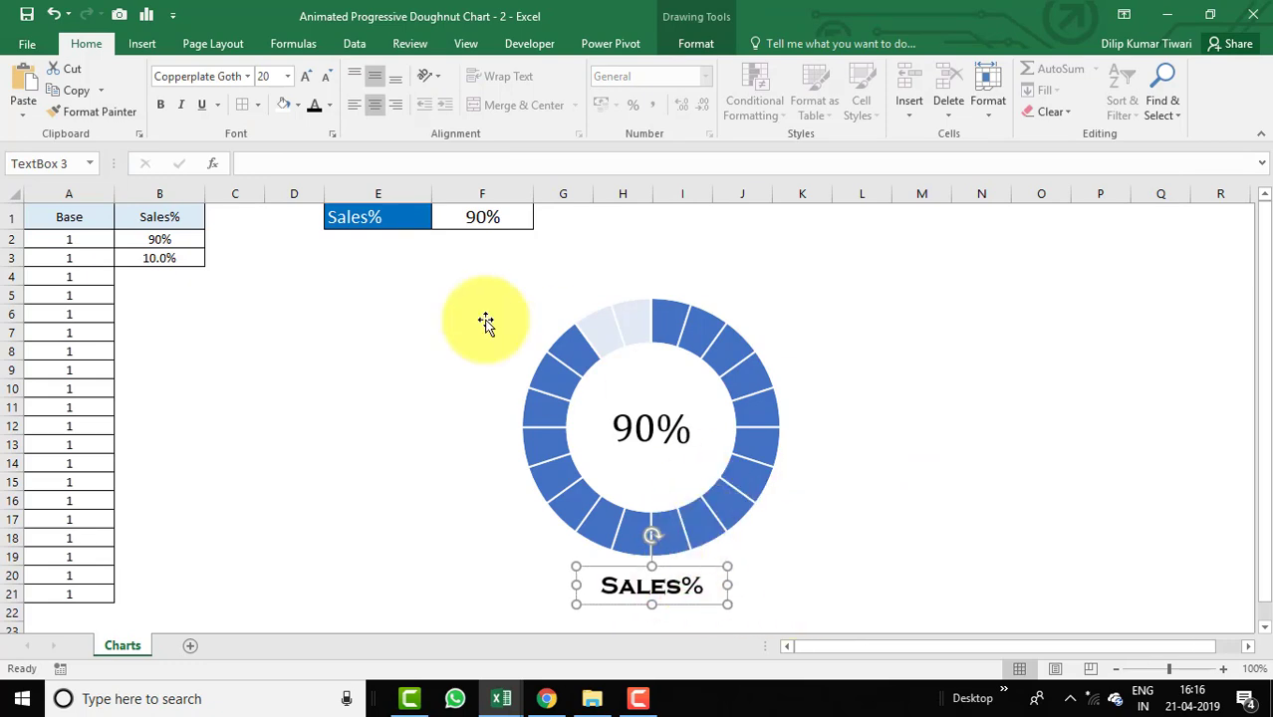
pyautogui.click(917, 423)
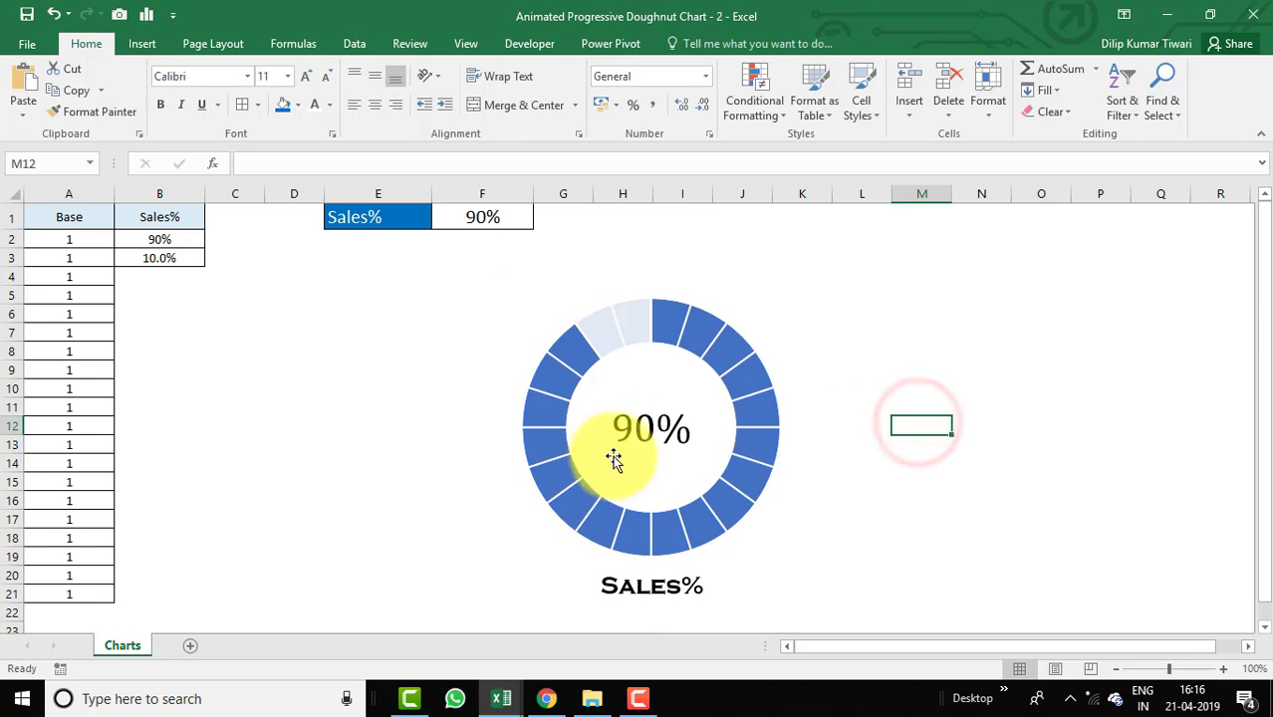
# Set the Sales% input cell F1 to 40%.
pyautogui.click(476, 218)
pyautogui.write('4')
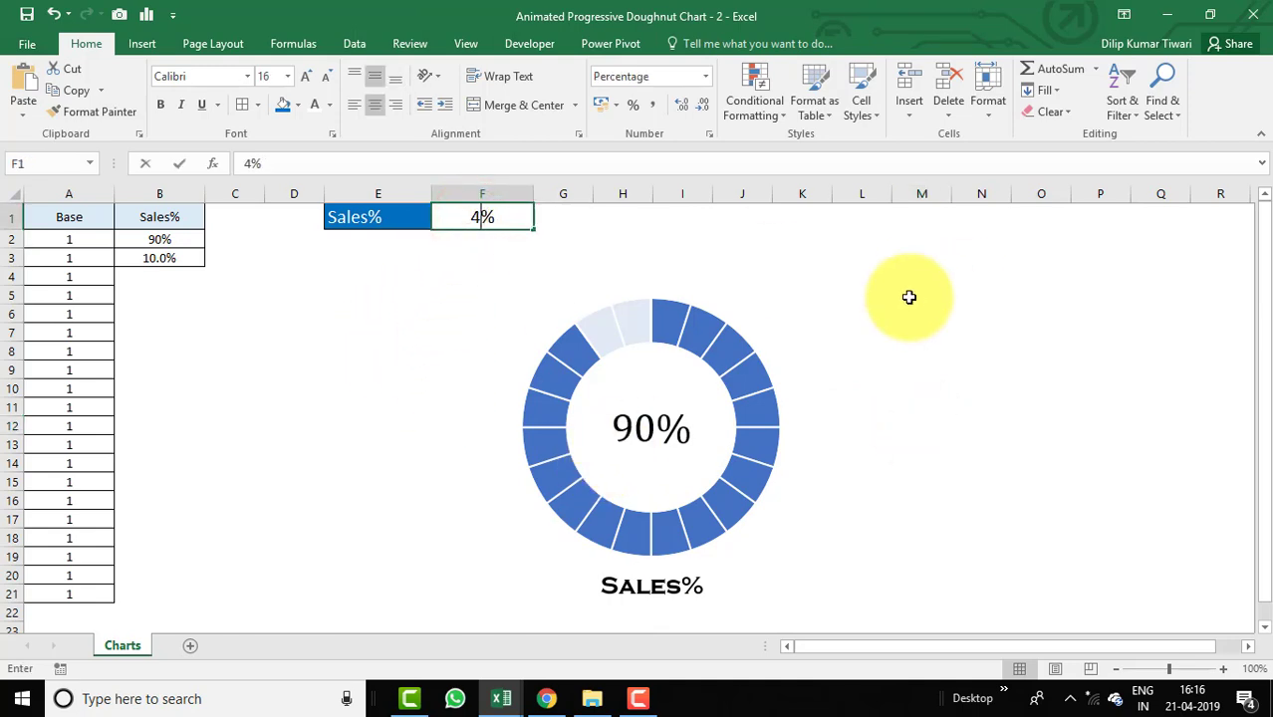
pyautogui.write('0')
pyautogui.press('Return')
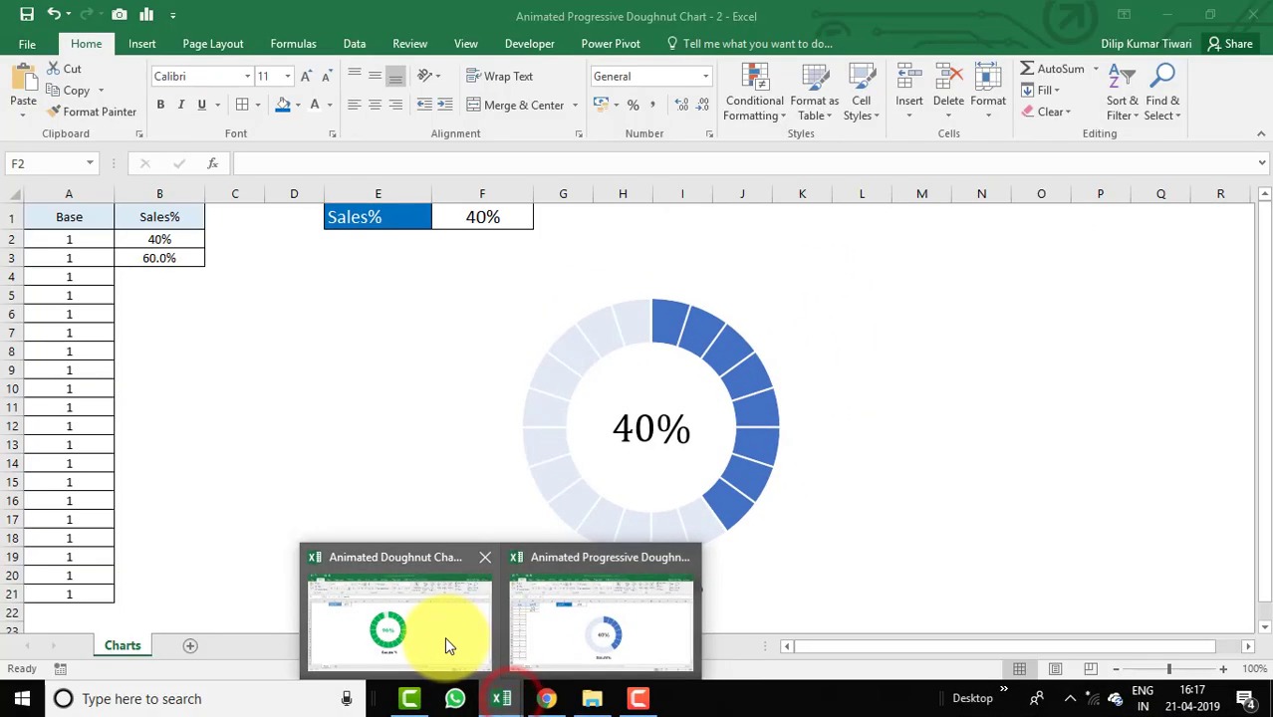
# Open the Visual Basic editor and the progressive workbook's Sheet1 code module.
pyautogui.click(444, 636)
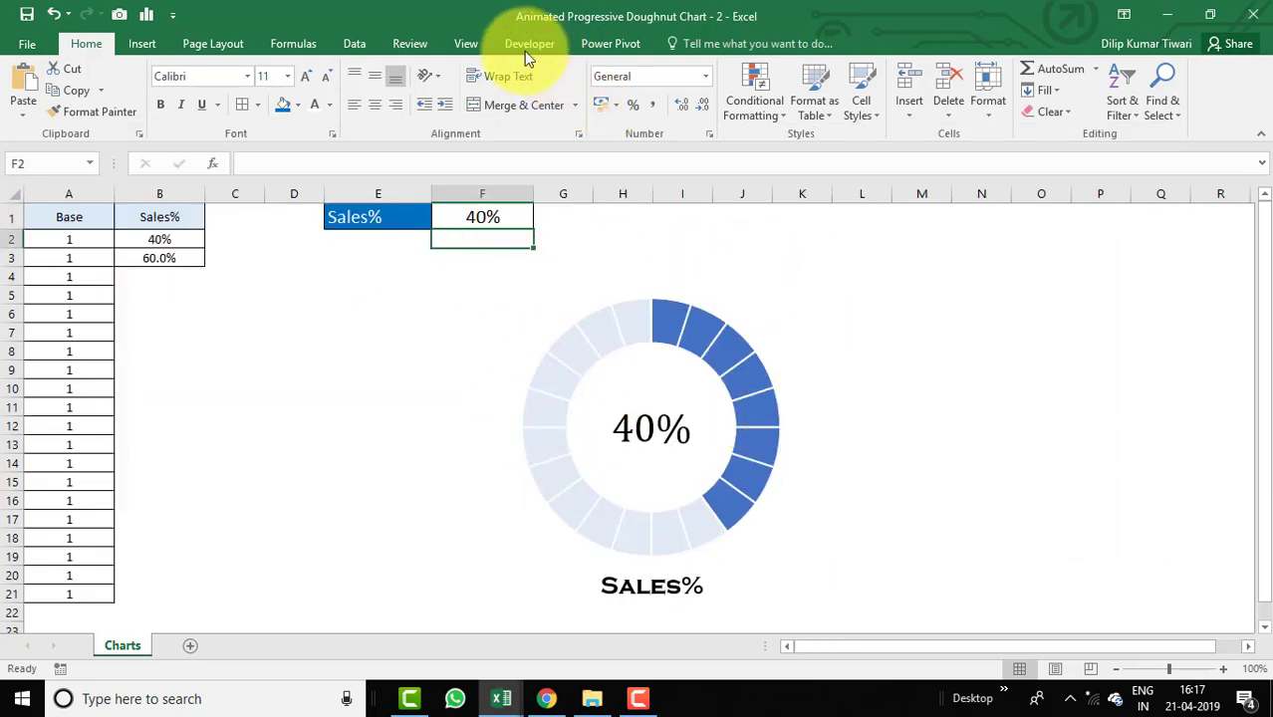
pyautogui.click(526, 49)
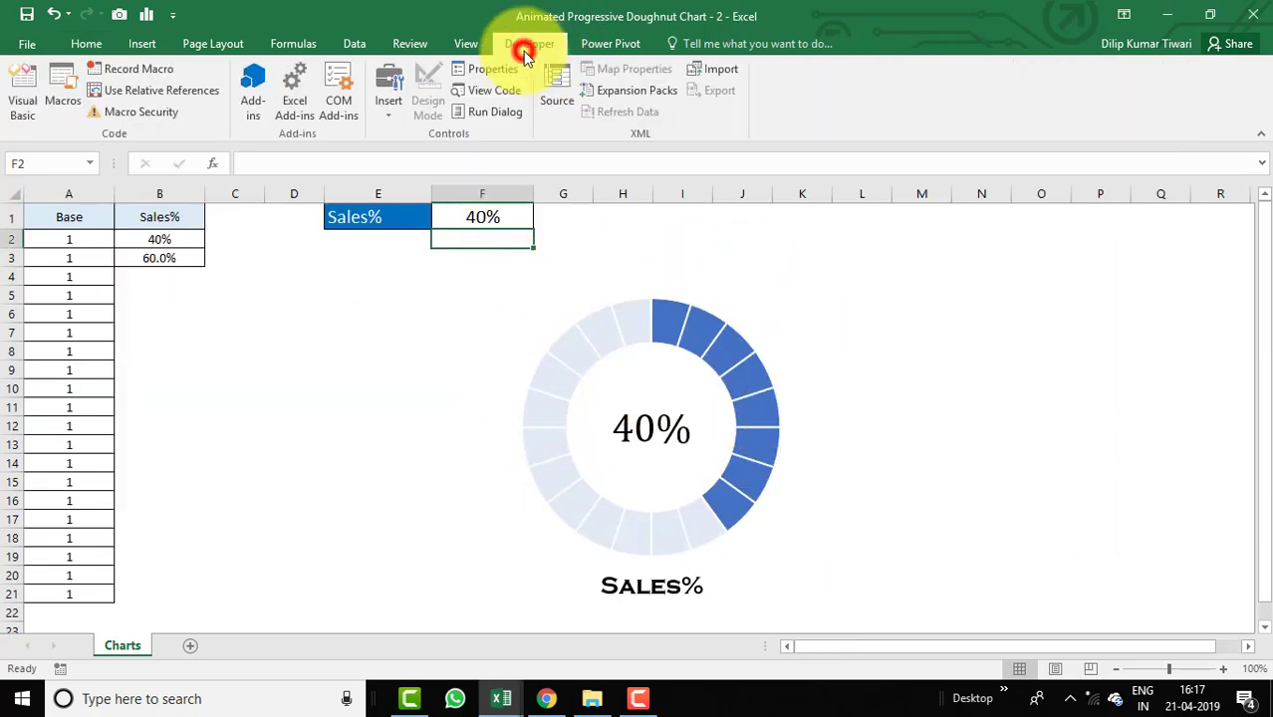
pyautogui.click(22, 92)
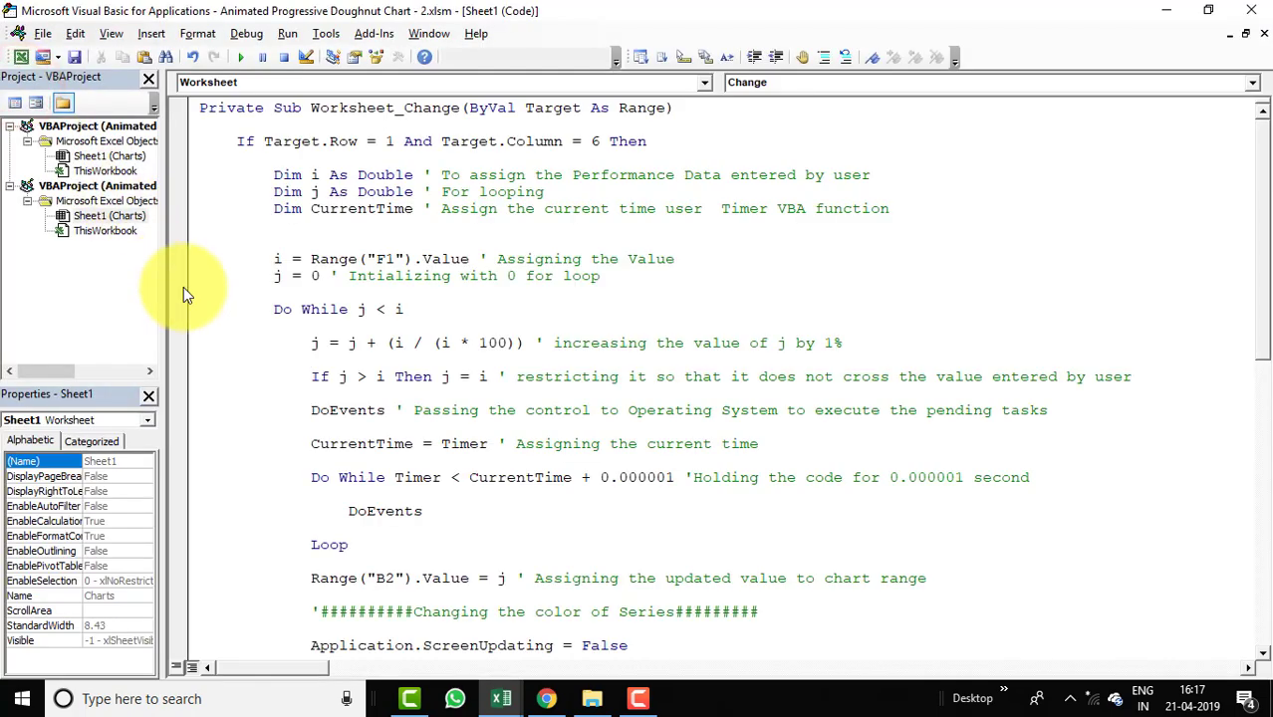
pyautogui.moveTo(163, 265); pyautogui.dragTo(334, 265)
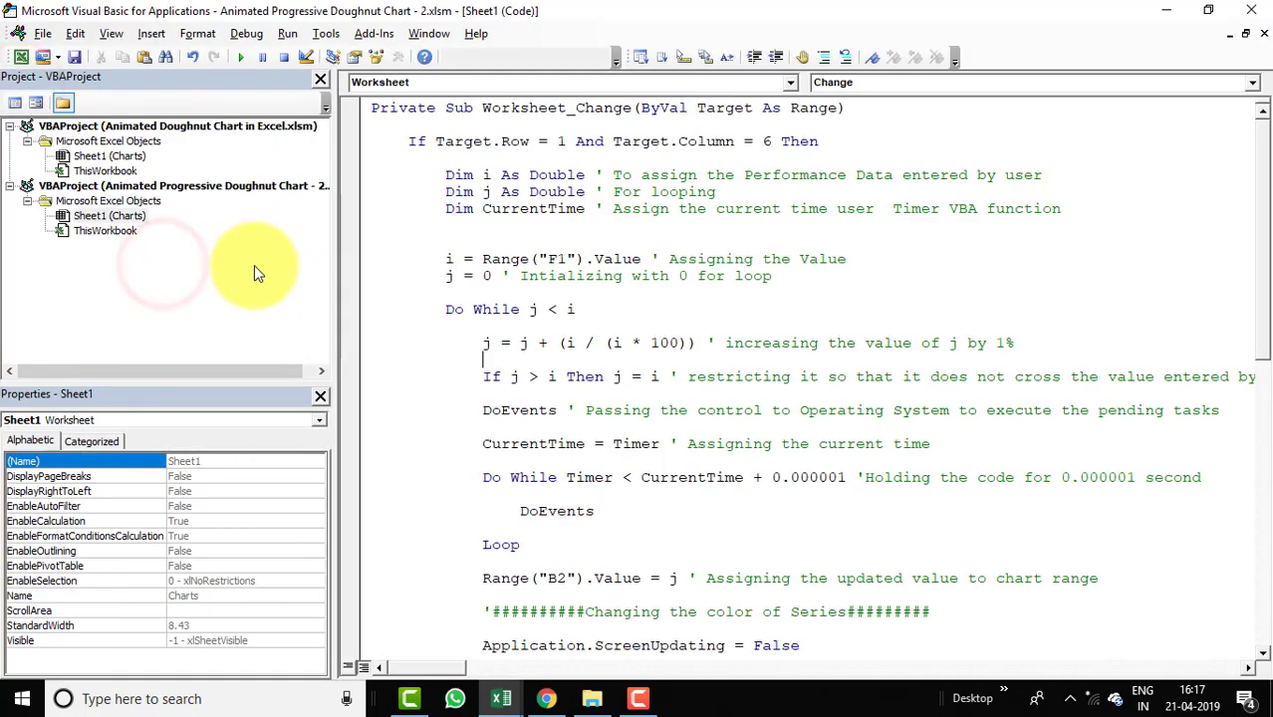
pyautogui.doubleClick(125, 214)
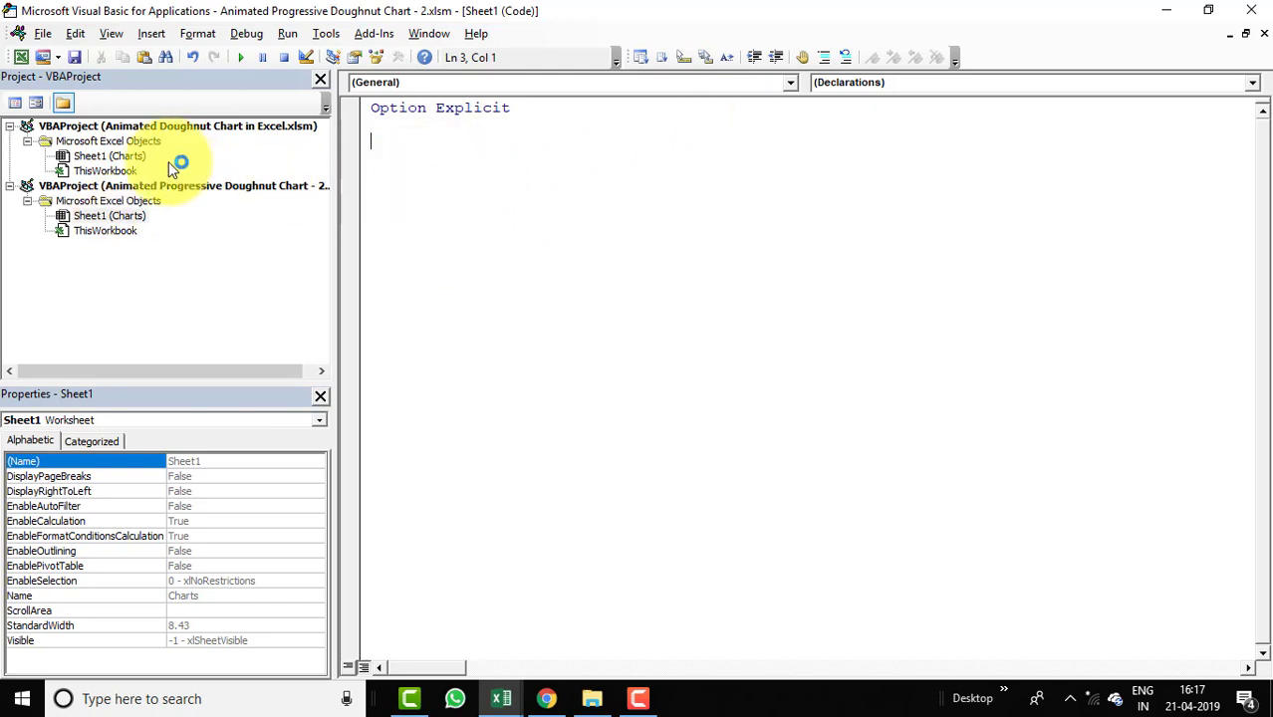
# Copy the whole Worksheet_Change macro from the reference workbook's Sheet1 module.
pyautogui.doubleClick(102, 156)
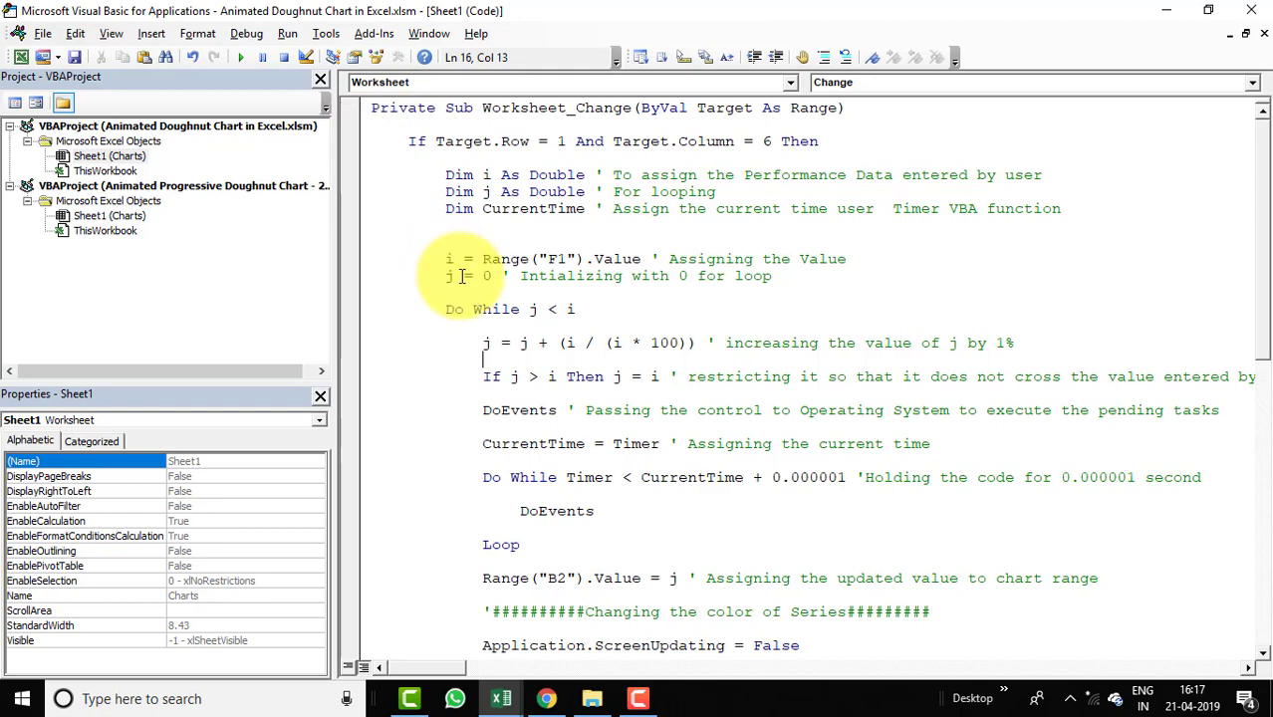
pyautogui.scroll(-11, 483, 264)
pyautogui.scroll(11, 483, 264)
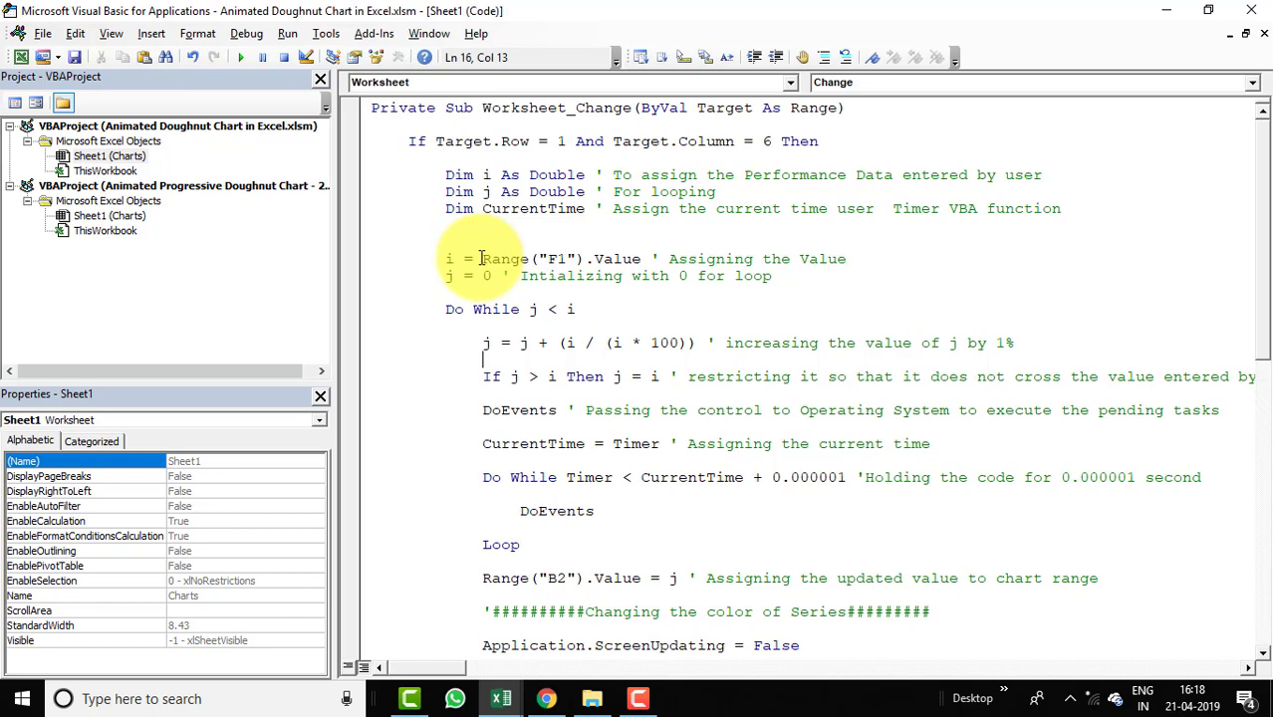
pyautogui.click(373, 108)
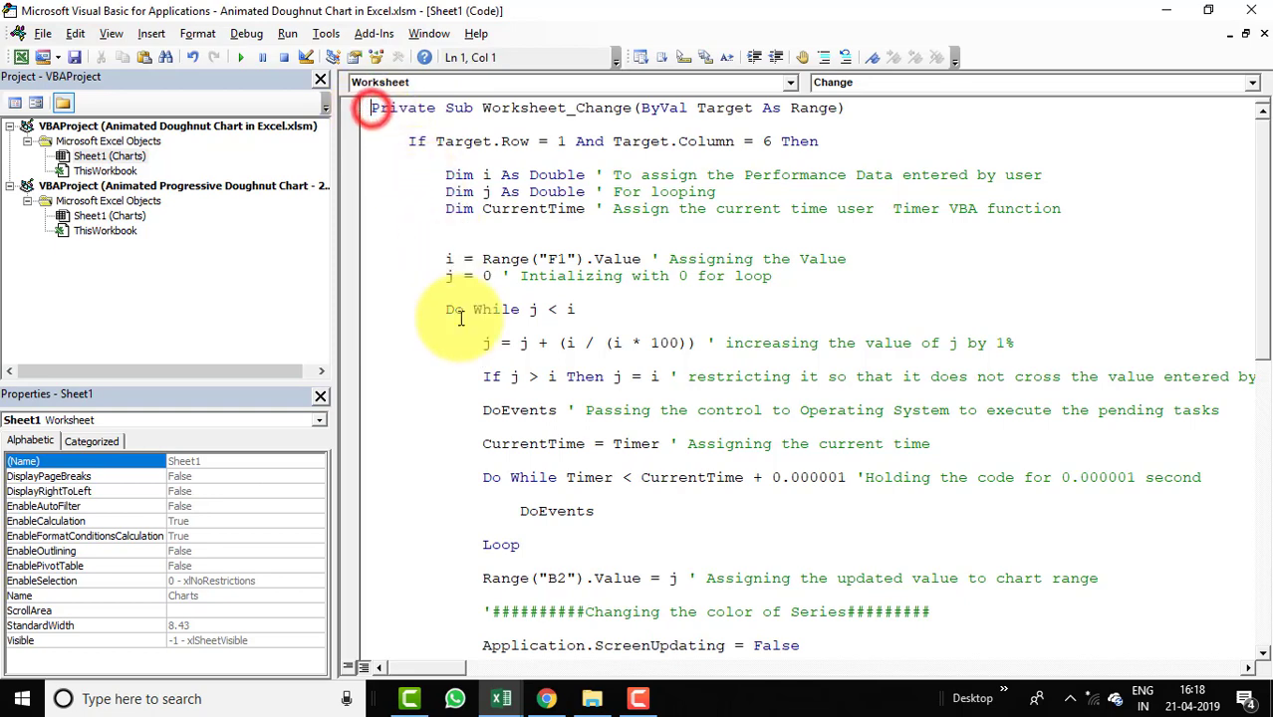
pyautogui.scroll(-3, 528, 487)
pyautogui.scroll(-11, 528, 487)
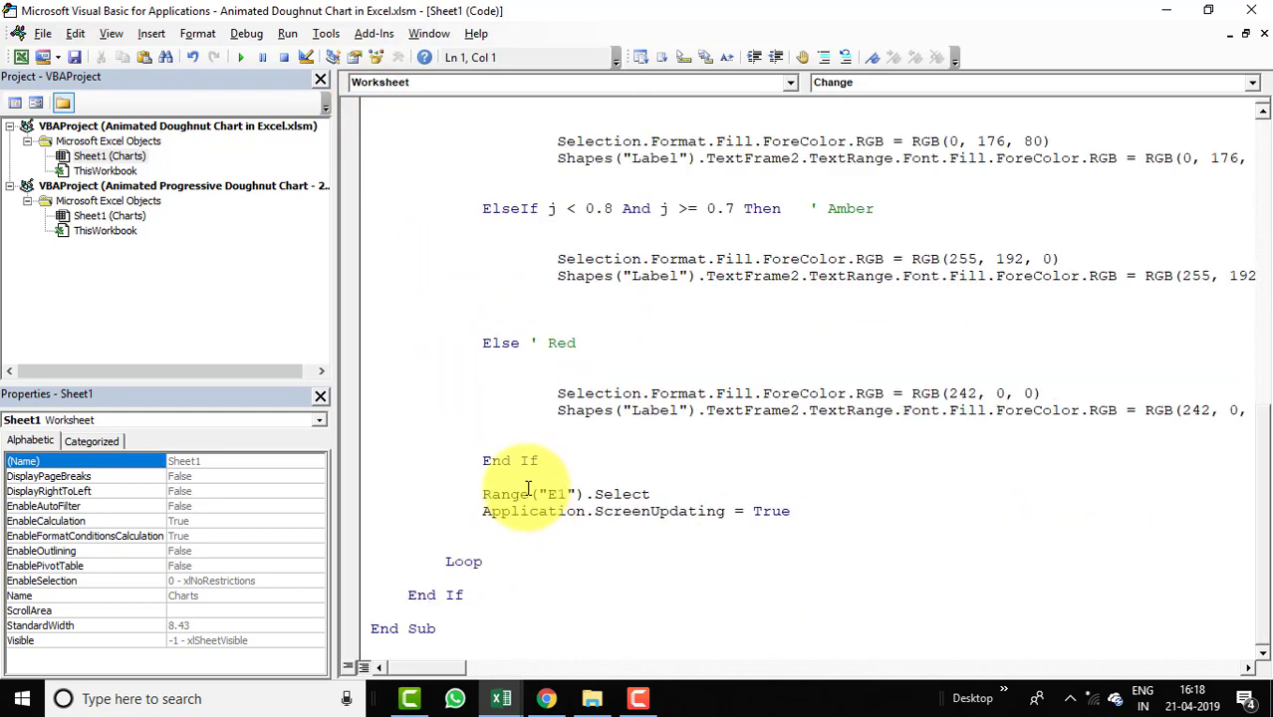
pyautogui.keyDown('shift'); pyautogui.click(507, 630); pyautogui.keyUp('shift')
pyautogui.hotkey('ctrl', 'c')
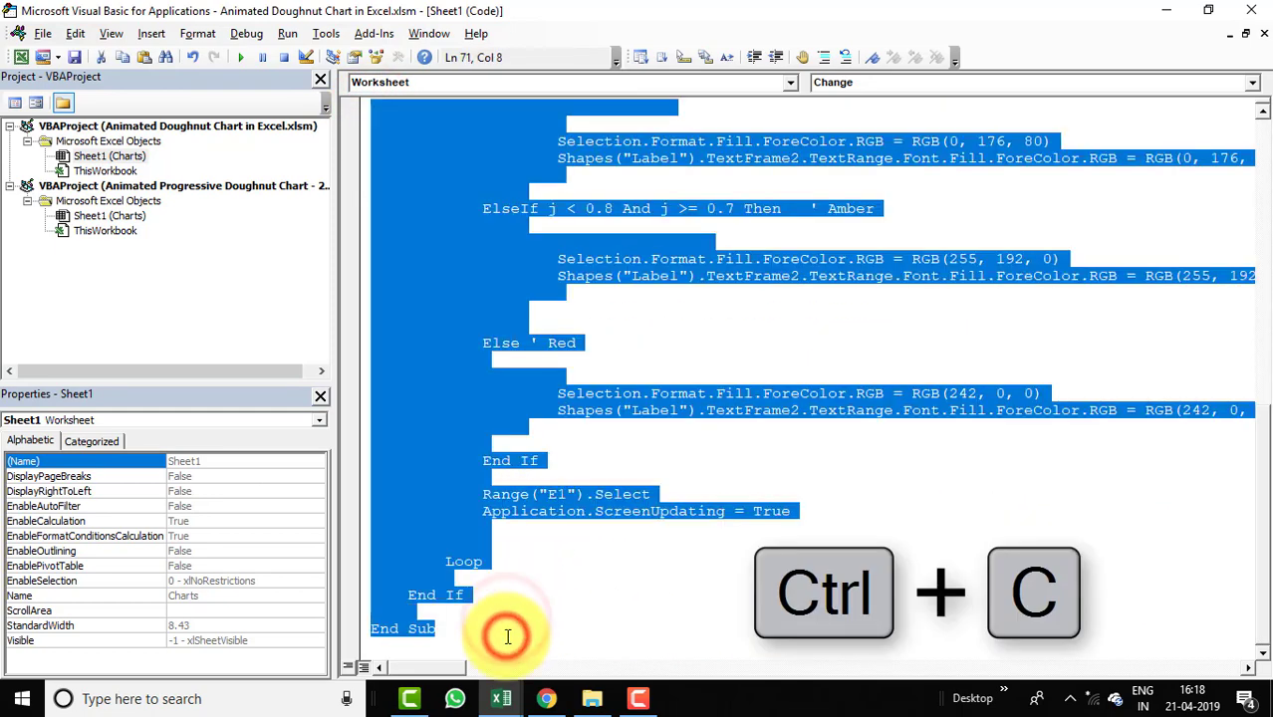
# Paste the macro into the progressive workbook's Sheet1 code module.
pyautogui.doubleClick(139, 217)
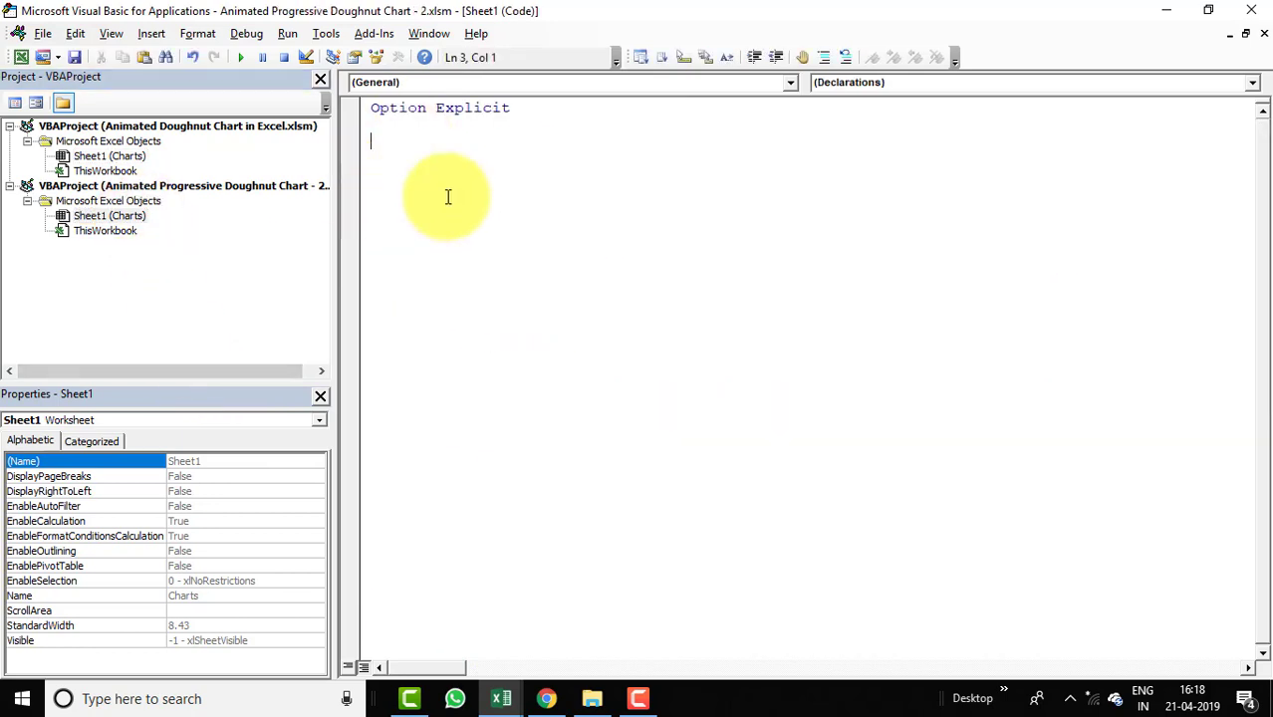
pyautogui.hotkey('ctrl', 'v')
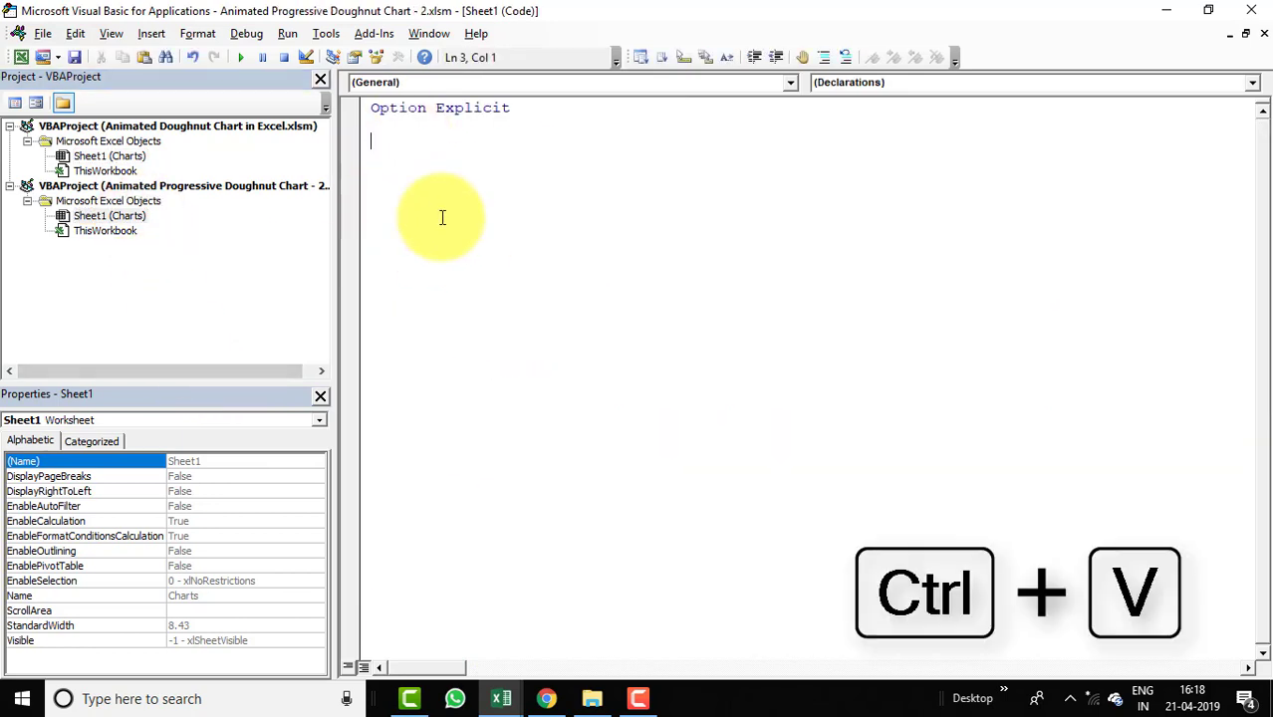
pyautogui.scroll(20, 519, 250)
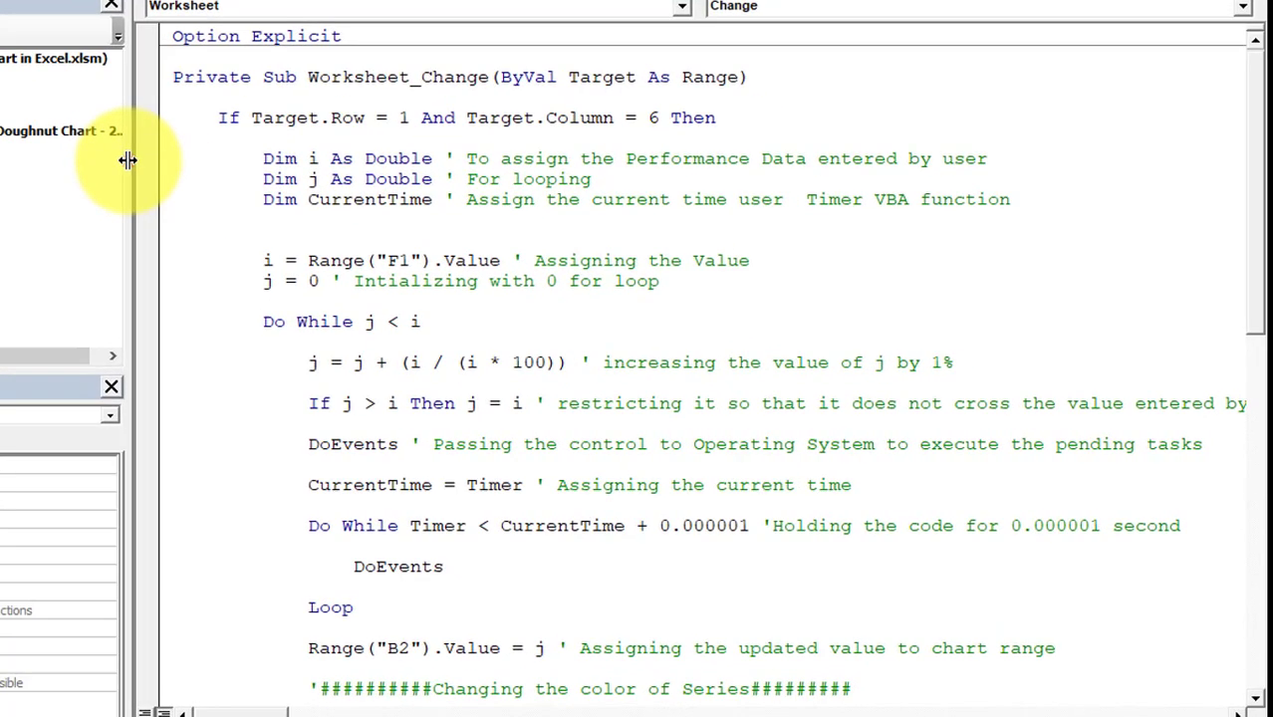
pyautogui.moveTo(279, 197); pyautogui.dragTo(180, 194)
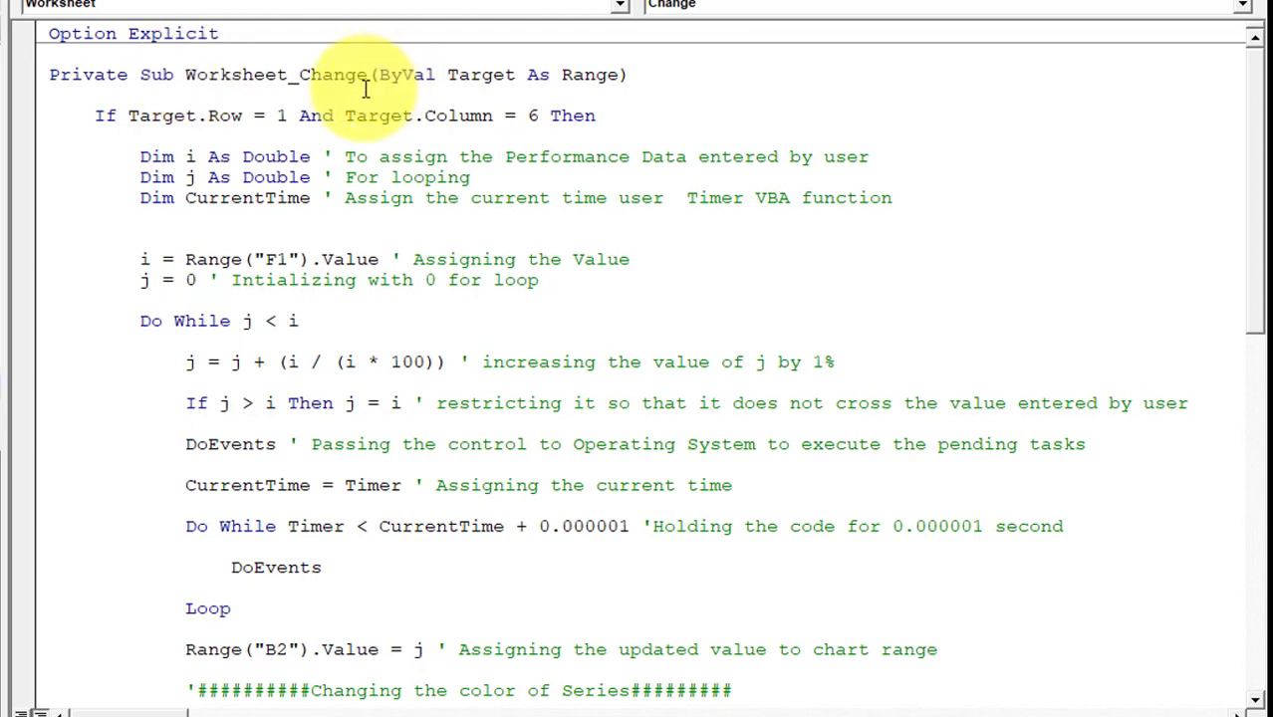
pyautogui.click(186, 75)
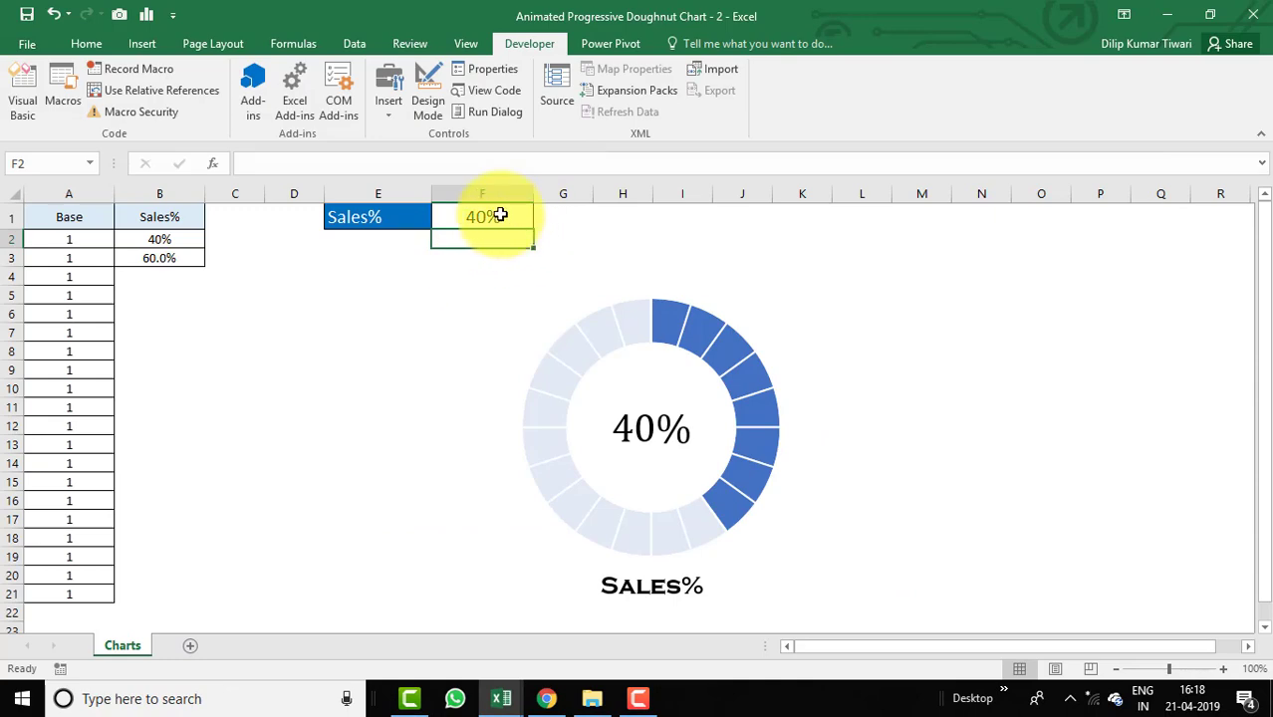
# Compare the Sales% input cell F1 and the chart with the opening lines of the pasted macro.
pyautogui.hotkey('alt', 'F11')
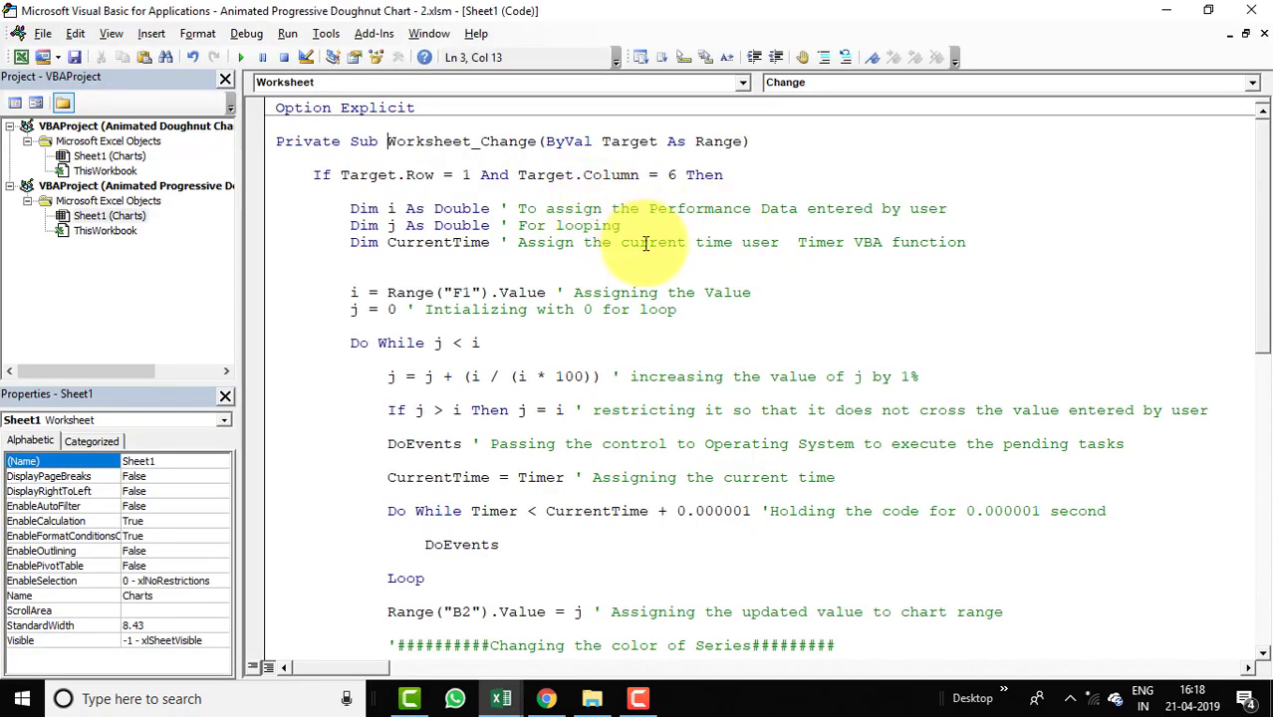
pyautogui.hotkey('alt', 'F11')
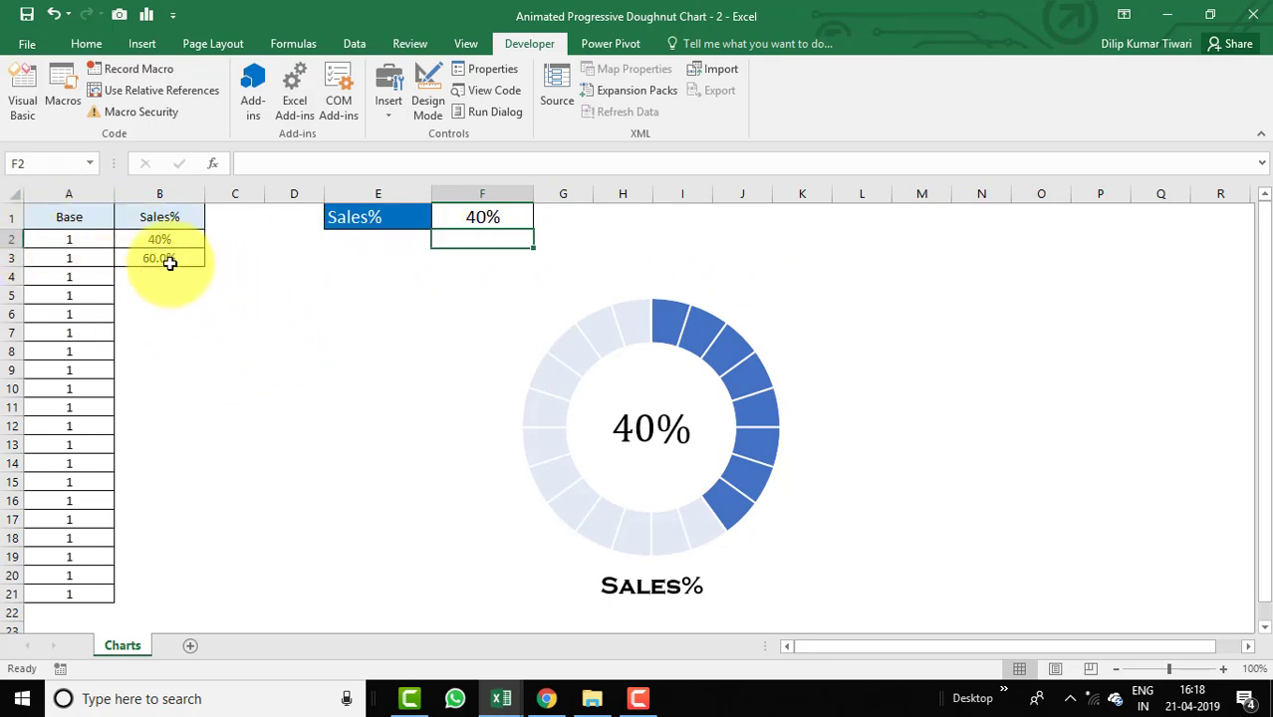
pyautogui.click(924, 294)
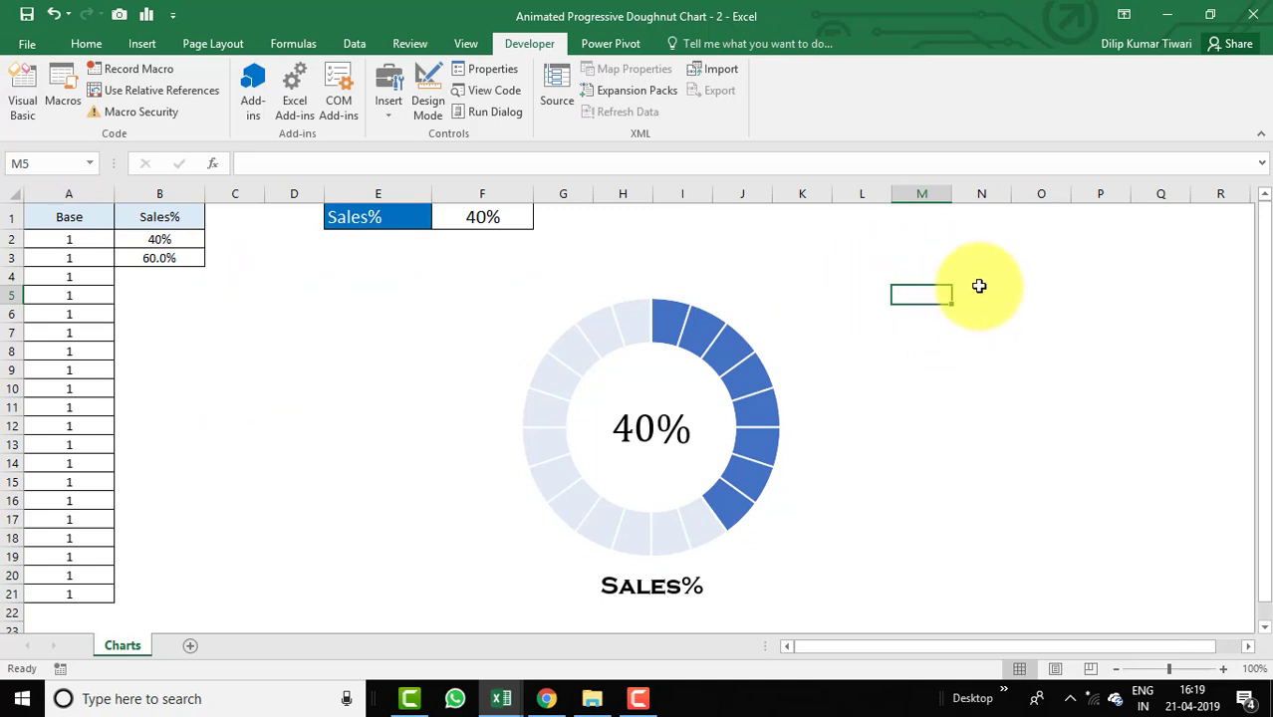
pyautogui.hotkey('alt', 'F11')
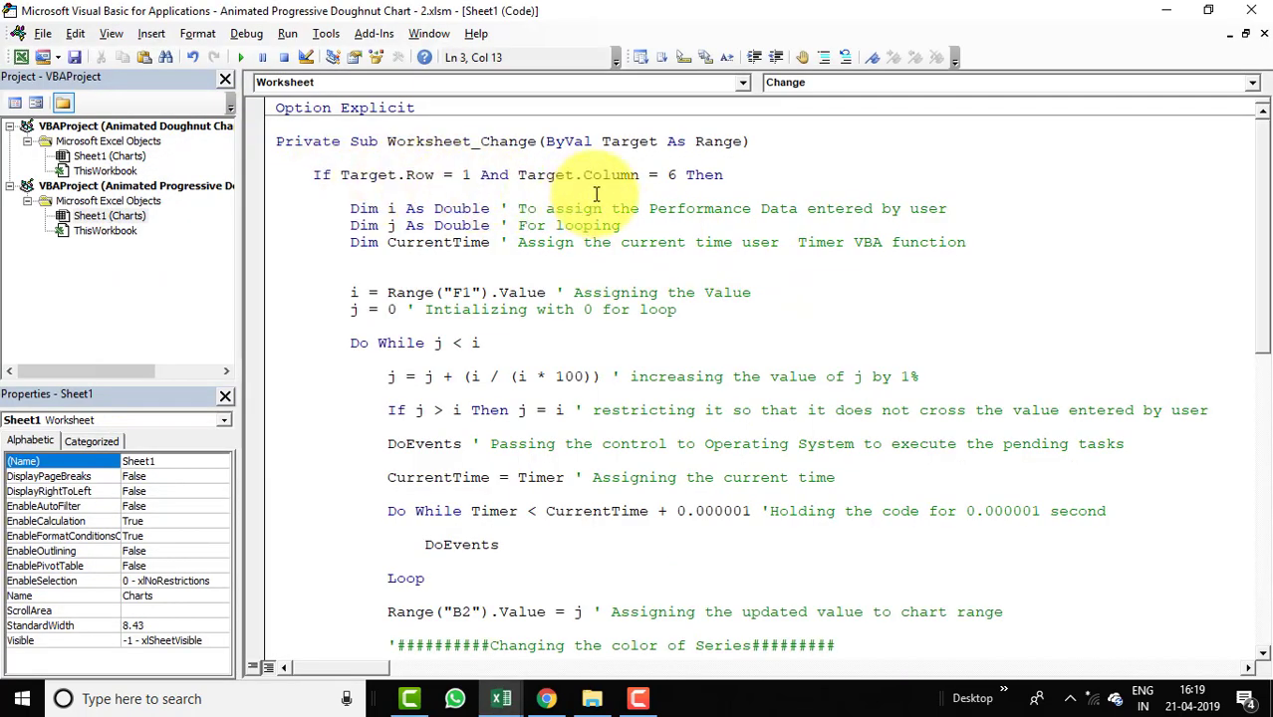
pyautogui.hotkey('alt', 'F11')
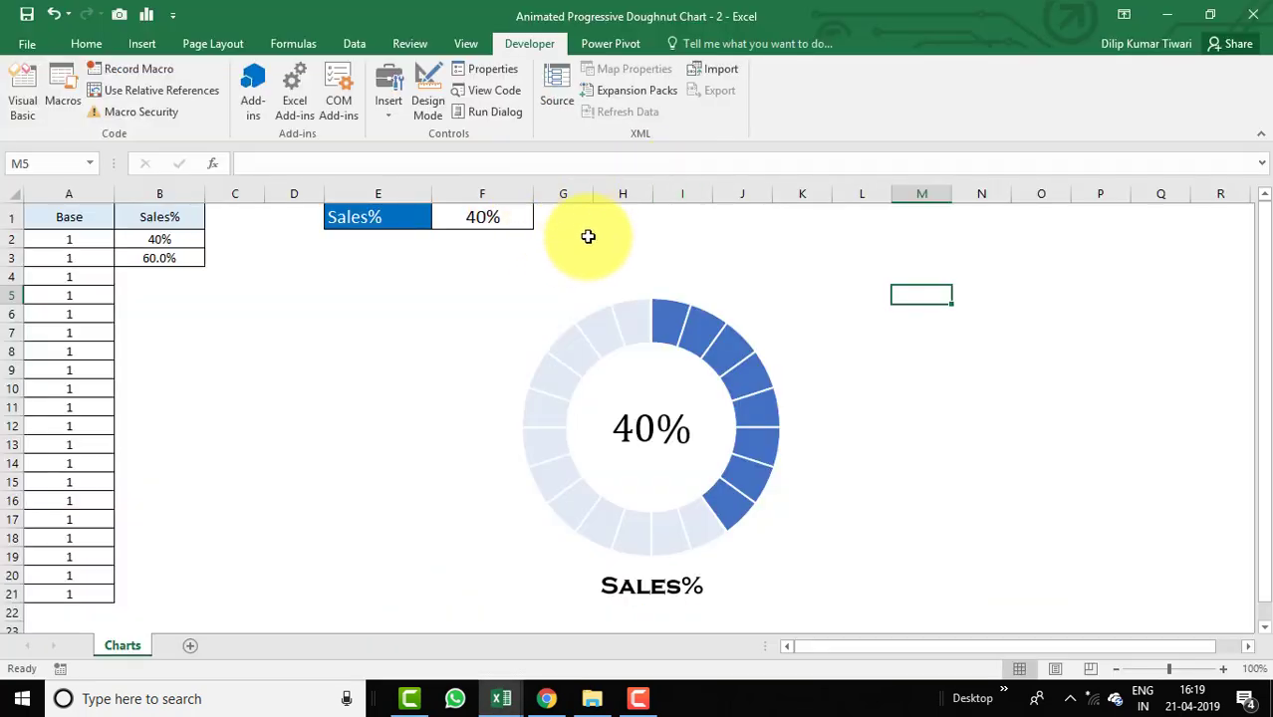
pyautogui.click(491, 215)
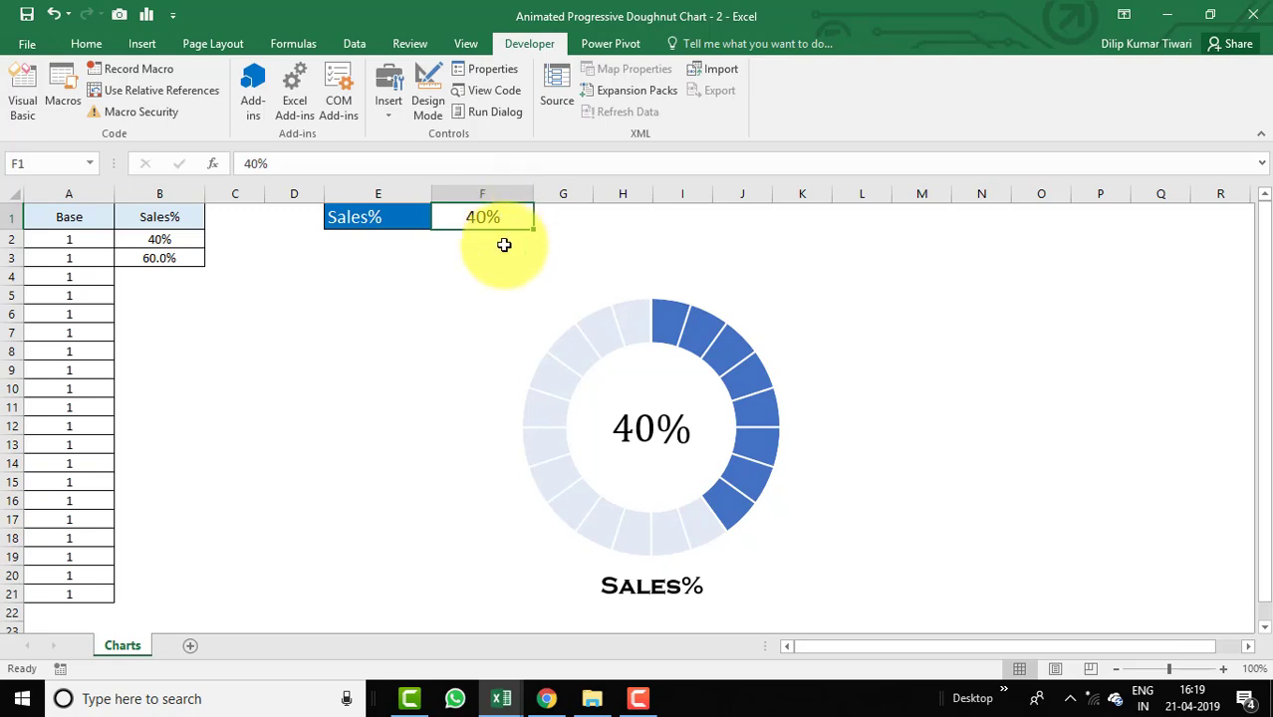
pyautogui.hotkey('alt', 'Tab')
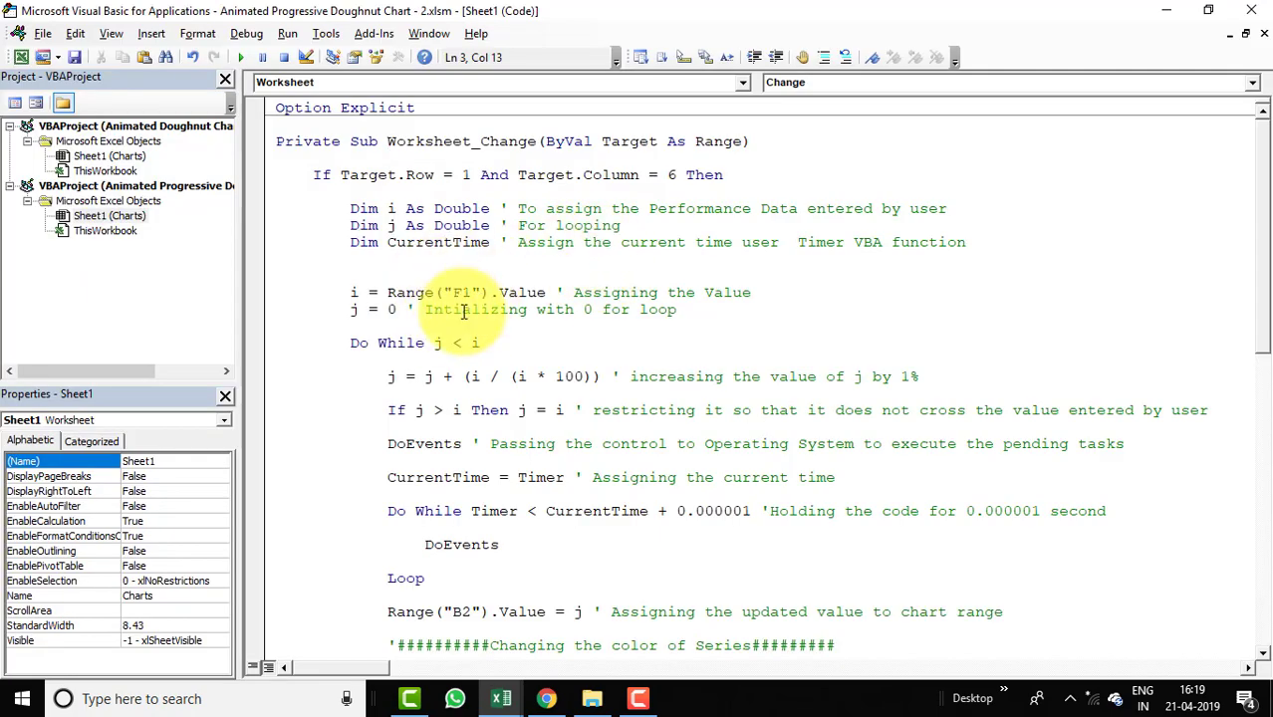
pyautogui.hotkey('alt', 'Tab')
pyautogui.hotkey('alt', 'Tab')
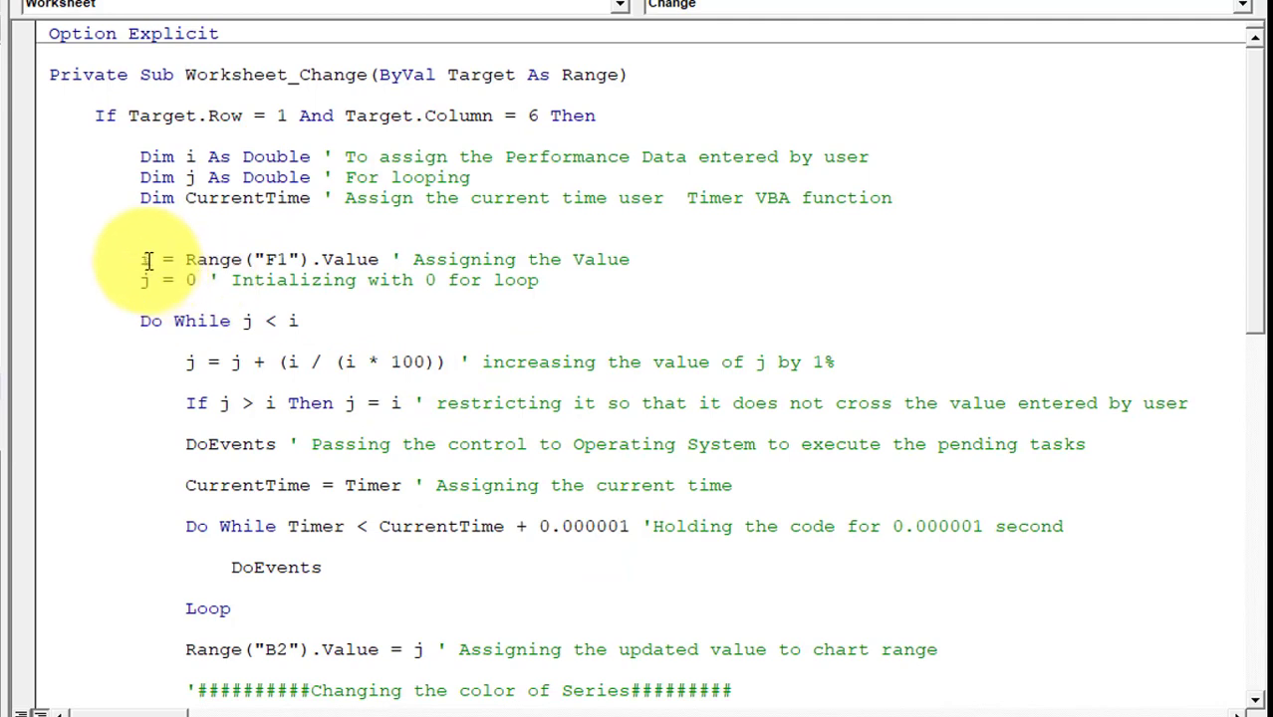
# Insert a blank line after the macro line that assigns Range("F1").Value to i.
pyautogui.click(631, 271)
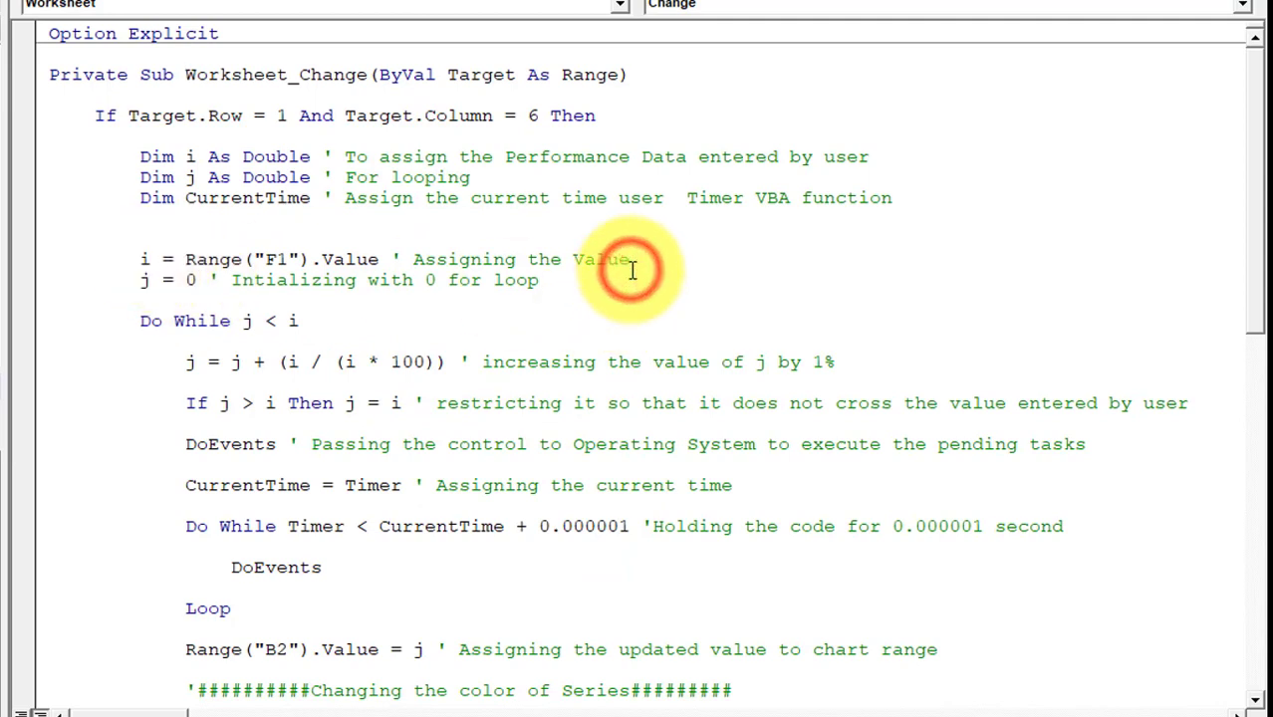
pyautogui.click(643, 259)
pyautogui.press('Return')
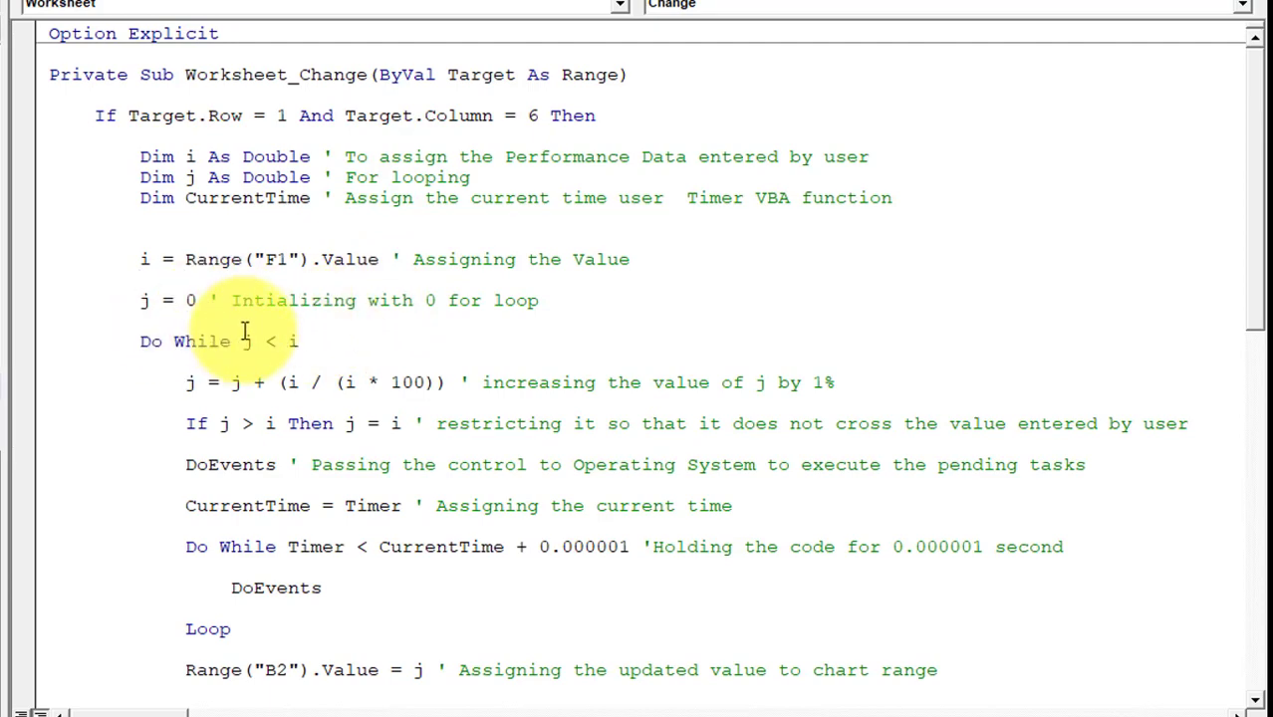
# Examine the macro's Do While loop alongside cell B2 and its link to F1.
pyautogui.moveTo(1257, 269); pyautogui.dragTo(1257, 315)
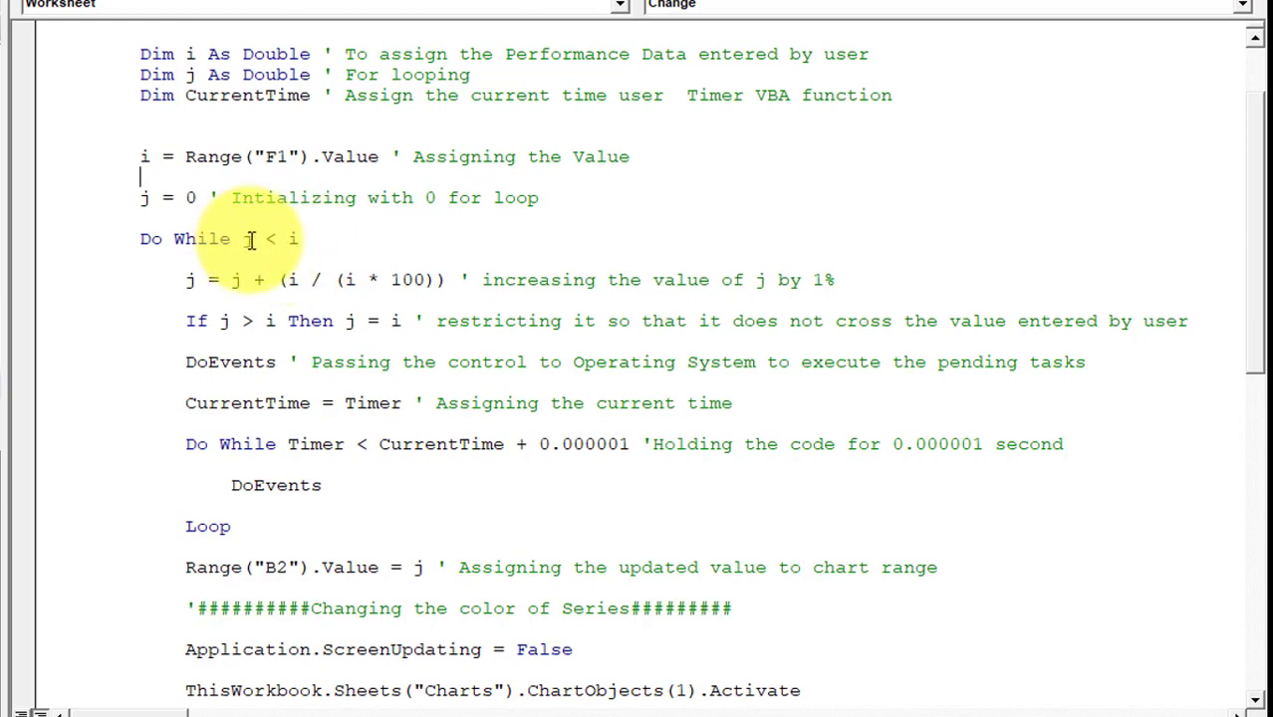
pyautogui.click(145, 239)
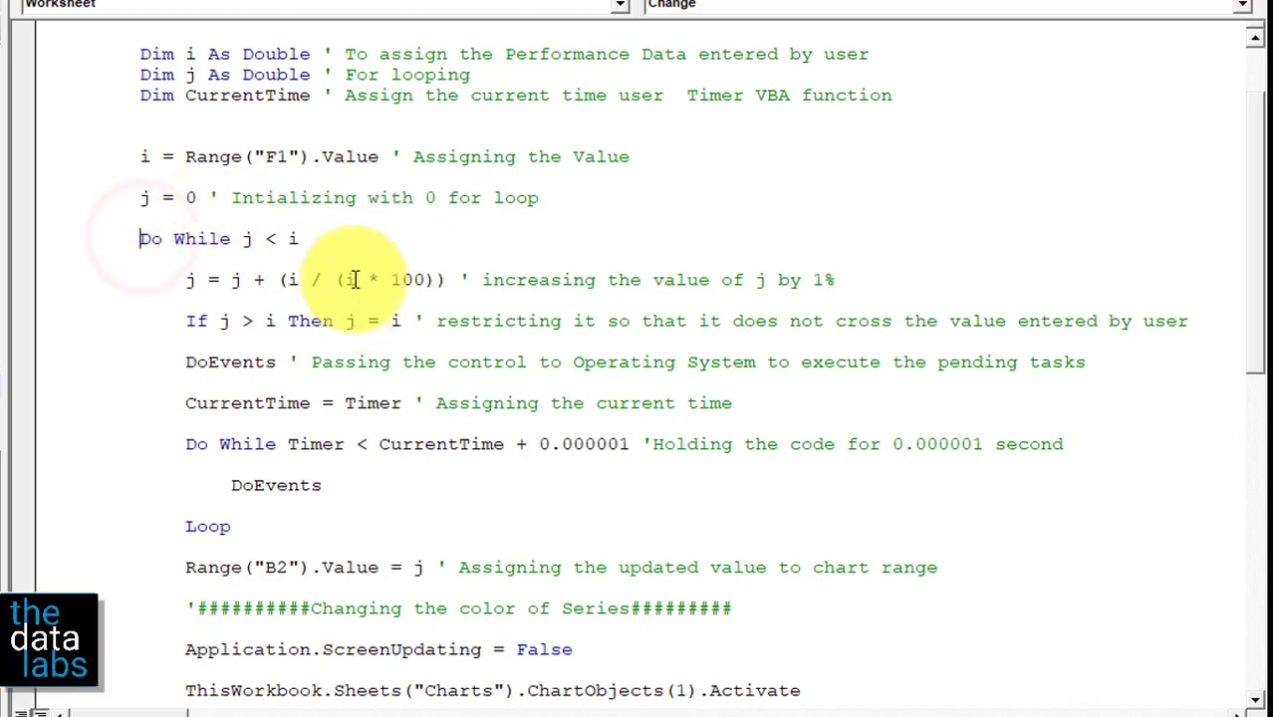
pyautogui.moveTo(1248, 242); pyautogui.dragTo(1250, 258)
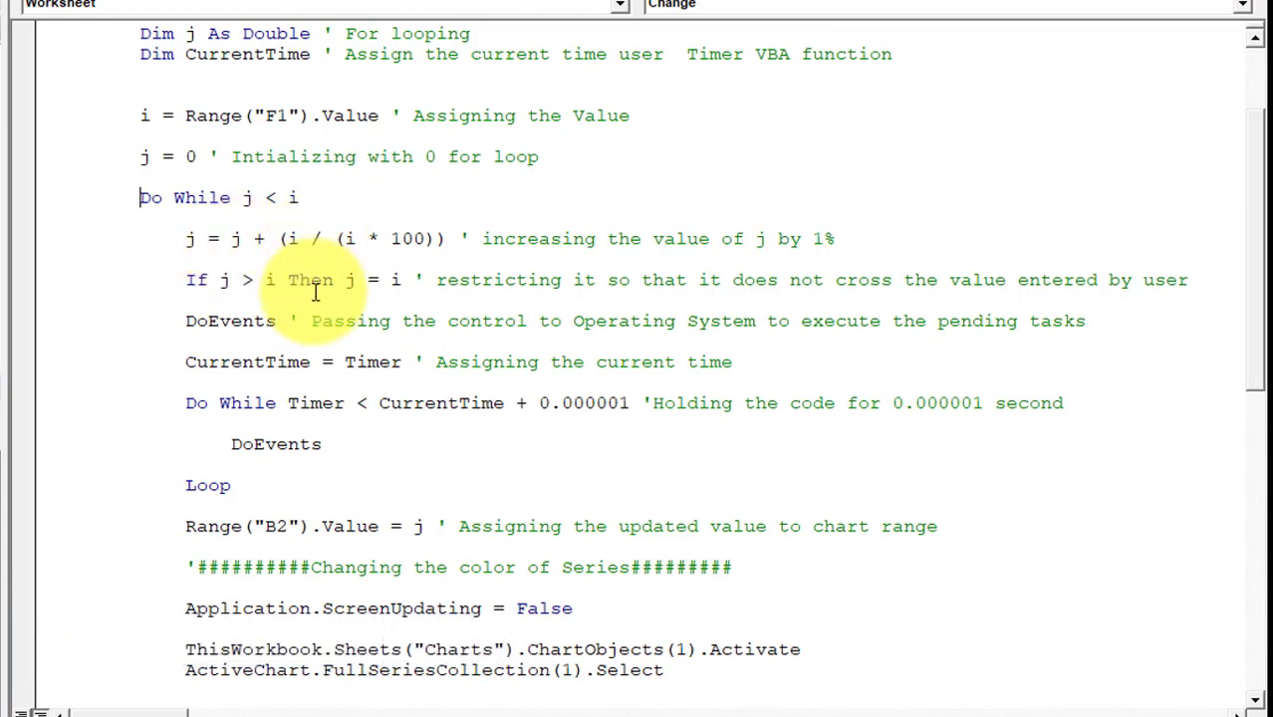
pyautogui.hotkey('alt', 'F11')
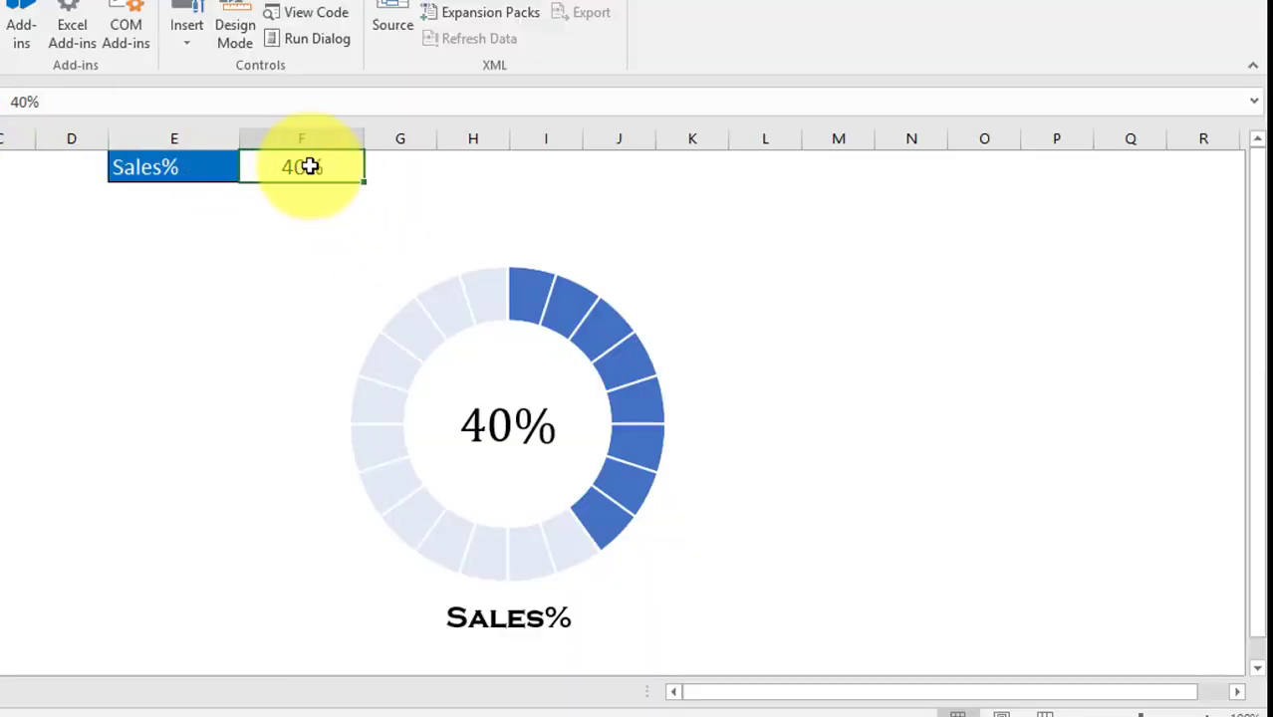
pyautogui.hotkey('alt', 'F11')
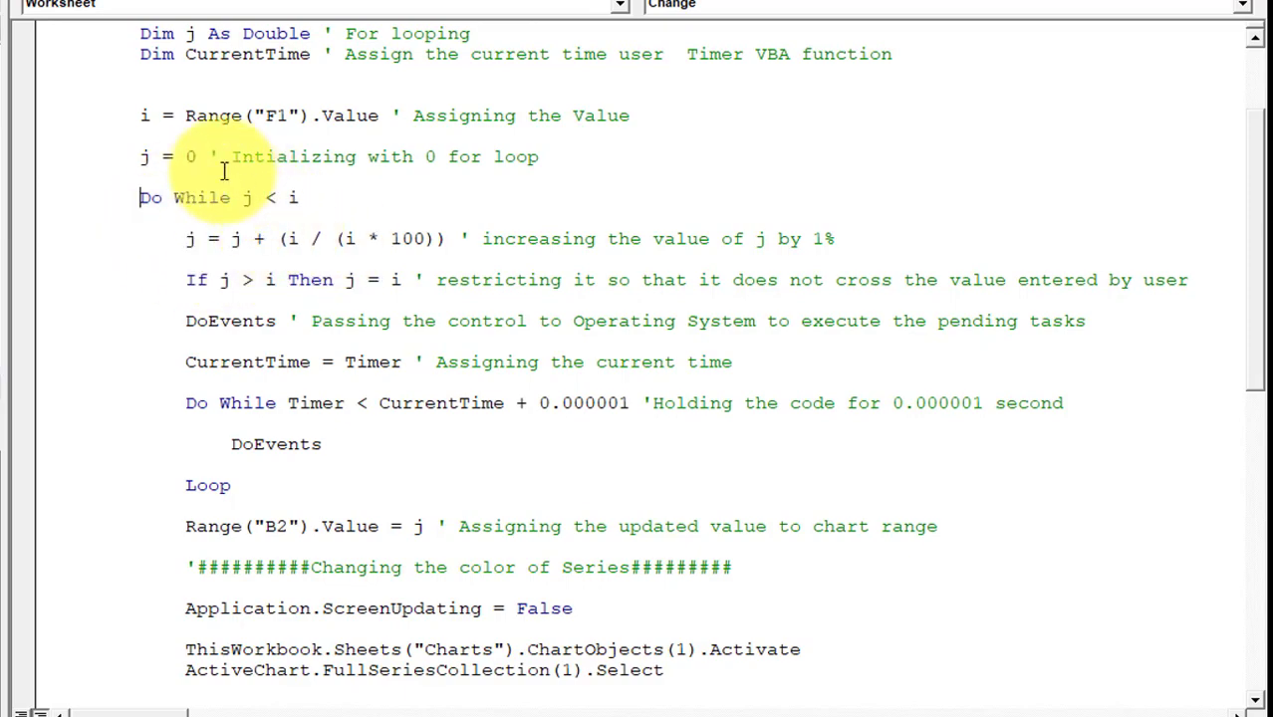
pyautogui.hotkey('alt', 'Tab')
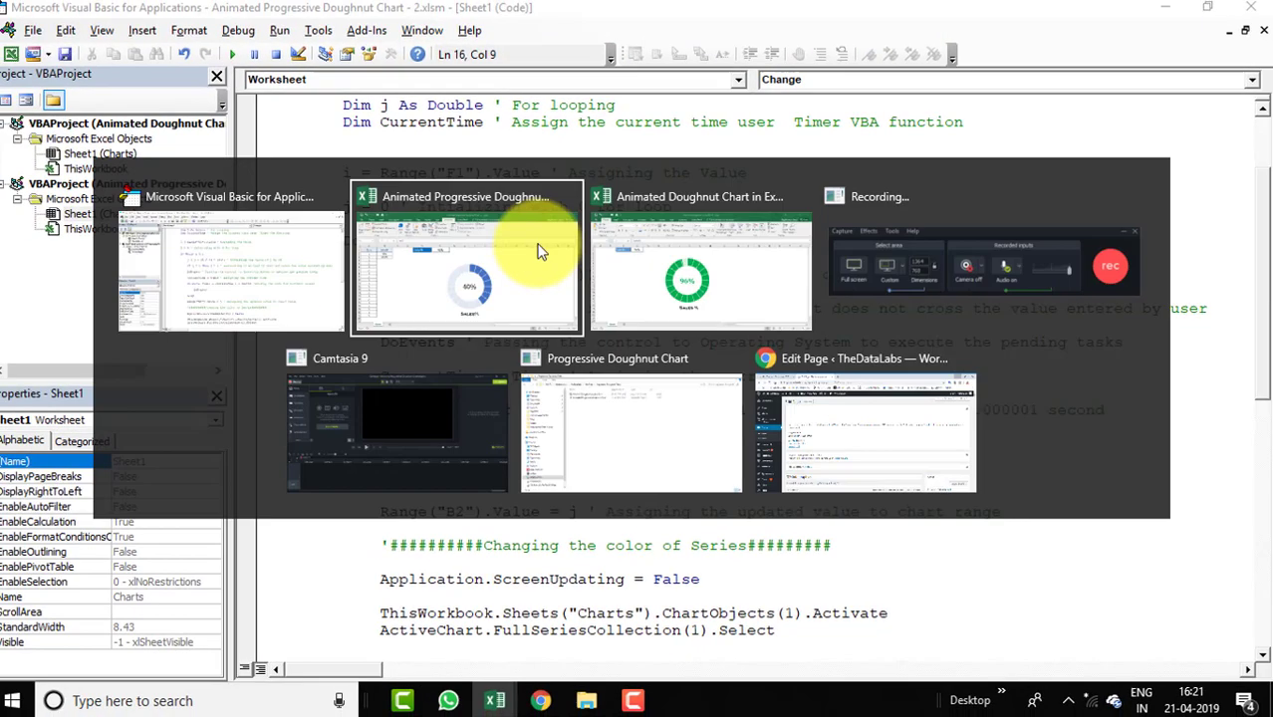
pyautogui.click(538, 251)
pyautogui.click(177, 236)
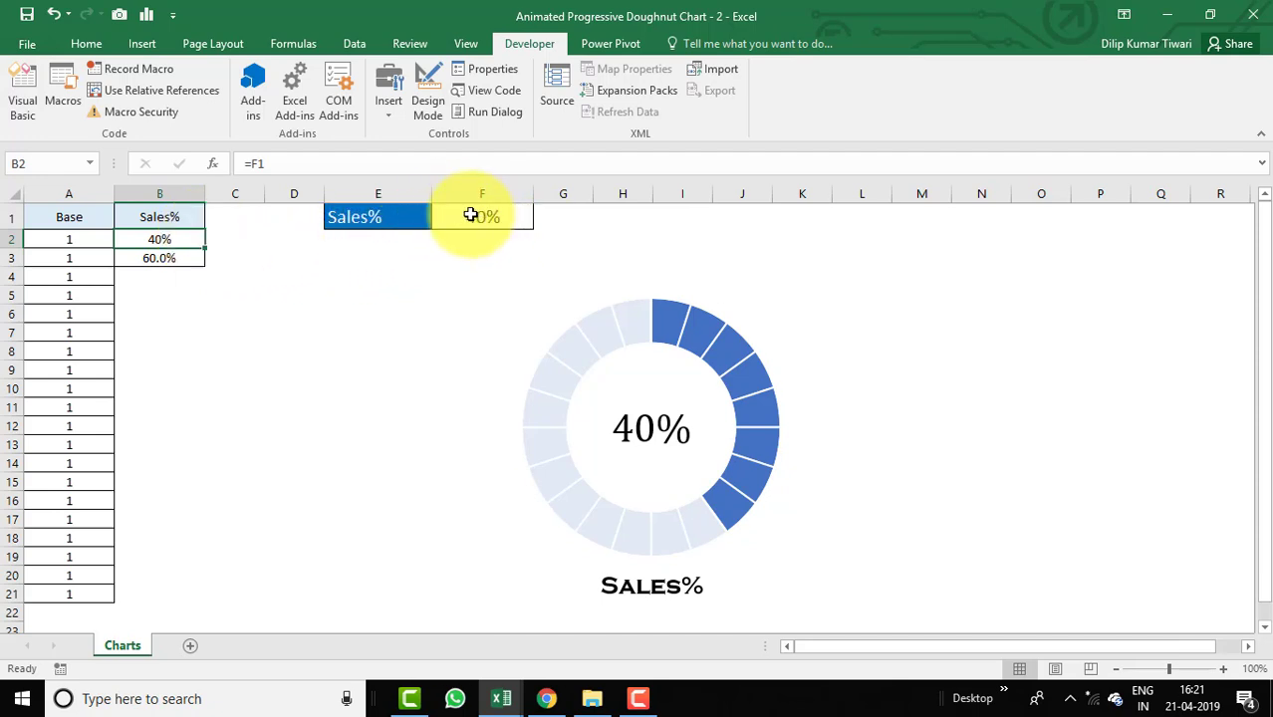
pyautogui.hotkey('alt', 'F11')
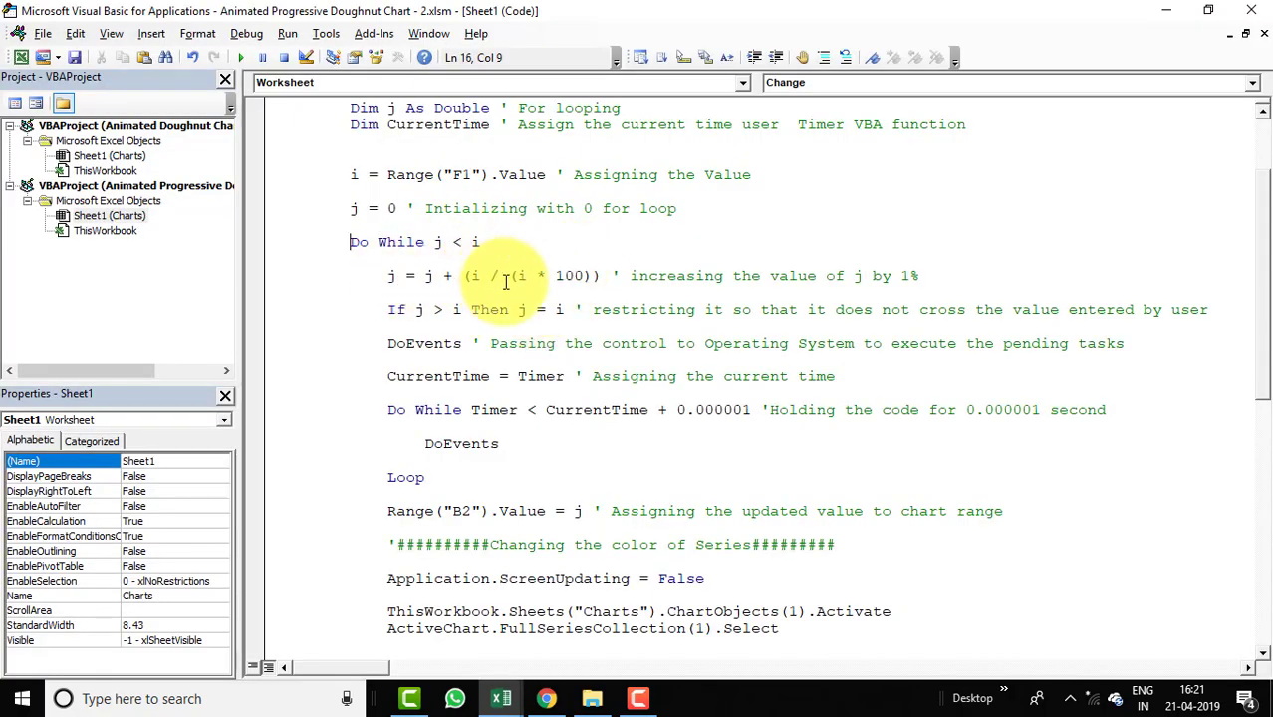
# Examine the loop's increment, limit check and timer delay lines in the macro.
pyautogui.moveTo(630, 276); pyautogui.dragTo(926, 277)
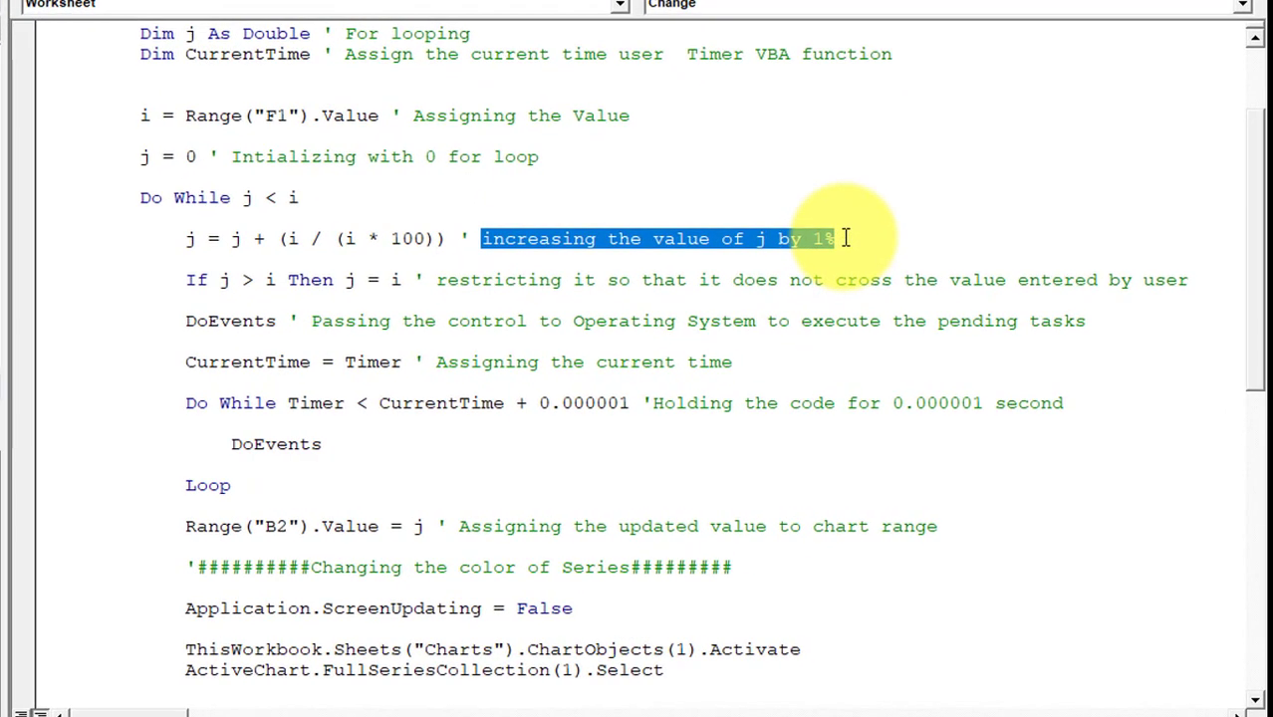
pyautogui.moveTo(1259, 197); pyautogui.dragTo(1259, 223)
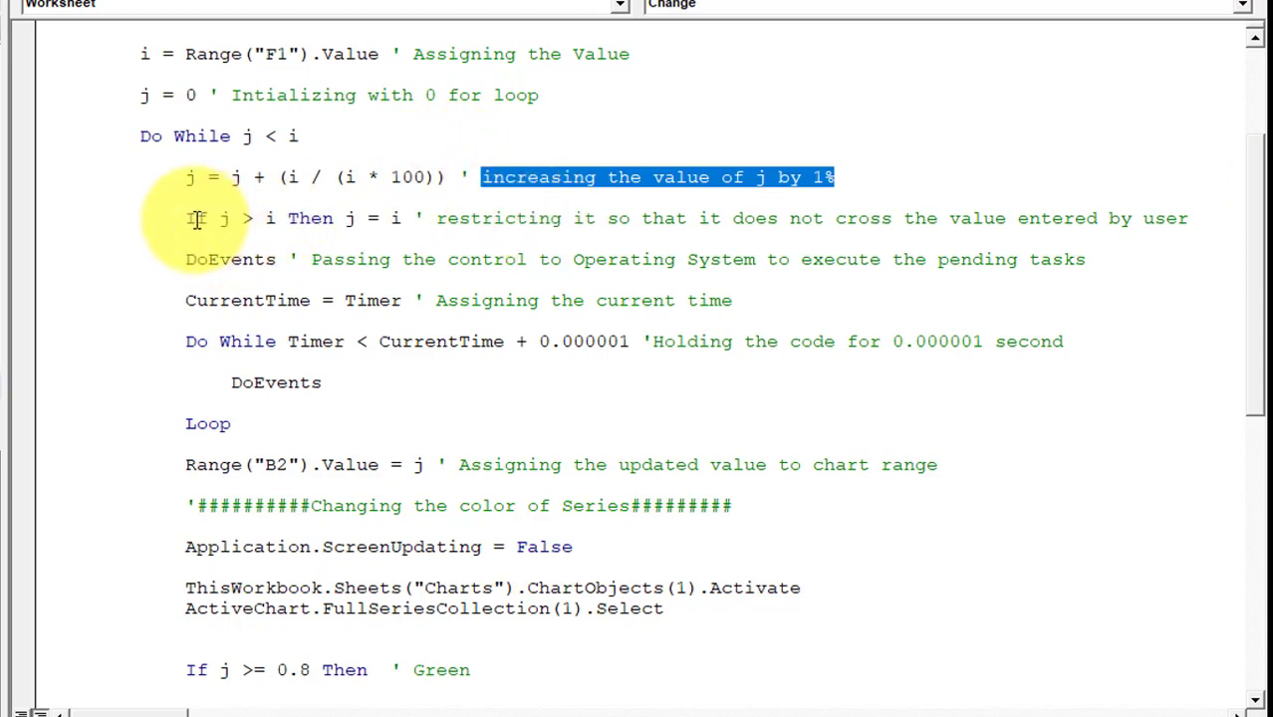
pyautogui.moveTo(186, 218); pyautogui.dragTo(412, 213)
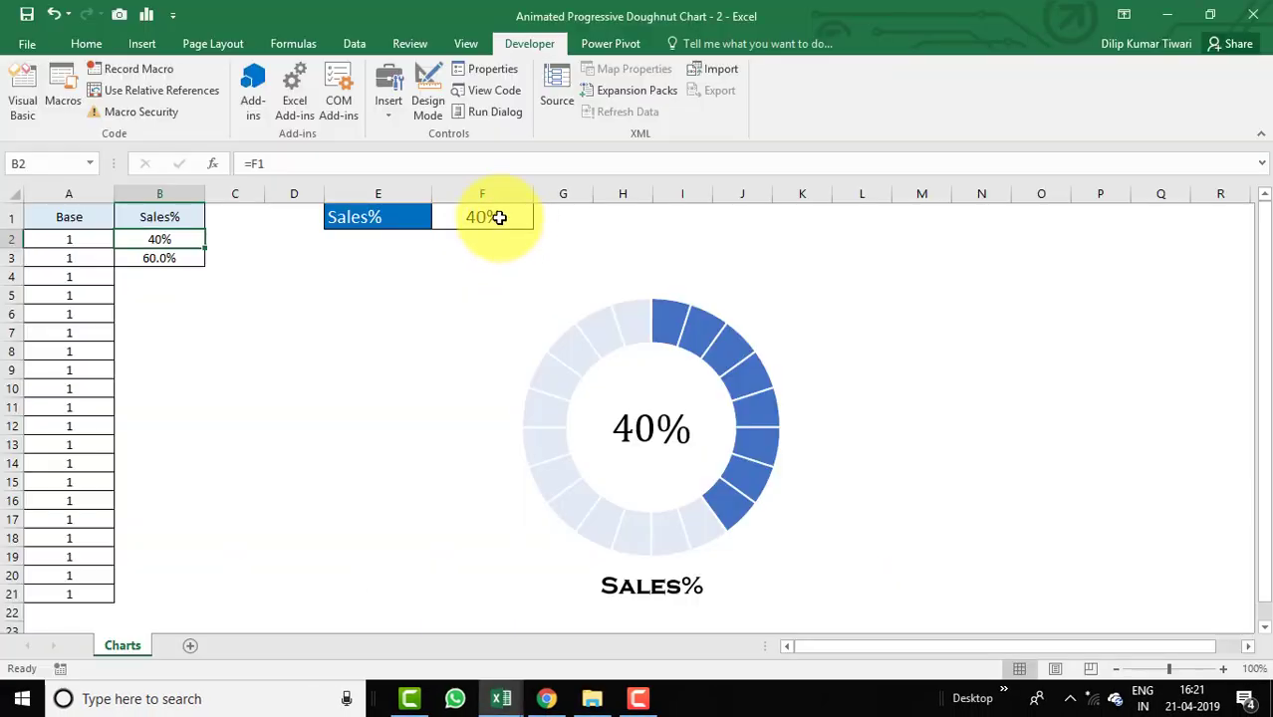
pyautogui.click(499, 217)
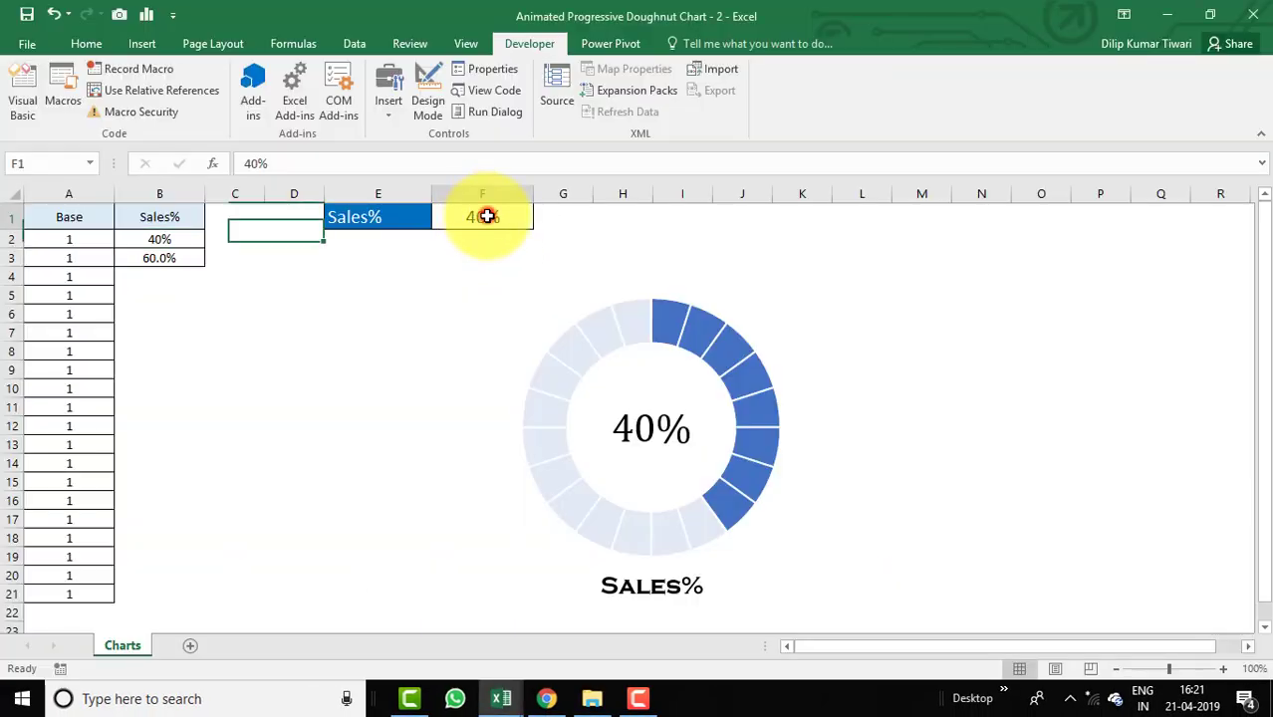
pyautogui.click(196, 235)
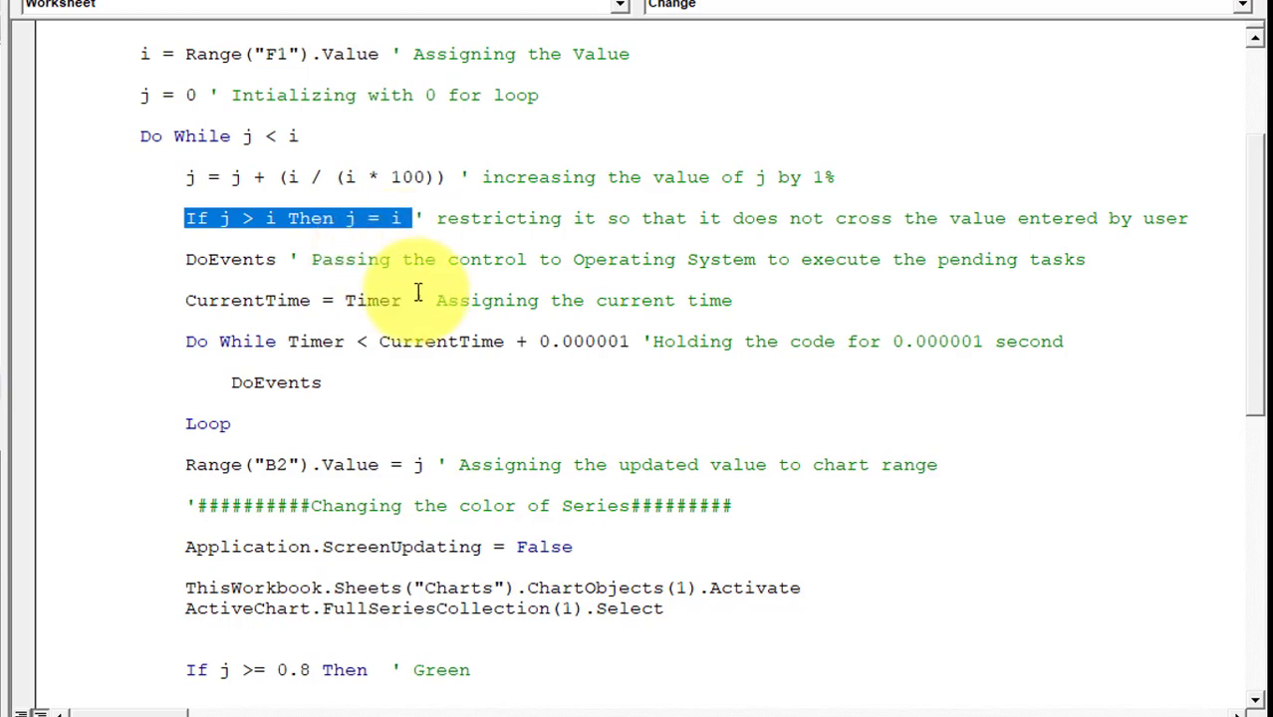
pyautogui.click(187, 259)
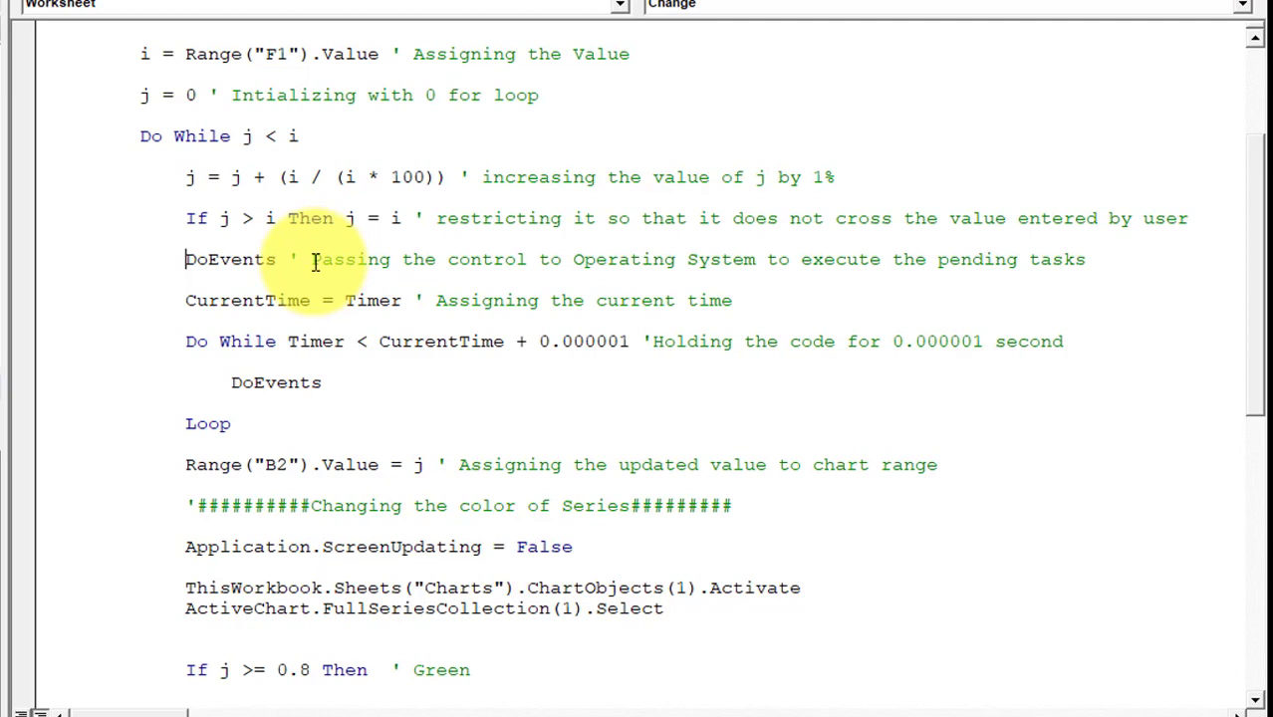
pyautogui.doubleClick(236, 297)
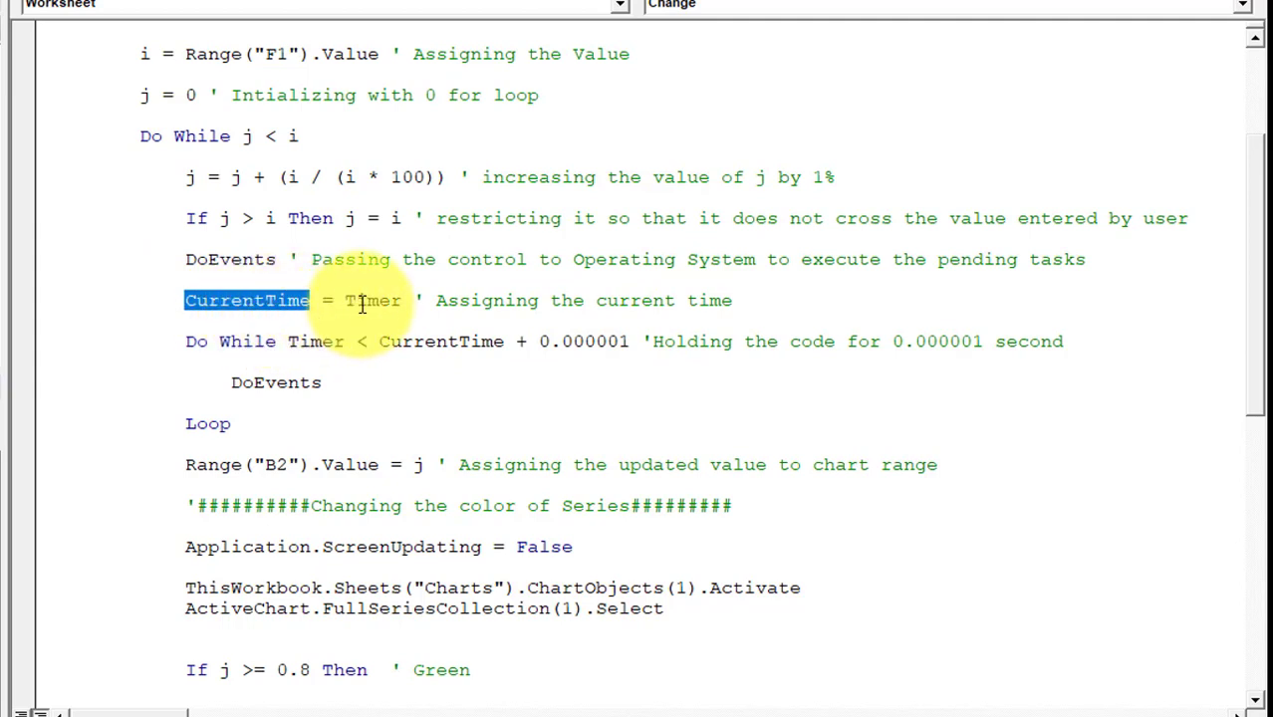
pyautogui.click(360, 302)
pyautogui.click(255, 301)
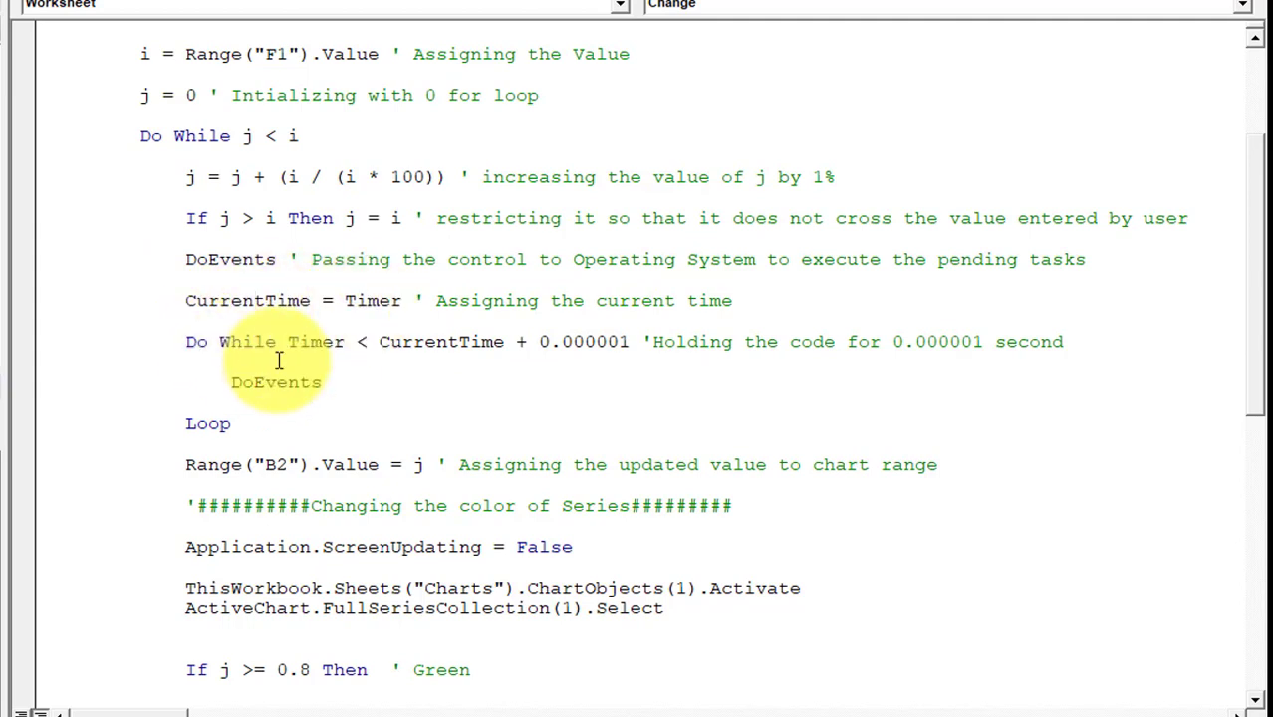
pyautogui.moveTo(1260, 317); pyautogui.dragTo(1239, 336)
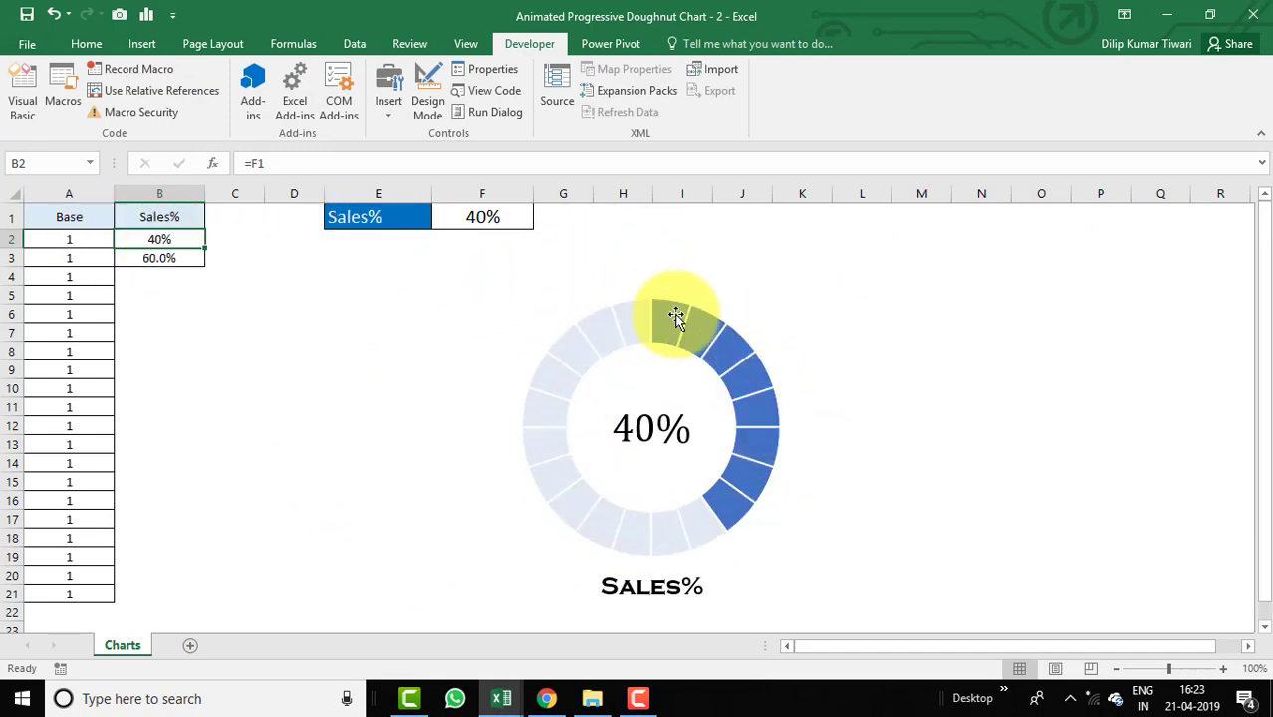
# Examine how the macro writes the loop value into cell B2 that drives the chart.
pyautogui.hotkey('alt', 'F11')
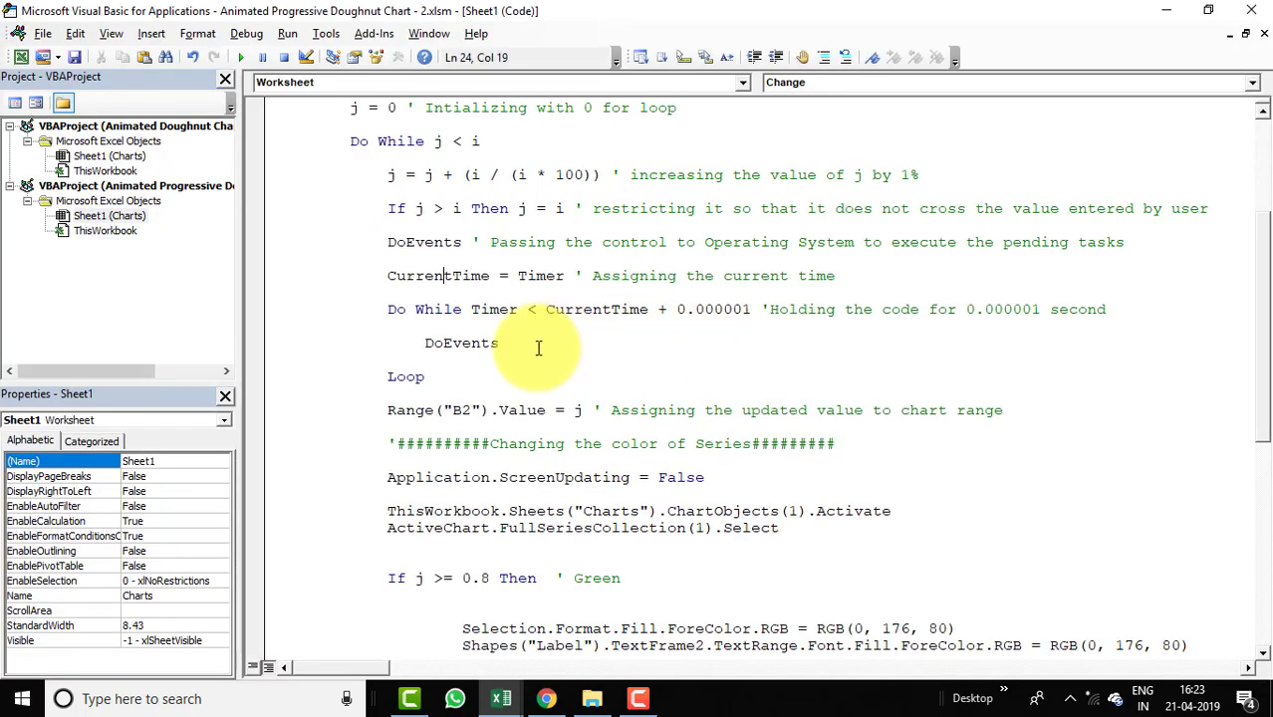
pyautogui.hotkey('alt', 'F11')
pyautogui.moveTo(190, 239)
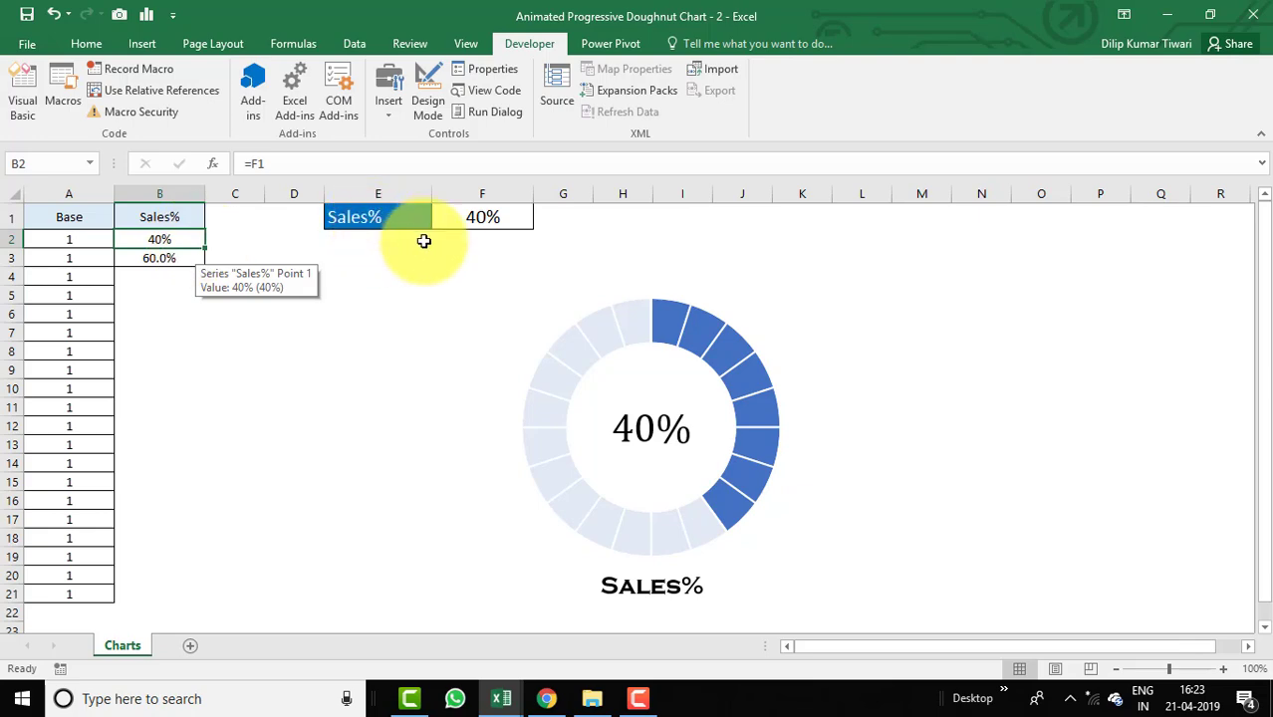
pyautogui.hotkey('alt', 'F11')
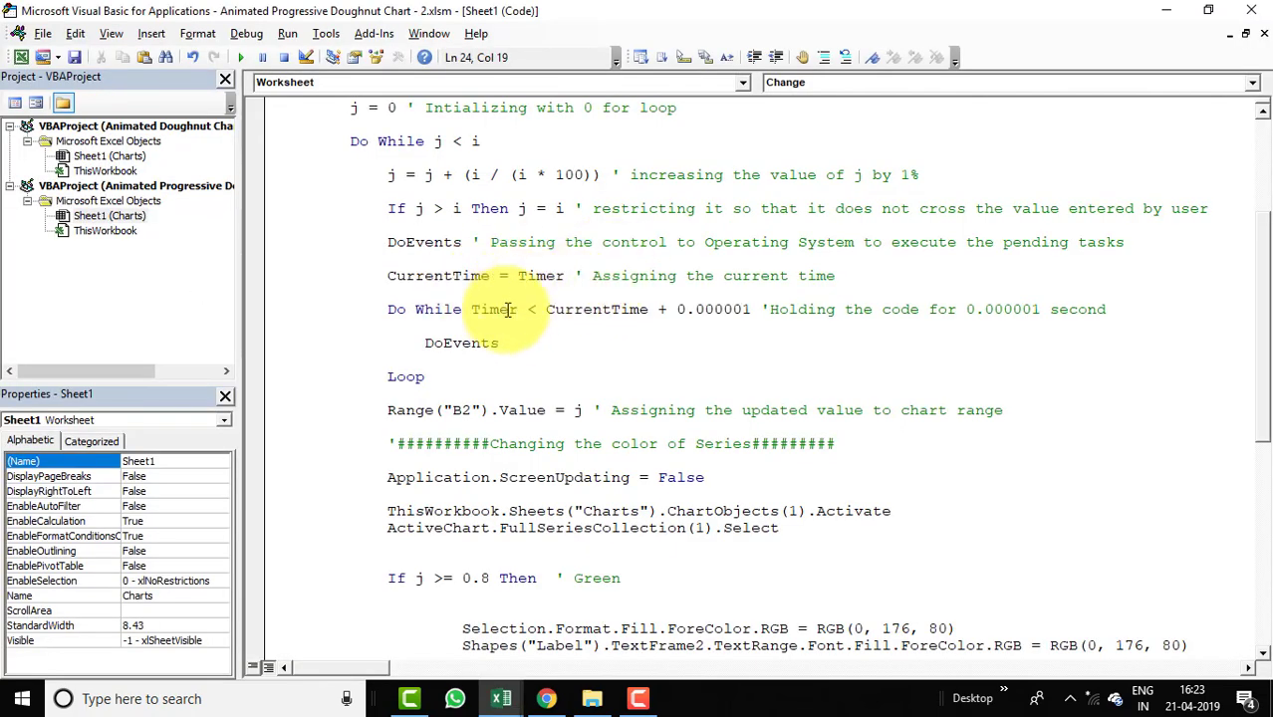
pyautogui.hotkey('alt', 'F11')
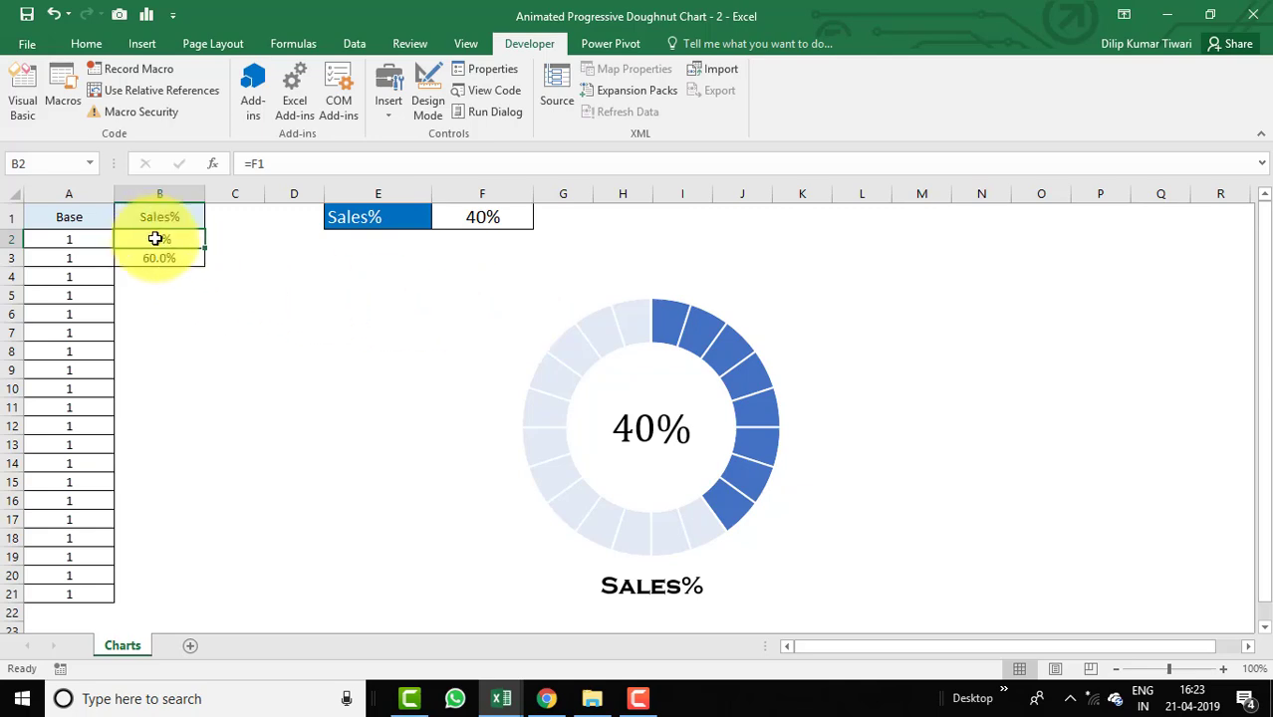
pyautogui.hotkey('alt', 'F11')
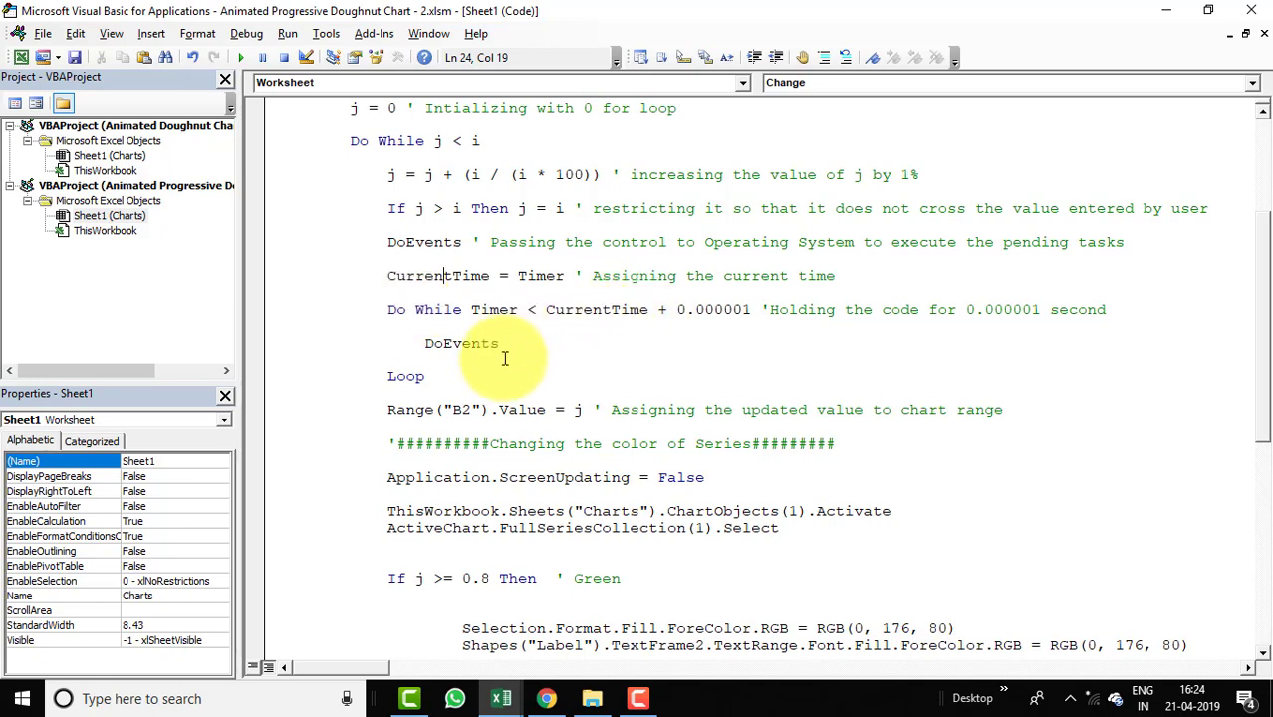
pyautogui.click(390, 410)
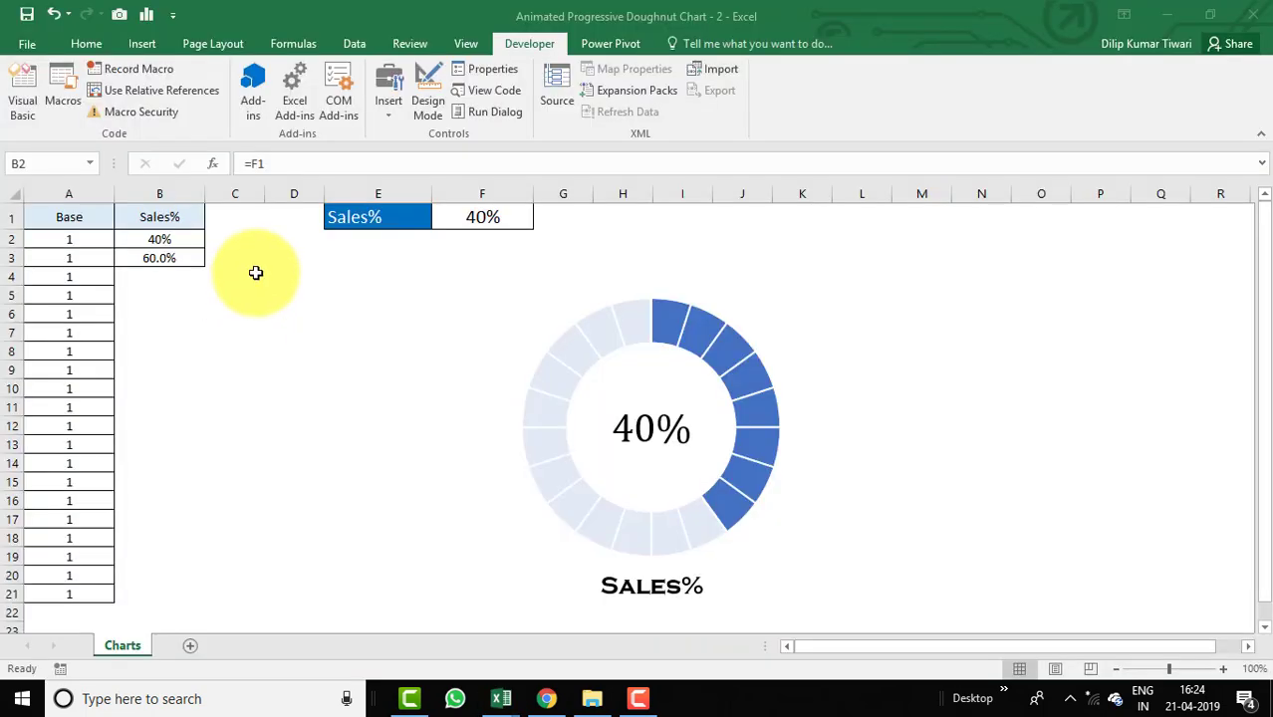
pyautogui.hotkey('alt', 'F11')
pyautogui.click(191, 240)
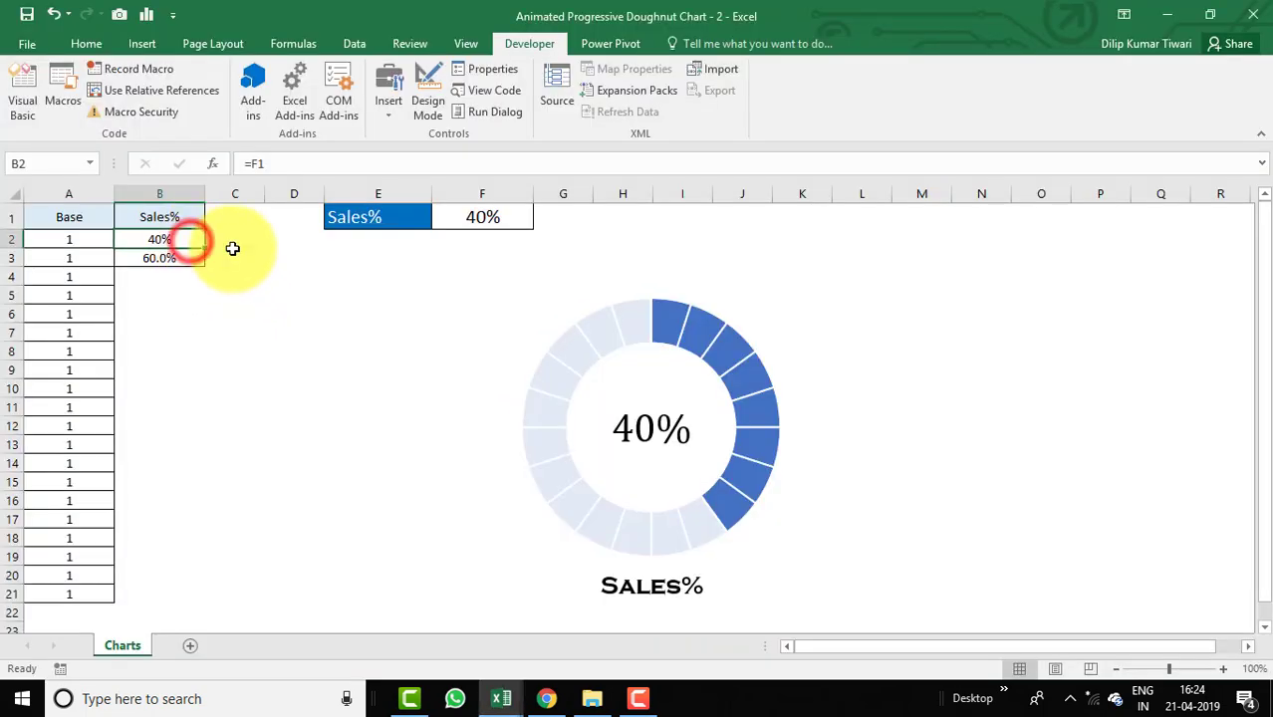
pyautogui.hotkey('alt', 'F11')
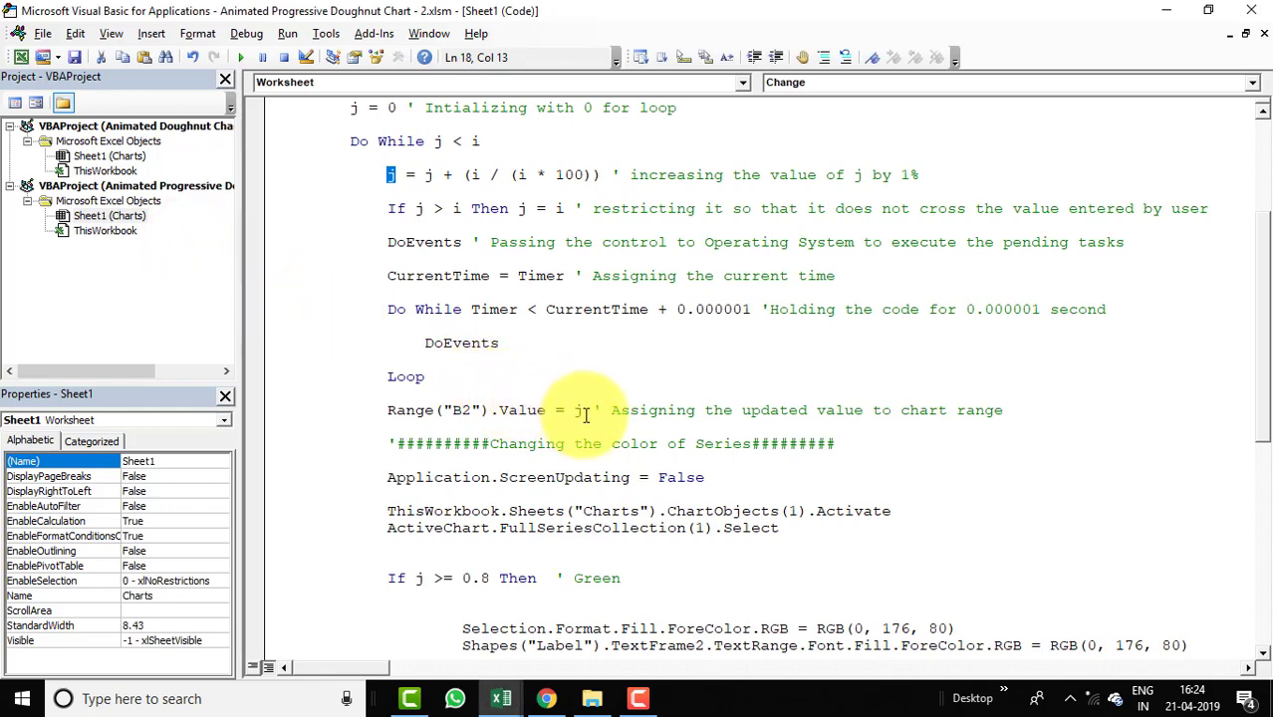
pyautogui.hotkey('alt', 'Tab')
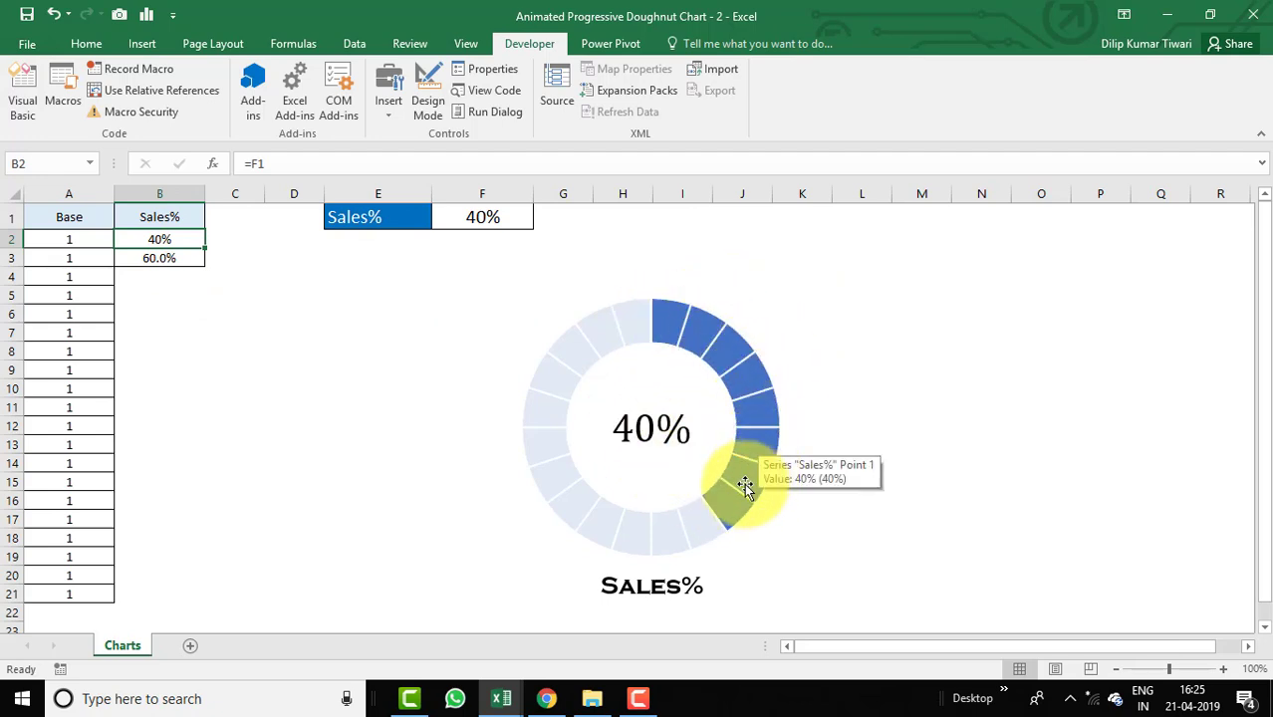
# Insert a blank line above the macro's 'Changing the color of Series' comment line.
pyautogui.moveTo(676, 312)
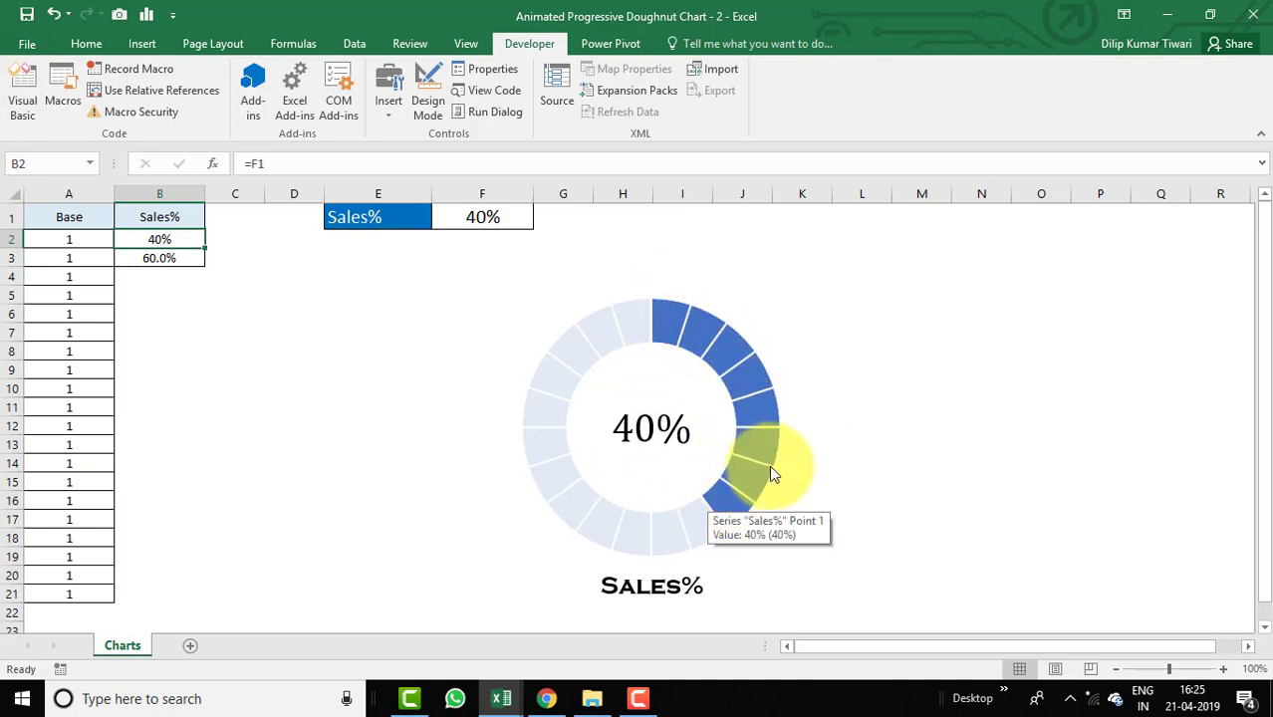
pyautogui.hotkey('alt', 'F11')
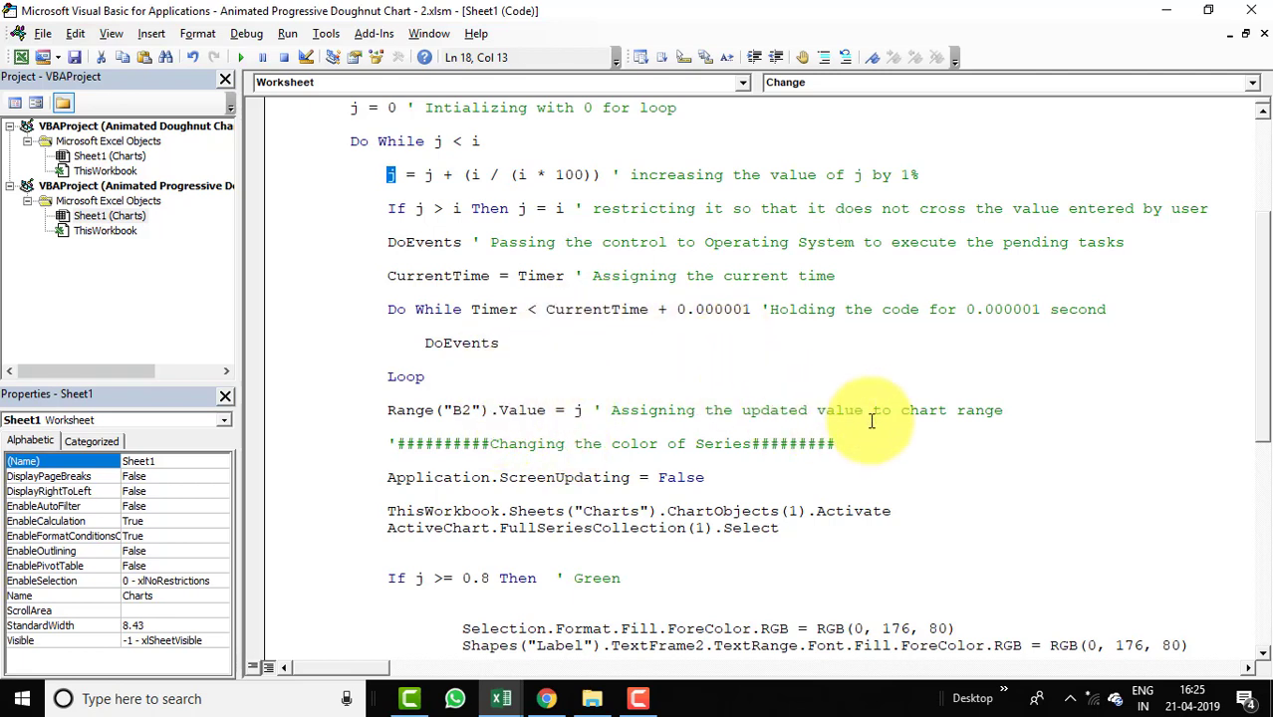
pyautogui.scroll(-1, 1263, 339)
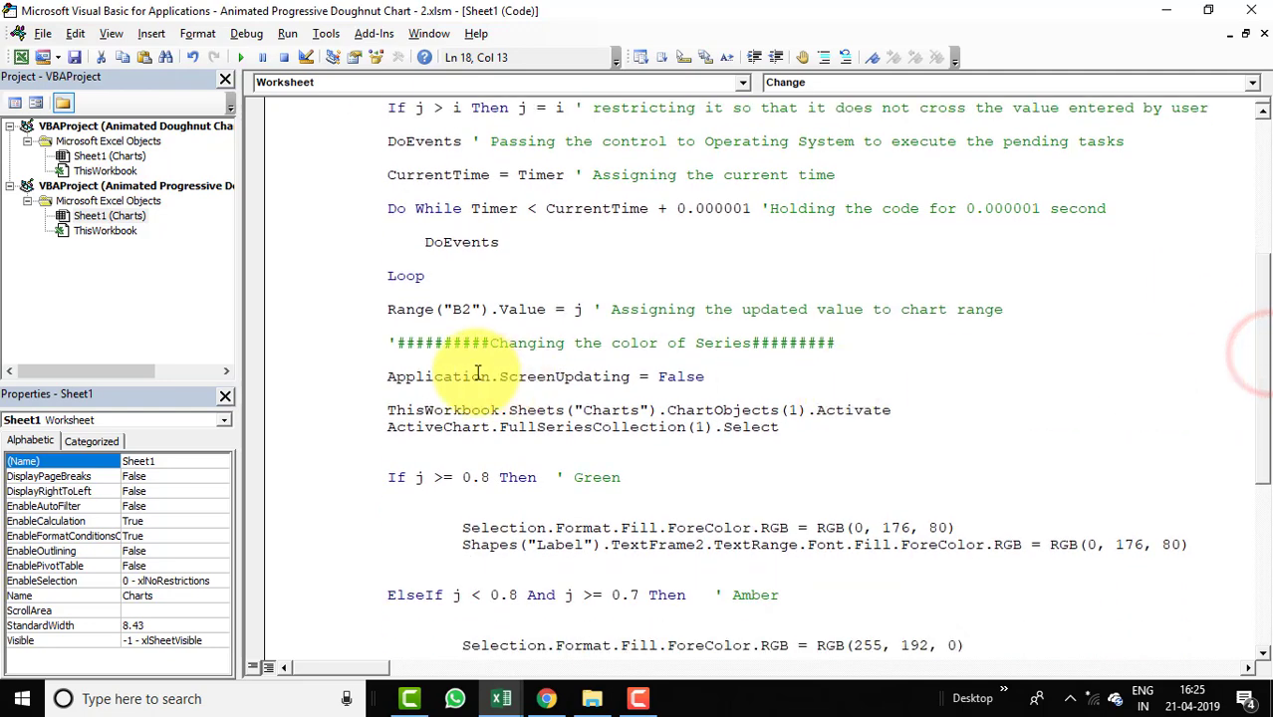
pyautogui.click(387, 341)
pyautogui.press('Return')
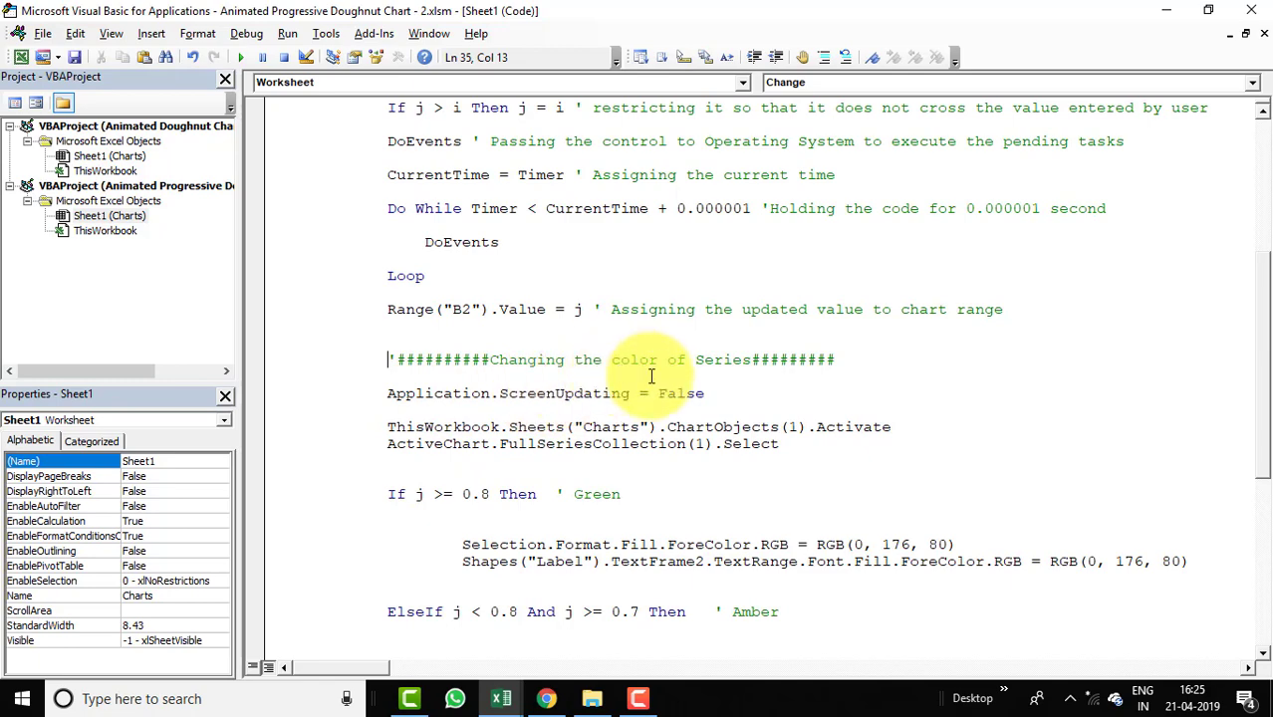
# Examine the macro lines that turn off screen updating and activate the chart and select its series, comparing with the chart.
pyautogui.scroll(-1, 1263, 398)
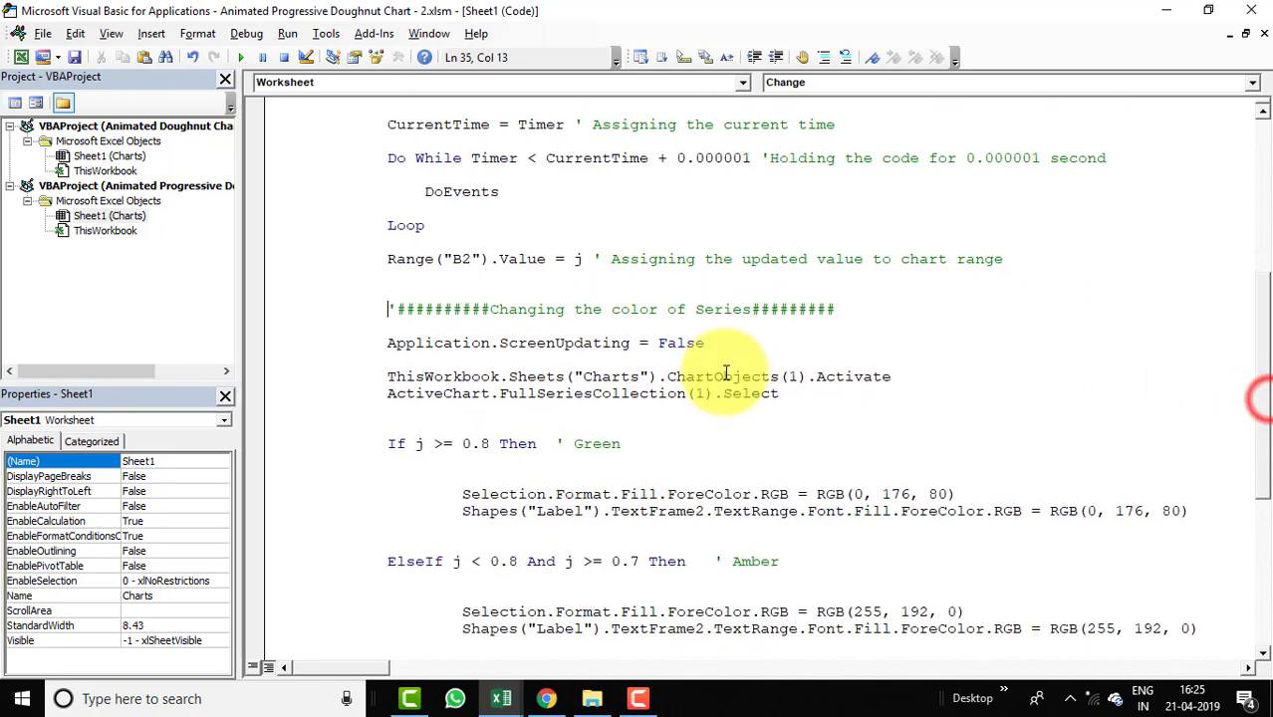
pyautogui.click(743, 342)
pyautogui.moveTo(743, 341); pyautogui.dragTo(400, 343)
pyautogui.click(394, 344)
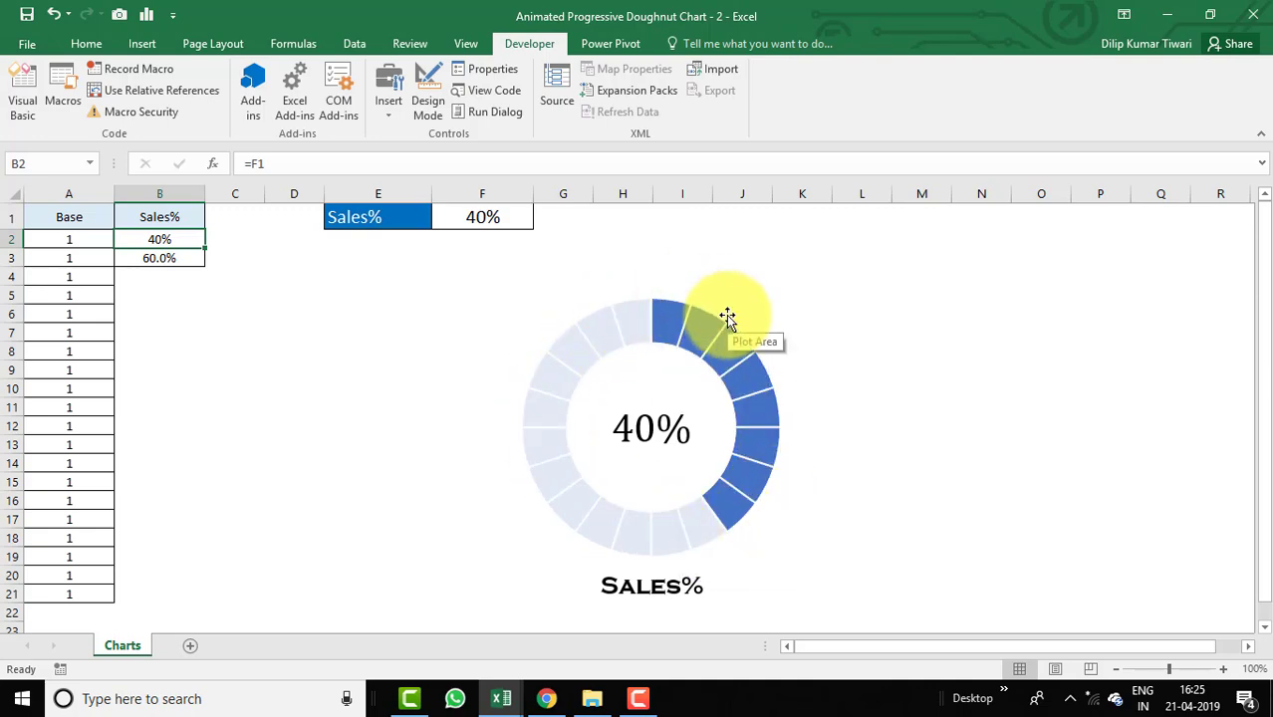
pyautogui.hotkey('alt', 'F11')
pyautogui.click(380, 376)
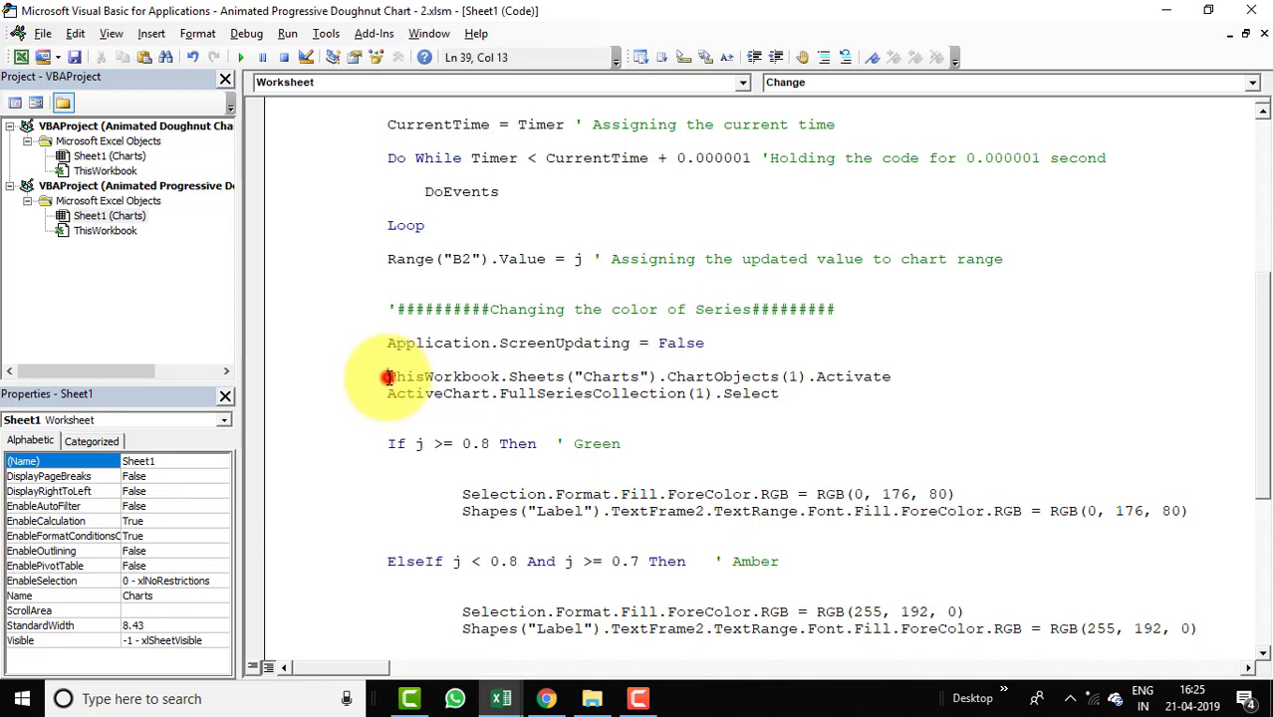
pyautogui.keyDown('shift'); pyautogui.click(906, 375); pyautogui.keyUp('shift')
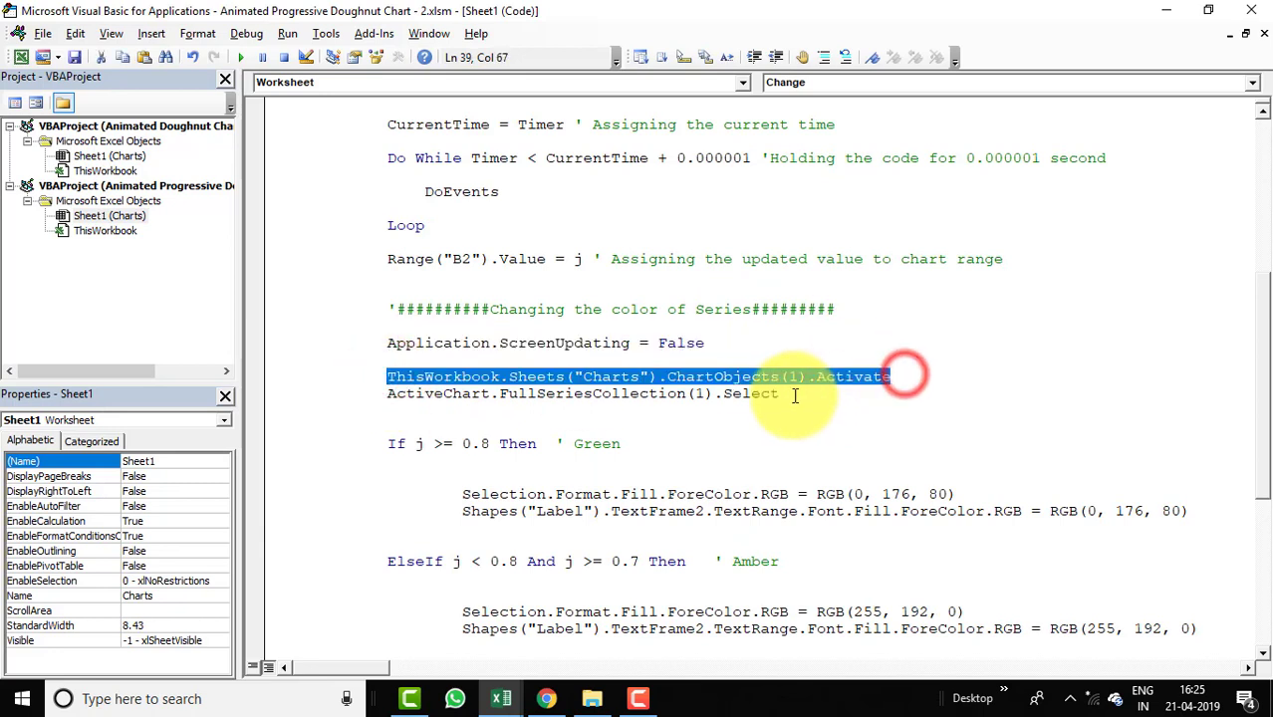
pyautogui.click(794, 394)
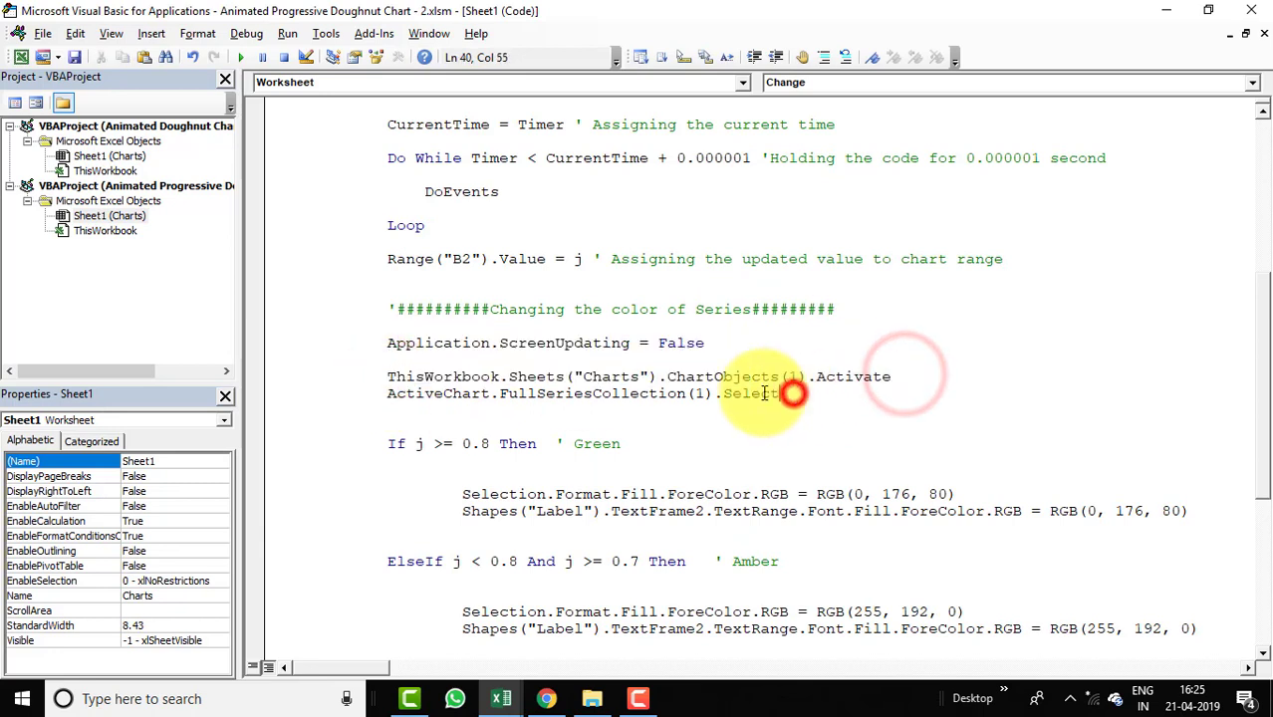
pyautogui.keyDown('shift'); pyautogui.click(388, 375); pyautogui.keyUp('shift')
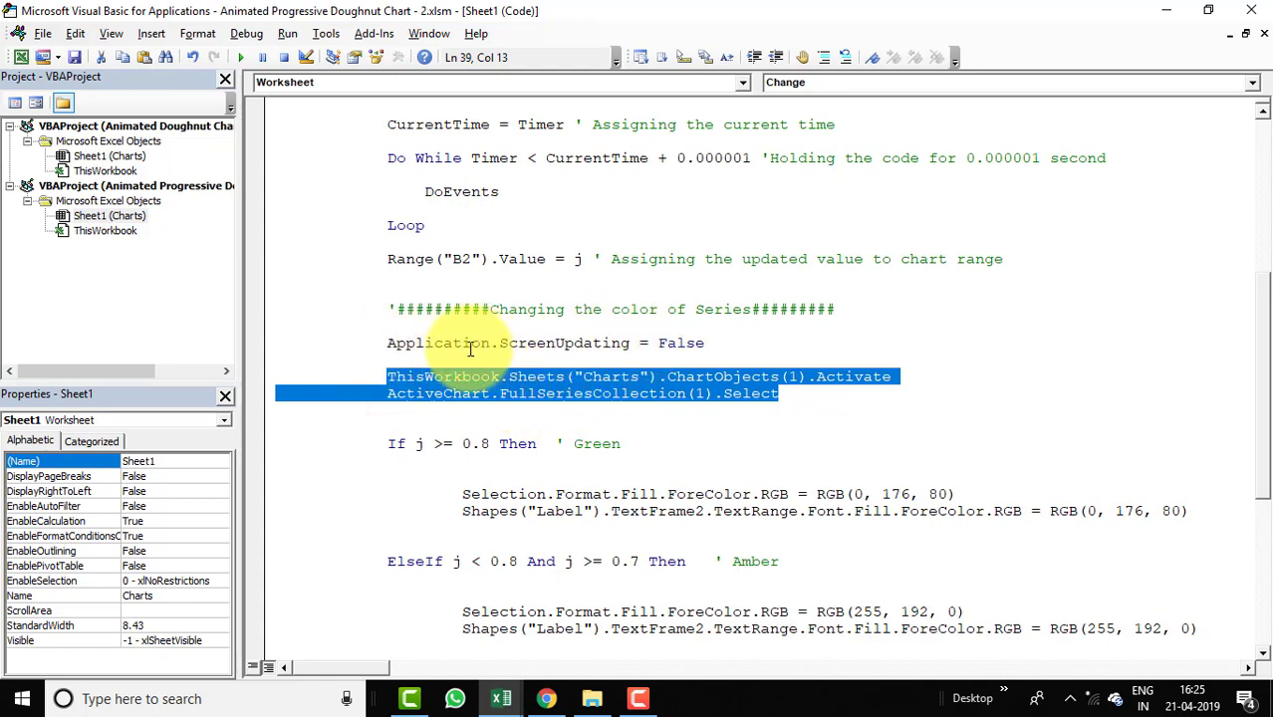
pyautogui.moveTo(391, 343); pyautogui.dragTo(730, 341)
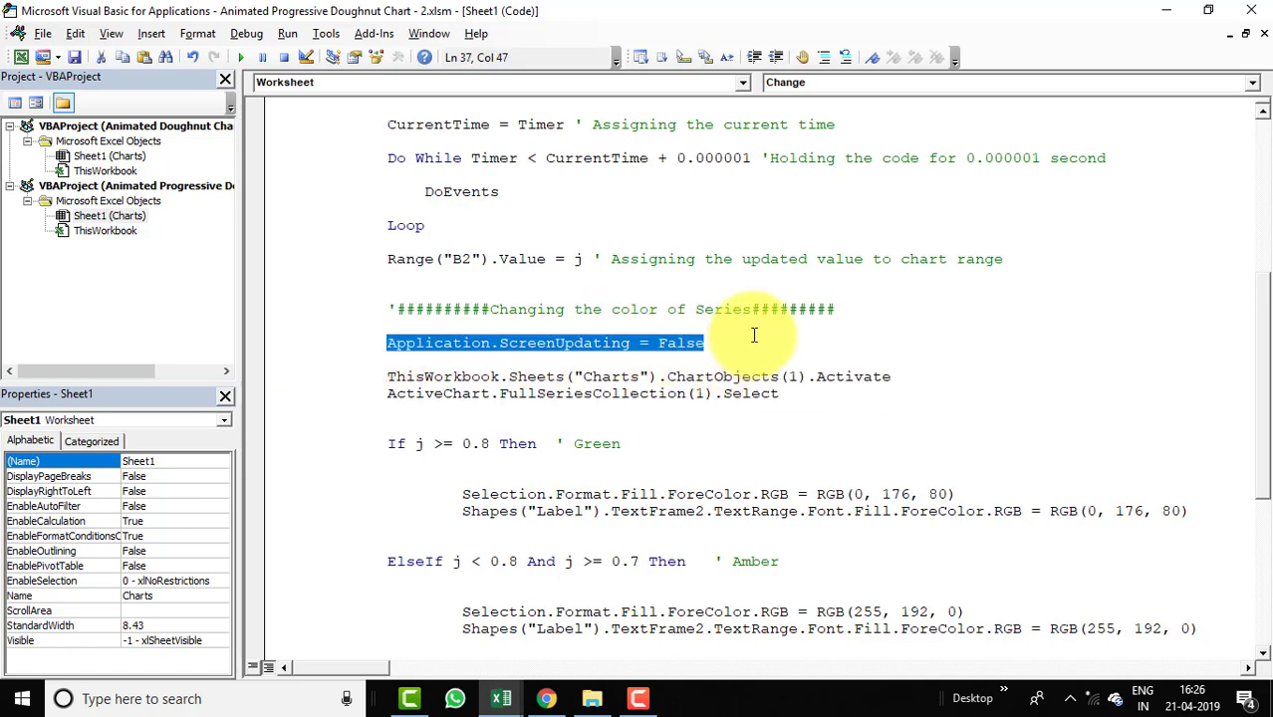
pyautogui.hotkey('alt', 'F11')
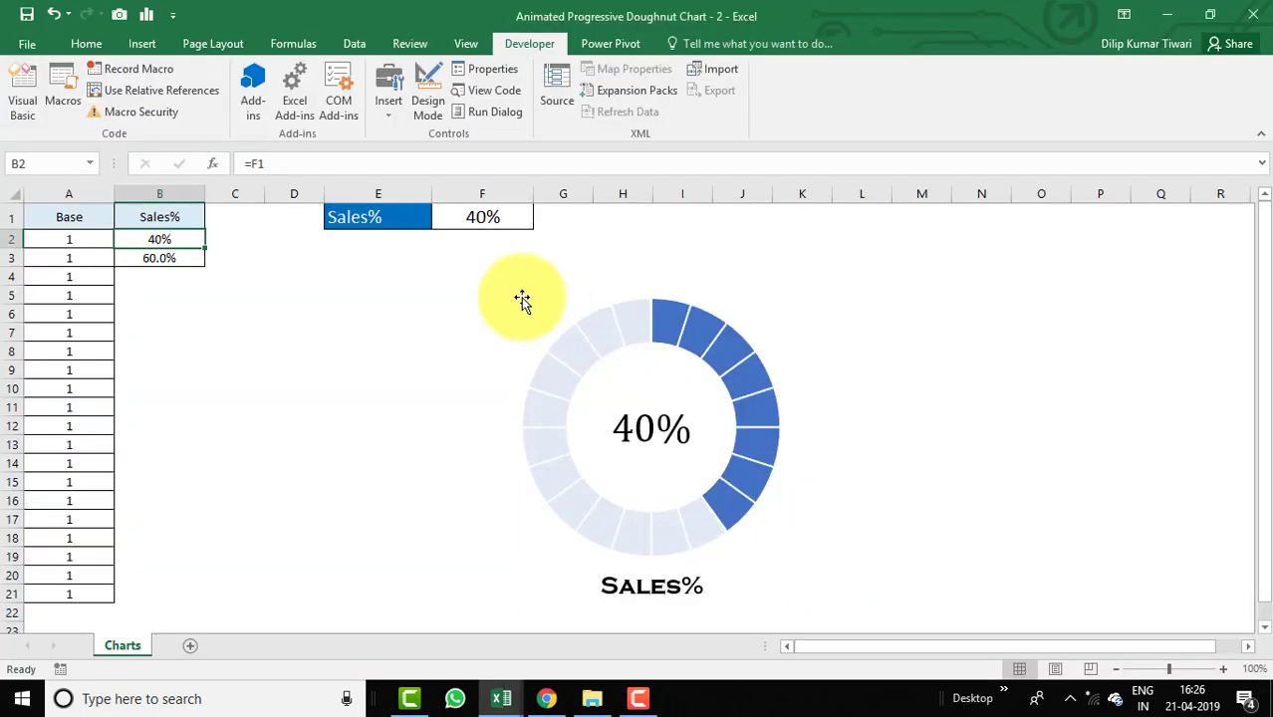
pyautogui.click(702, 329)
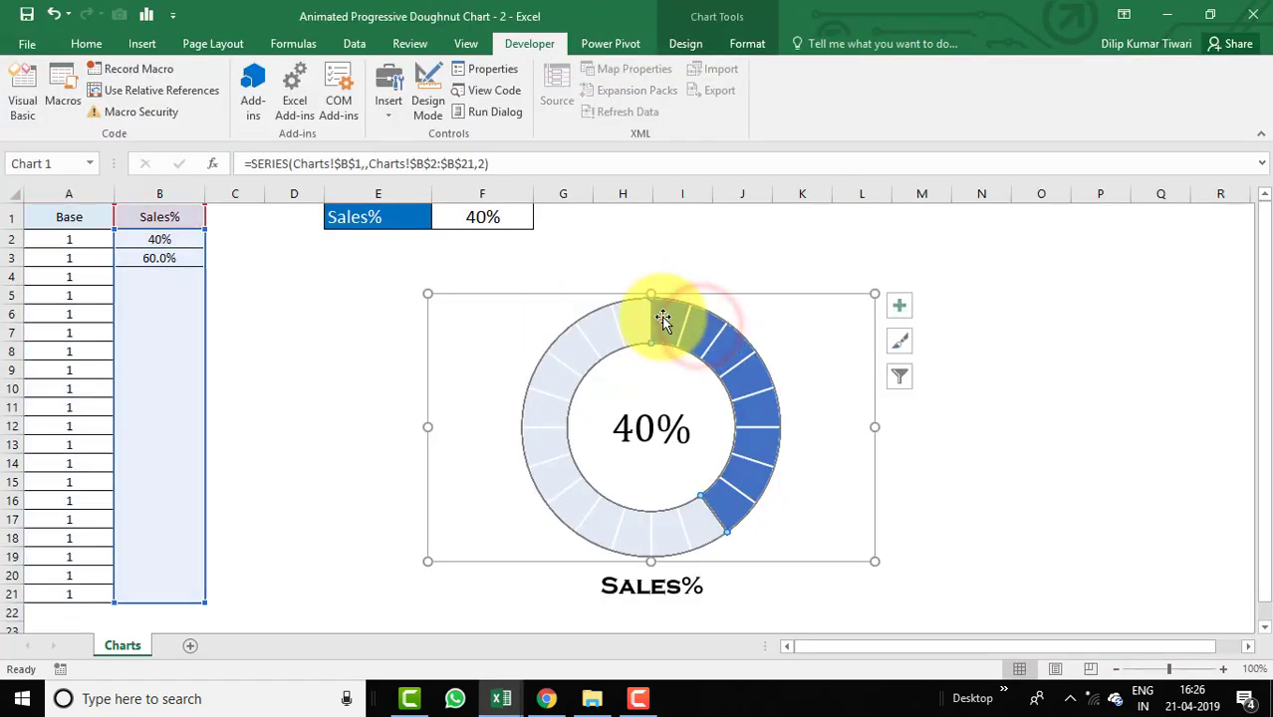
pyautogui.click(715, 247)
pyautogui.hotkey('alt', 'F11')
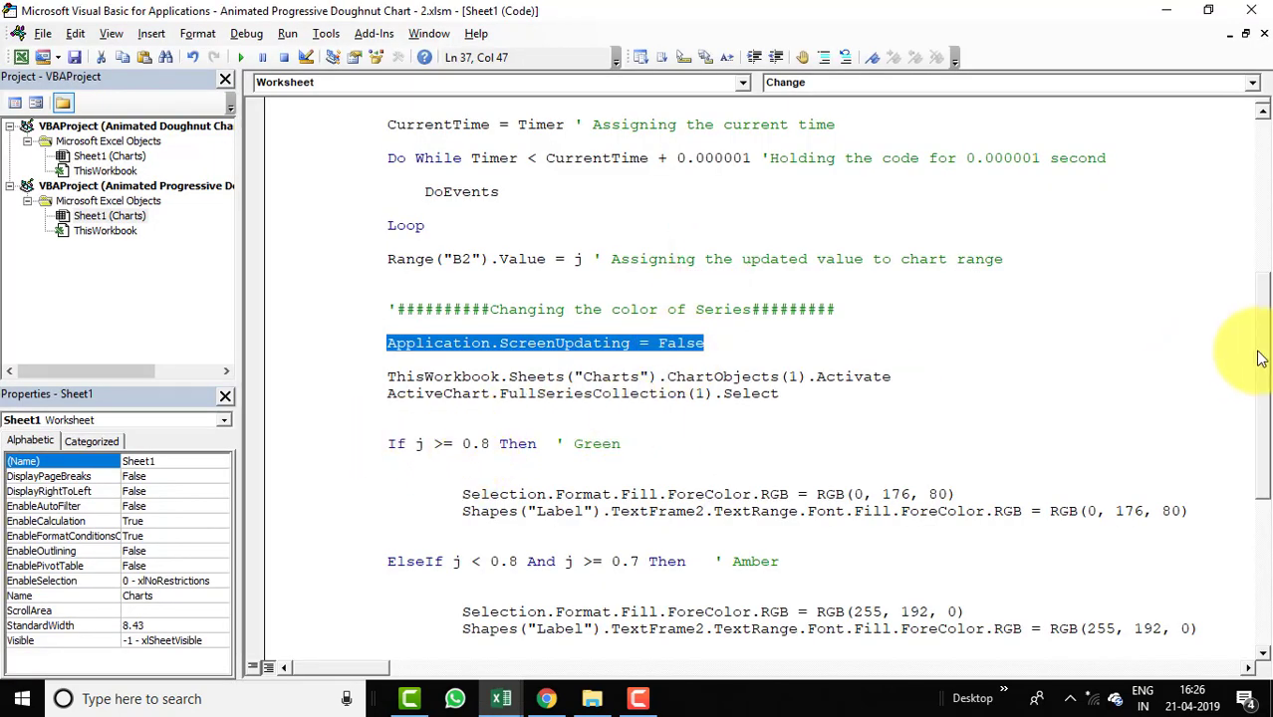
pyautogui.scroll(-2, 1258, 358)
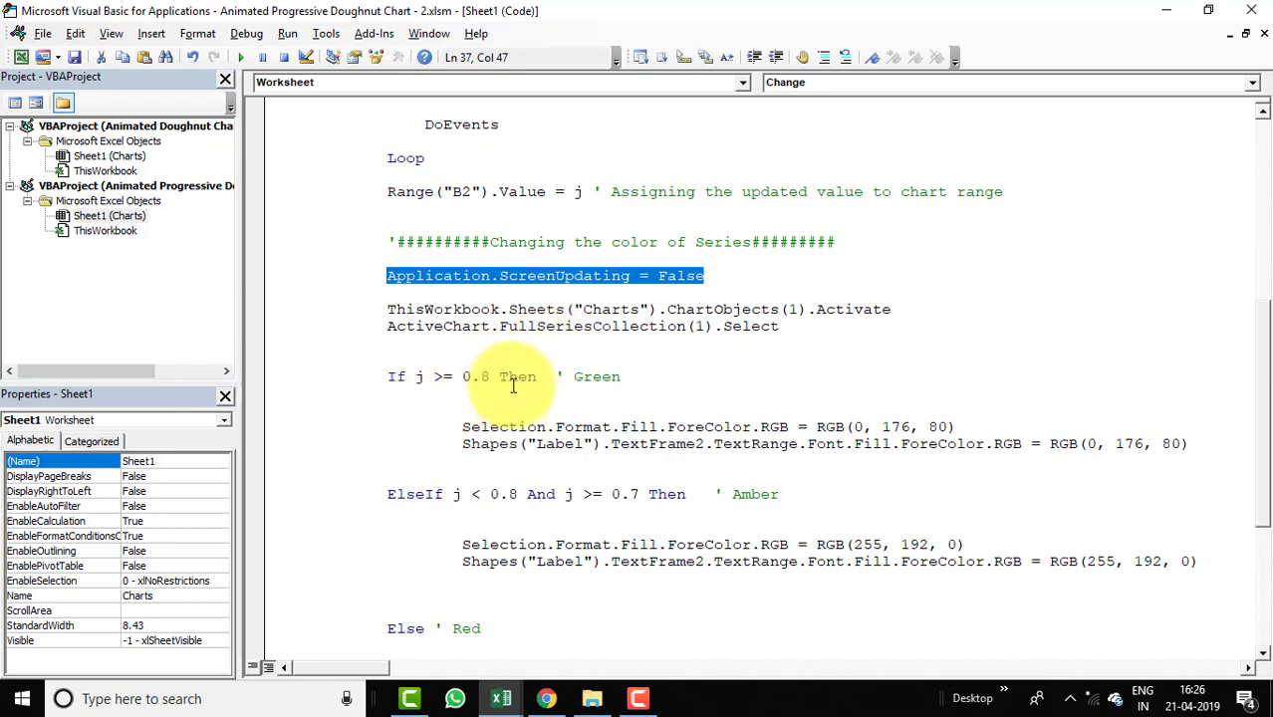
# Examine the series fill and label font RGB colour statements in the Green, Amber and Red branches.
pyautogui.click(465, 427)
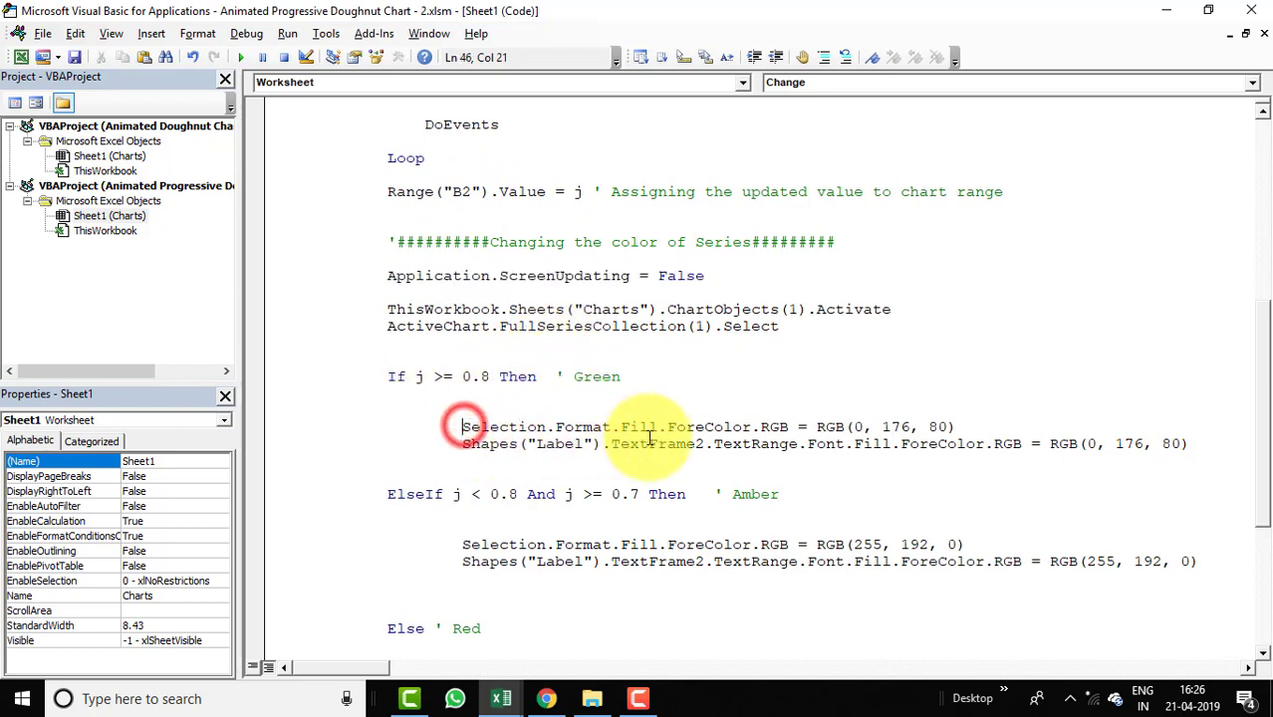
pyautogui.keyDown('shift'); pyautogui.click(975, 427); pyautogui.keyUp('shift')
pyautogui.press('Right')
pyautogui.hotkey('alt', 'F11')
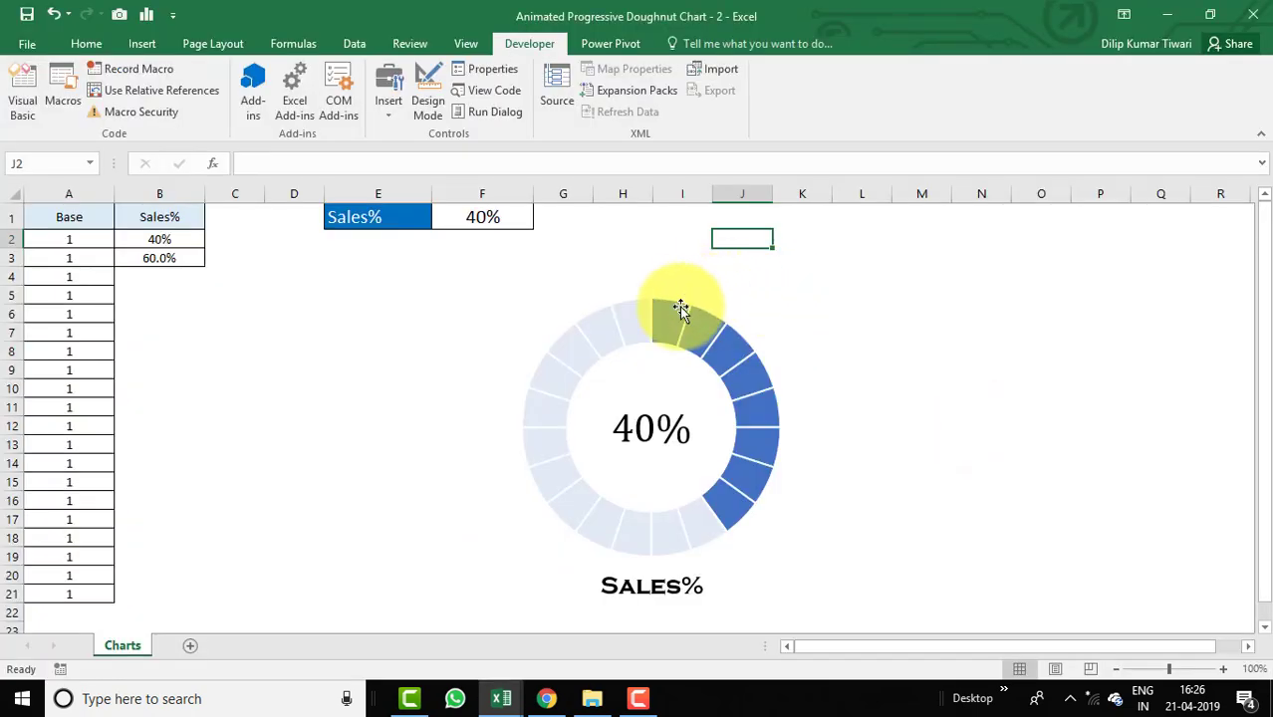
pyautogui.hotkey('alt', 'Tab')
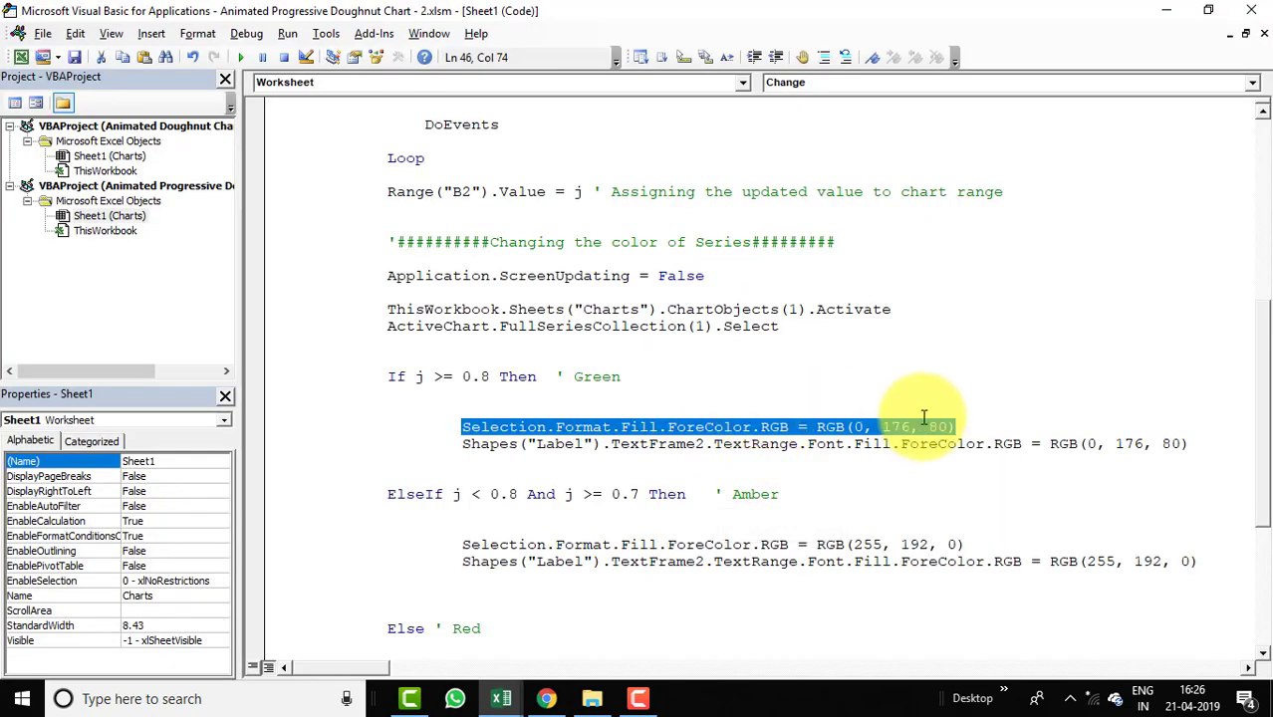
pyautogui.hotkey('alt', 'F11')
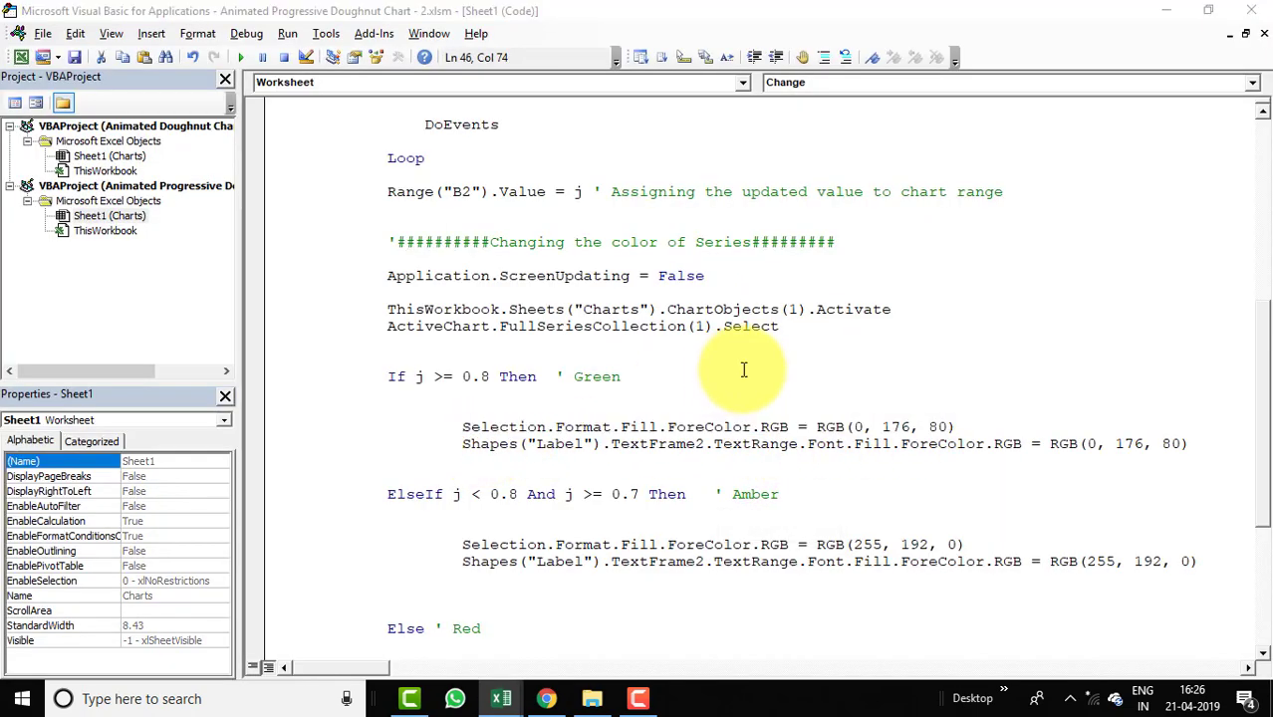
pyautogui.hotkey('alt', 'Tab')
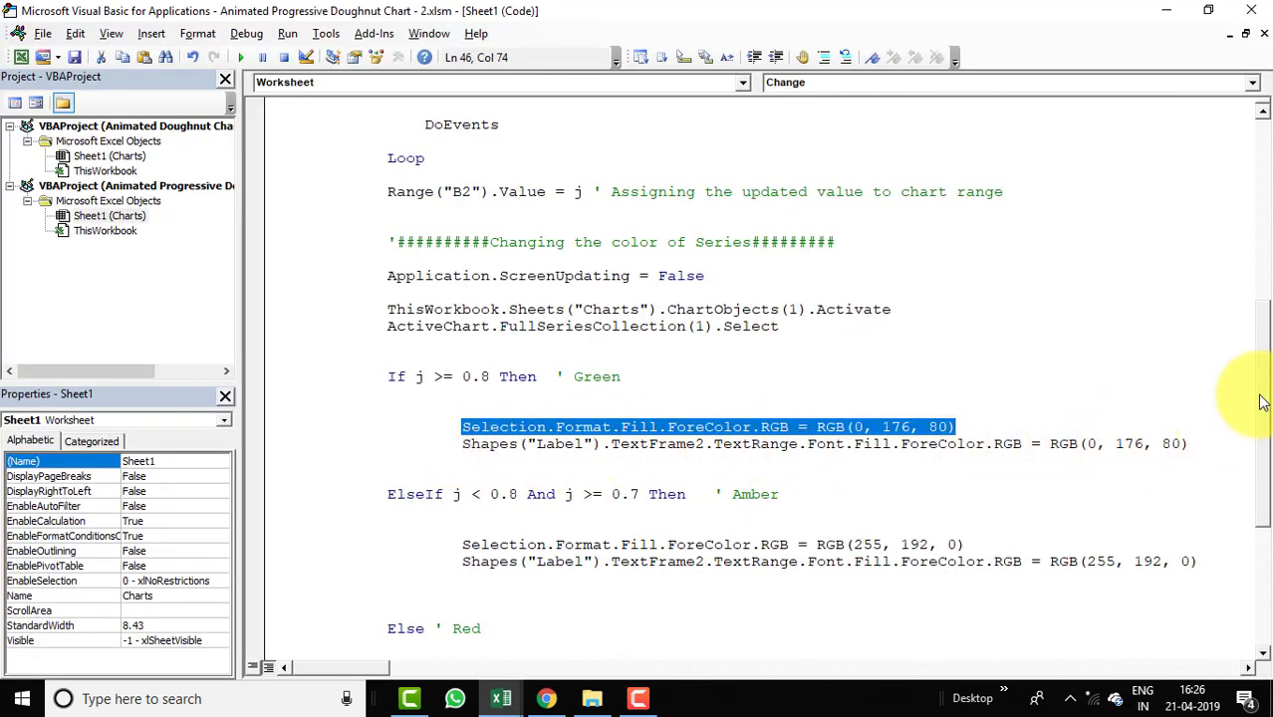
pyautogui.scroll(-2, 1245, 408)
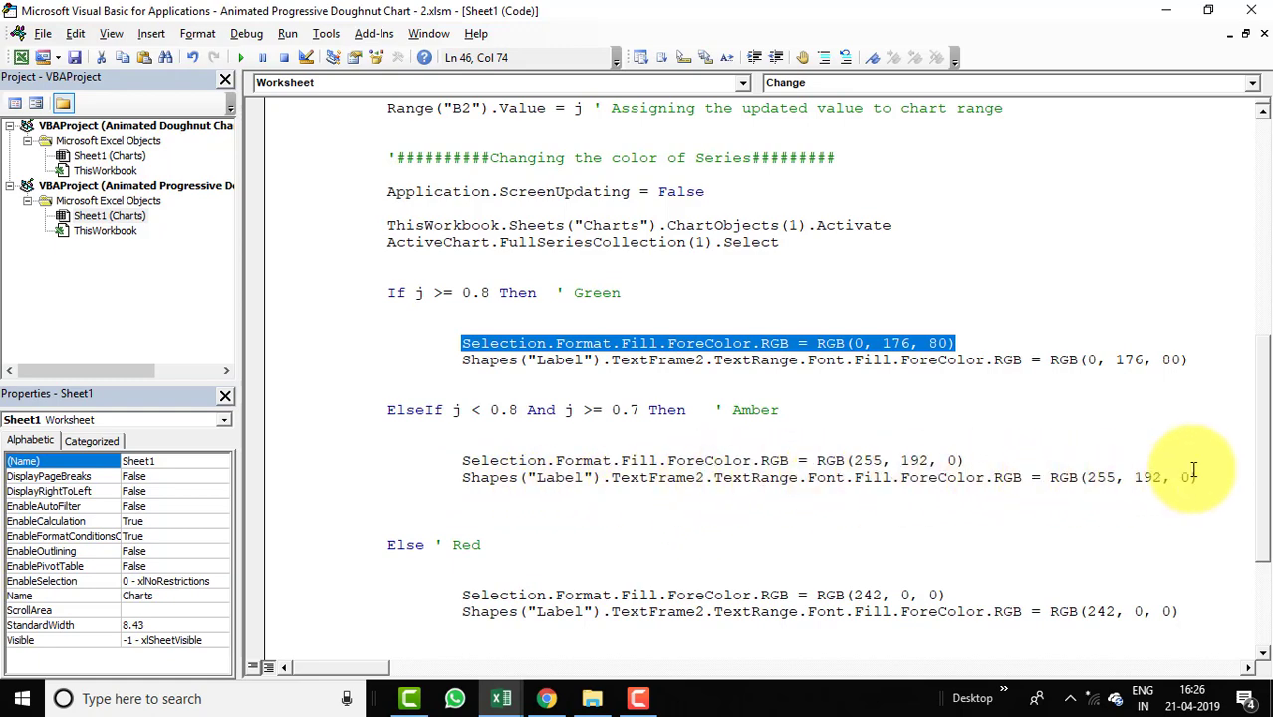
pyautogui.scroll(-2, 1259, 455)
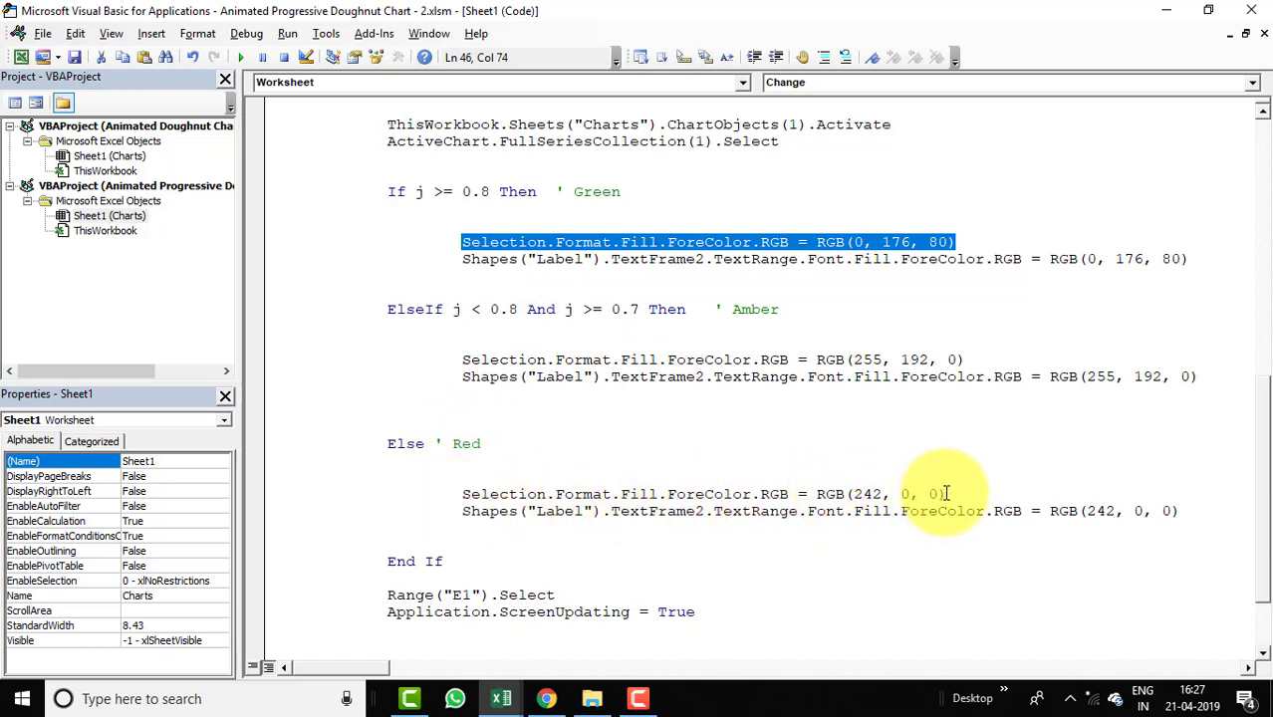
# Examine the If conditions' 0.8 and 0.7 thresholds, then review the whole macro from the top.
pyautogui.click(458, 511)
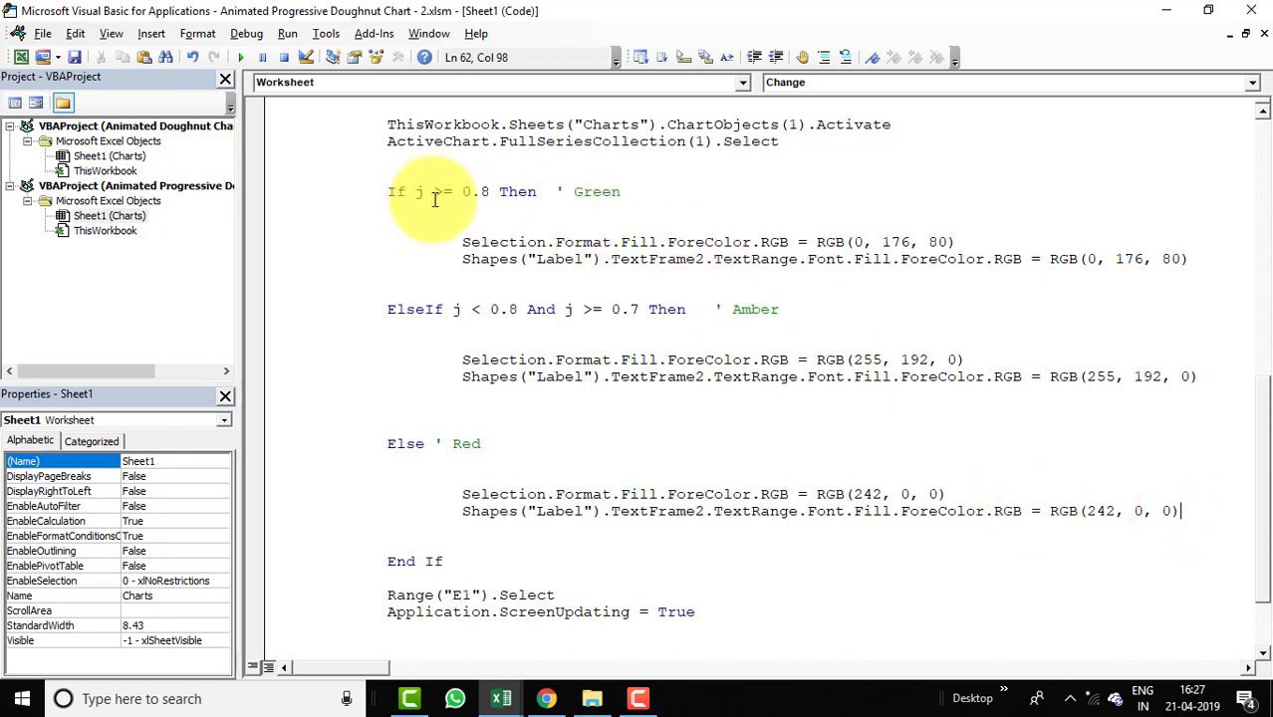
pyautogui.click(477, 187)
pyautogui.click(626, 312)
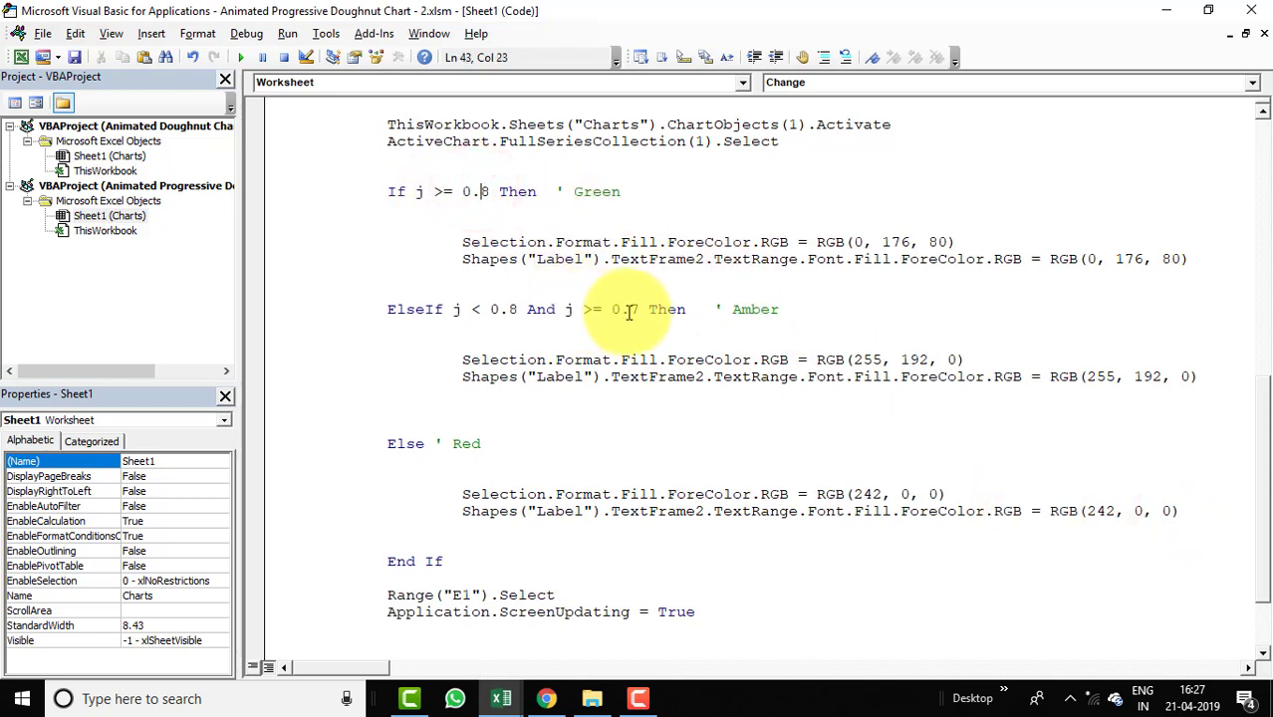
pyautogui.click(495, 496)
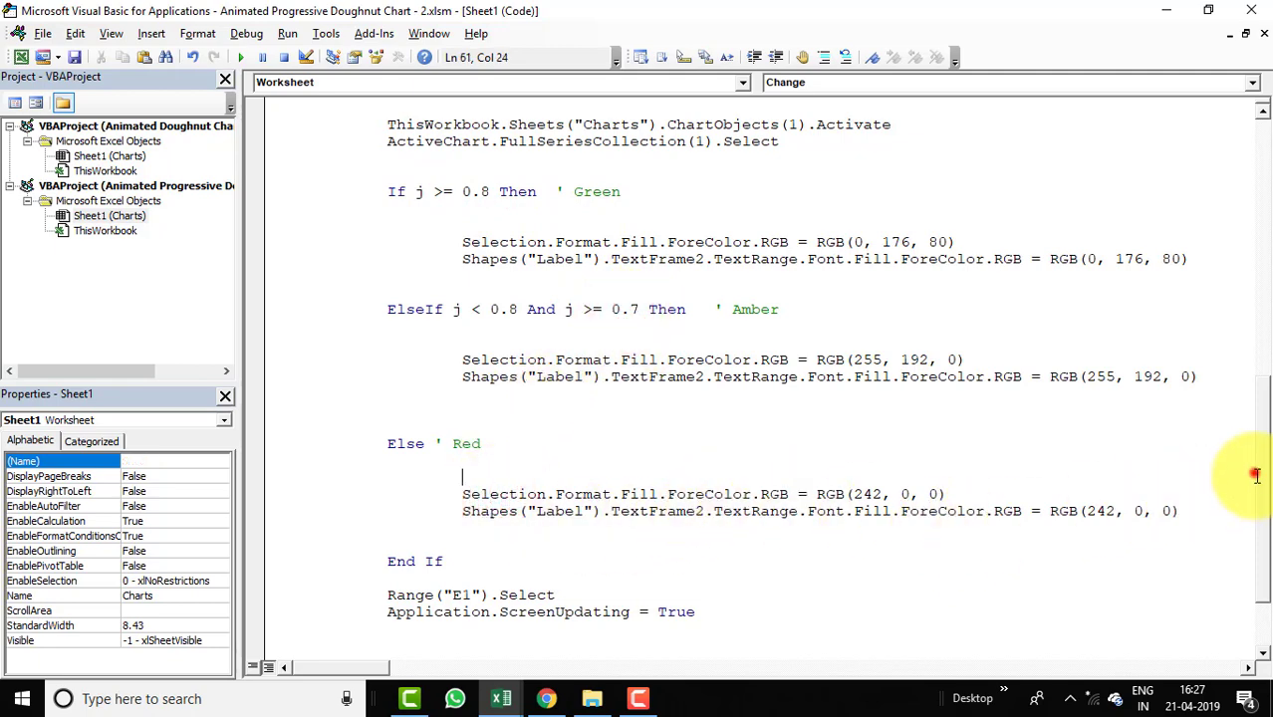
pyautogui.moveTo(1250, 478); pyautogui.dragTo(1263, 509)
pyautogui.scroll(-2, 1257, 489)
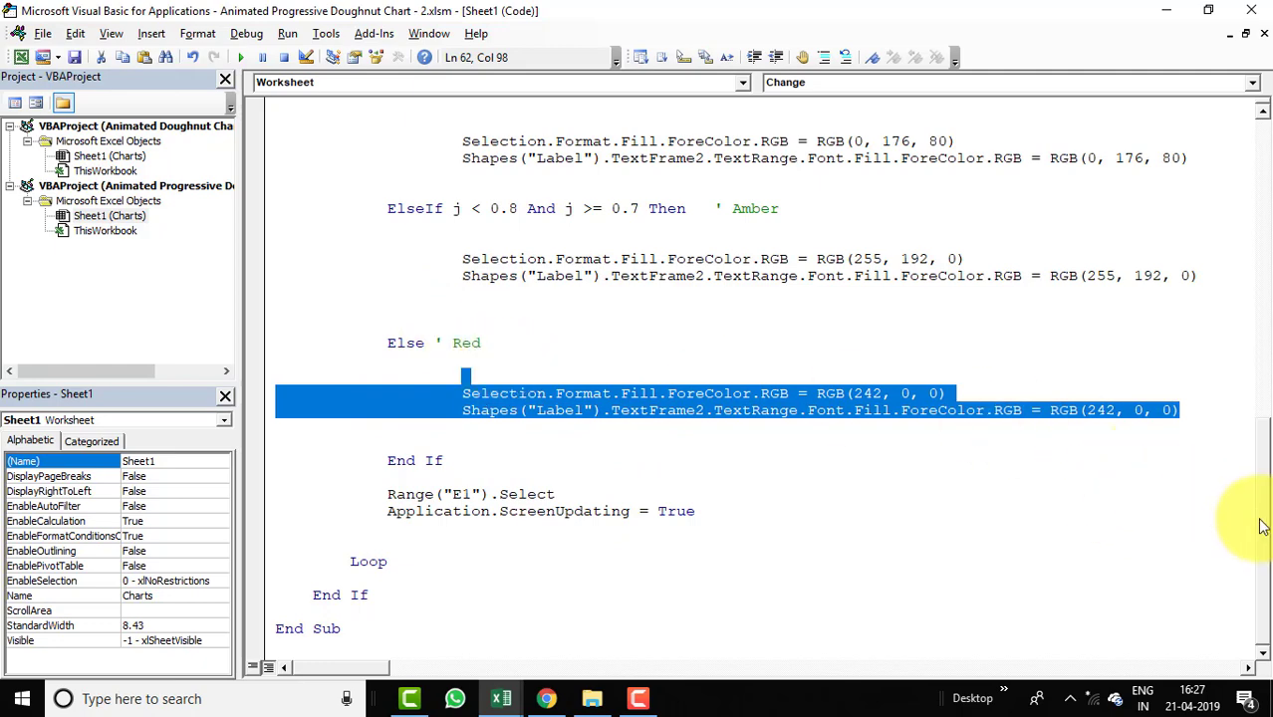
pyautogui.moveTo(1263, 525); pyautogui.dragTo(1263, 181)
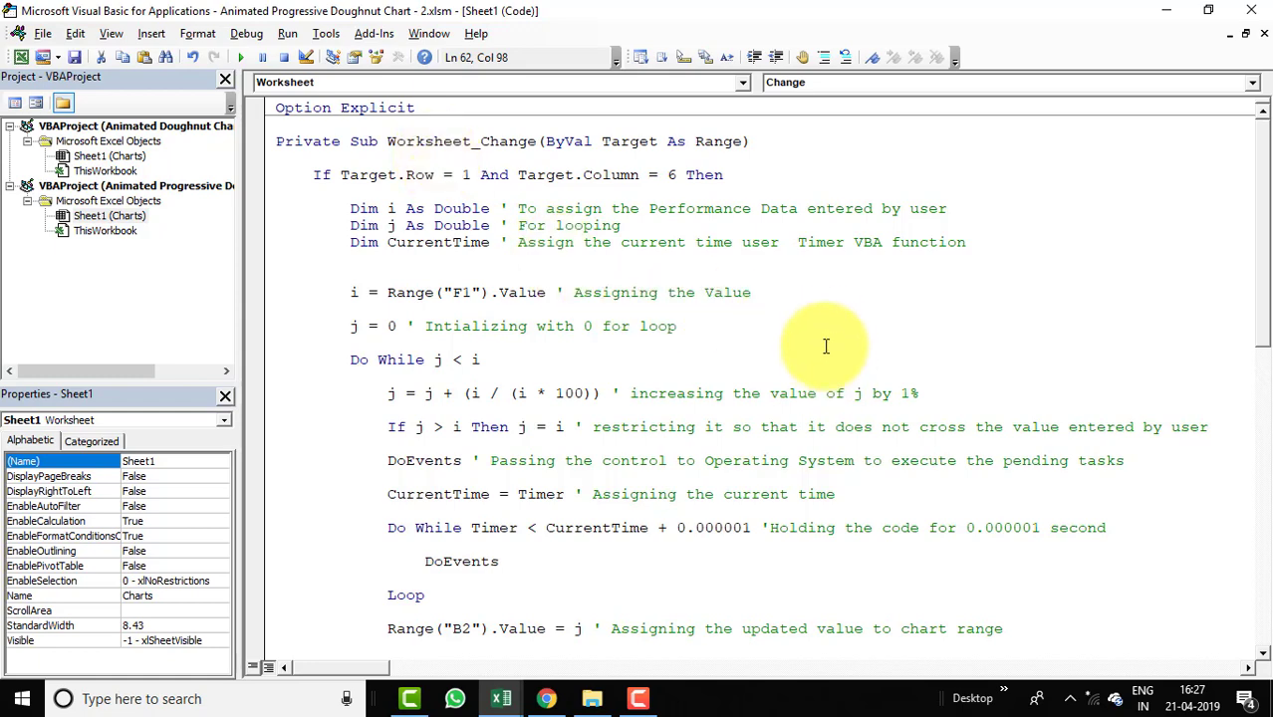
pyautogui.click(757, 294)
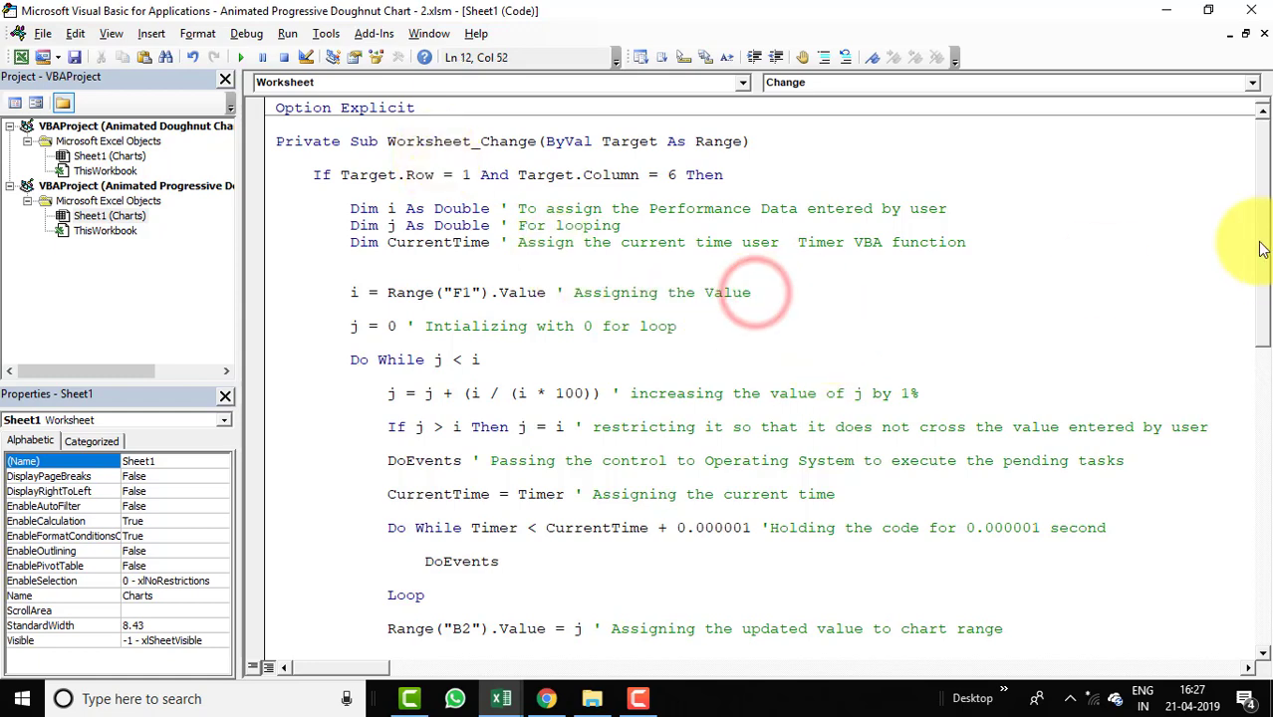
pyautogui.moveTo(1267, 257); pyautogui.dragTo(1257, 484)
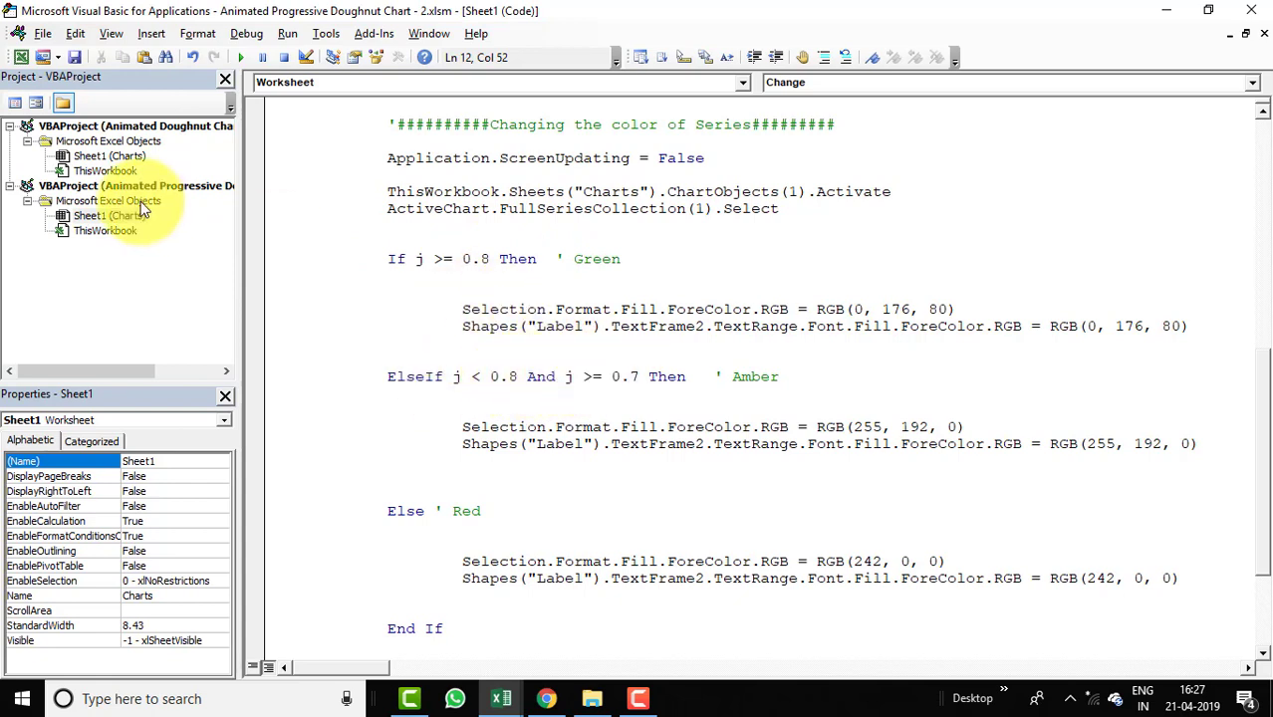
# Test the animation by setting the Sales% cell F1 to 80% and then to 67%.
pyautogui.click(20, 63)
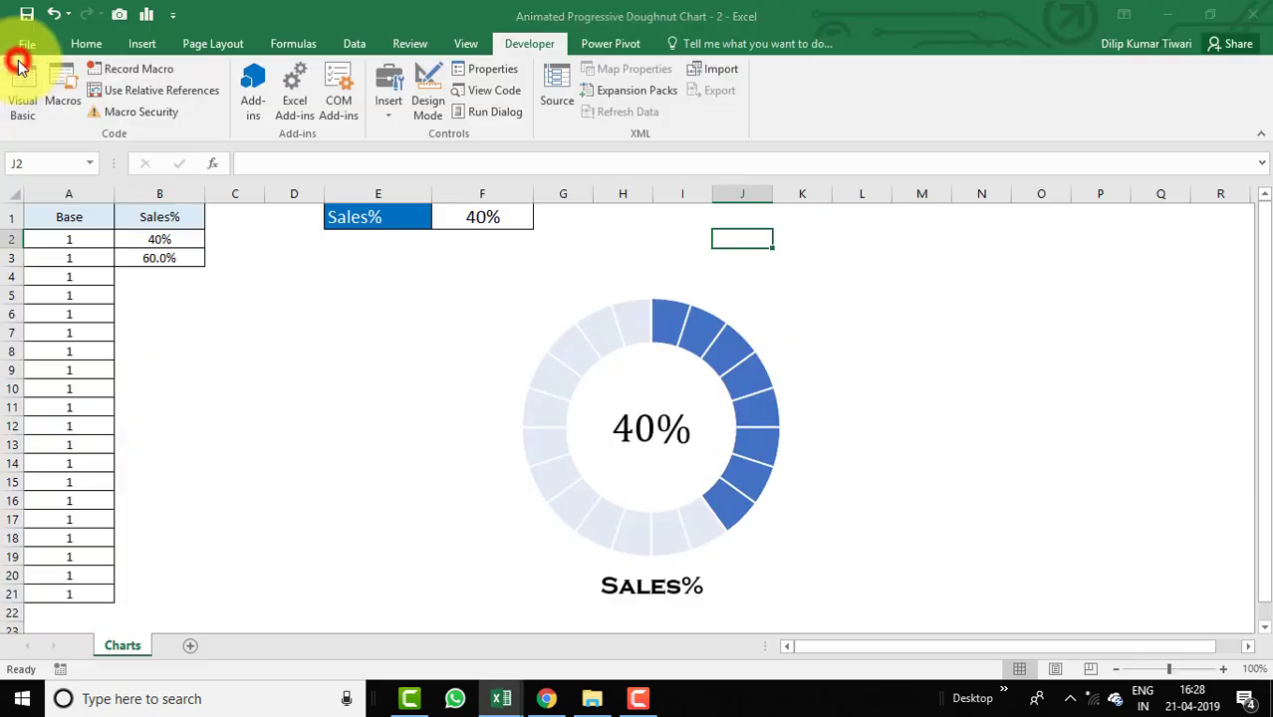
pyautogui.click(287, 309)
pyautogui.click(449, 217)
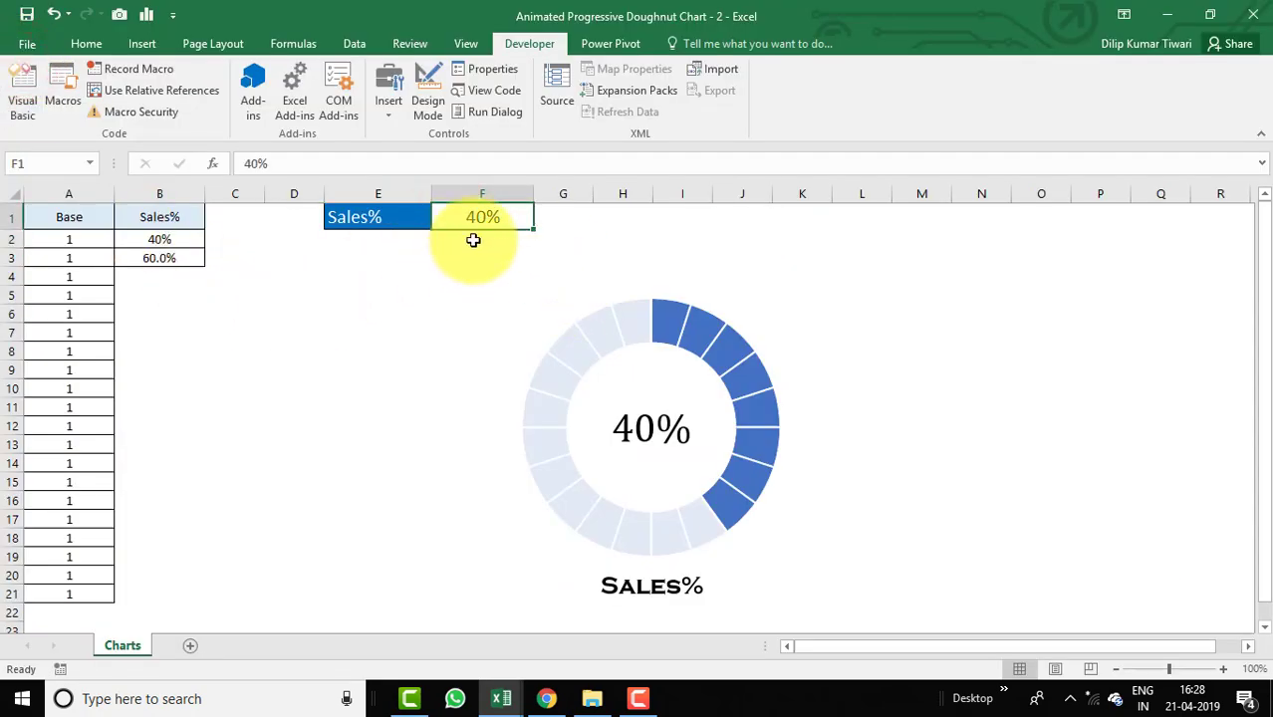
pyautogui.write('8')
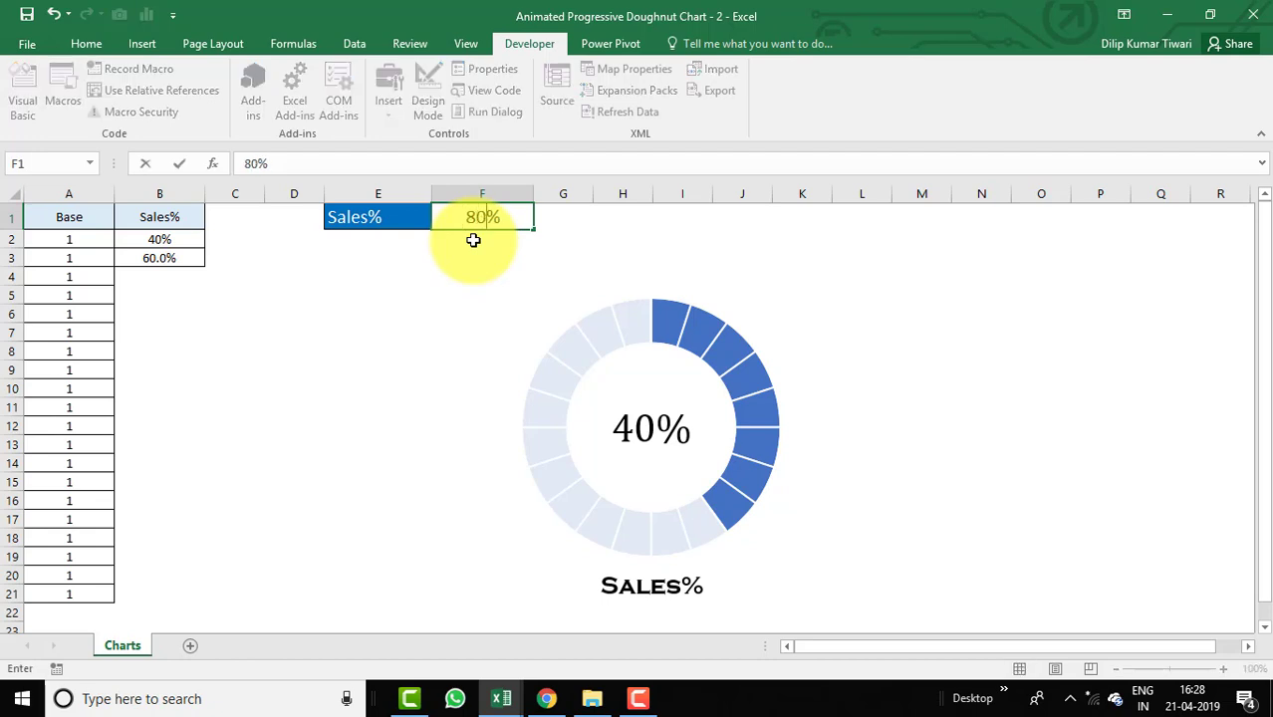
pyautogui.press('Return')
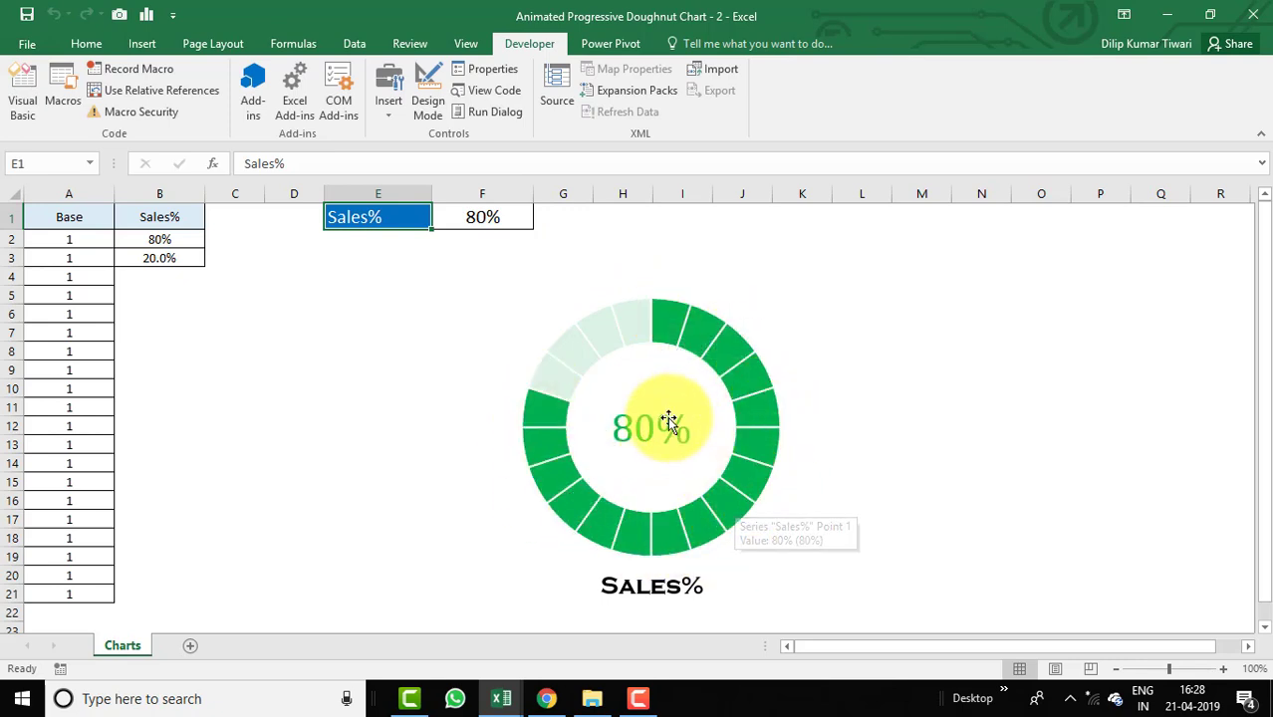
pyautogui.click(476, 217)
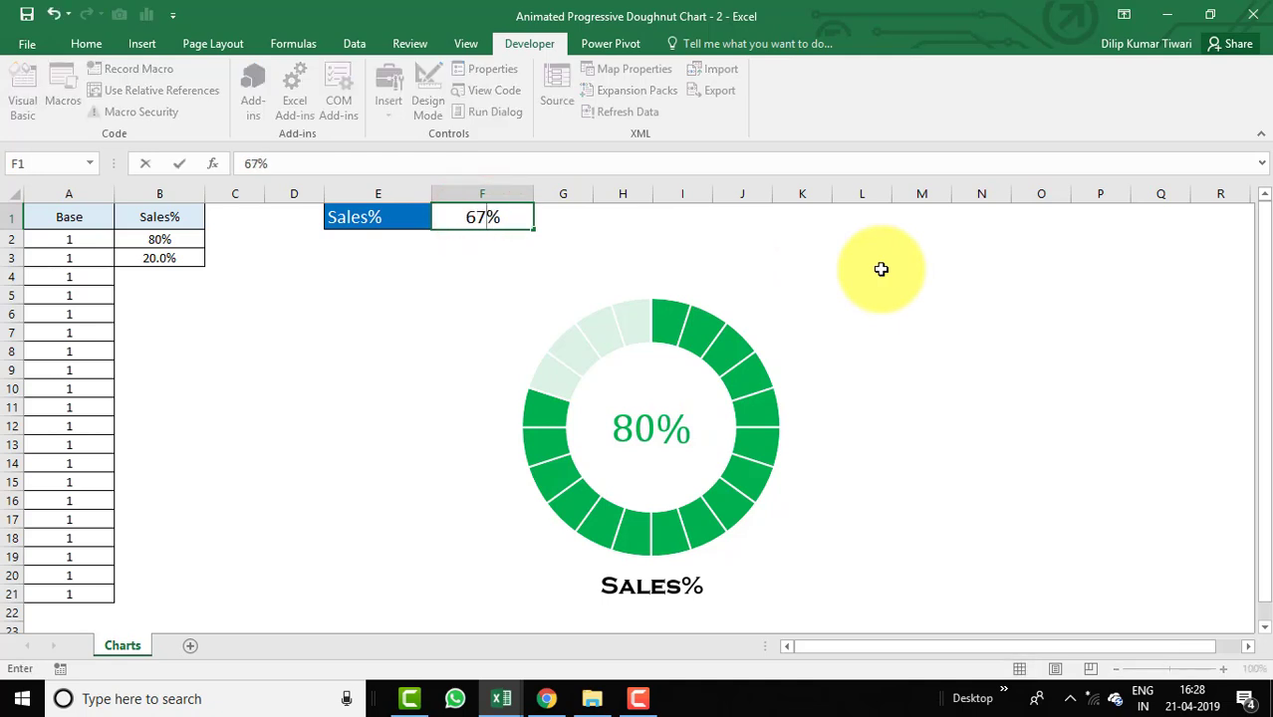
pyautogui.press('Return')
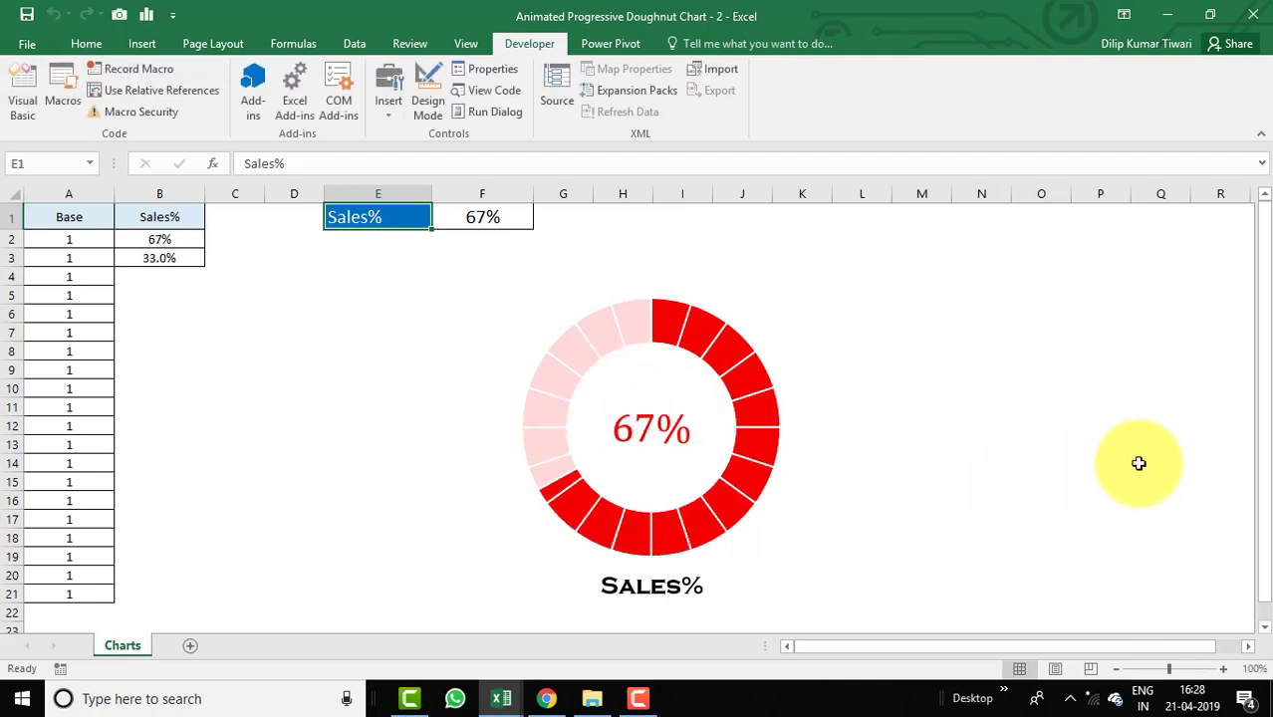
# Test the animation again by entering 78% and then 87% in the Sales% cell F1.
pyautogui.click(514, 223)
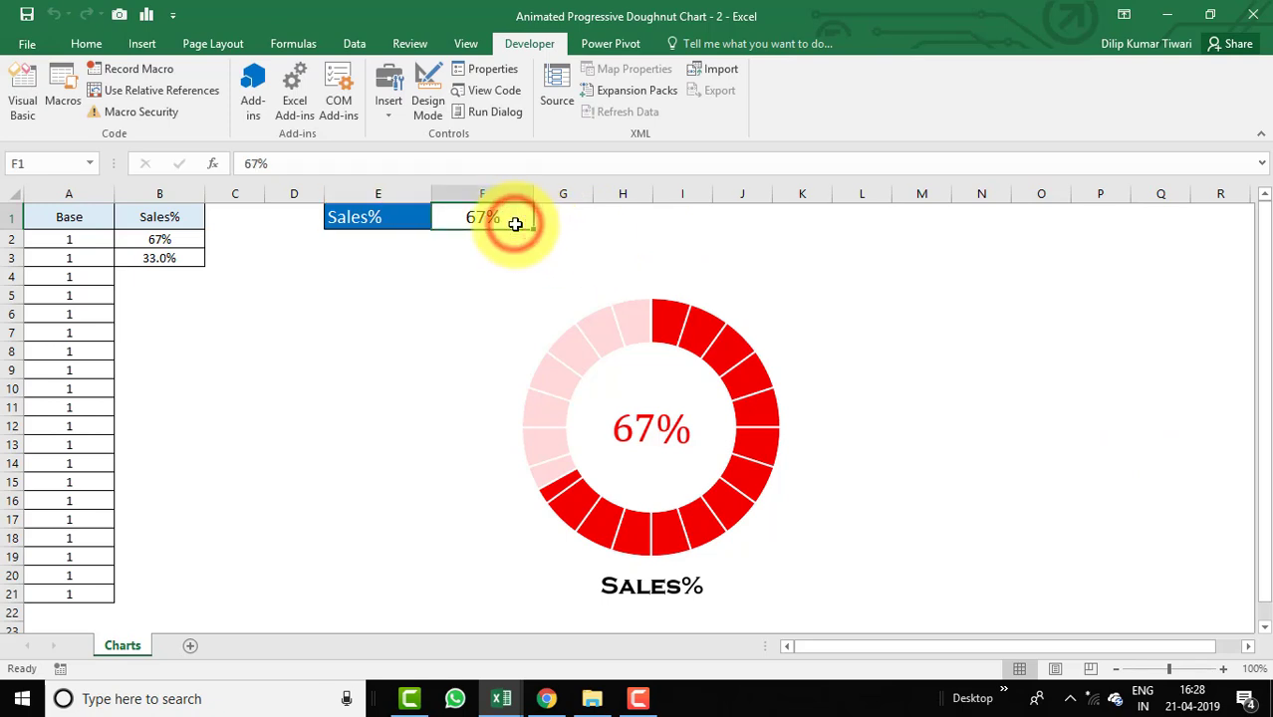
pyautogui.write('7')
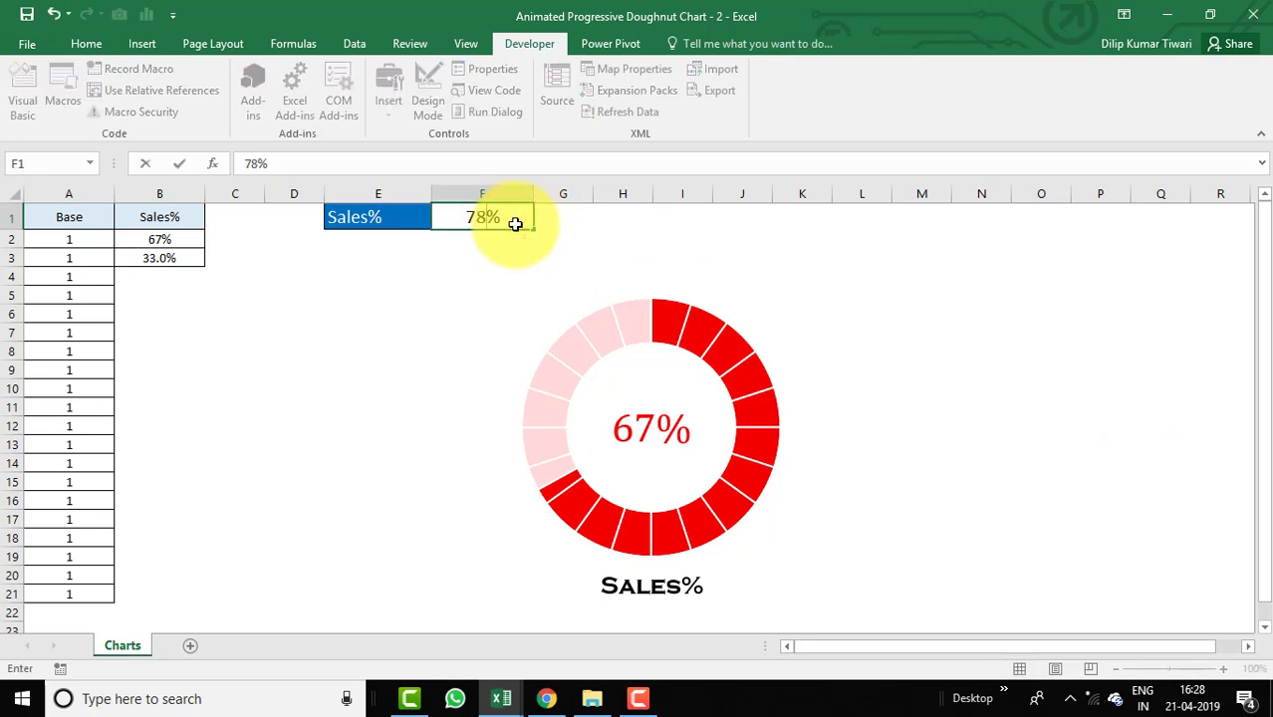
pyautogui.press('Return')
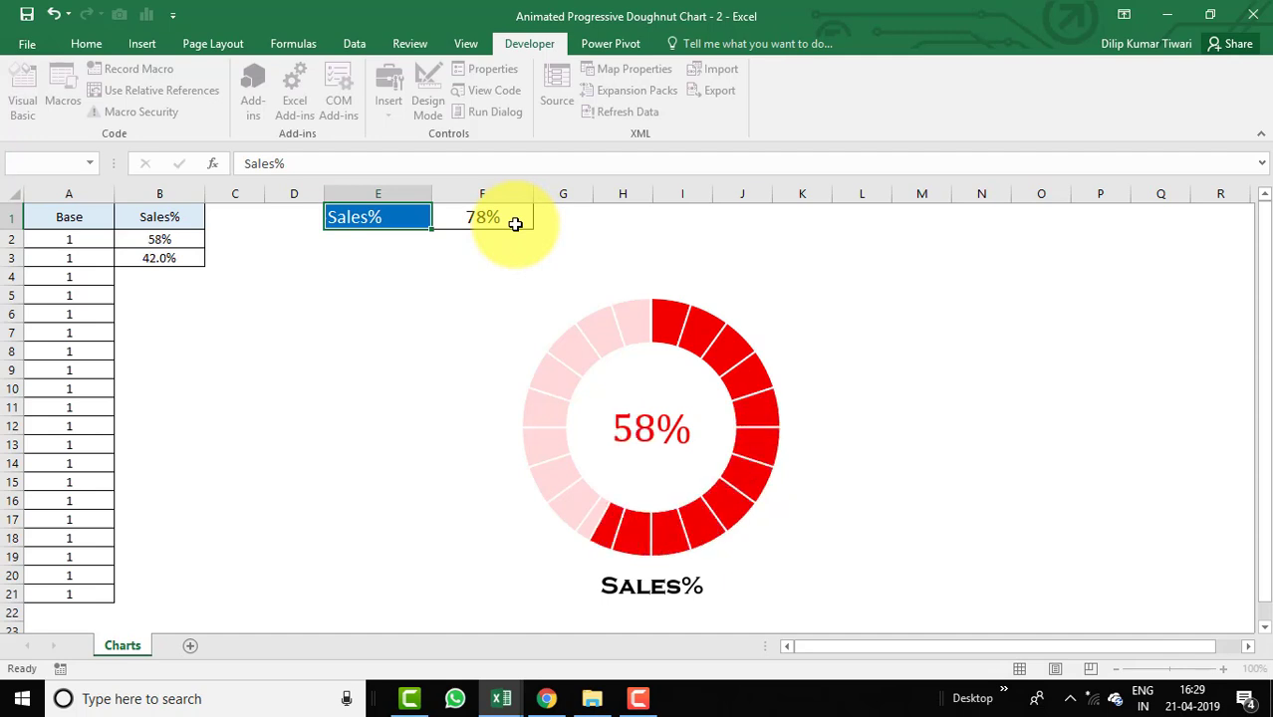
pyautogui.click(513, 219)
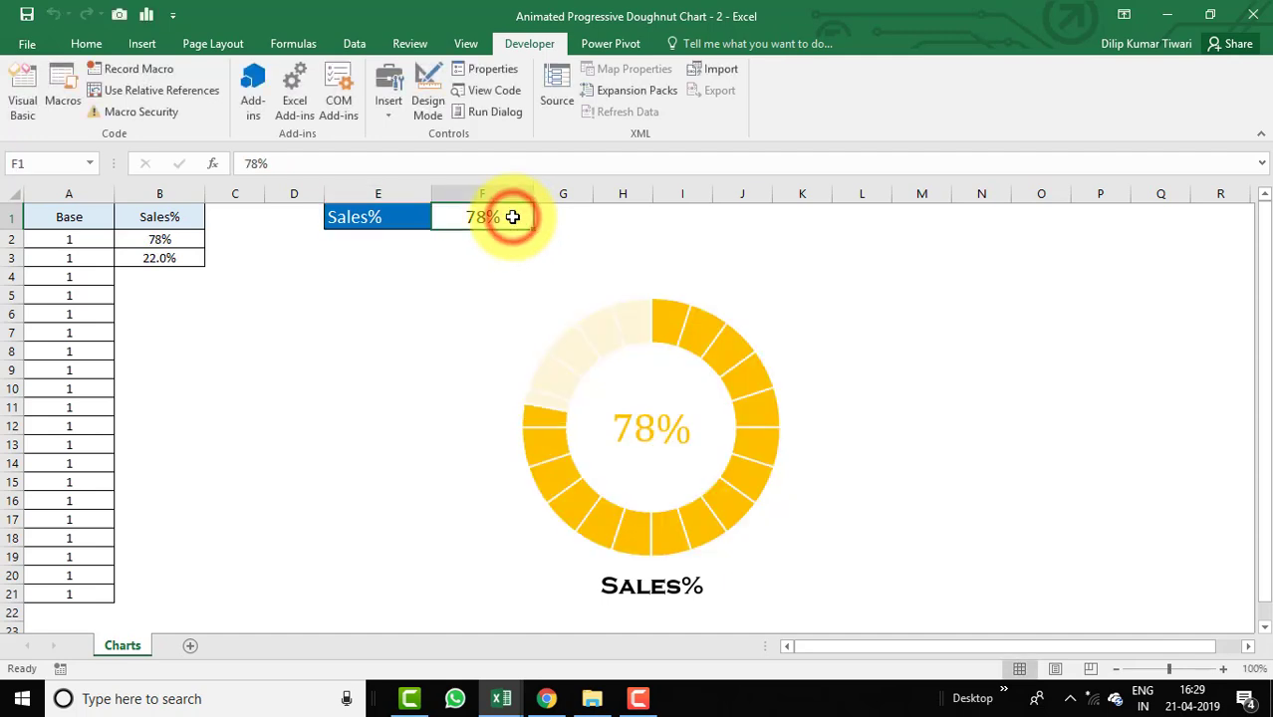
pyautogui.write('87')
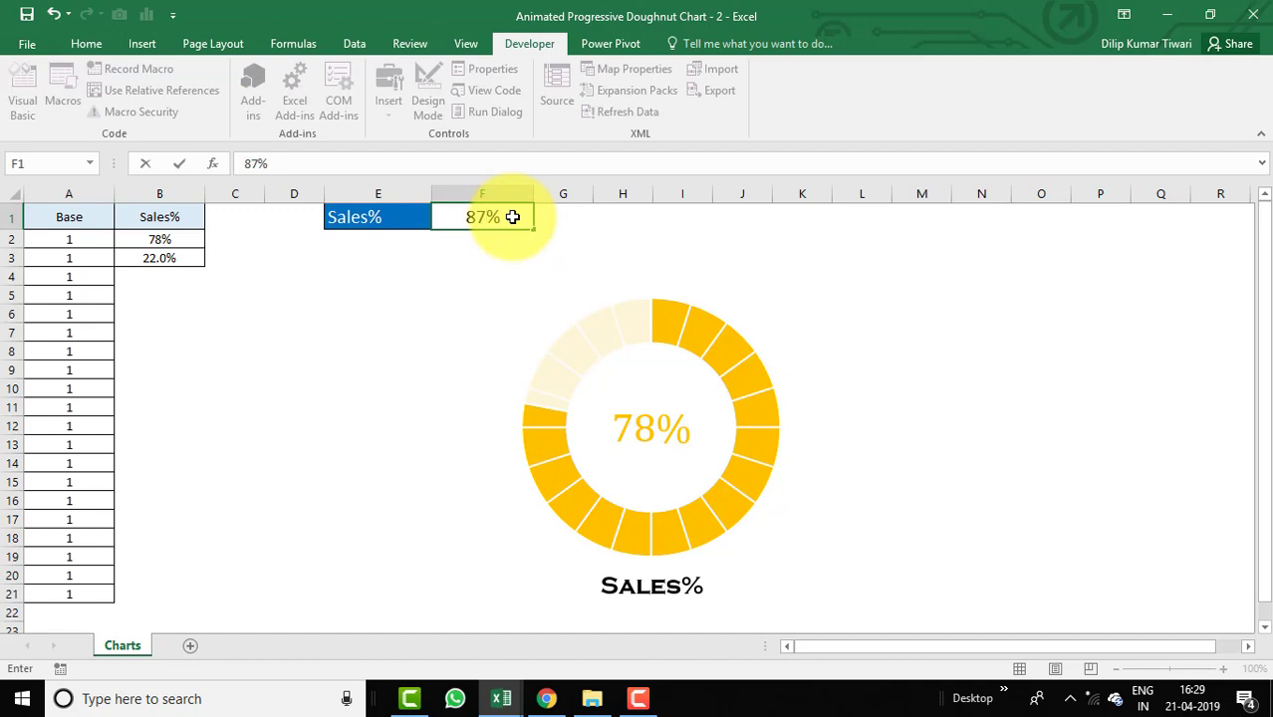
pyautogui.press('Return')
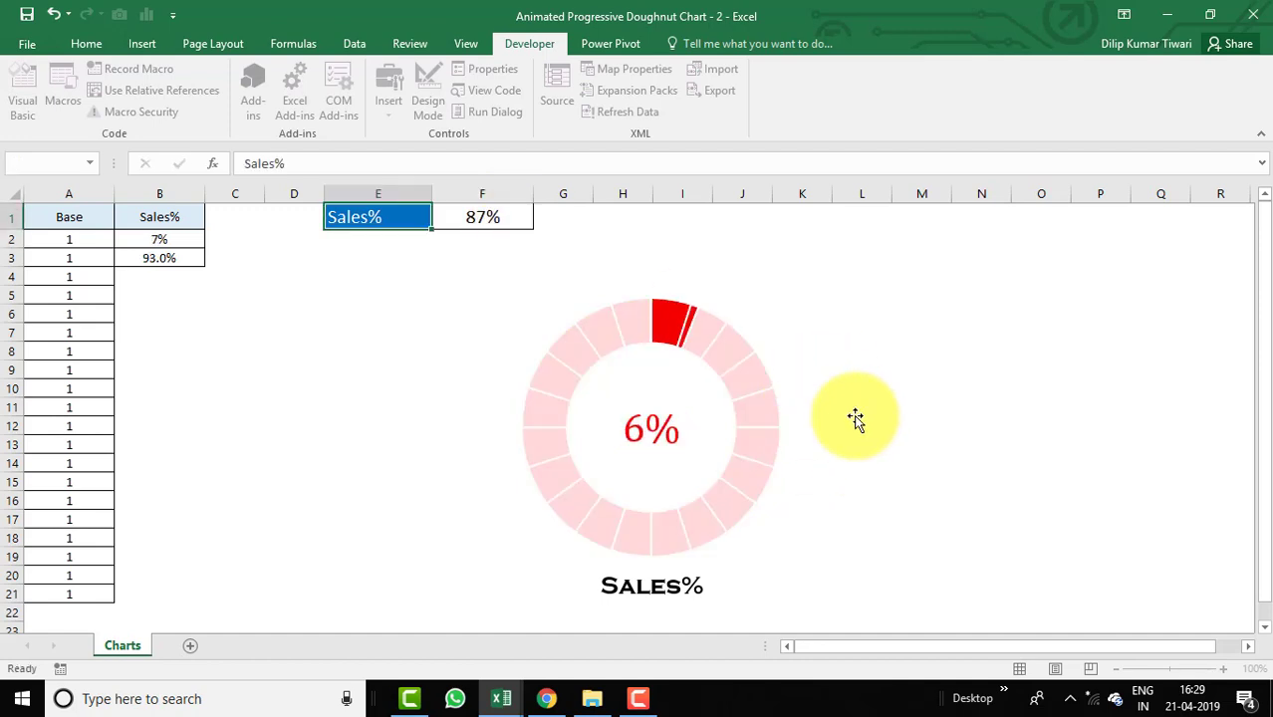